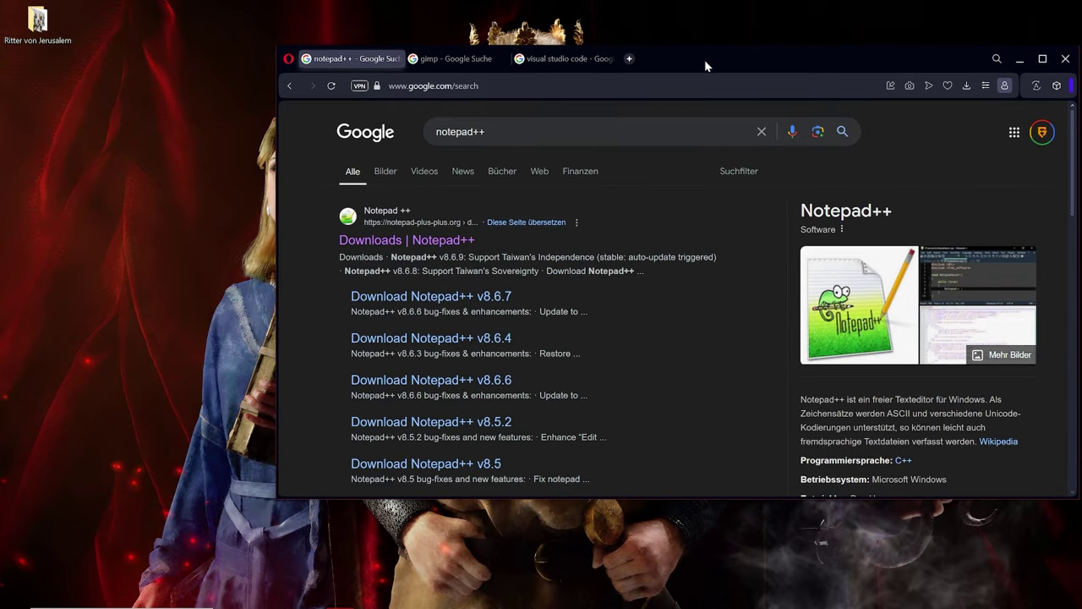
# - Open the Notepad++ Downloads page from the search results and look over the available versions
pyautogui.click(414, 240)
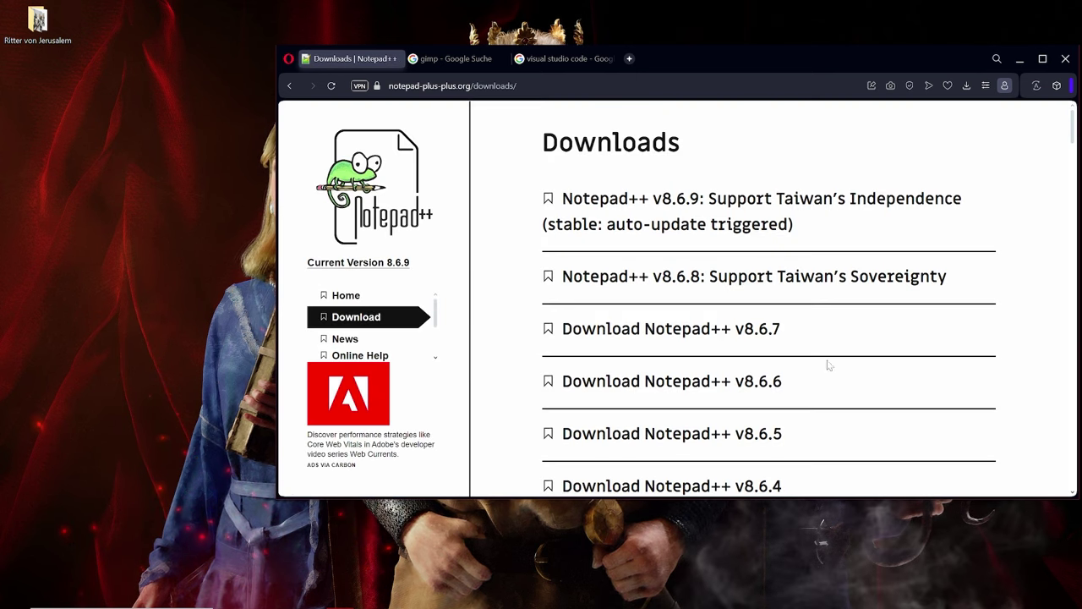
pyautogui.scroll(-2, 735, 290)
pyautogui.scroll(2, 562, 355)
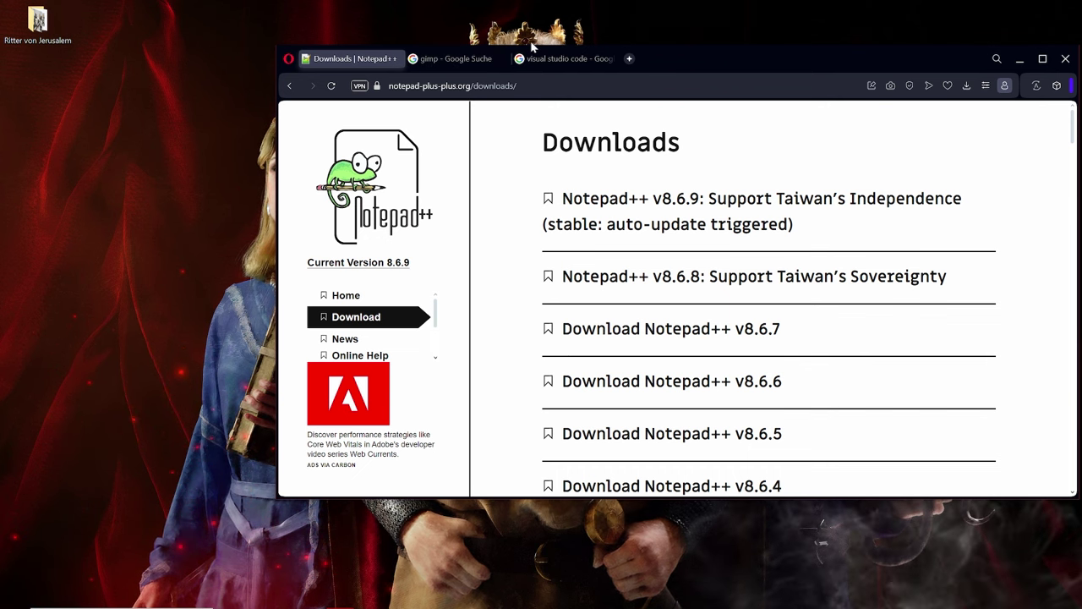
# - Open the Visual Studio Code download page from its search results and accept the cookies
pyautogui.click(547, 63)
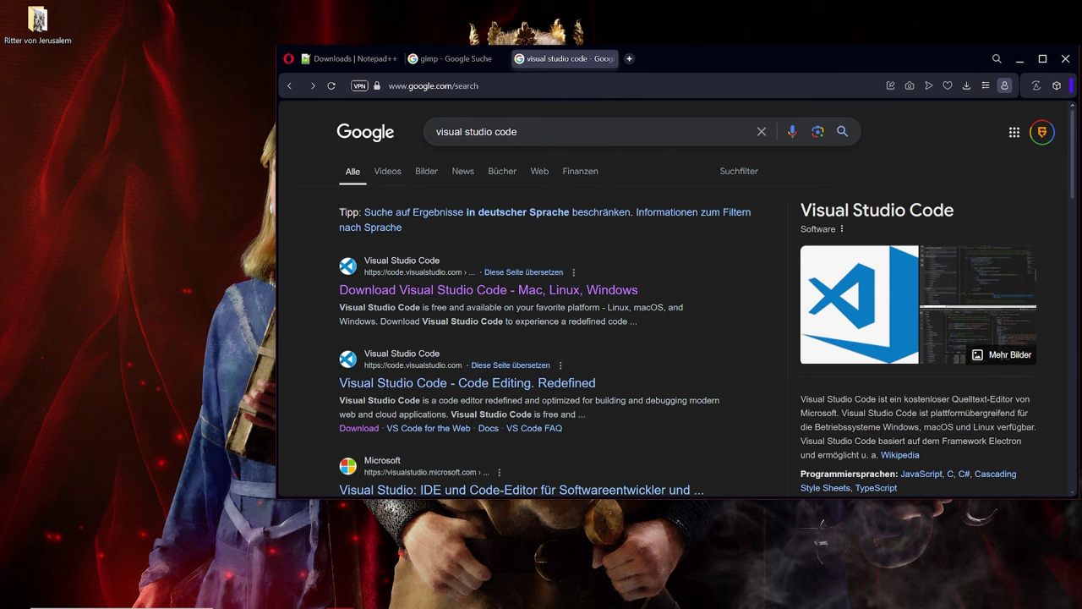
pyautogui.click(416, 294)
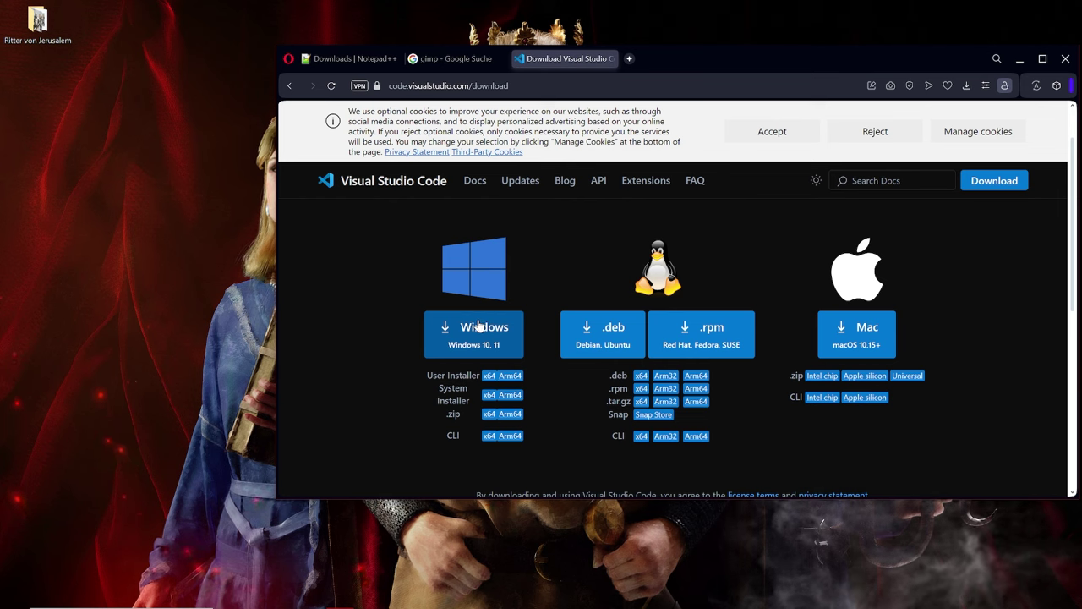
pyautogui.click(793, 135)
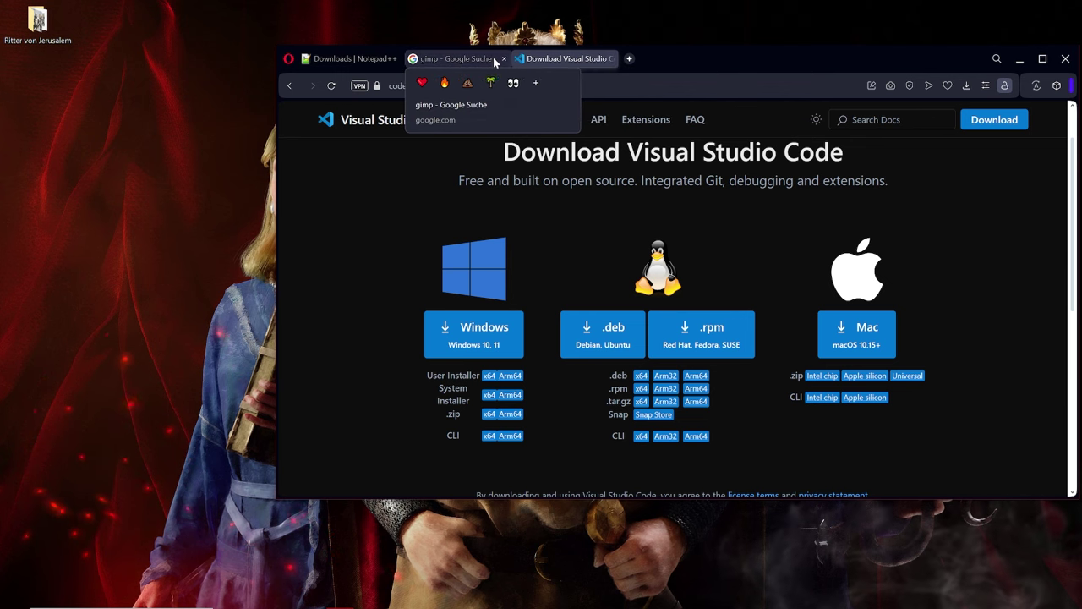
# - Close the Notepad++ and Visual Studio Code download pages
pyautogui.click(393, 59)
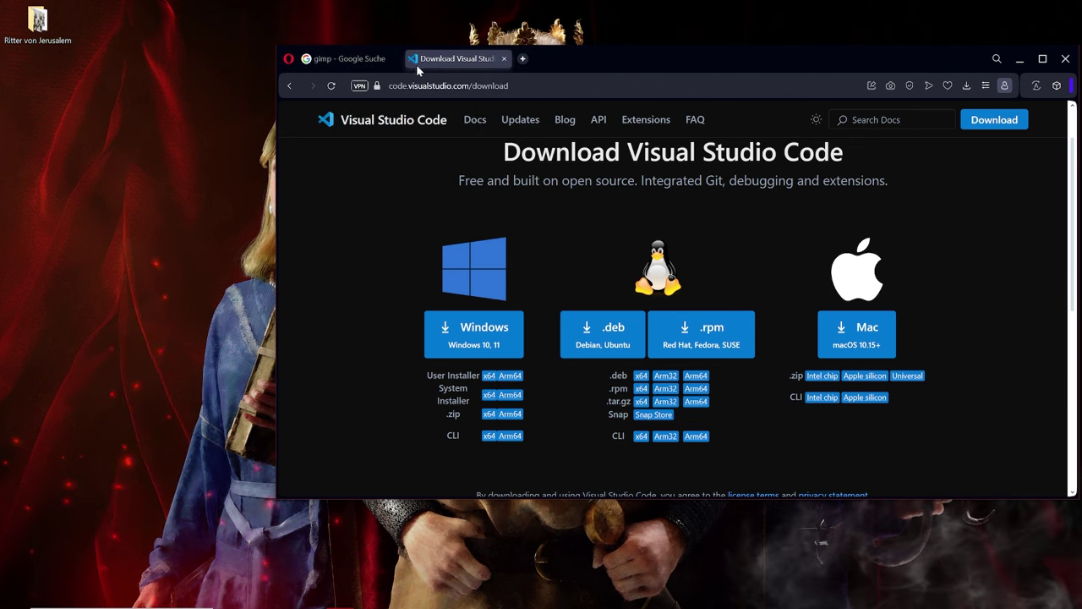
pyautogui.click(504, 59)
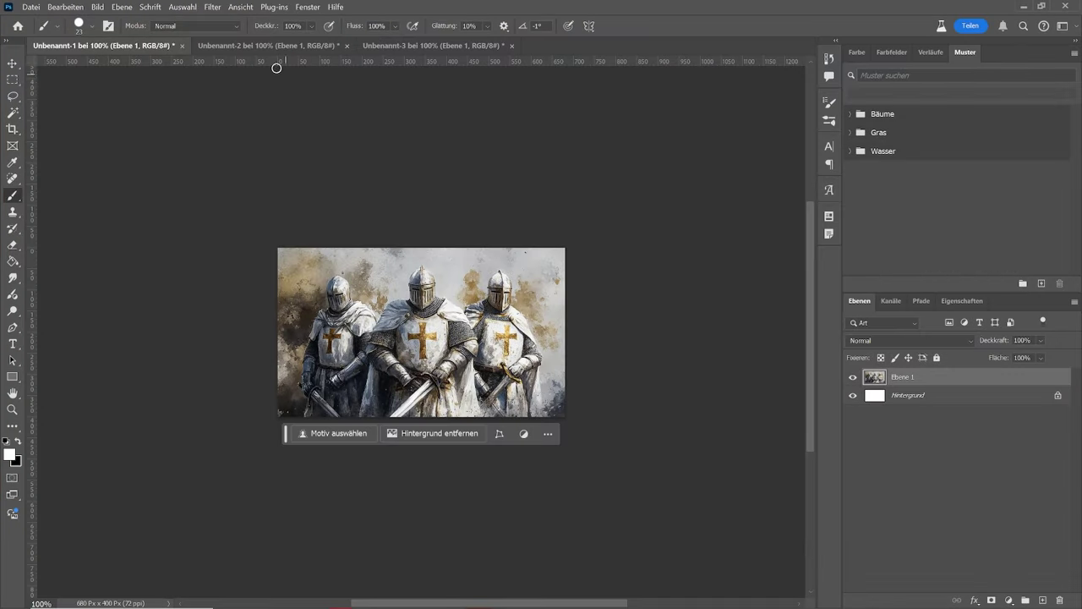
# - Look through the three open Photoshop documents, return to the knights image, and minimise Photoshop
pyautogui.click(264, 46)
pyautogui.click(378, 46)
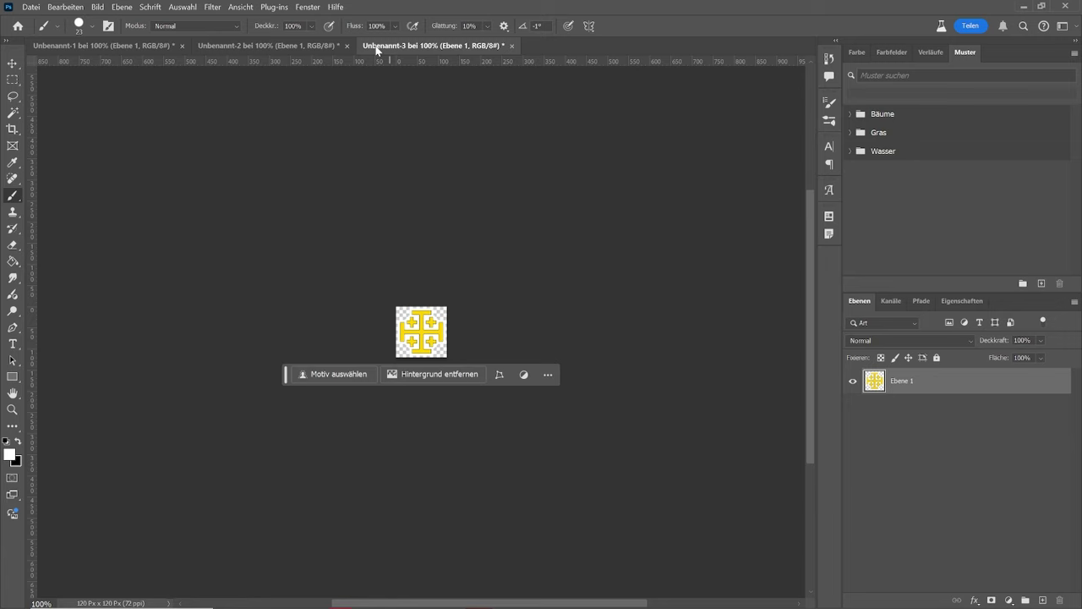
pyautogui.click(137, 45)
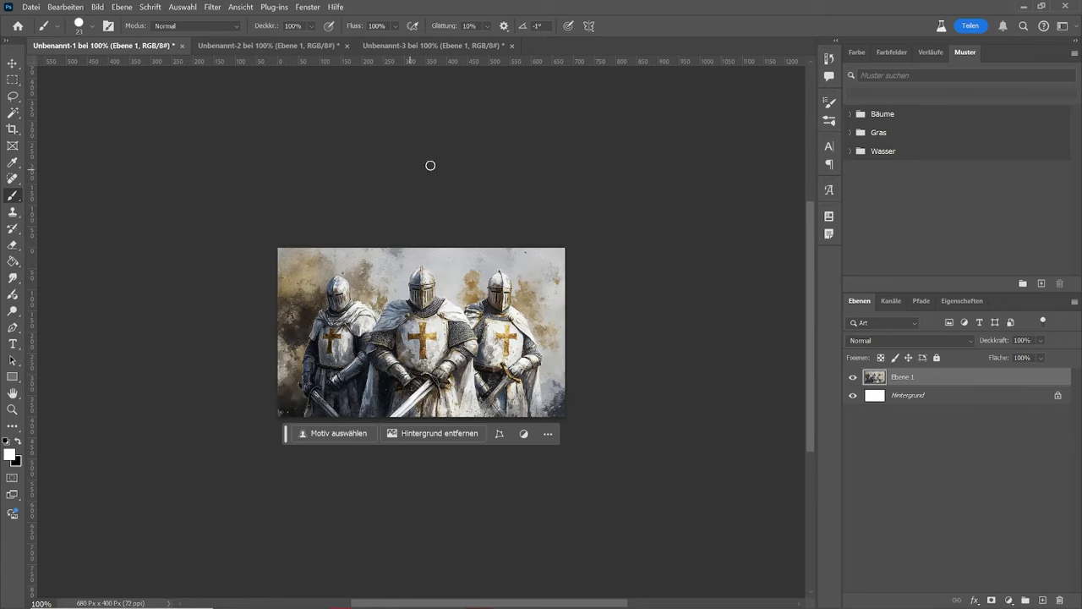
pyautogui.click(1024, 8)
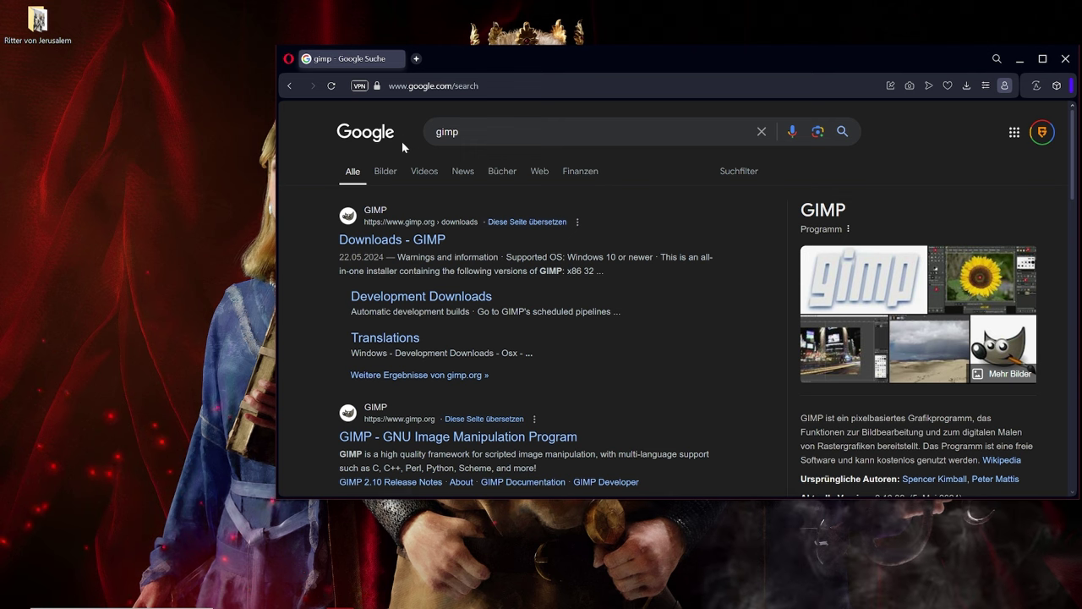
# - Open the GIMP Downloads page from the search results and examine the download options for Windows
pyautogui.click(388, 242)
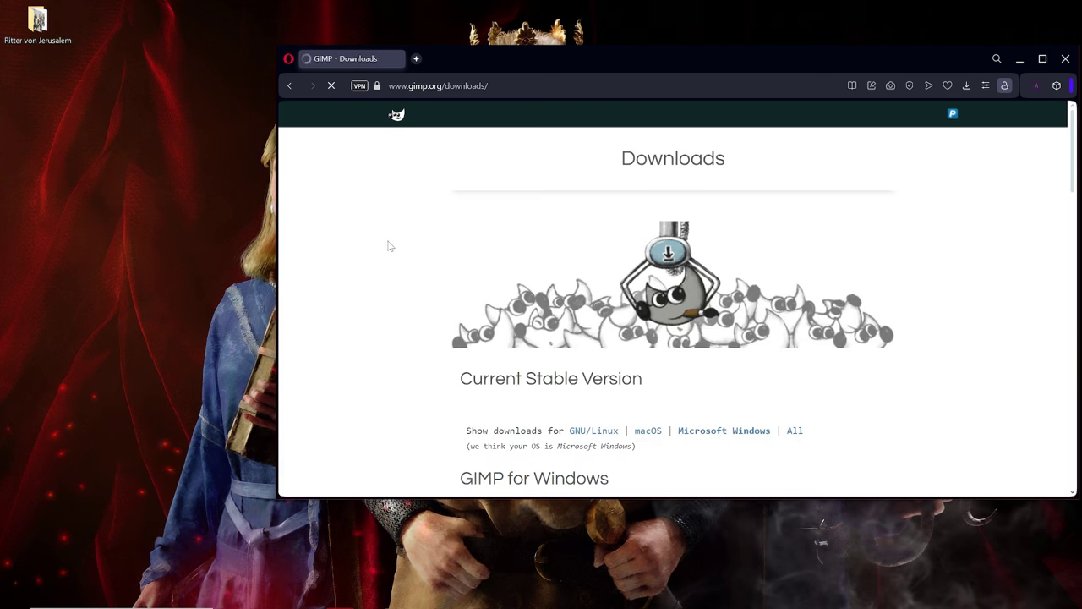
pyautogui.scroll(-2, 452, 242)
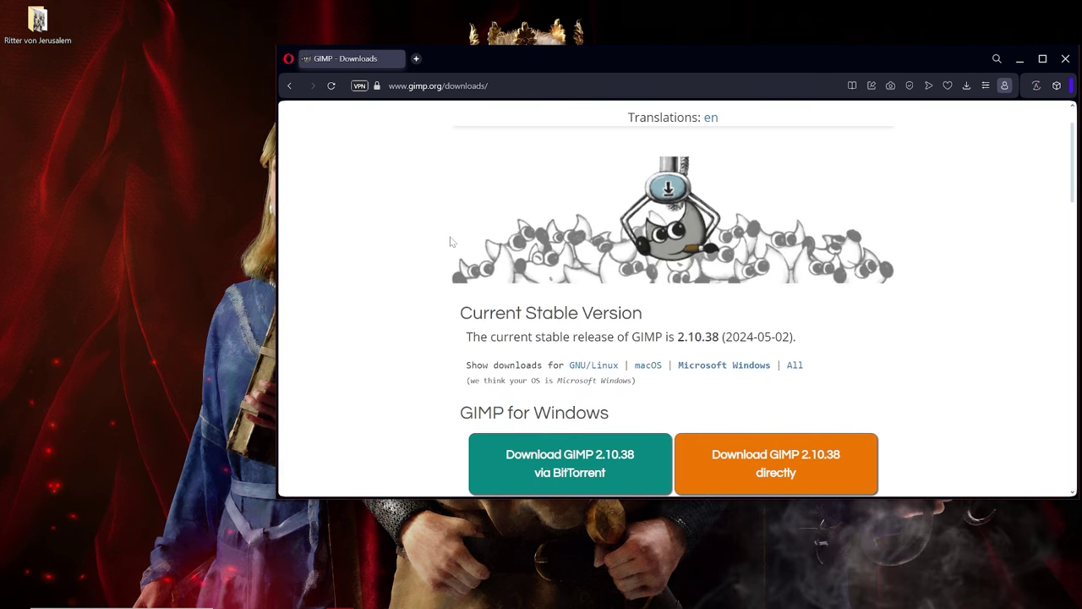
pyautogui.scroll(2, 450, 243)
pyautogui.scroll(-2, 450, 242)
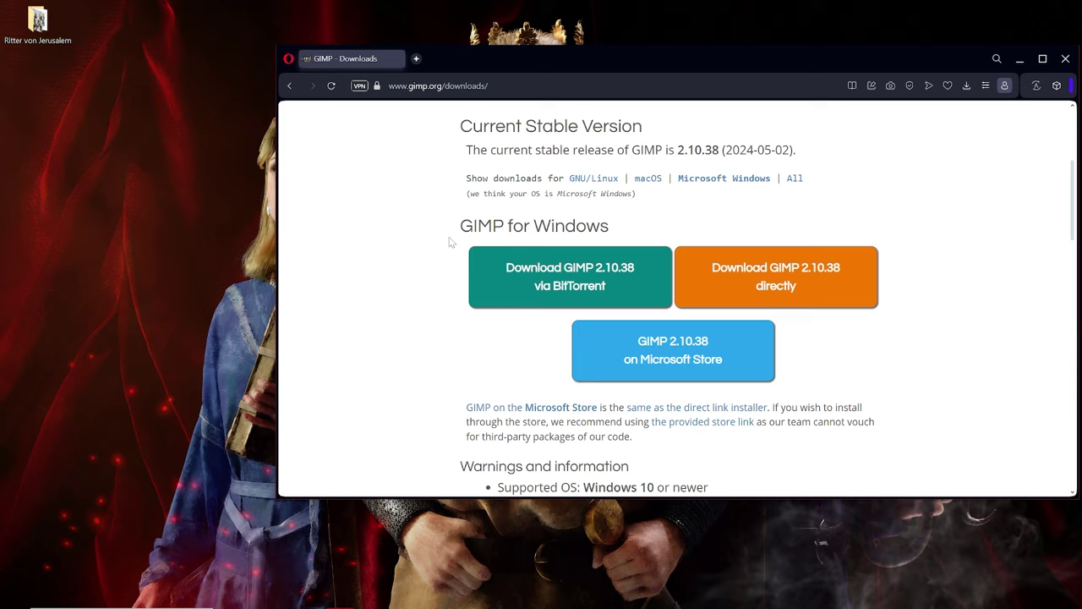
pyautogui.scroll(3, 450, 243)
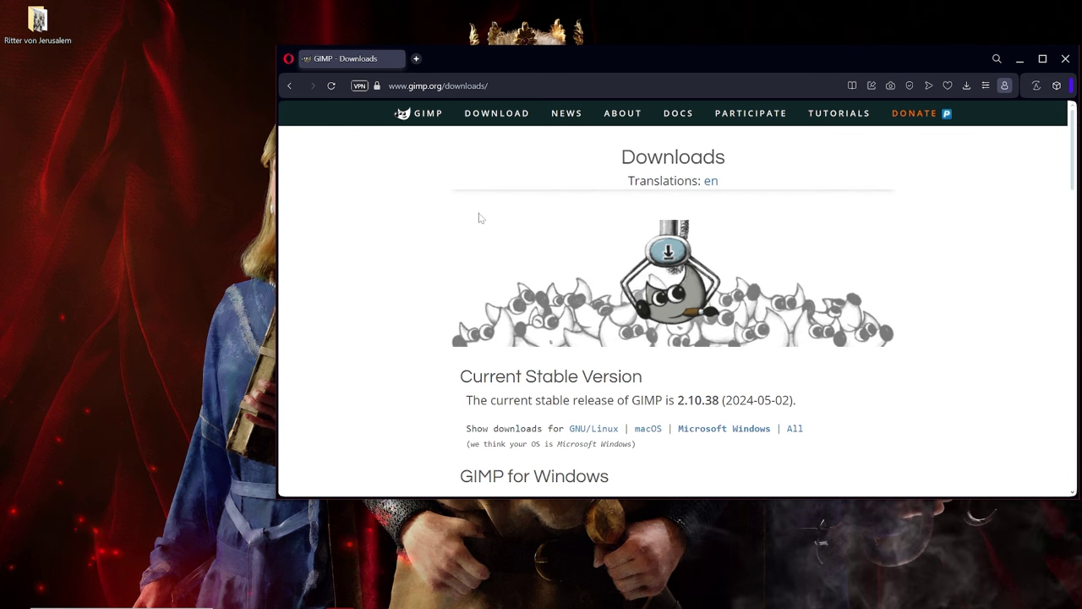
pyautogui.scroll(-1, 479, 216)
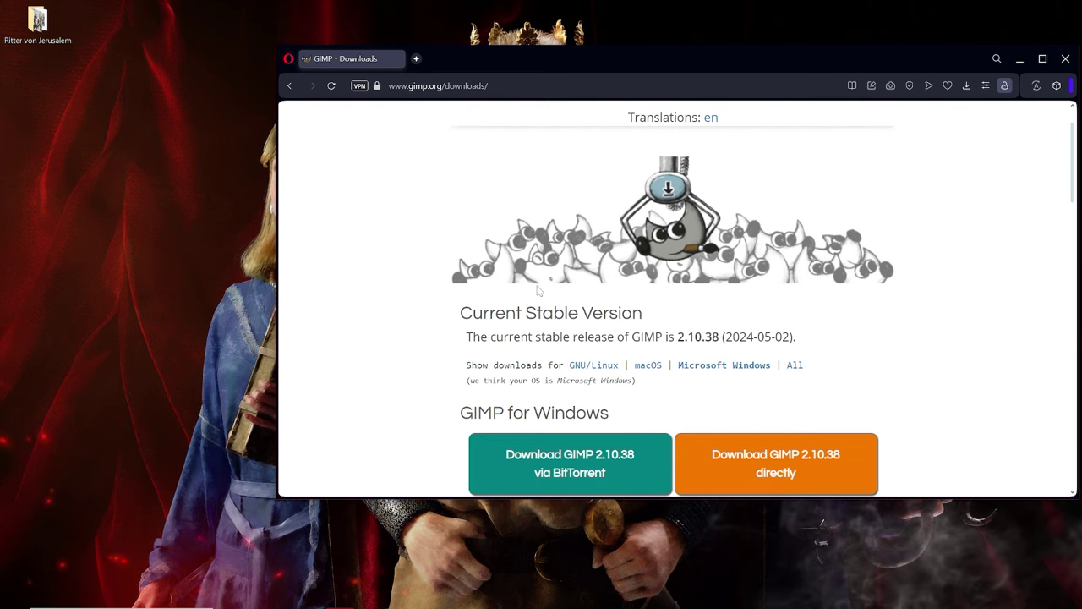
pyautogui.scroll(-2, 508, 254)
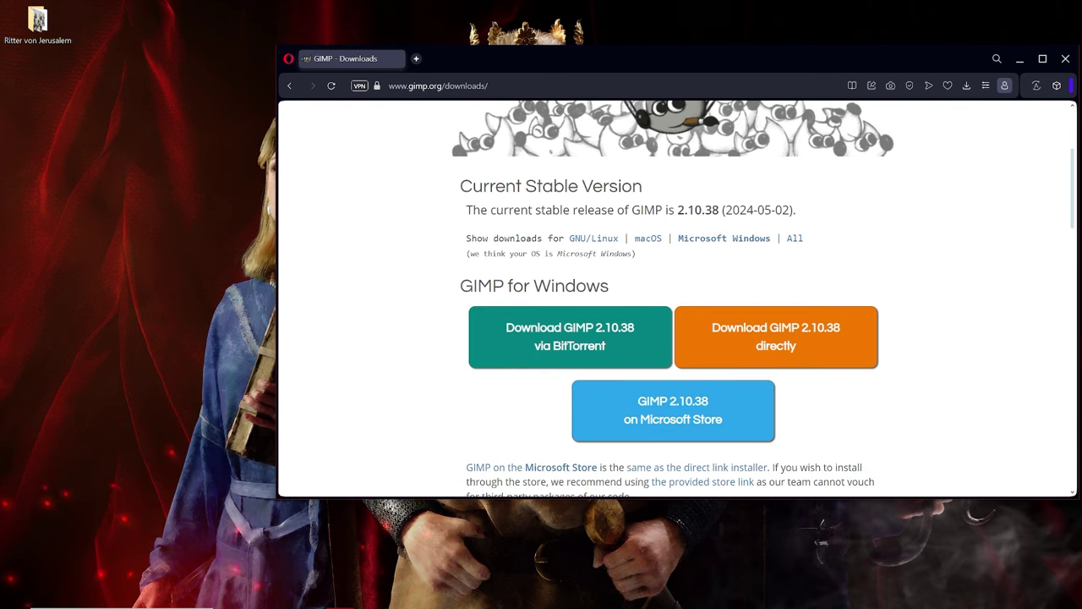
pyautogui.moveTo(473, 286); pyautogui.dragTo(609, 286)
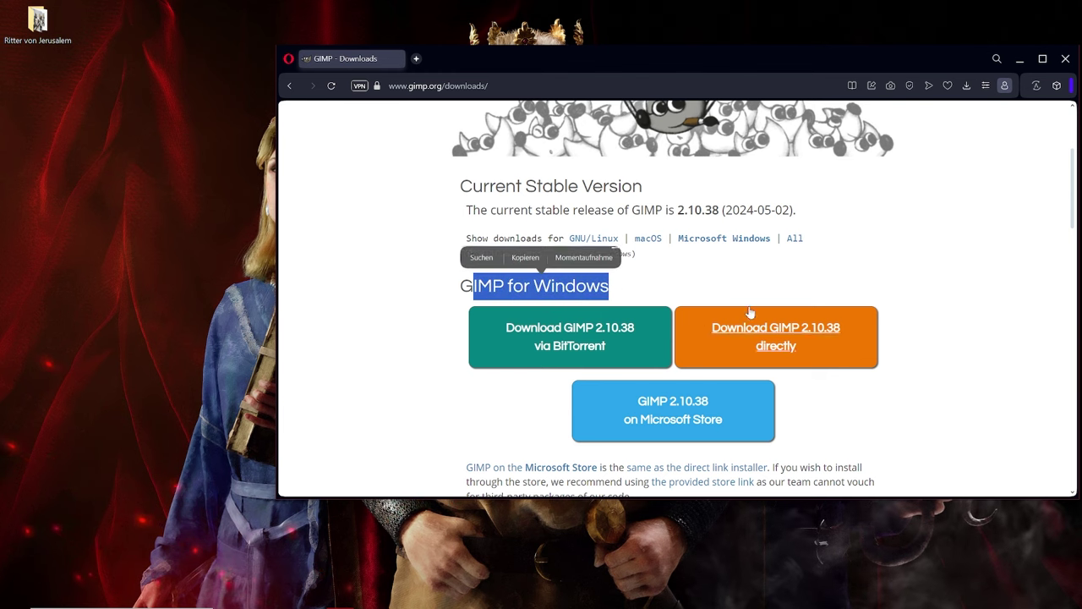
pyautogui.click(546, 429)
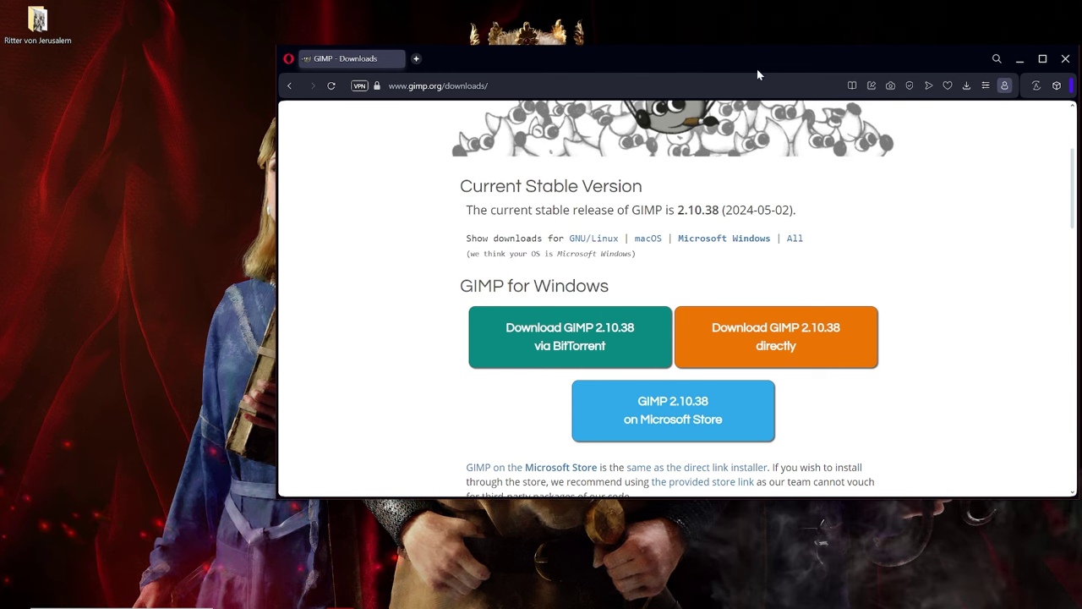
# - Close the GIMP download page and the WinRAR window showing the Downloads folder
pyautogui.click(398, 58)
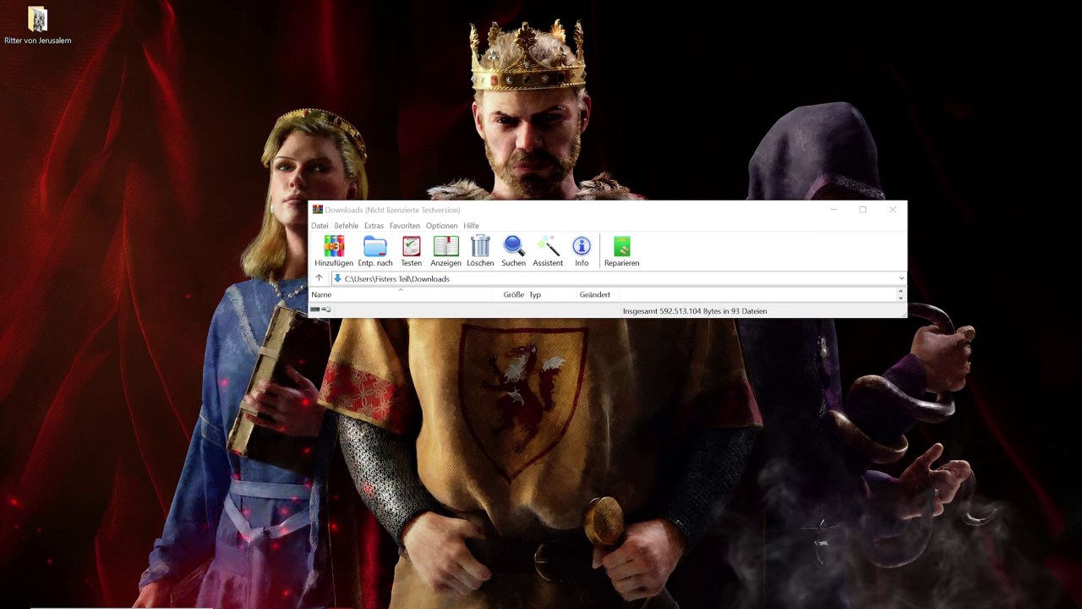
pyautogui.click(883, 217)
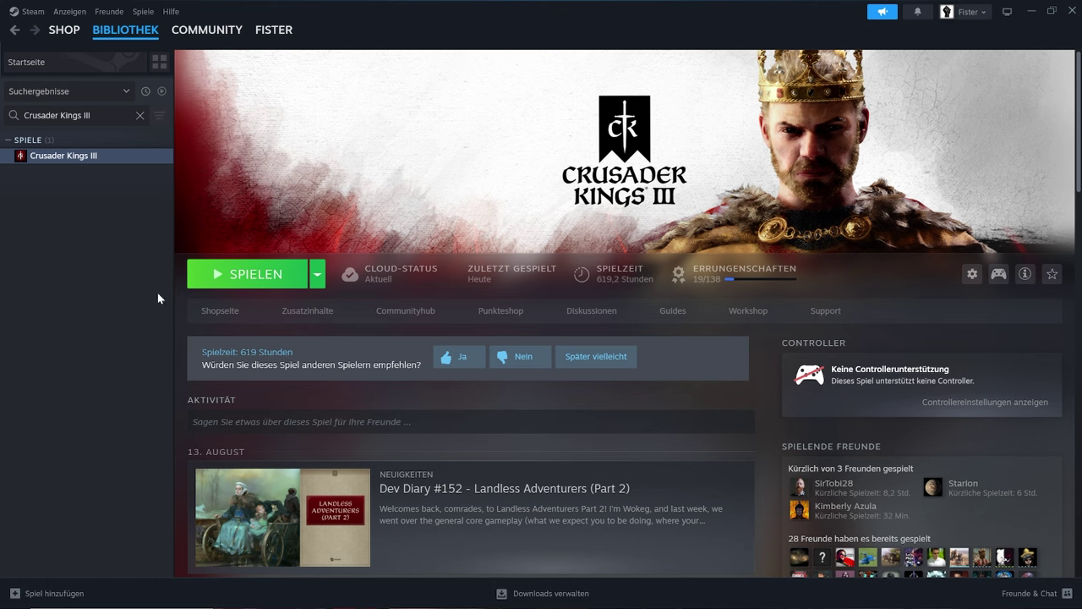
# - Start the Crusader Kings III launcher from Steam and open the form for creating a new mod under the installed mods
pyautogui.click(239, 276)
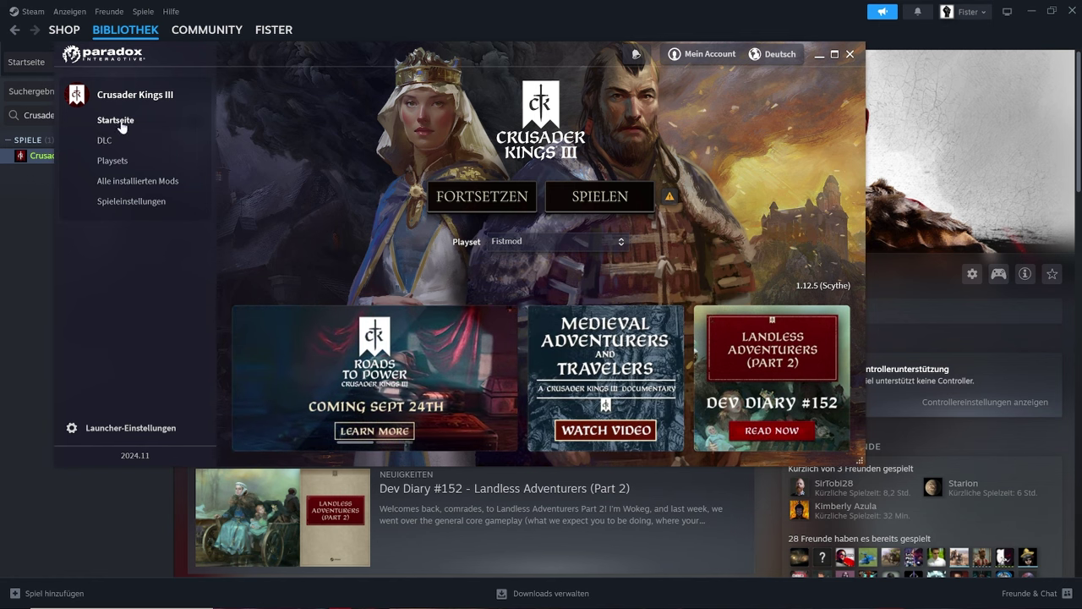
pyautogui.click(140, 181)
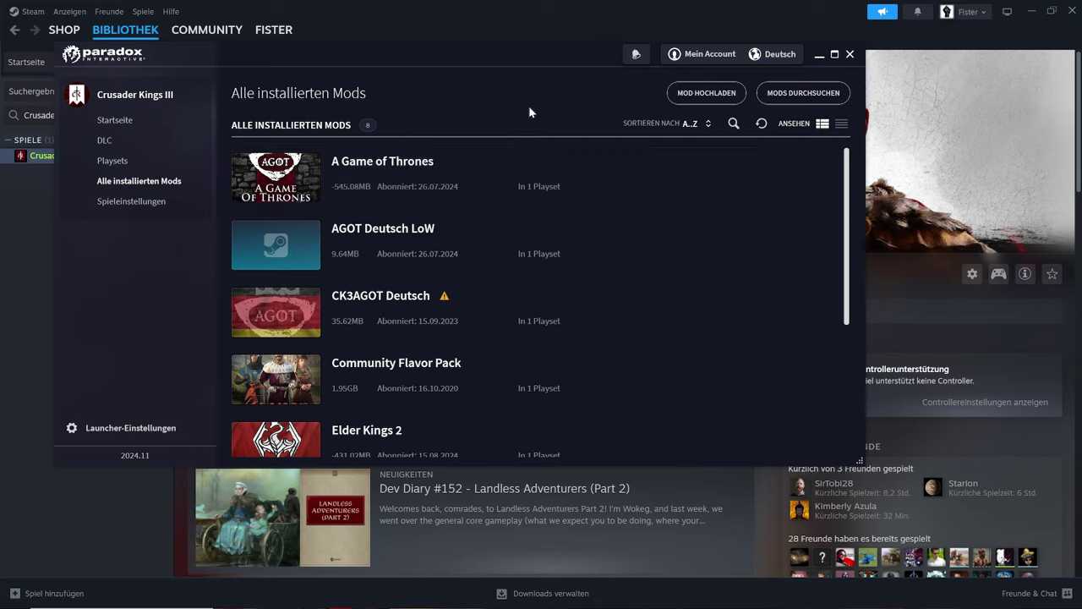
pyautogui.click(715, 95)
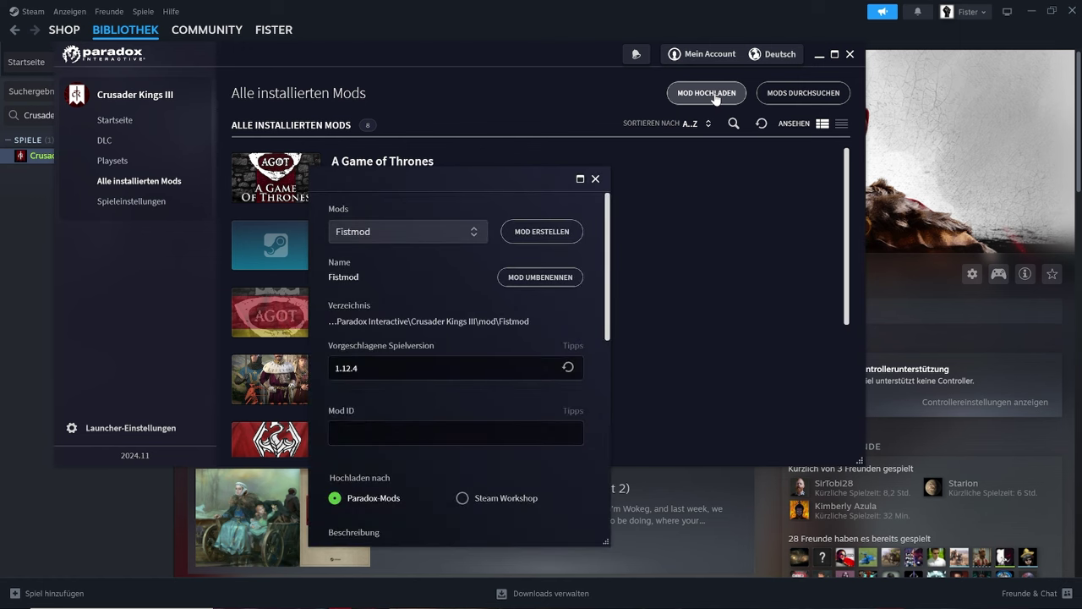
pyautogui.moveTo(471, 177); pyautogui.dragTo(527, 109)
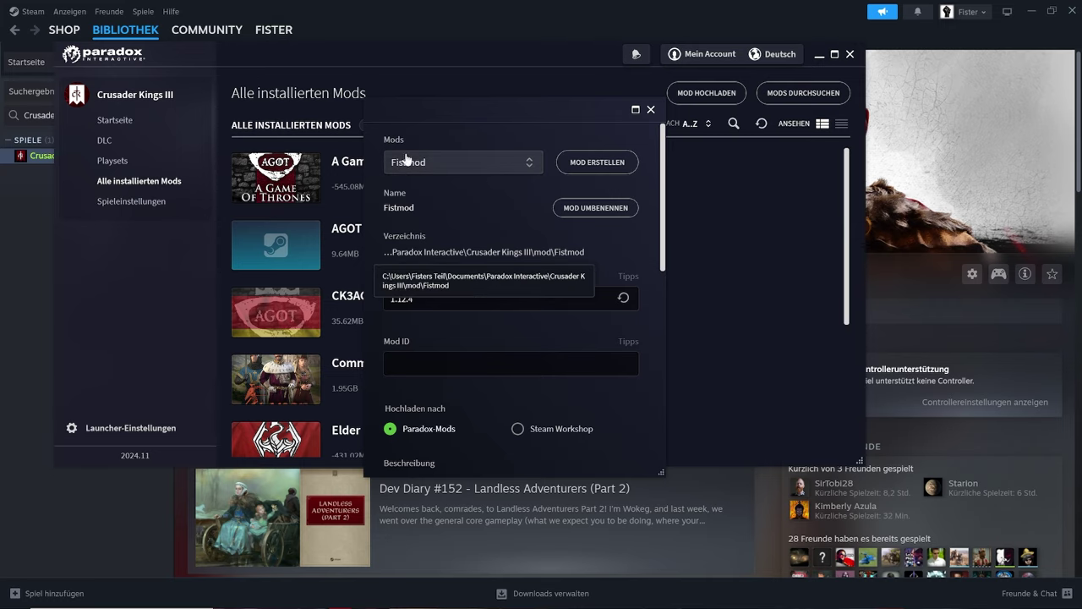
pyautogui.click(598, 163)
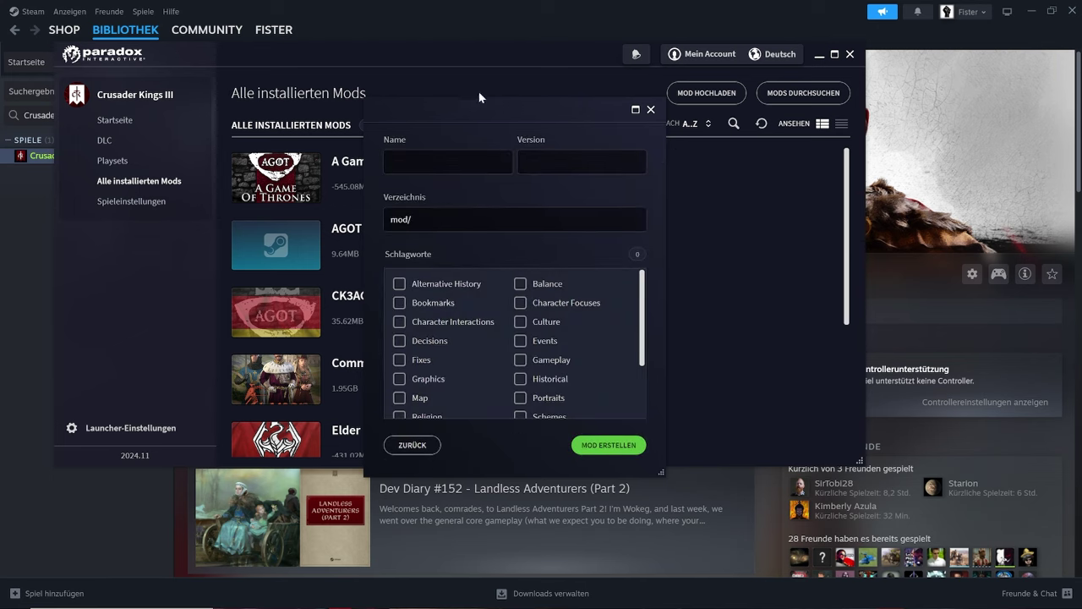
# - Name the new mod KnightsOfJerusalem, set its version to 1.0 and tag it as Warfare
pyautogui.click(447, 161)
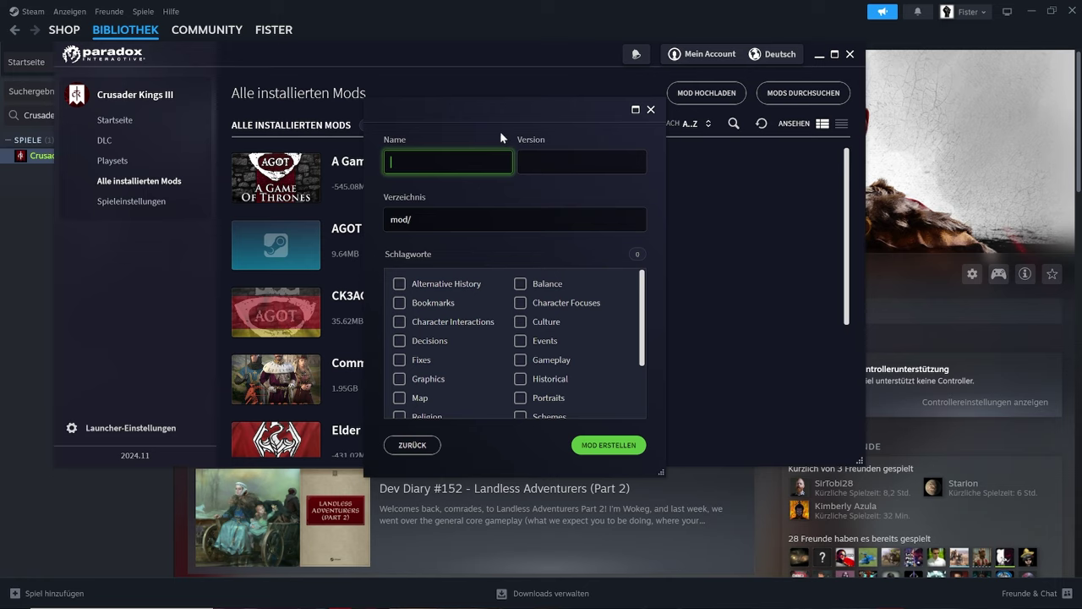
pyautogui.write('KnightsOfJerusalem Unit Mod')
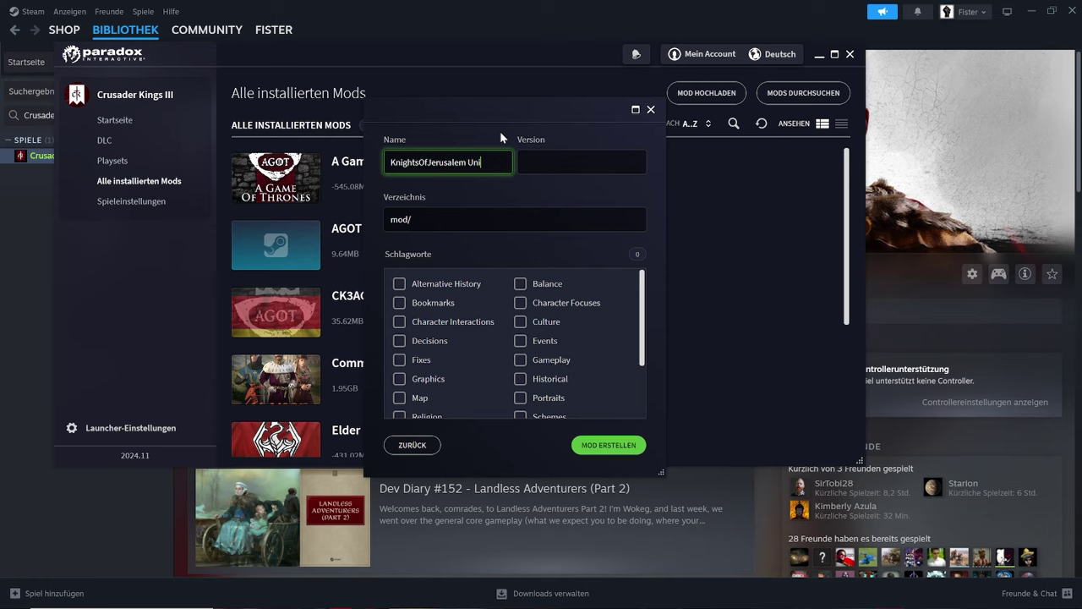
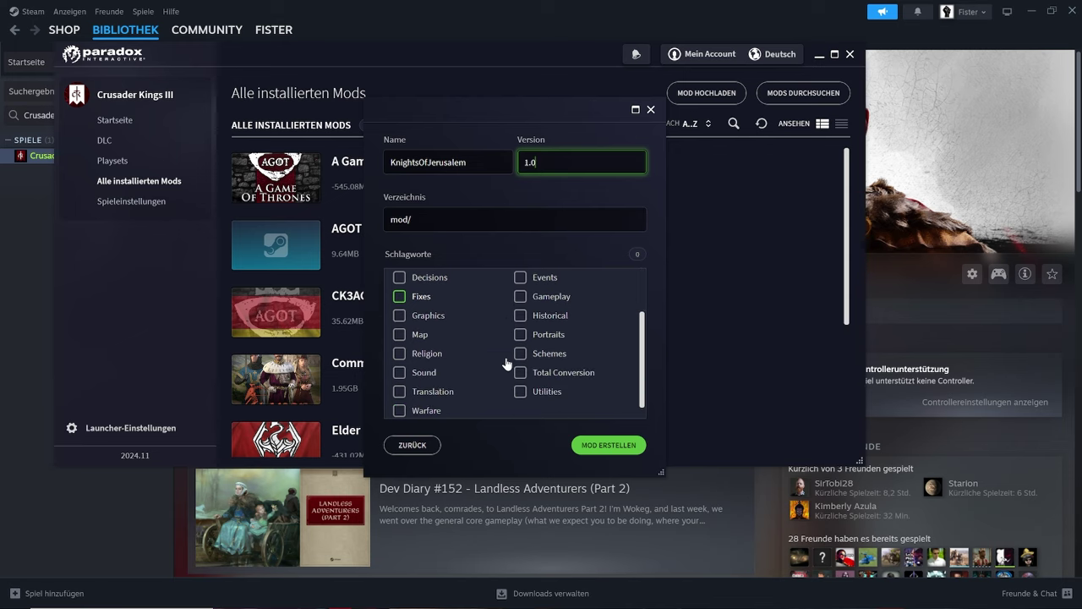
pyautogui.click(402, 411)
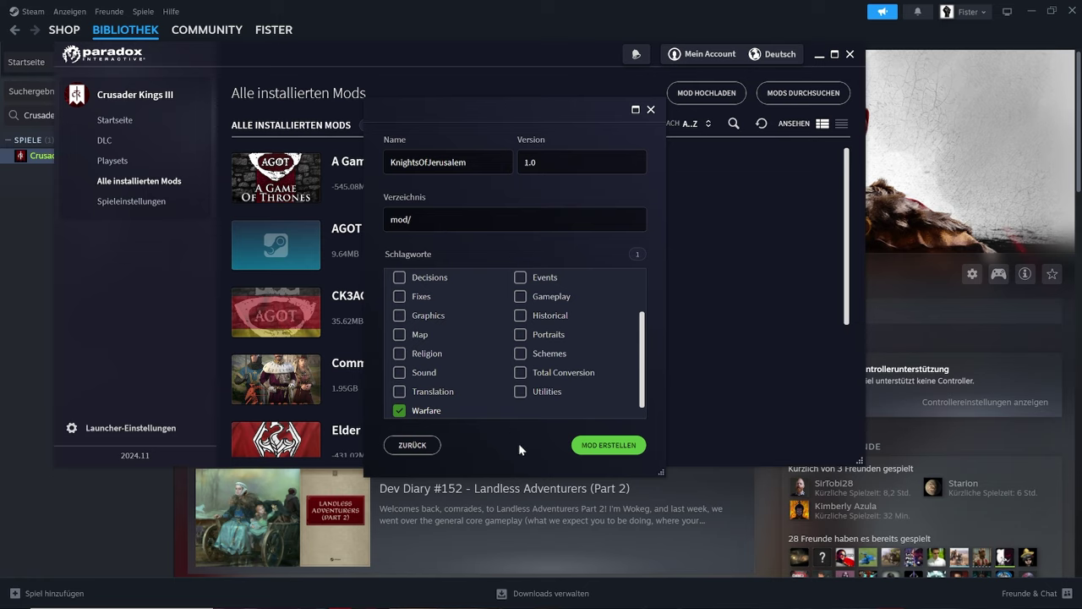
pyautogui.scroll(2, 554, 396)
pyautogui.scroll(-2, 551, 386)
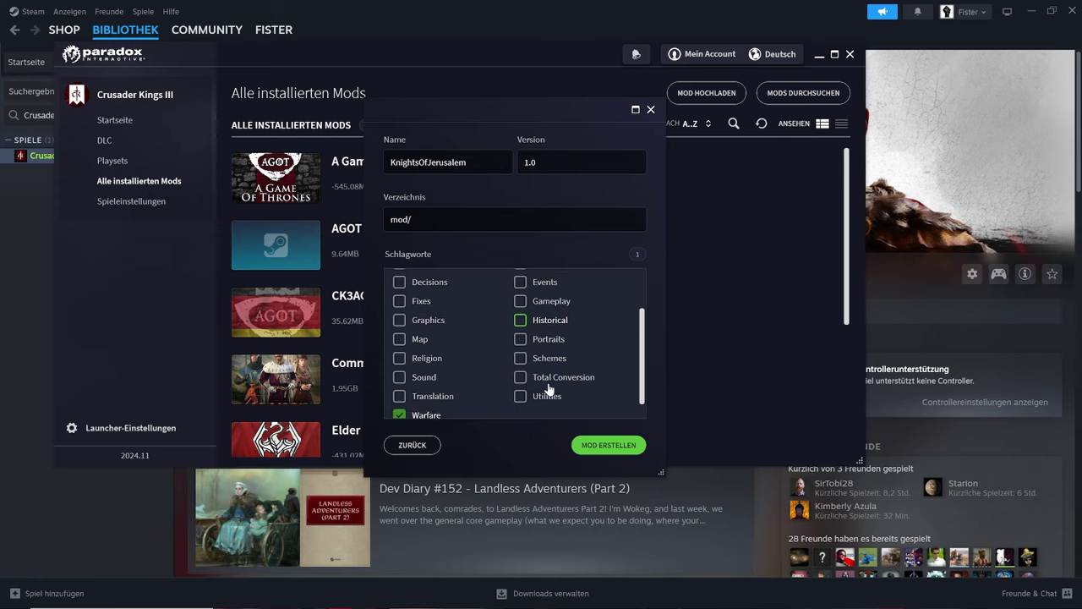
pyautogui.scroll(2, 550, 386)
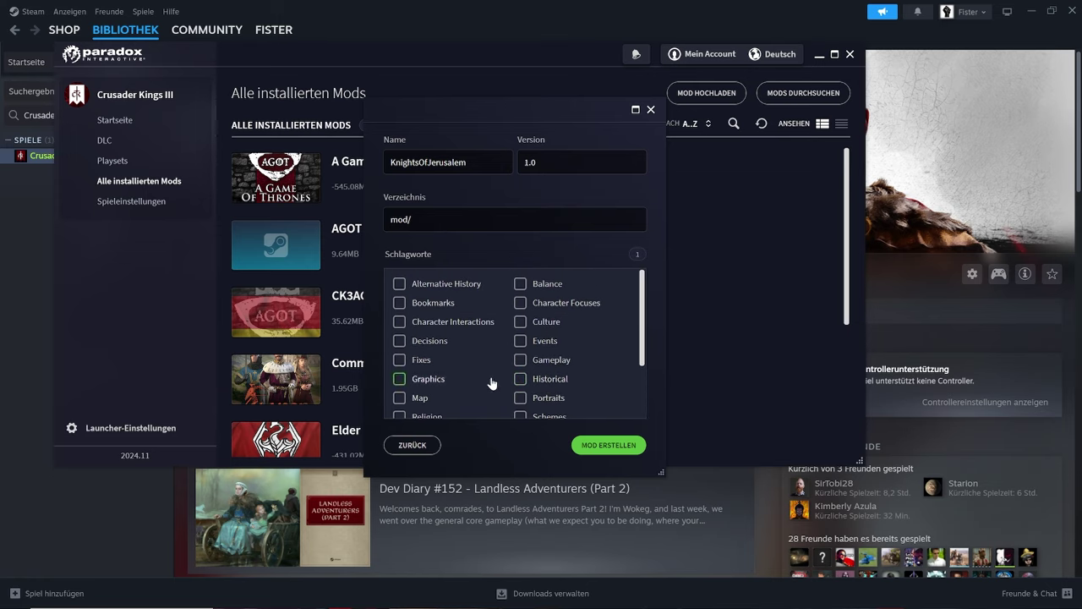
# - Try to create the mod with only mod/ as its directory
pyautogui.click(607, 447)
pyautogui.scroll(-2, 587, 399)
pyautogui.click(589, 448)
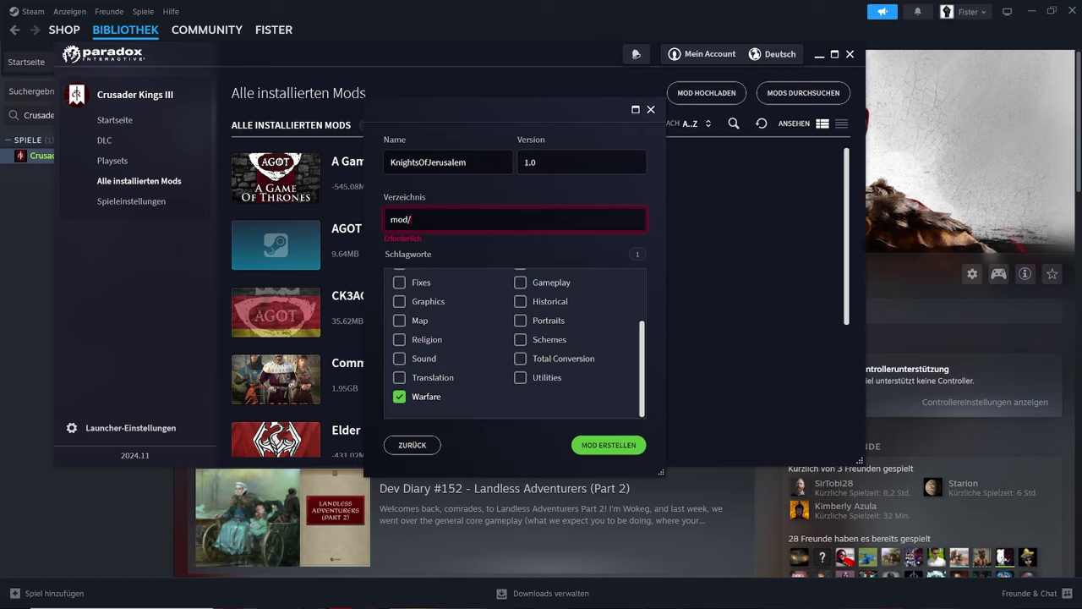
# - Complete the directory as mod/KnightsOfJerusalem using the mod's name, and create the mod
pyautogui.doubleClick(474, 163)
pyautogui.hotkey('ctrl', 'c')
pyautogui.click(520, 225)
pyautogui.hotkey('ctrl', 'v')
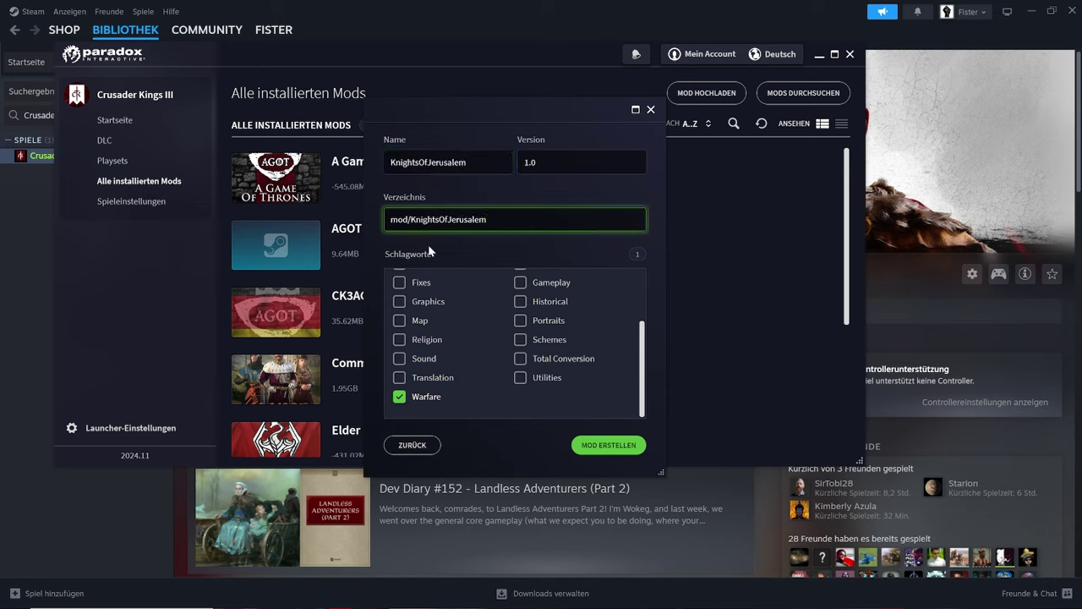
pyautogui.click(610, 445)
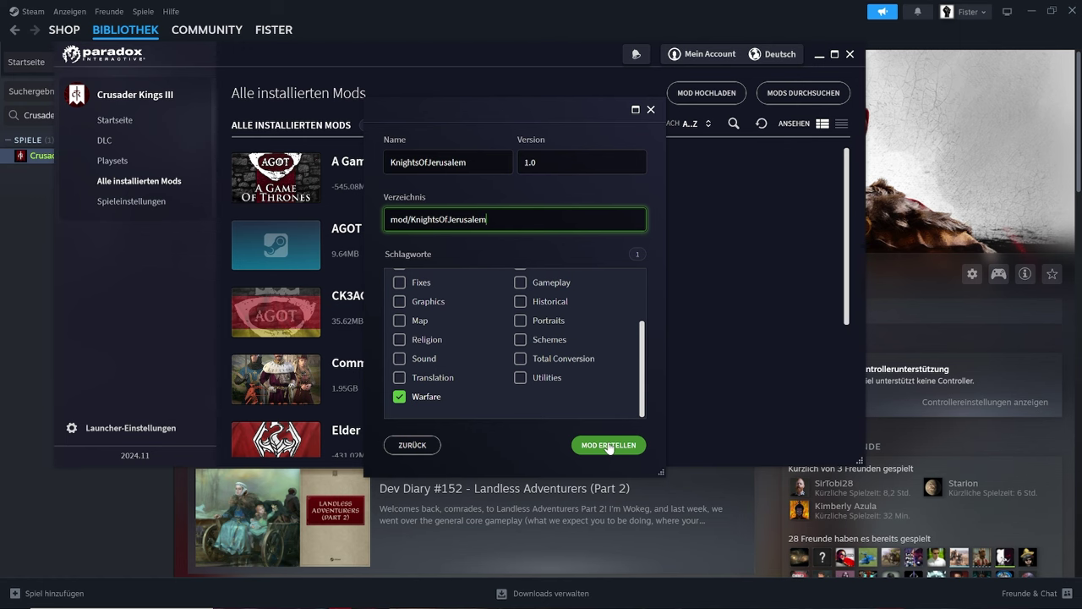
pyautogui.click(609, 445)
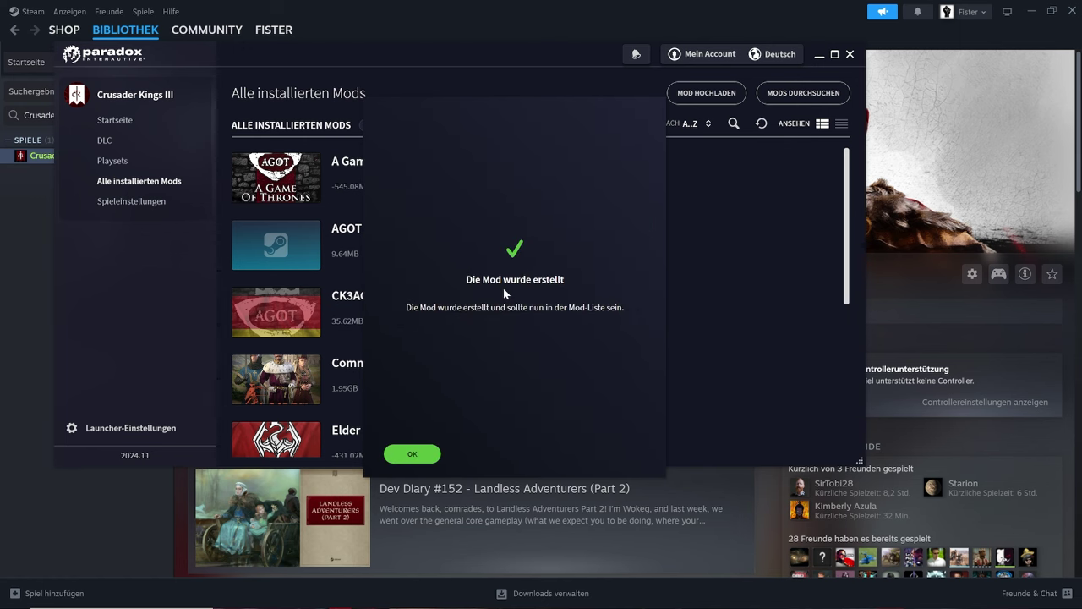
# - Acknowledge the mod creation, close the upload form with KnightsOfJerusalem selected, and find the mod among the installed mods
pyautogui.click(412, 454)
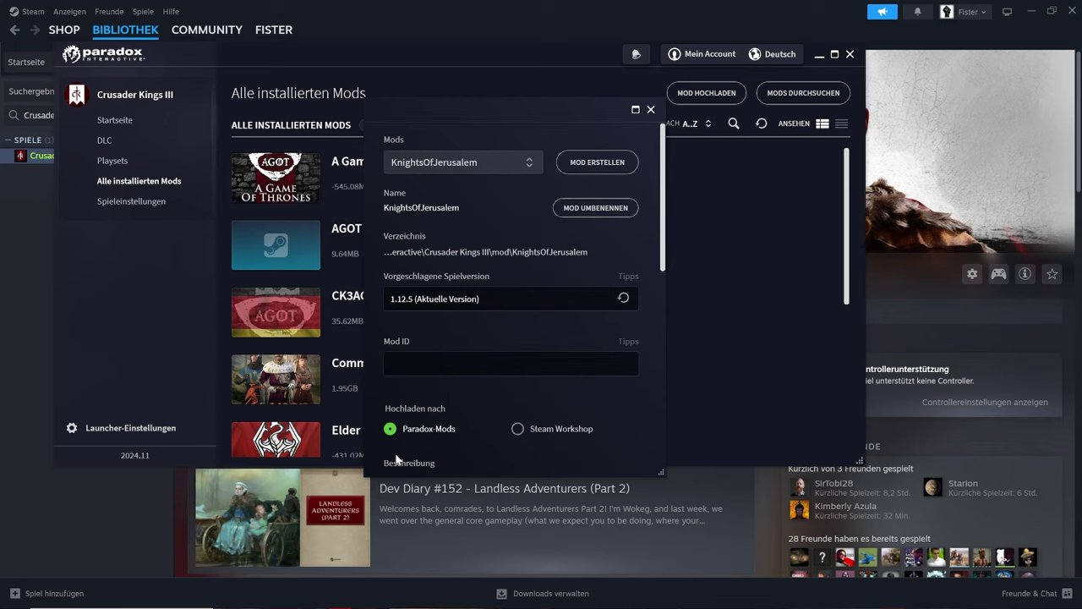
pyautogui.click(478, 162)
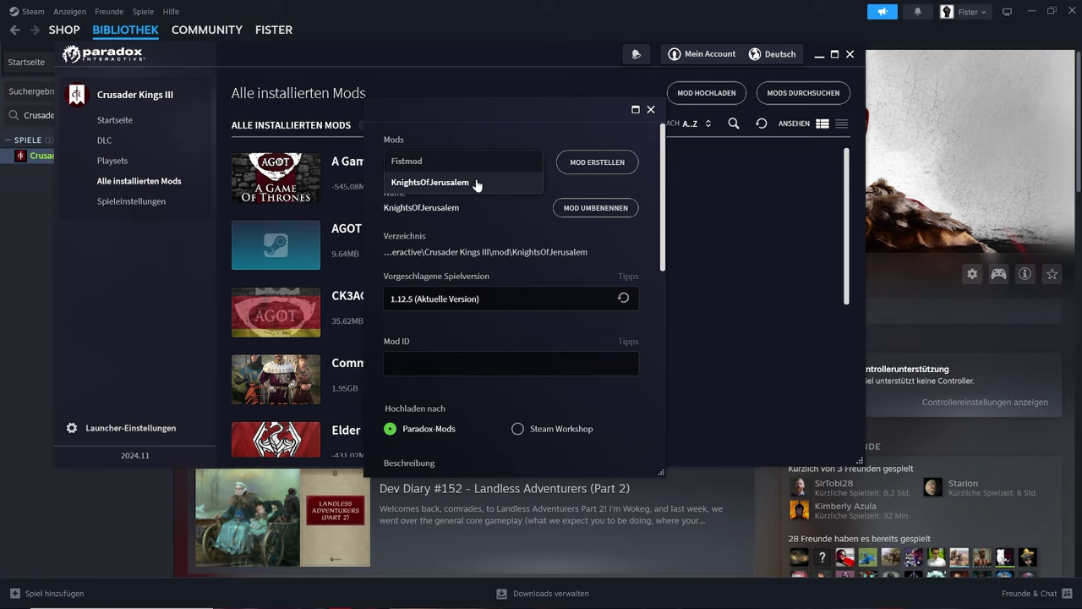
pyautogui.click(477, 182)
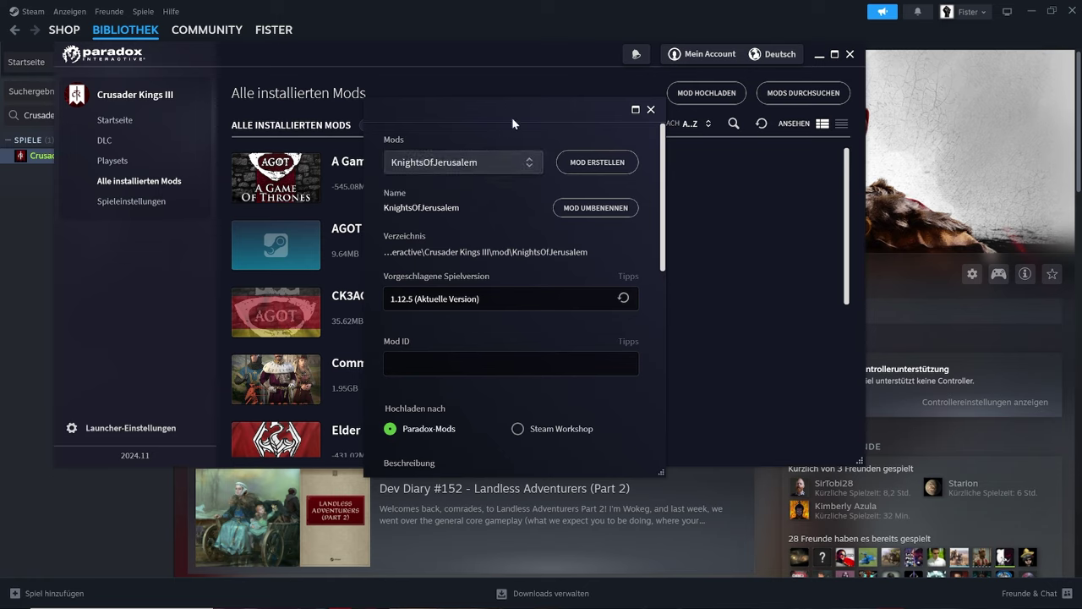
pyautogui.click(651, 110)
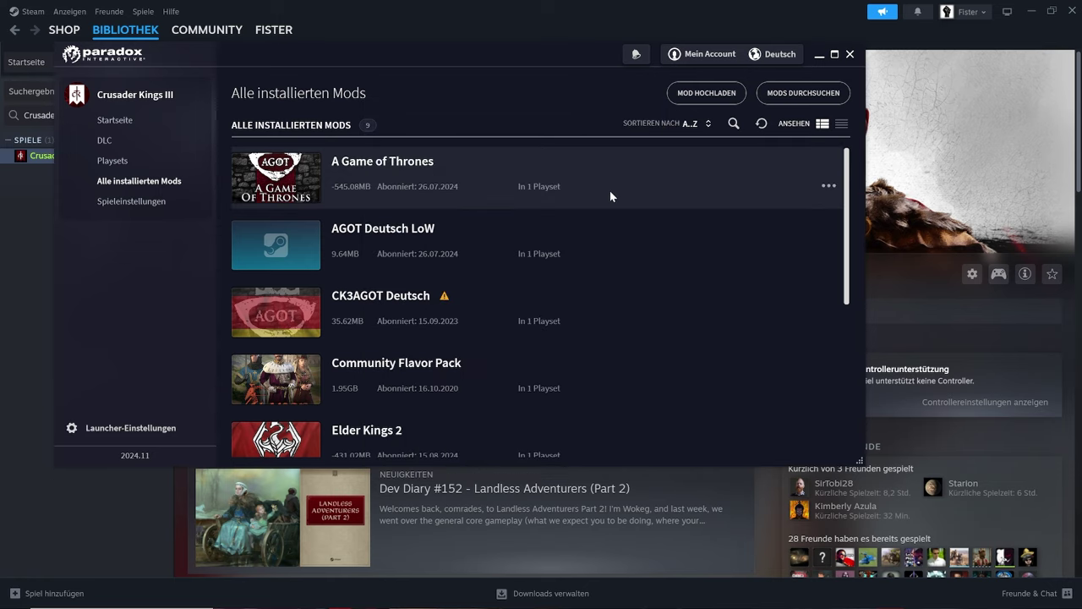
pyautogui.scroll(-4, 439, 251)
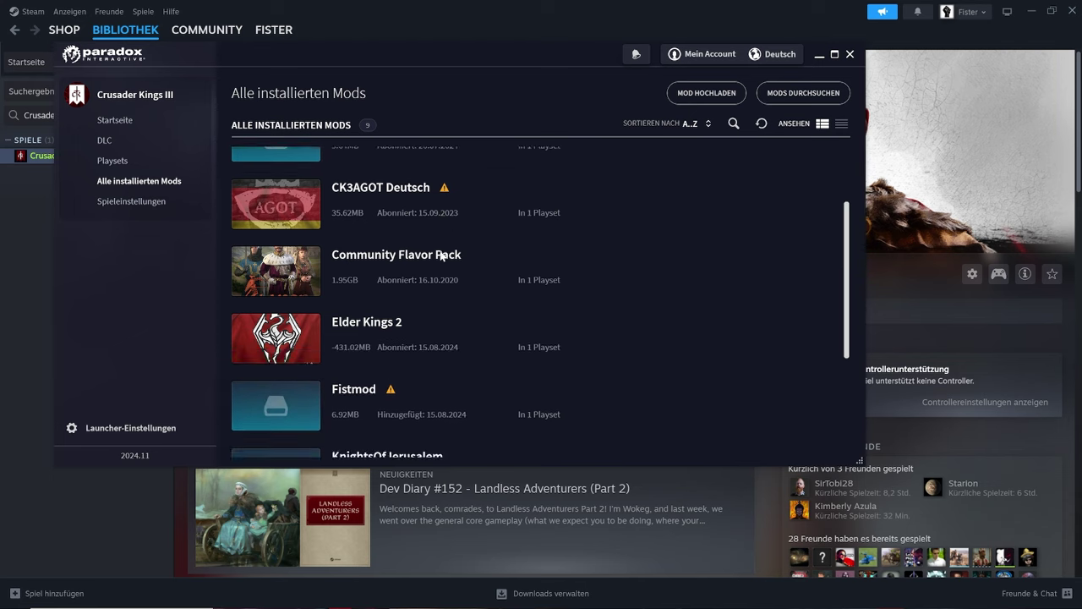
pyautogui.scroll(1, 442, 254)
pyautogui.scroll(-1, 364, 232)
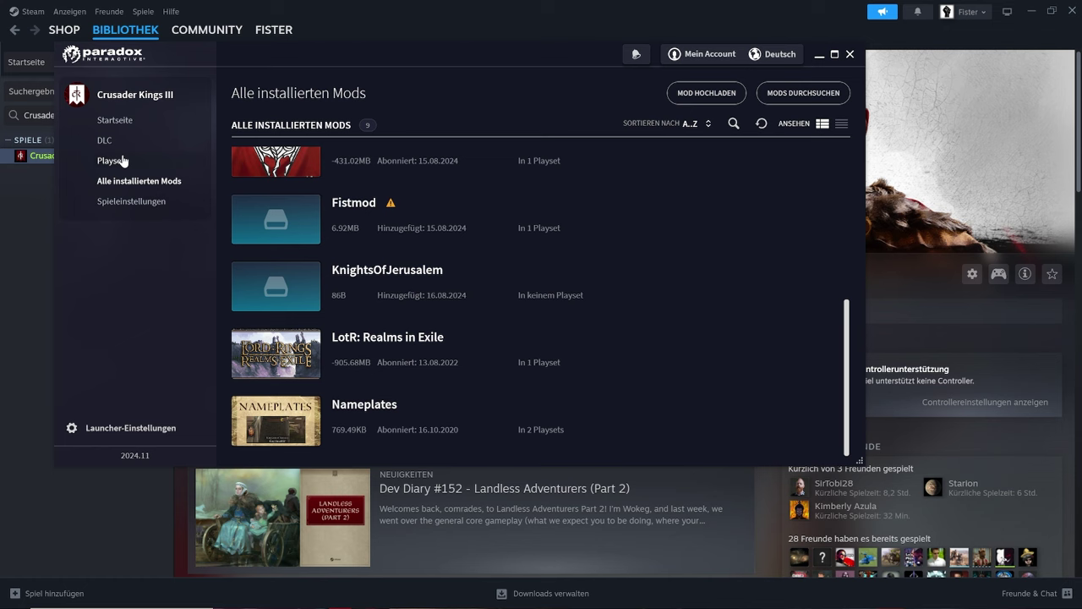
# - Create a new playset named KnightsOfJerusalem
pyautogui.click(121, 159)
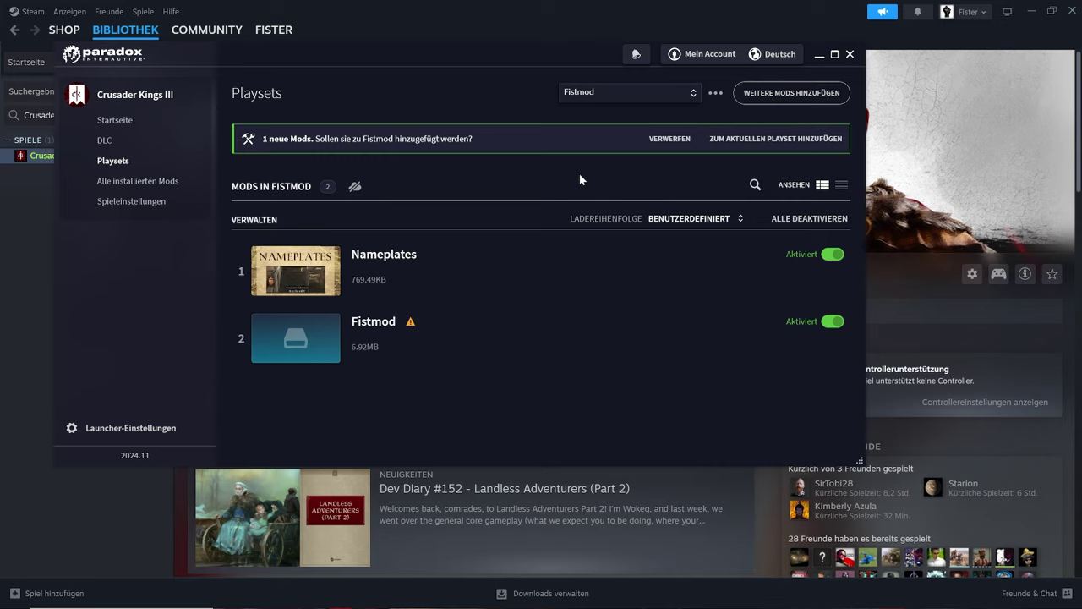
pyautogui.click(630, 92)
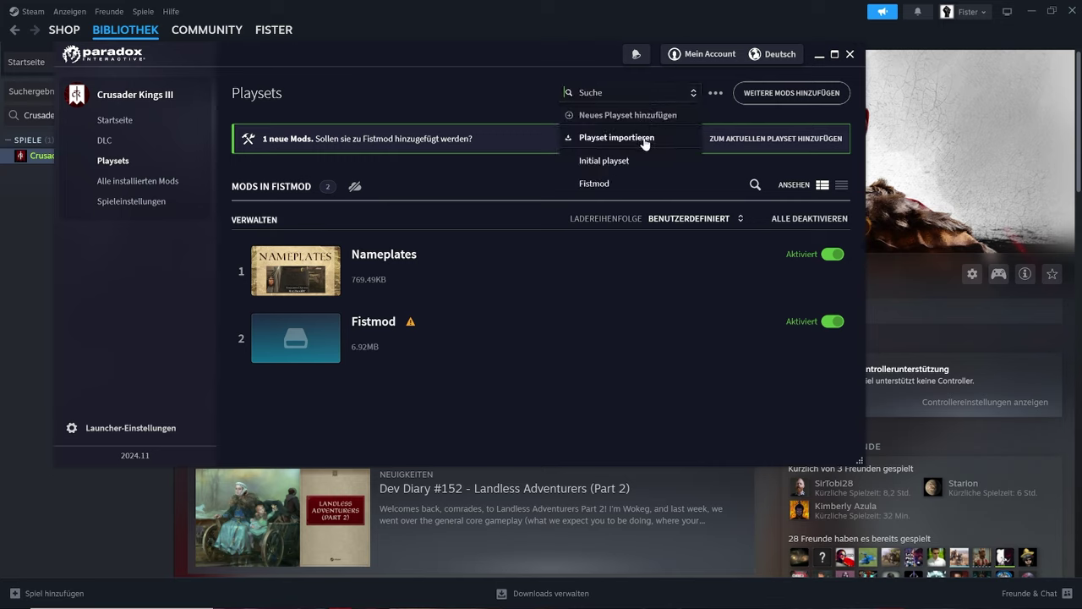
pyautogui.click(628, 115)
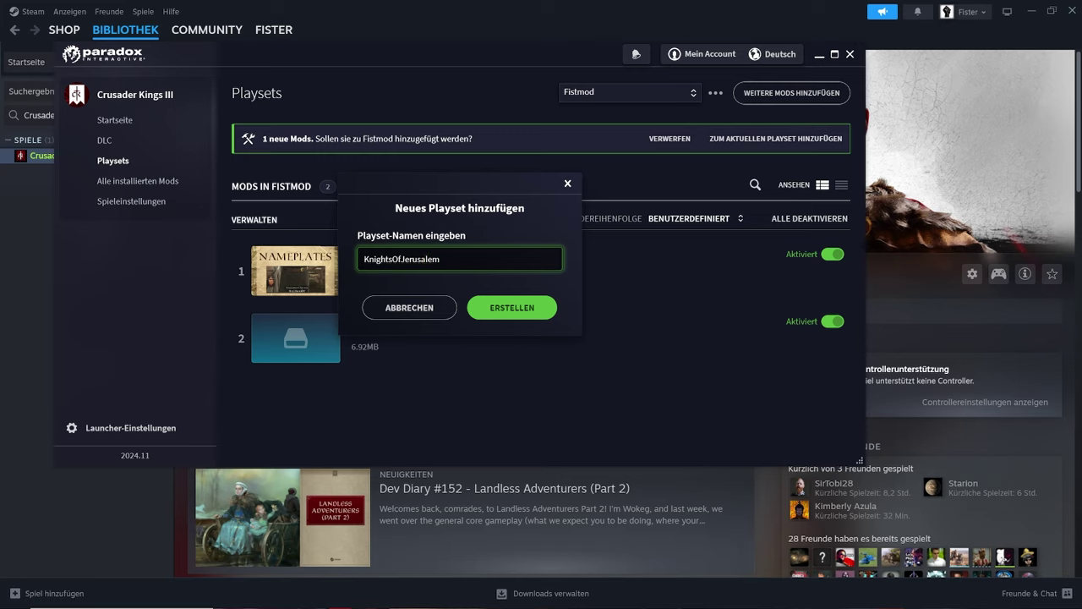
pyautogui.click(532, 305)
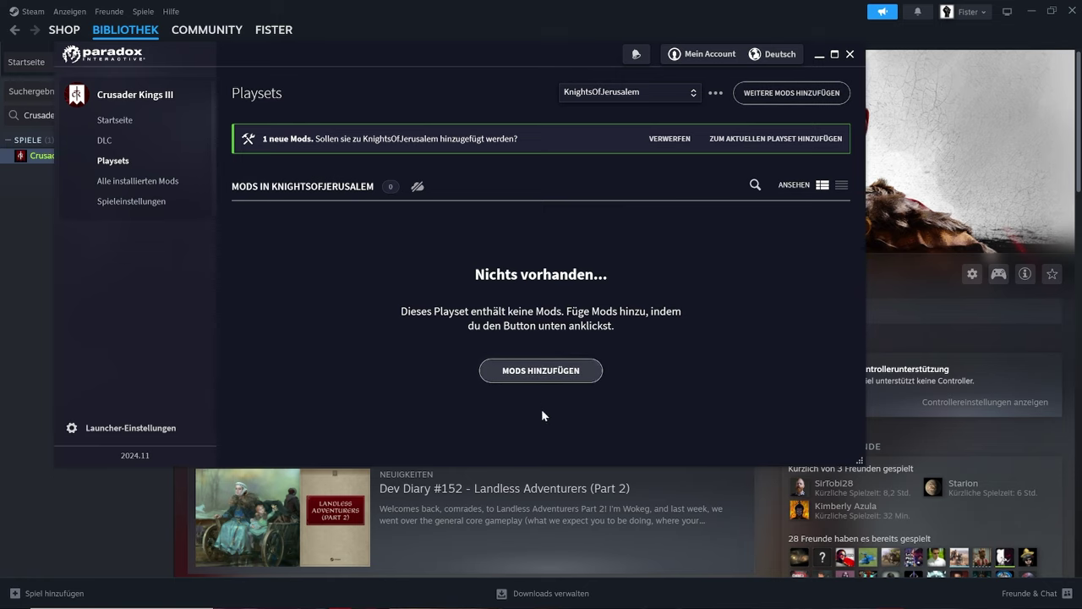
# - Add the installed KnightsOfJerusalem mod to the new playset
pyautogui.click(800, 95)
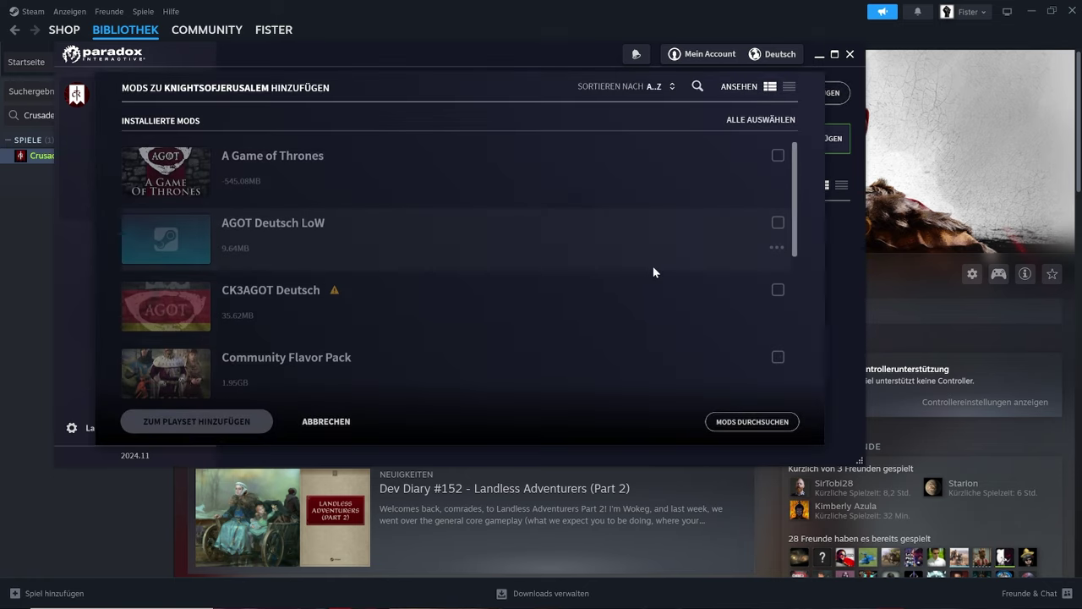
pyautogui.scroll(-1, 408, 213)
pyautogui.scroll(-5, 409, 212)
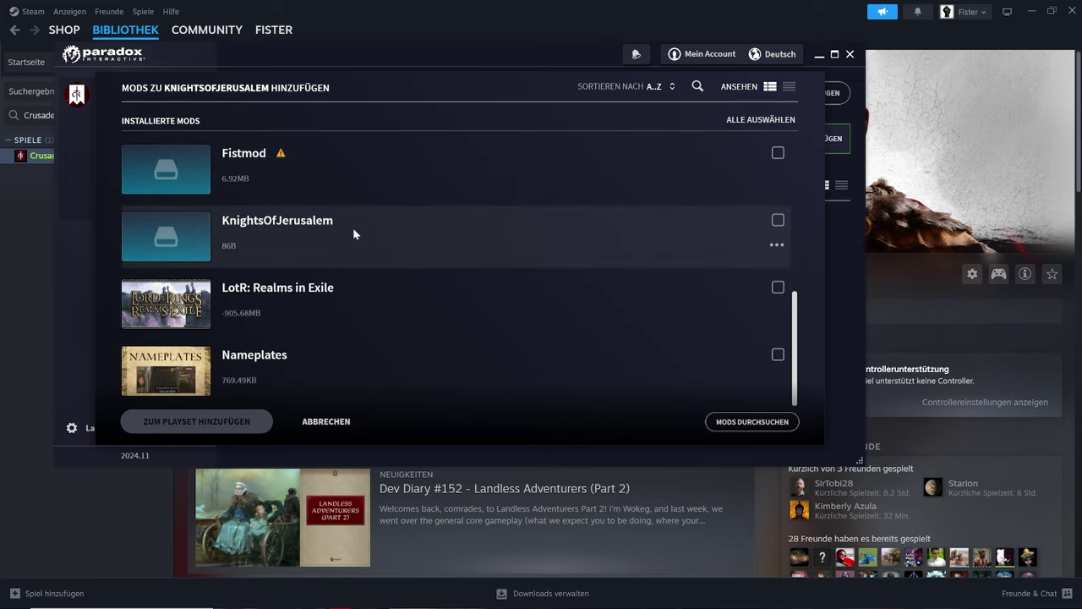
pyautogui.click(778, 222)
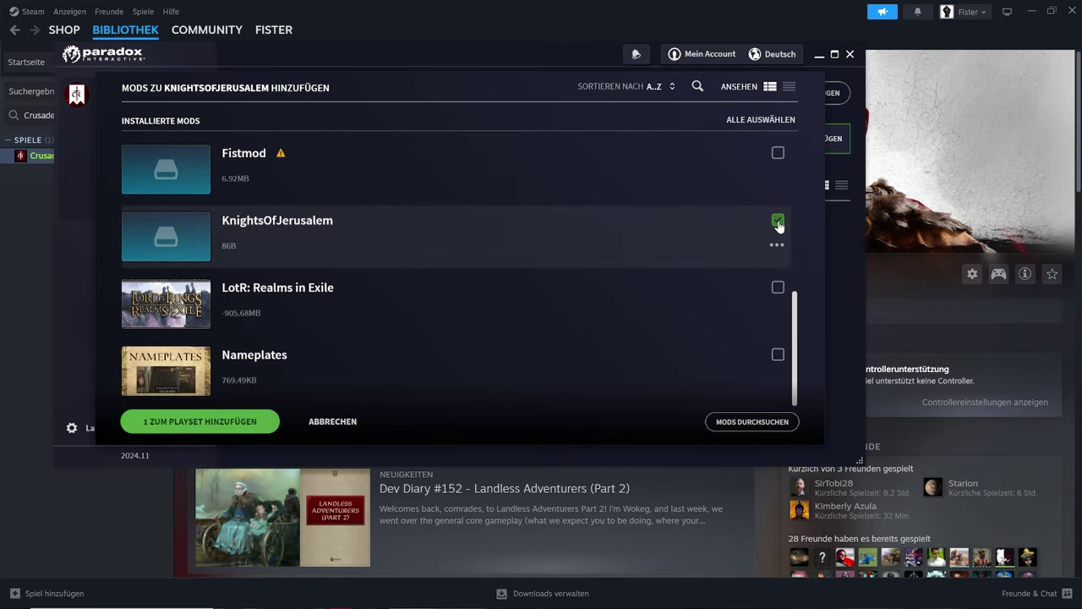
pyautogui.click(252, 424)
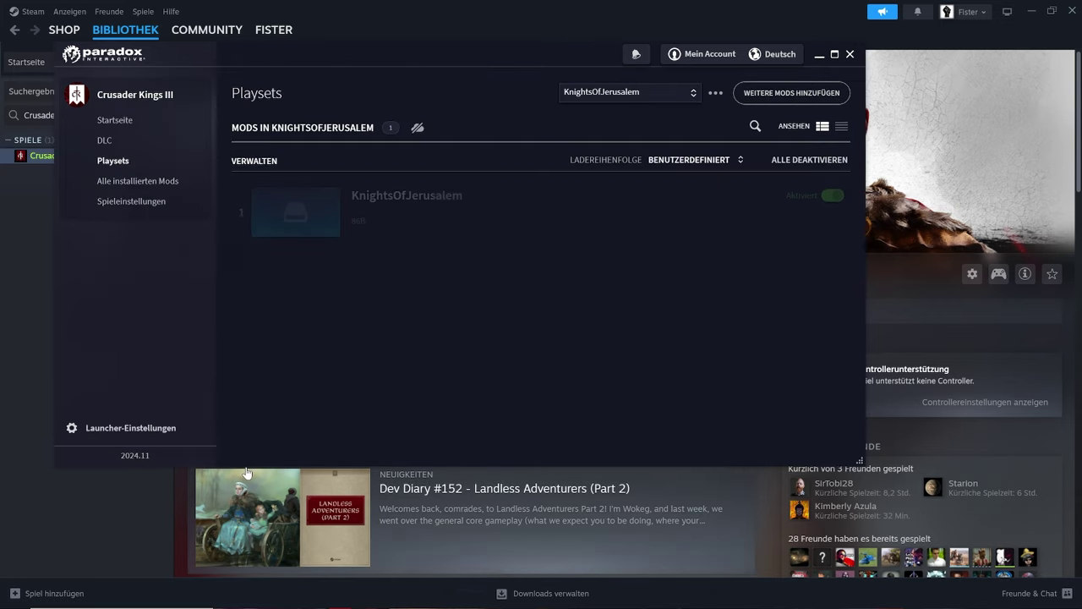
# - Choose KnightsOfJerusalem as the playset to launch the game with on the launcher's start page
pyautogui.click(115, 120)
pyautogui.click(558, 241)
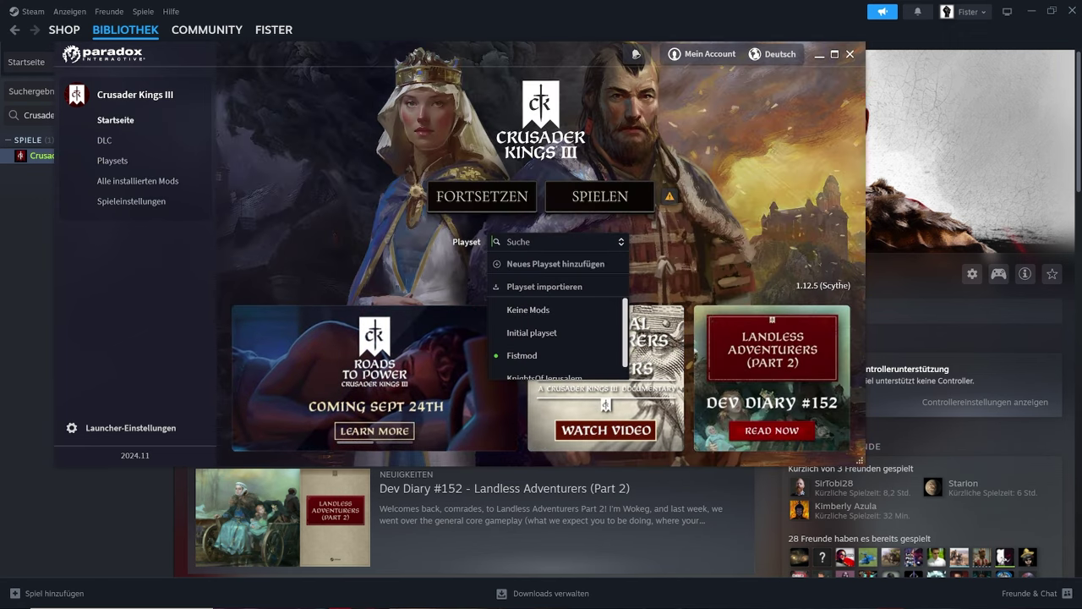
pyautogui.scroll(-1, 574, 364)
pyautogui.click(573, 364)
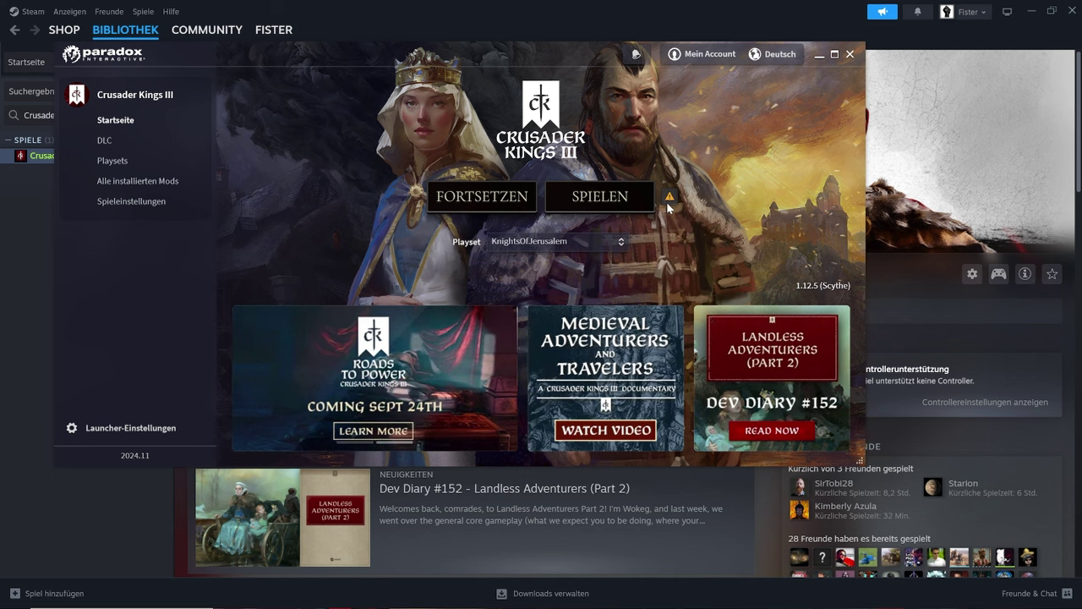
pyautogui.moveTo(666, 196)
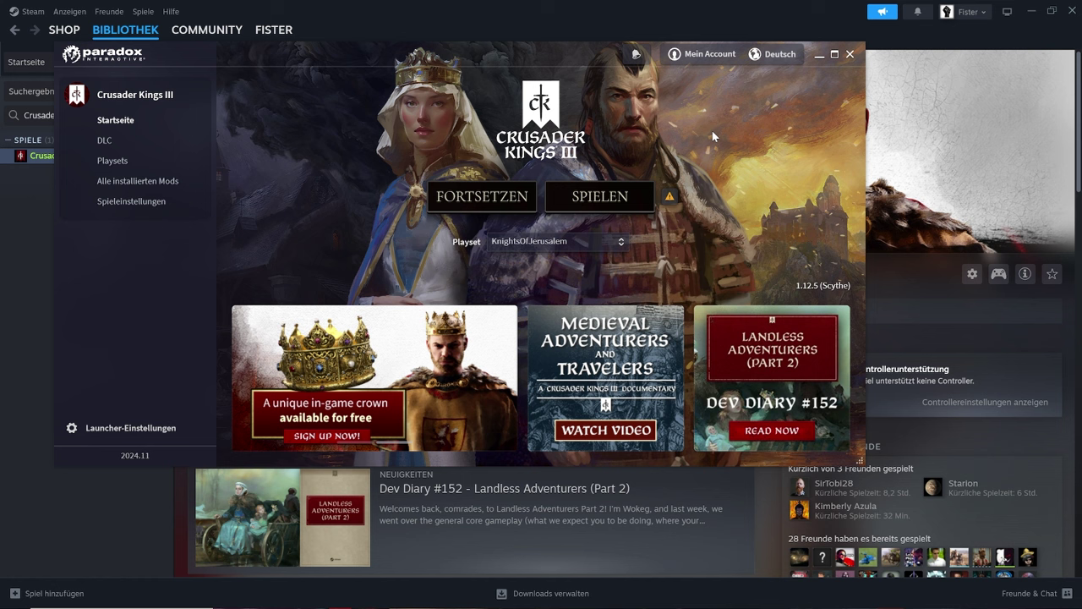
# - Show the KnightsOfJerusalem mod's location on disk from the list of installed mods
pyautogui.click(110, 183)
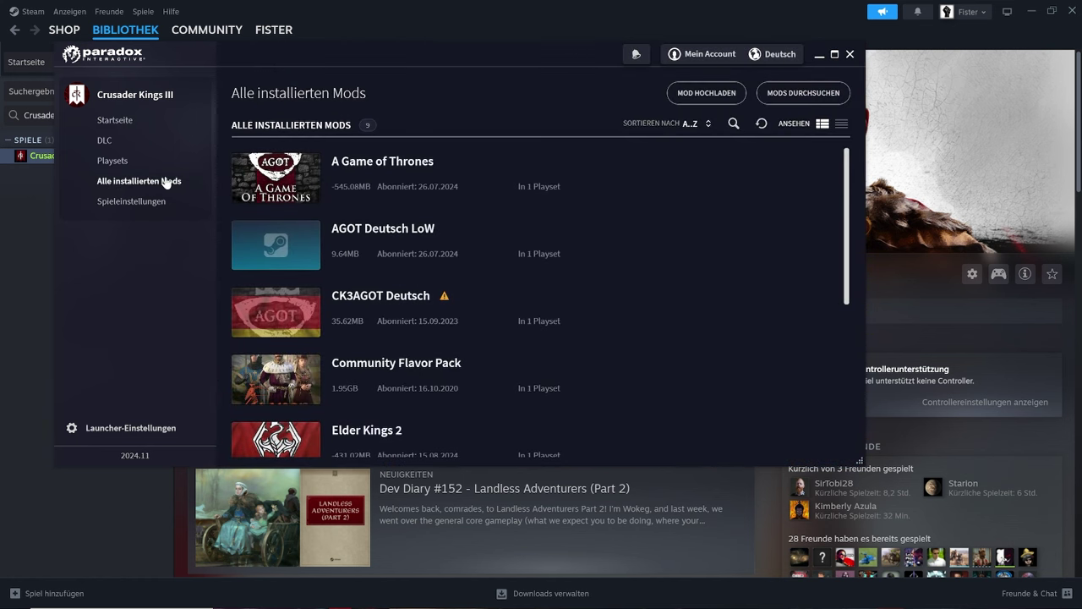
pyautogui.scroll(-4, 644, 228)
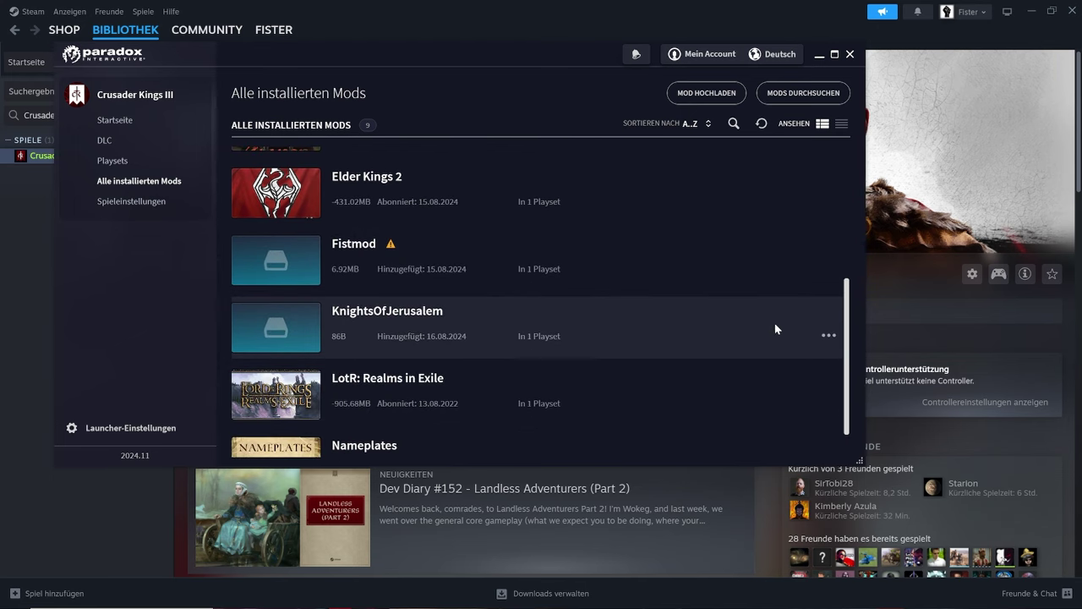
pyautogui.click(830, 336)
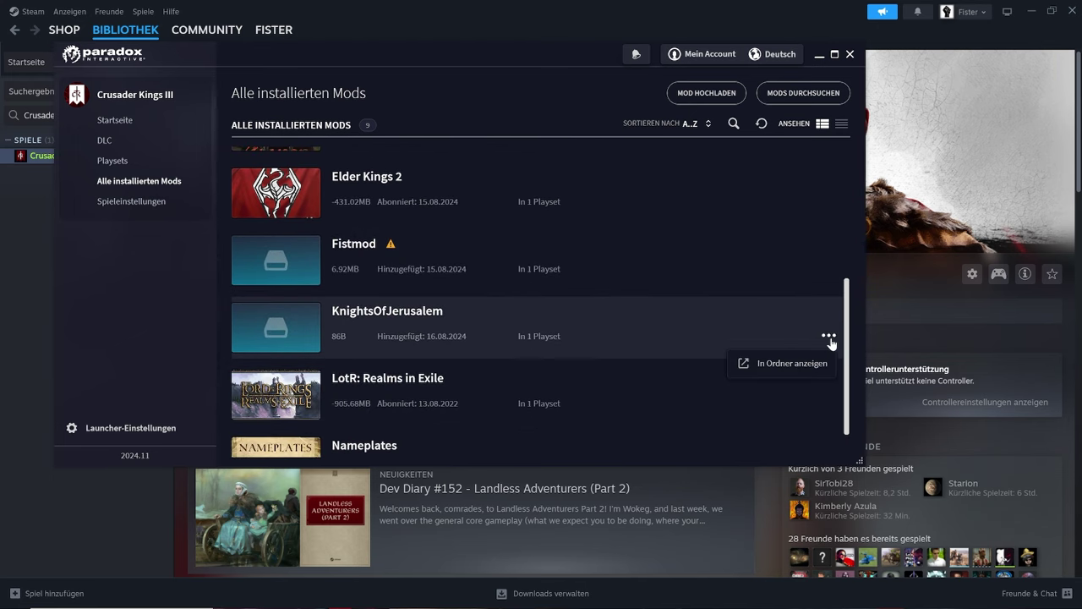
pyautogui.click(790, 365)
# - Check the KnightsOfJerusalem mod's directory path in the mod upload form
pyautogui.click(711, 95)
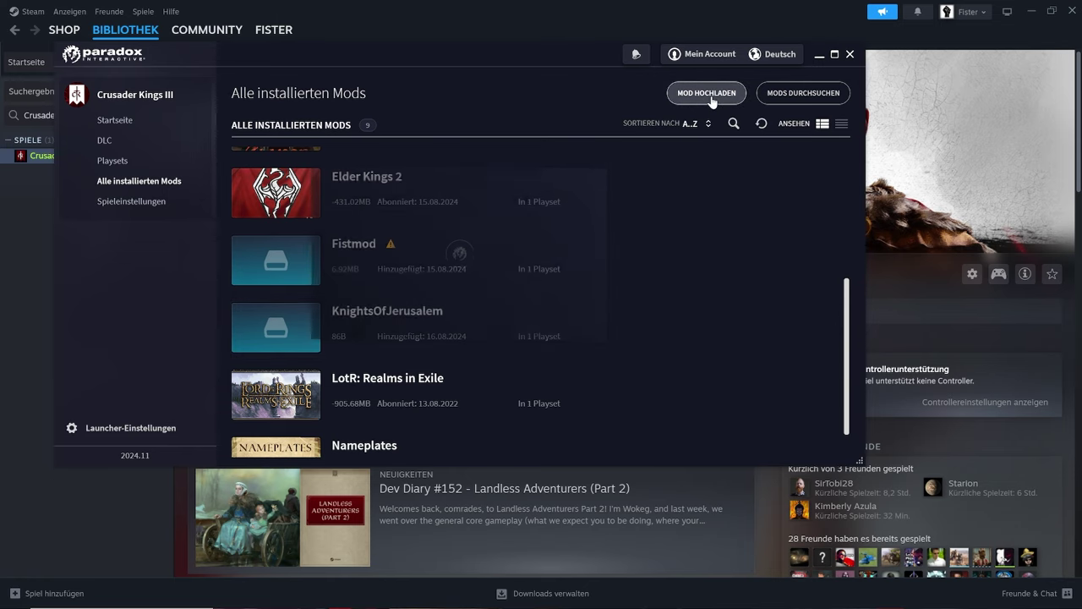
pyautogui.click(465, 234)
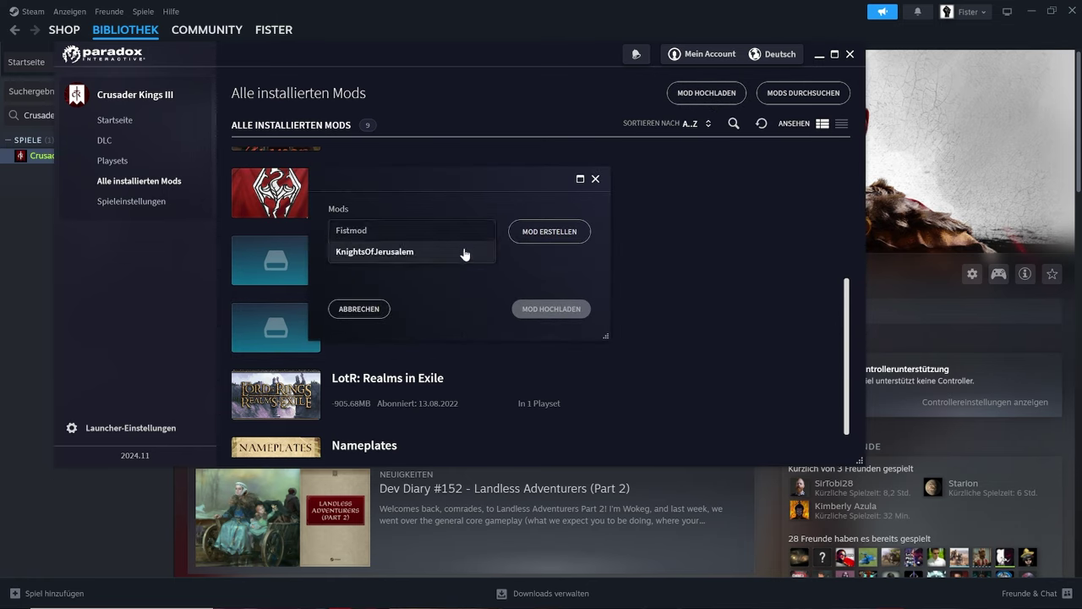
pyautogui.click(464, 252)
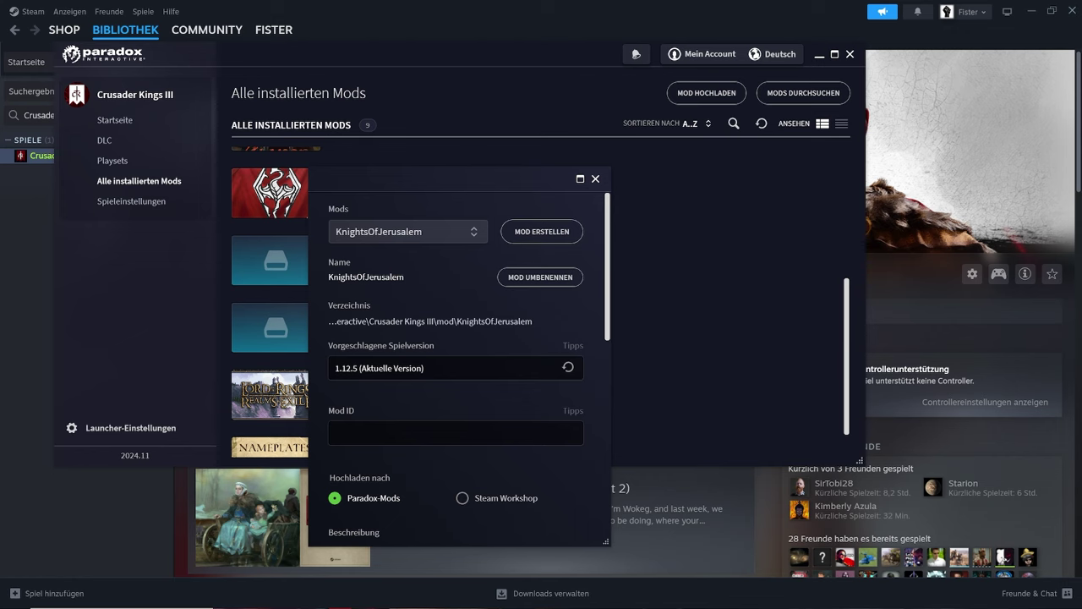
# - Bring the mod folder's window over the launcher and examine its mod folders and the ugc .mod files
pyautogui.moveTo(130, 273); pyautogui.dragTo(618, 72)
pyautogui.click(640, 368)
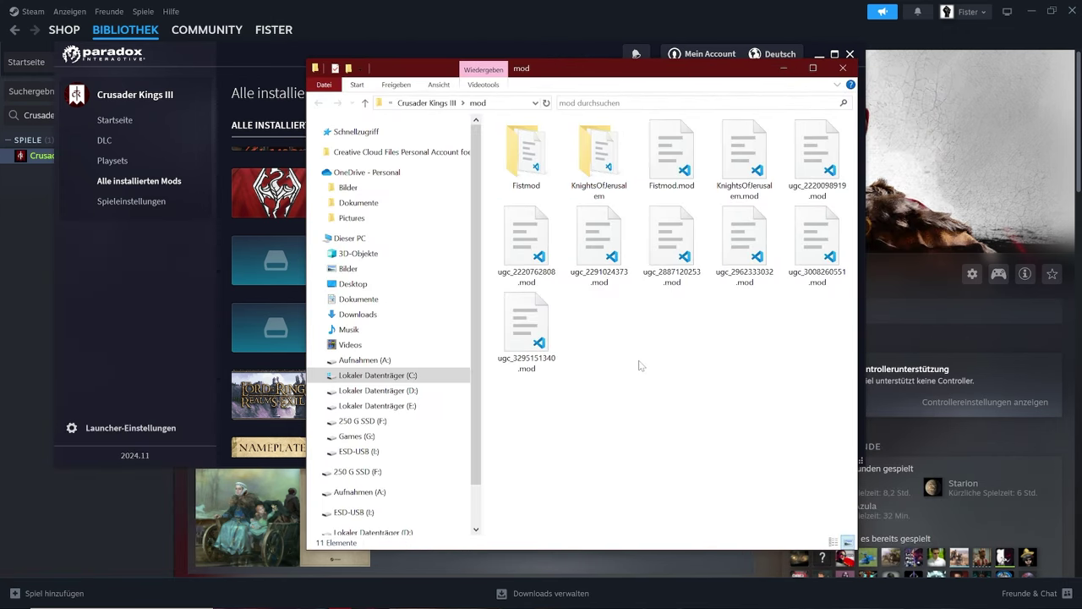
pyautogui.click(514, 162)
pyautogui.click(622, 396)
pyautogui.click(799, 164)
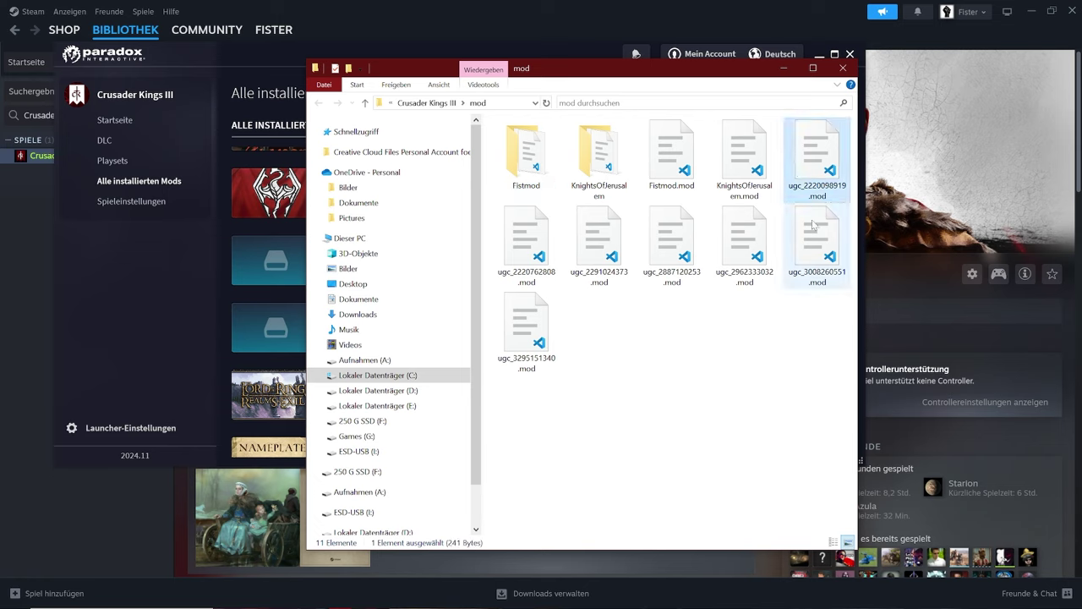
pyautogui.keyDown('shift'); pyautogui.click(532, 338); pyautogui.keyUp('shift')
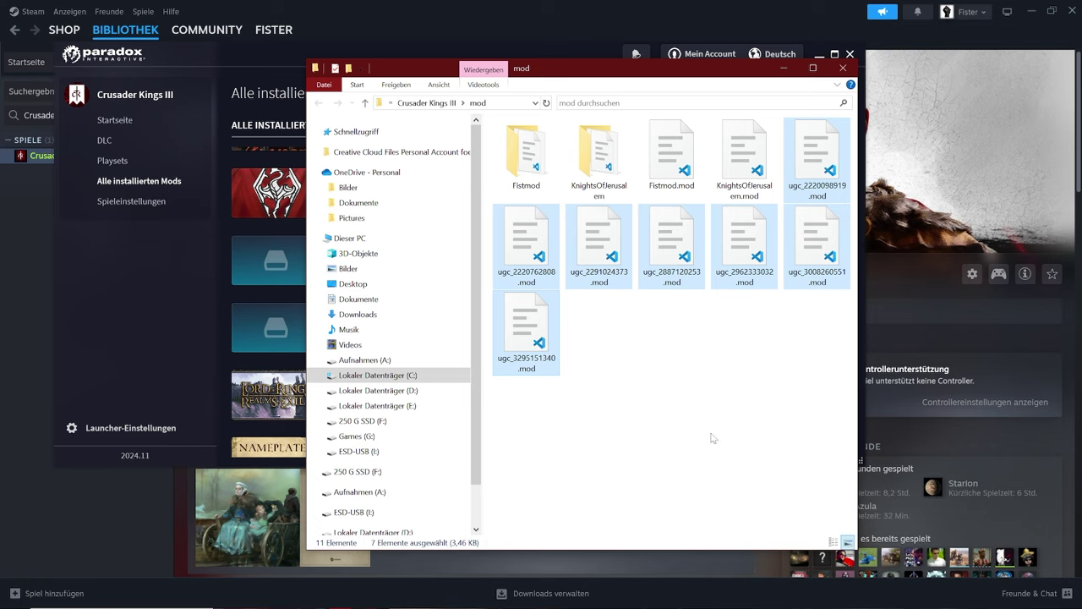
pyautogui.click(713, 437)
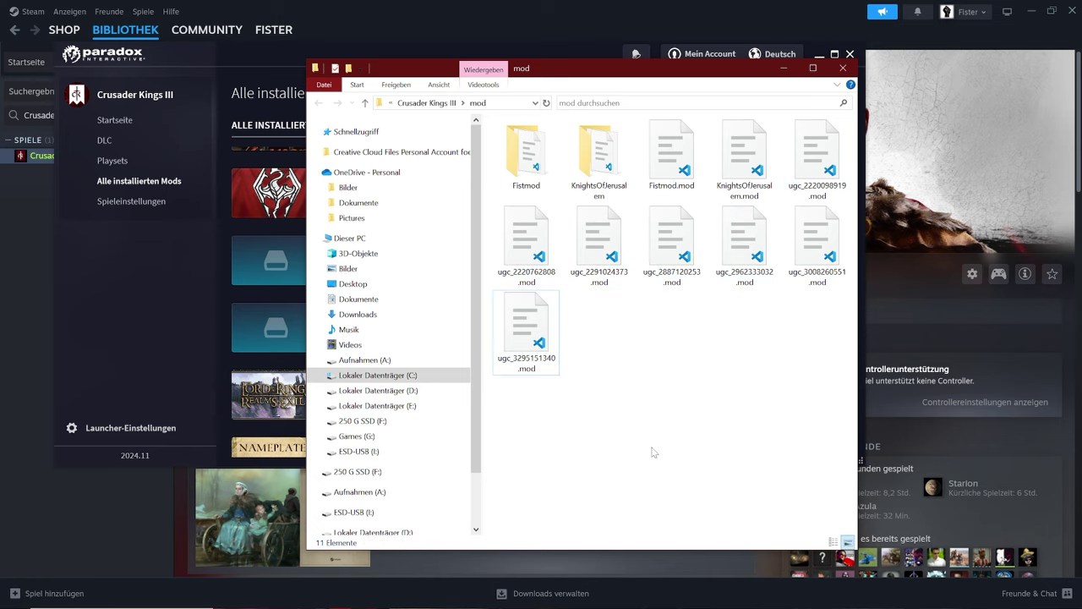
# - Select the KnightsOfJerusalem folder and widen the file window on both sides to read the mod folder's full path
pyautogui.click(599, 163)
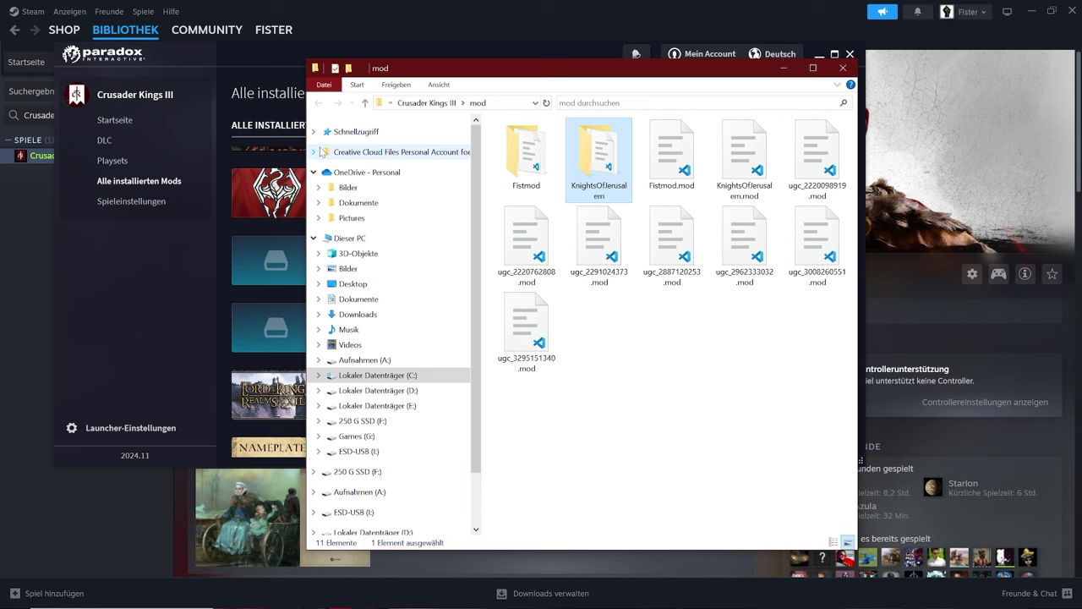
pyautogui.moveTo(307, 149); pyautogui.dragTo(32, 150)
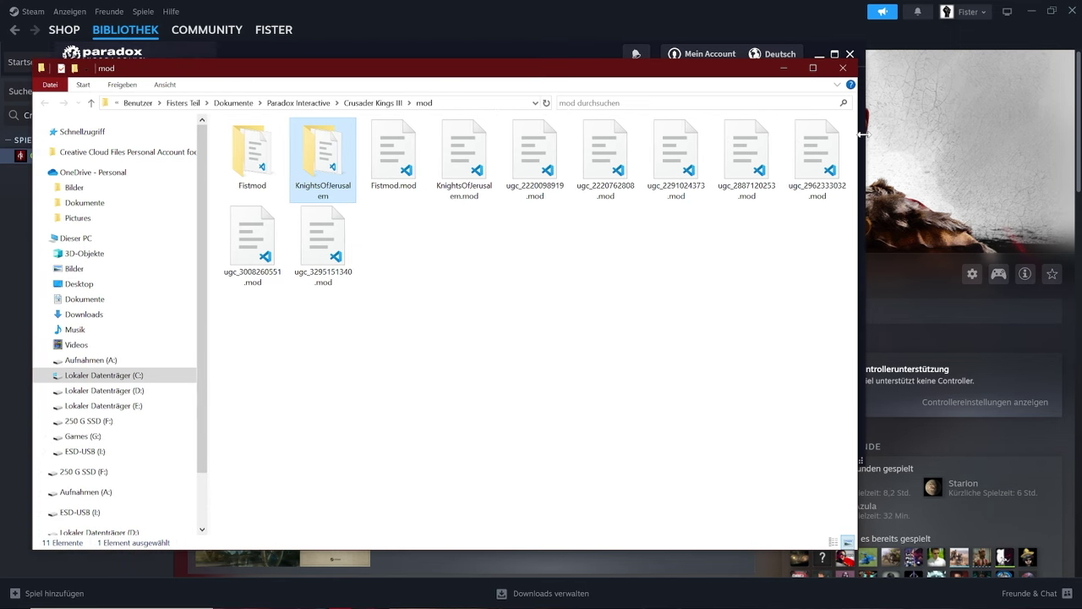
pyautogui.moveTo(863, 134); pyautogui.dragTo(1081, 135)
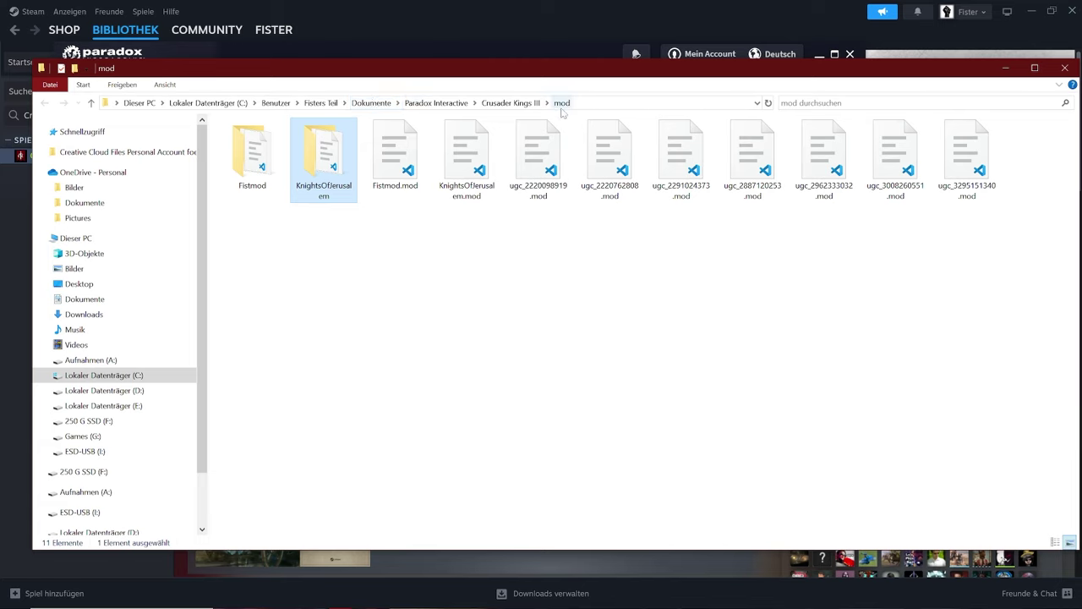
pyautogui.click(392, 315)
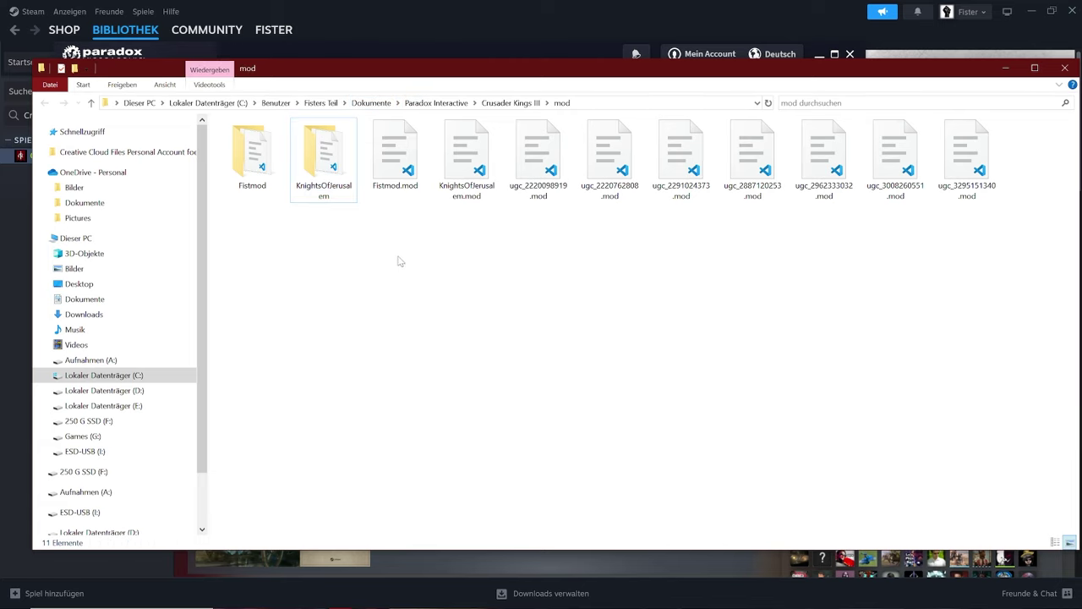
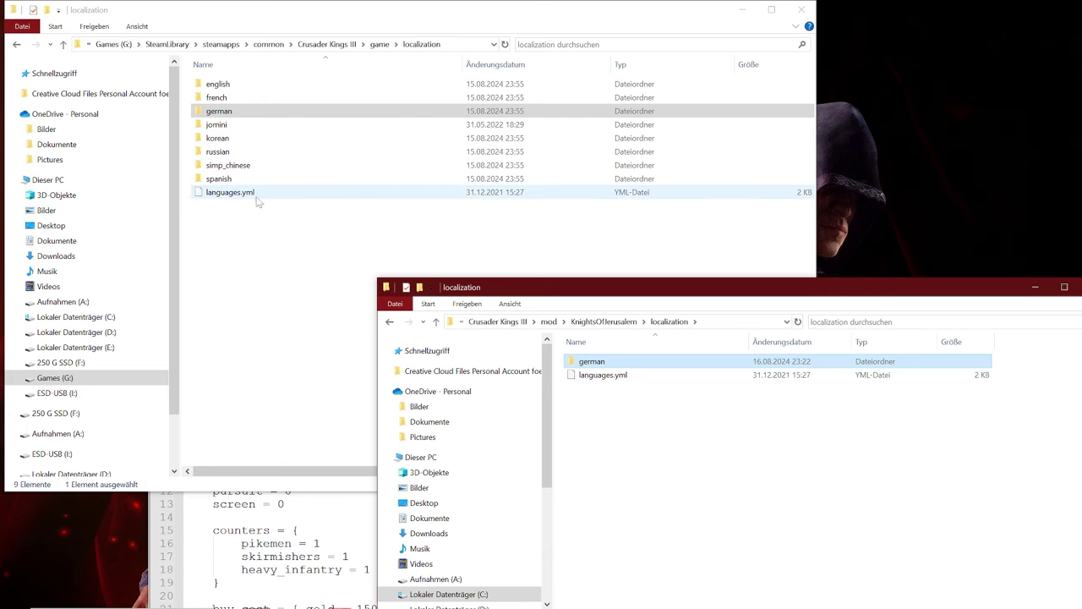
# - Open the game's german localization folder and look through its subfolders and .yml files for the regiment texts
pyautogui.doubleClick(251, 114)
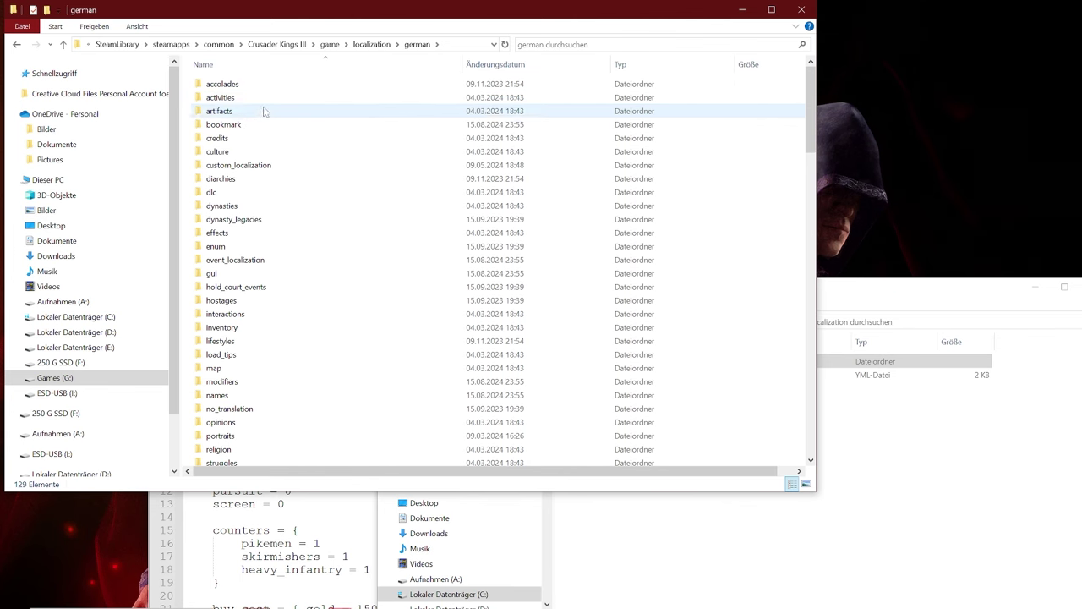
pyautogui.scroll(-9, 279, 129)
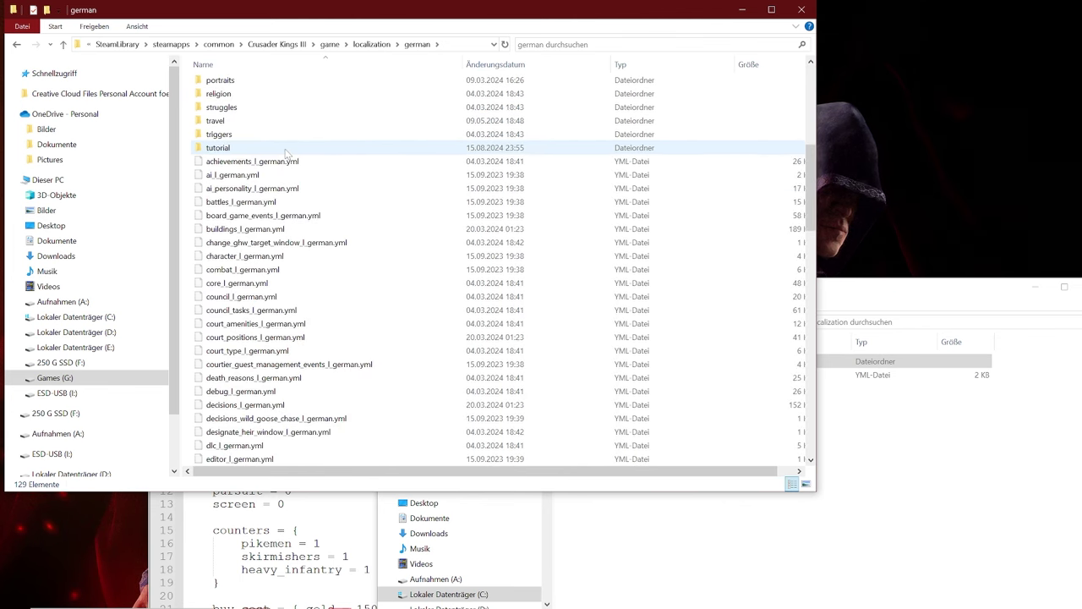
pyautogui.scroll(7, 285, 155)
pyautogui.scroll(-8, 307, 179)
pyautogui.scroll(-3, 311, 364)
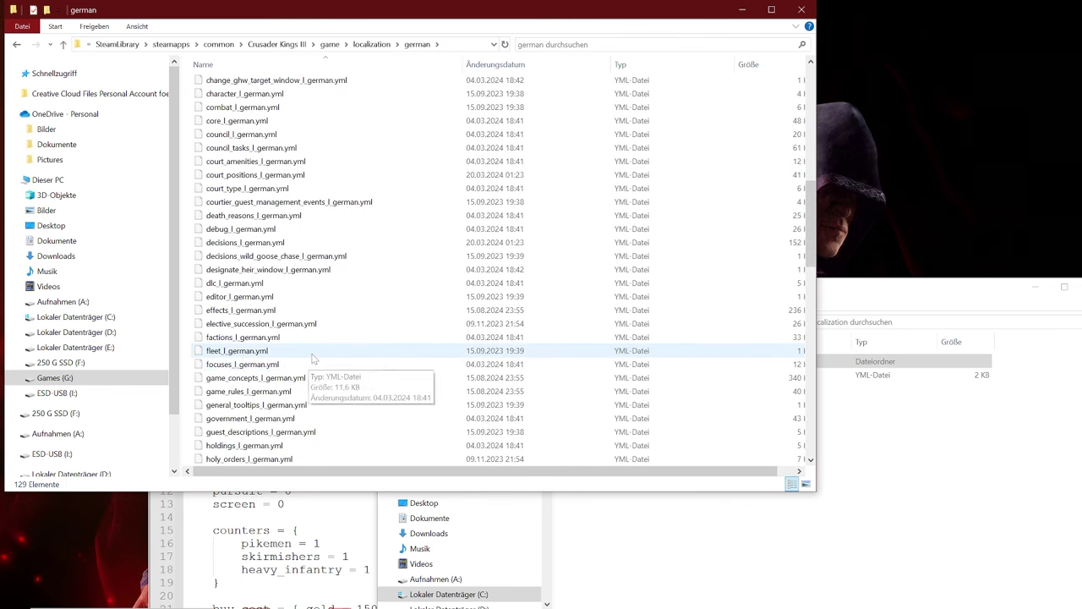
pyautogui.scroll(9, 317, 352)
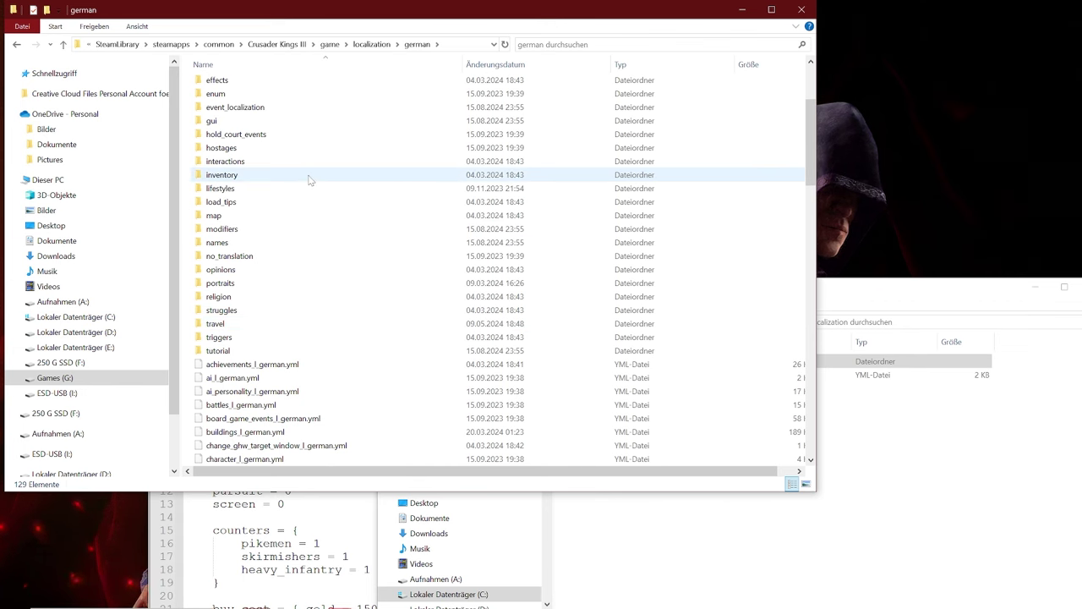
pyautogui.scroll(-5, 308, 179)
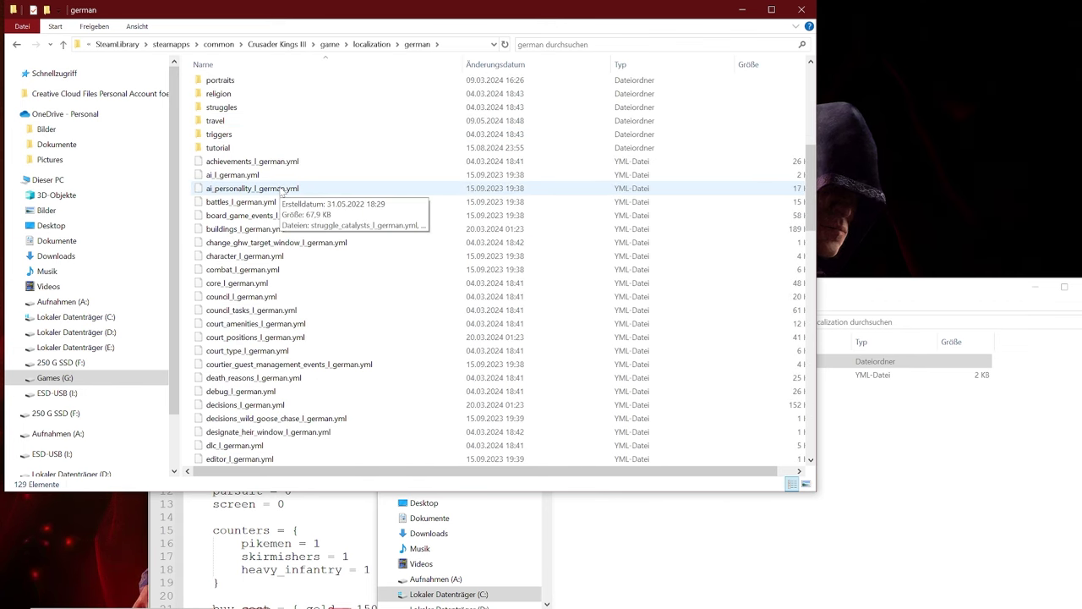
pyautogui.scroll(-4, 286, 203)
pyautogui.scroll(-3, 294, 222)
pyautogui.scroll(-1, 293, 221)
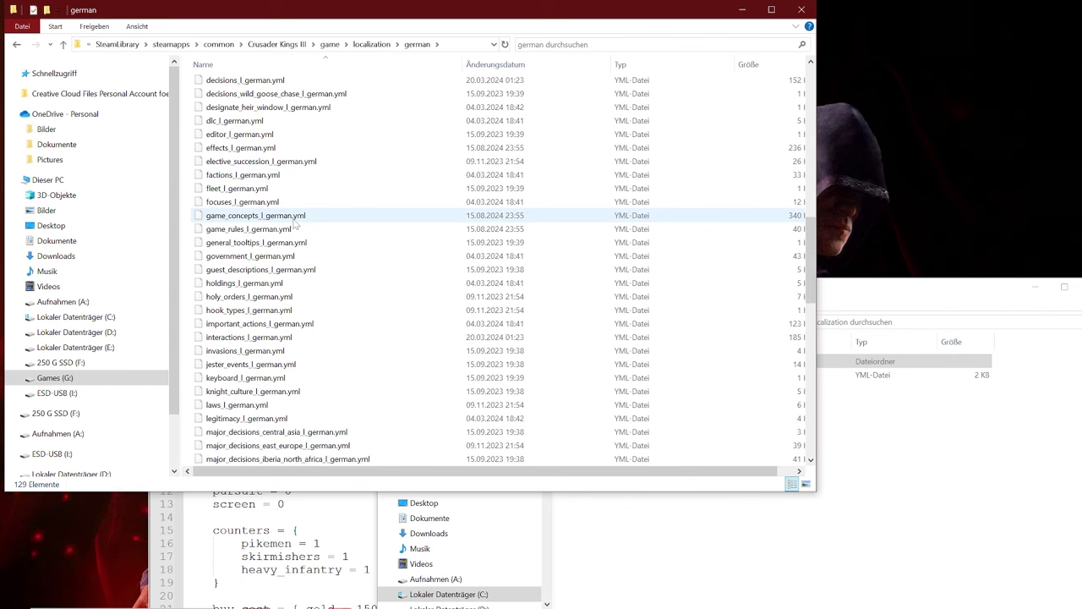
pyautogui.scroll(1, 294, 223)
pyautogui.scroll(-2, 295, 222)
pyautogui.scroll(-5, 295, 221)
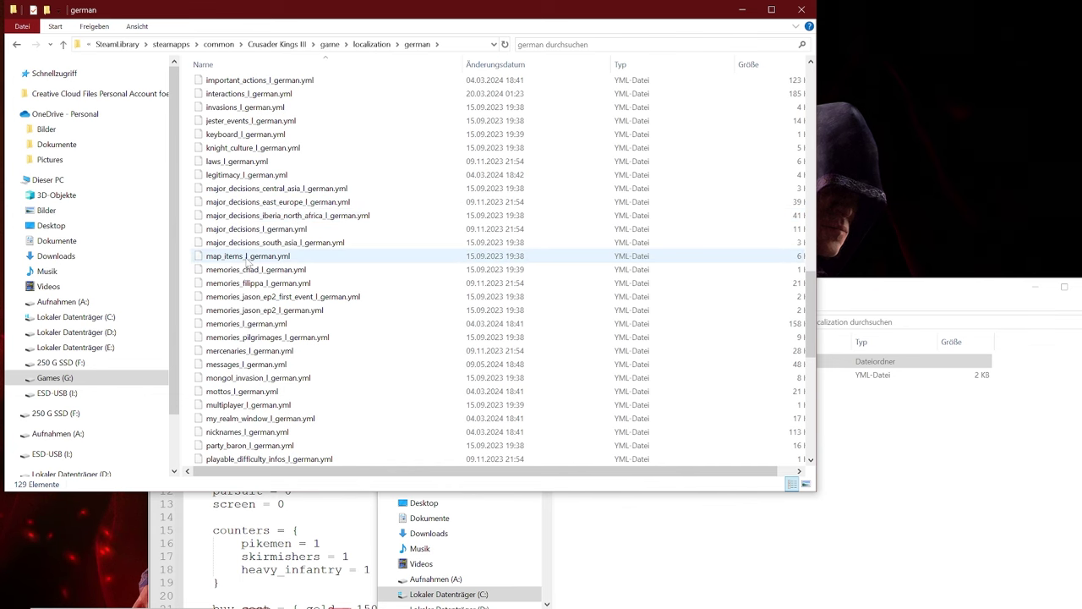
pyautogui.scroll(20, 310, 153)
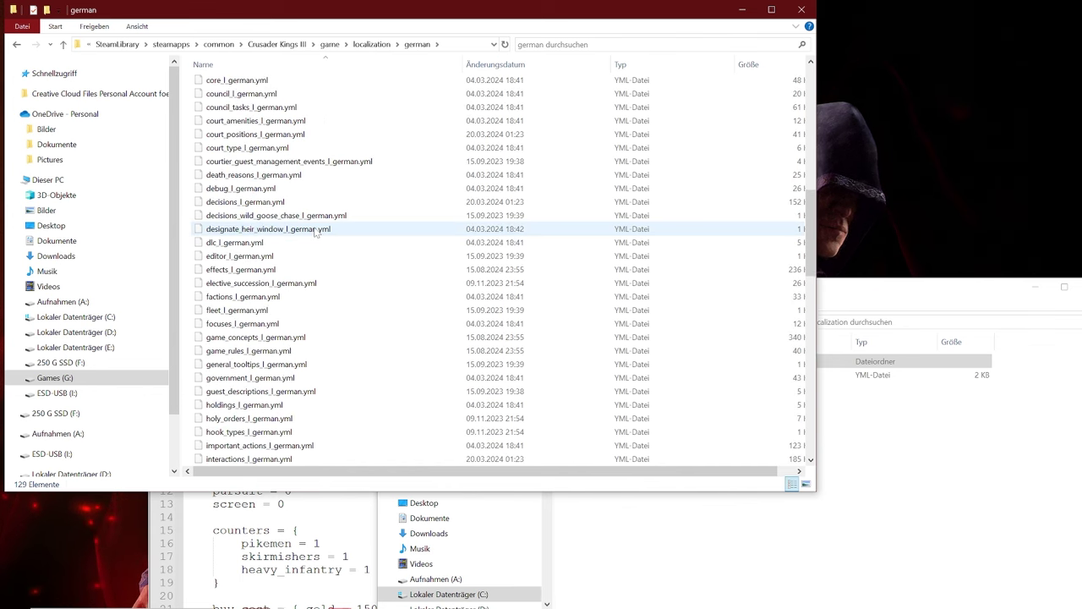
pyautogui.scroll(-4, 325, 211)
pyautogui.scroll(-10, 330, 271)
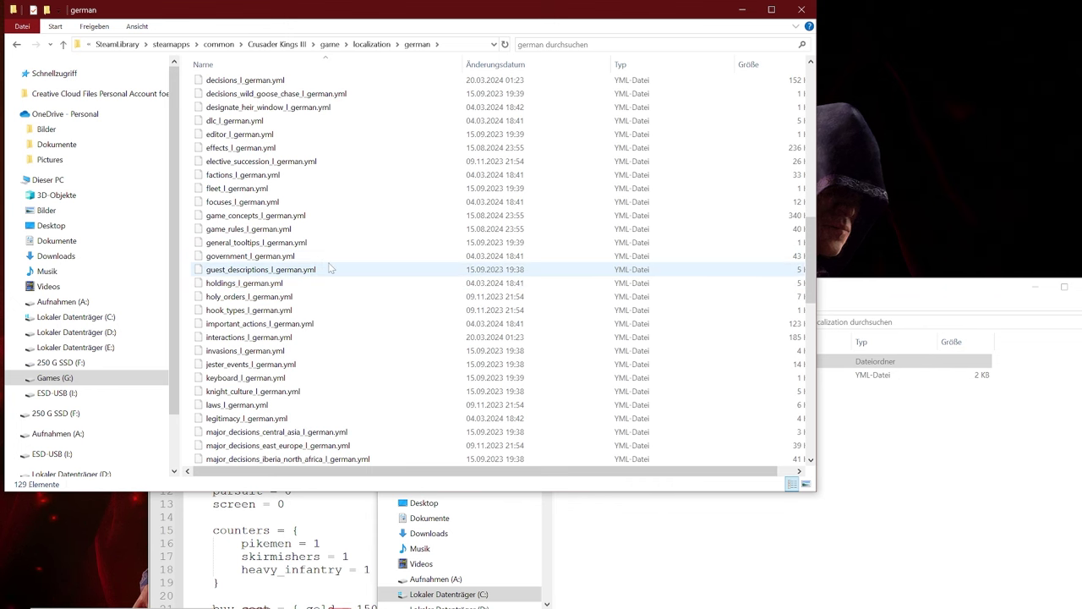
pyautogui.scroll(-9, 328, 264)
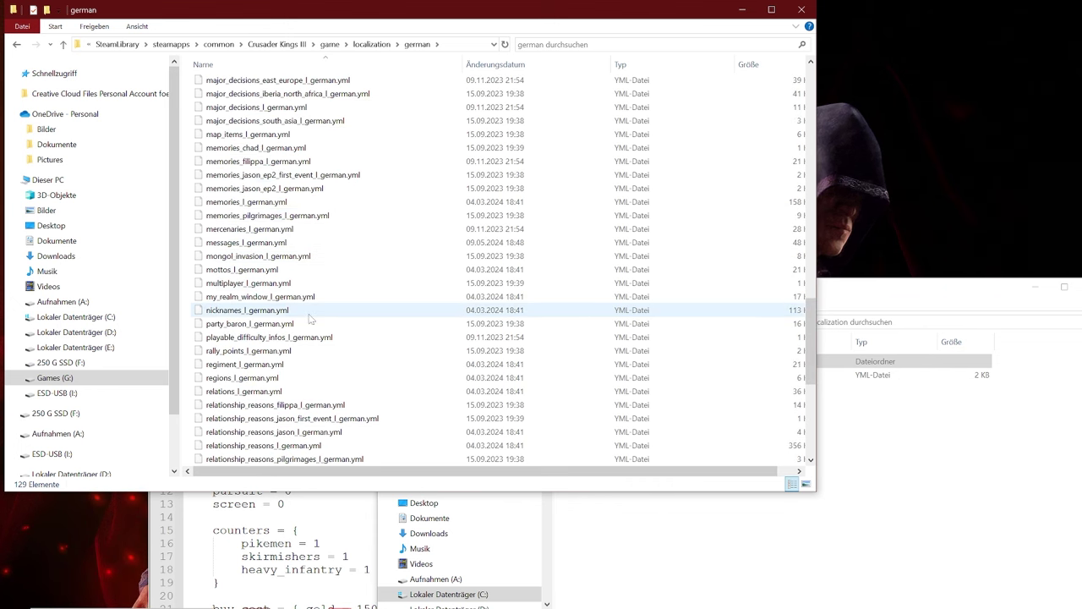
# - Copy regiment_l_german.yml from the game's german localization folder into the KnightsOfJerusalem mod's german localization folder
pyautogui.click(300, 364)
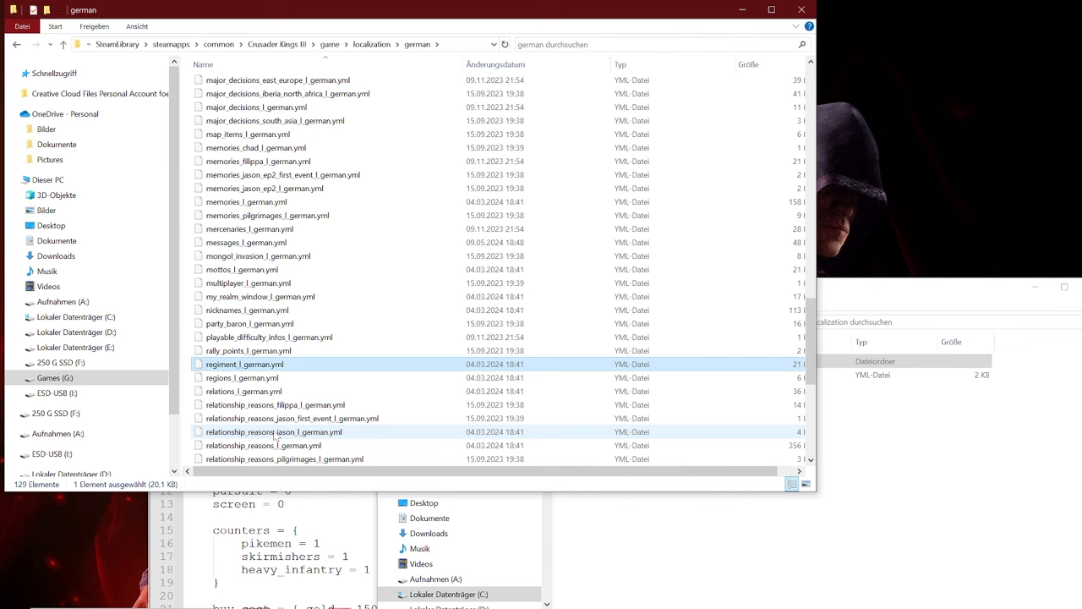
pyautogui.click(288, 418)
pyautogui.scroll(-1, 287, 420)
pyautogui.scroll(-3, 288, 421)
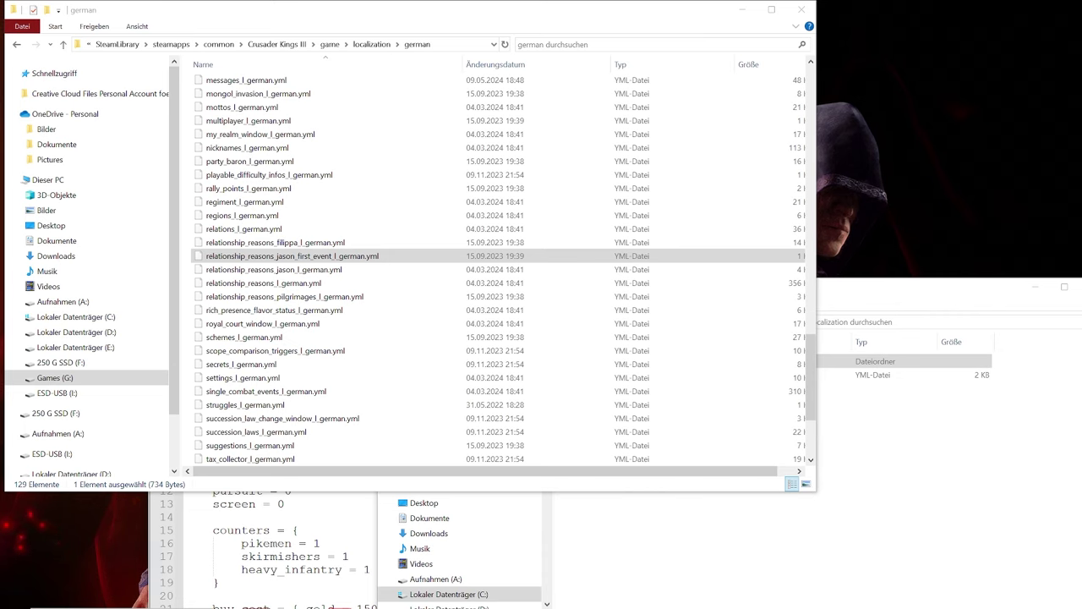
pyautogui.click(298, 221)
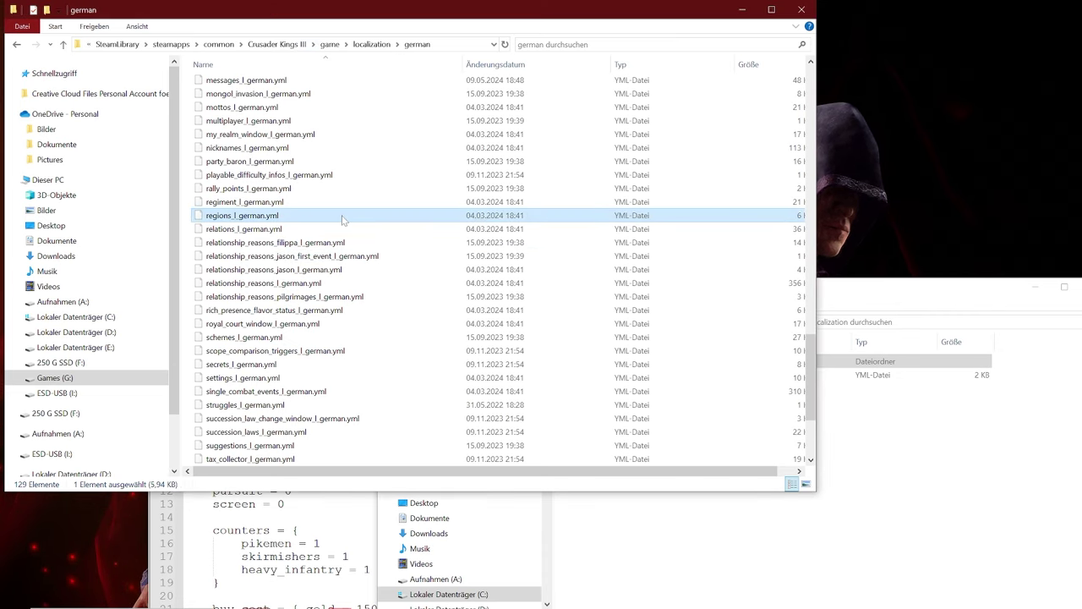
pyautogui.click(245, 202)
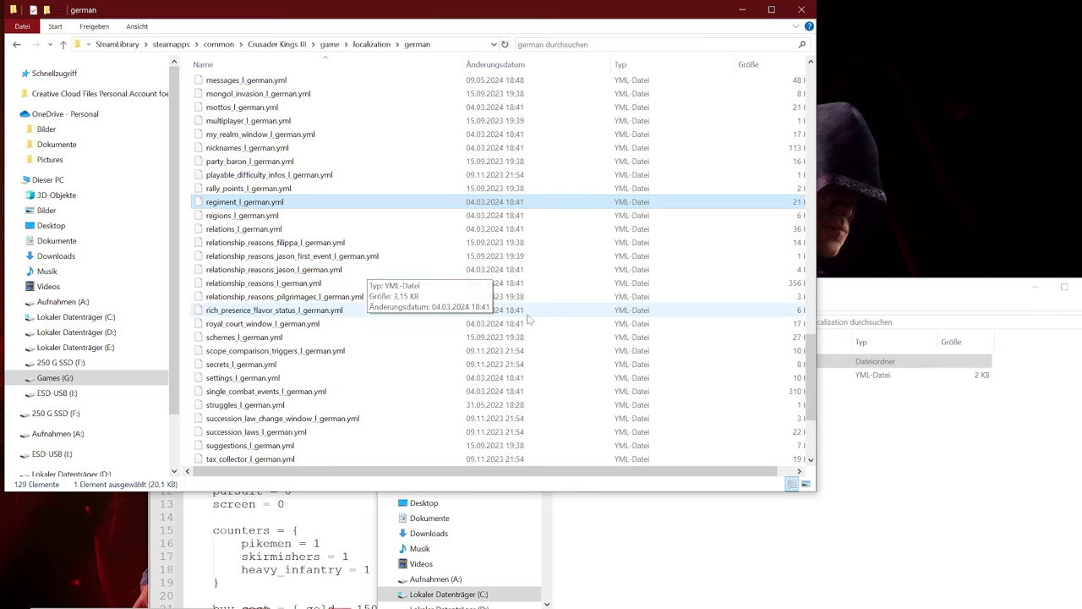
pyautogui.click(861, 432)
pyautogui.doubleClick(598, 363)
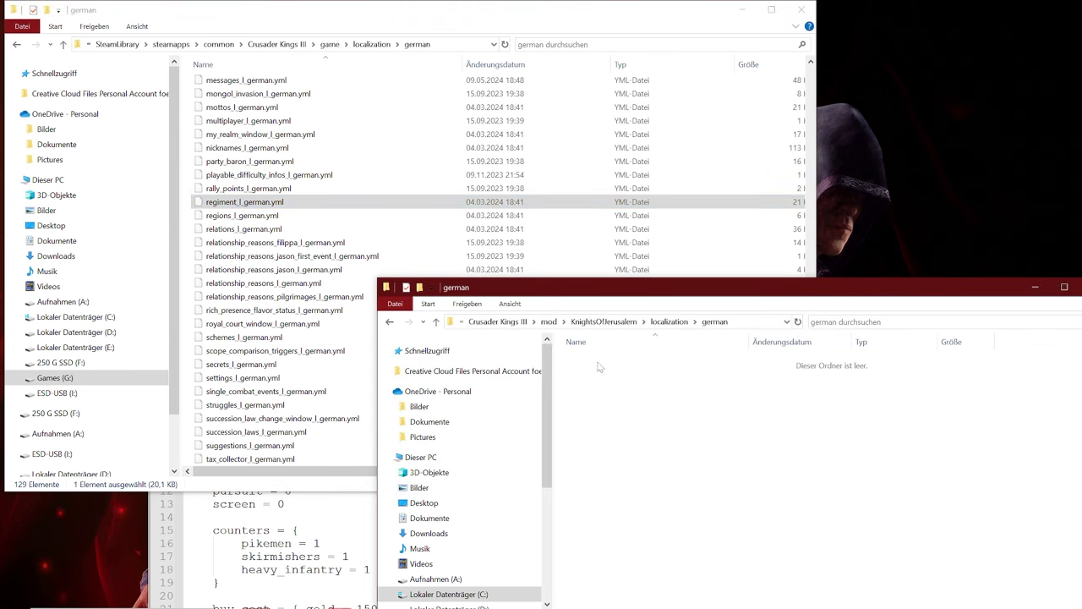
pyautogui.hotkey('ctrl', 'v')
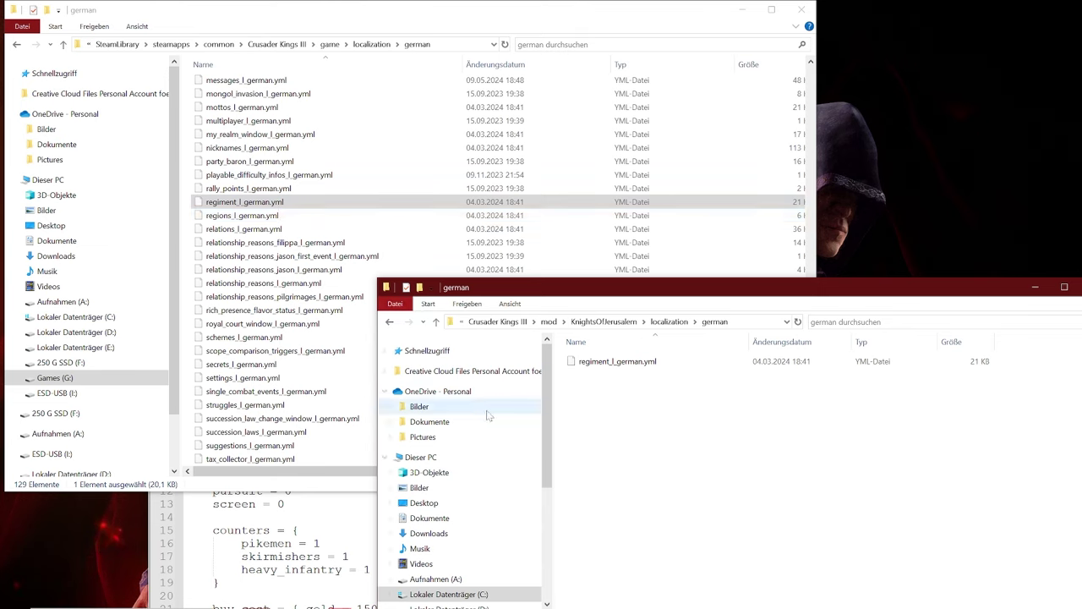
# - Open the mod's copy of regiment_l_german.yml in Notepad++ and maximize the editor window
pyautogui.click(616, 361)
pyautogui.rightClick(602, 362)
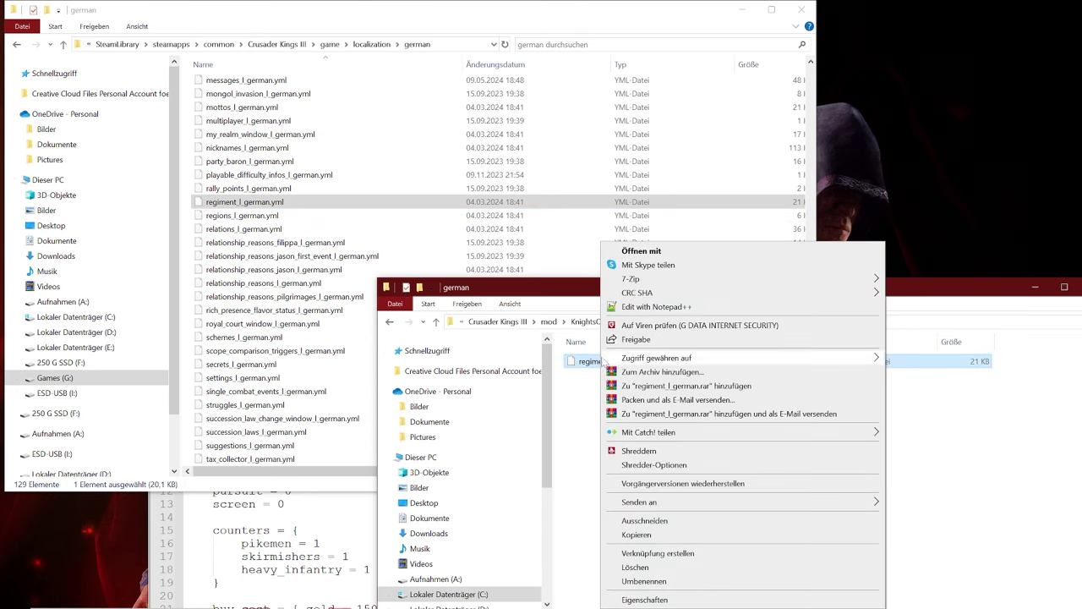
pyautogui.click(655, 306)
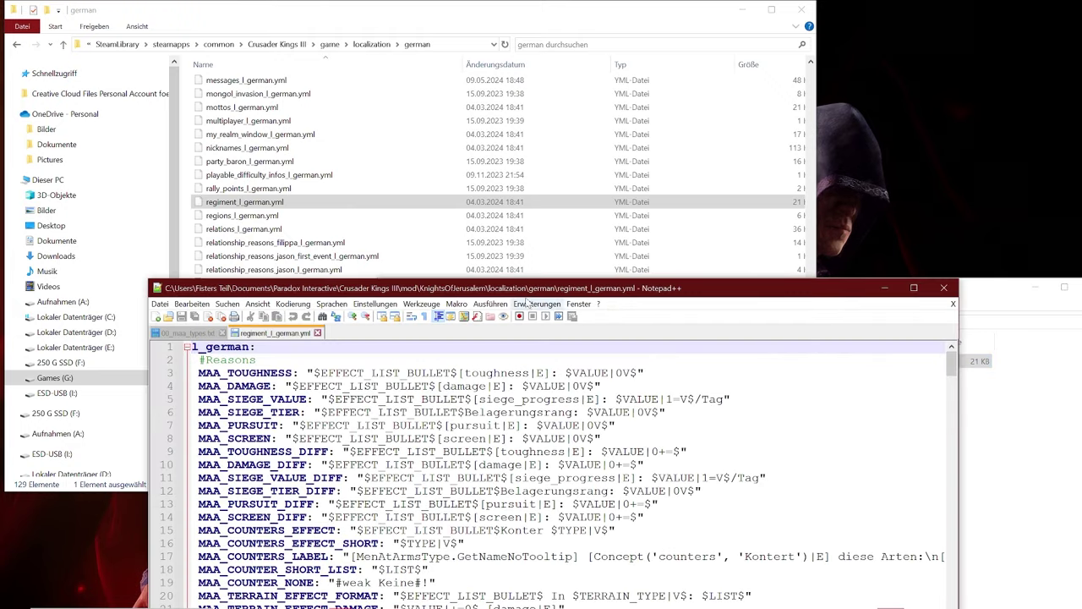
pyautogui.moveTo(538, 289); pyautogui.dragTo(547, 2)
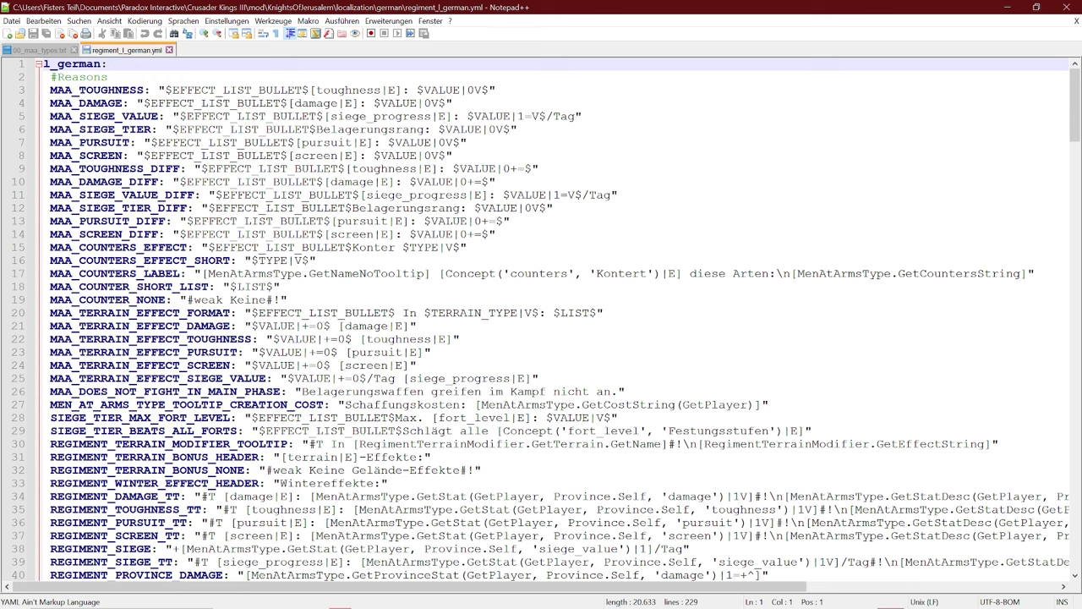
# - Compare the modded unit's definition in 00_maa_types.txt with the Base MaA name entries in regiment_l_german.yml
pyautogui.click(34, 52)
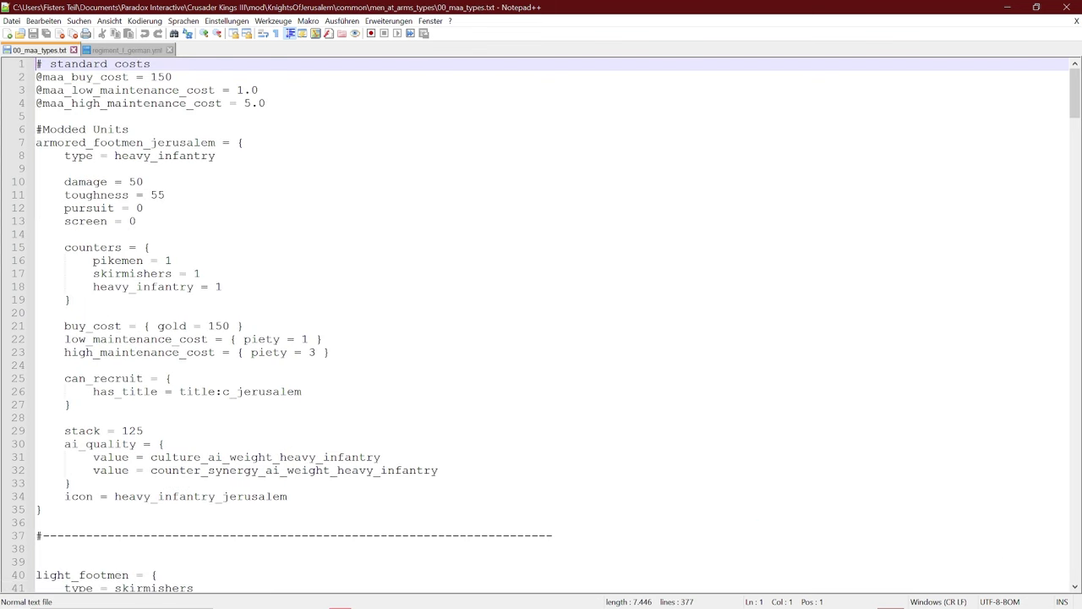
pyautogui.click(216, 155)
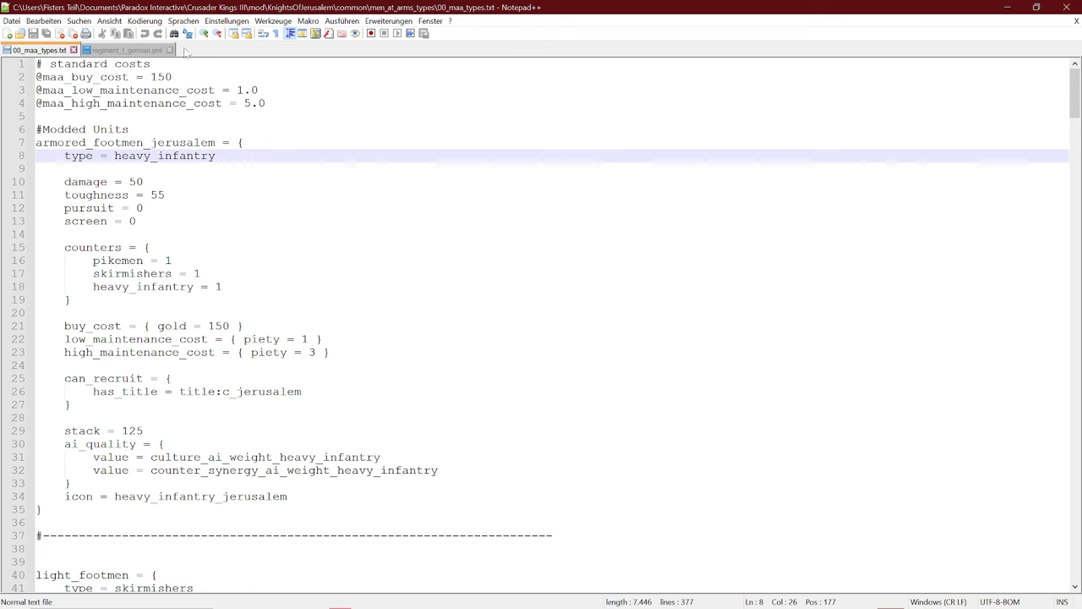
pyautogui.click(126, 51)
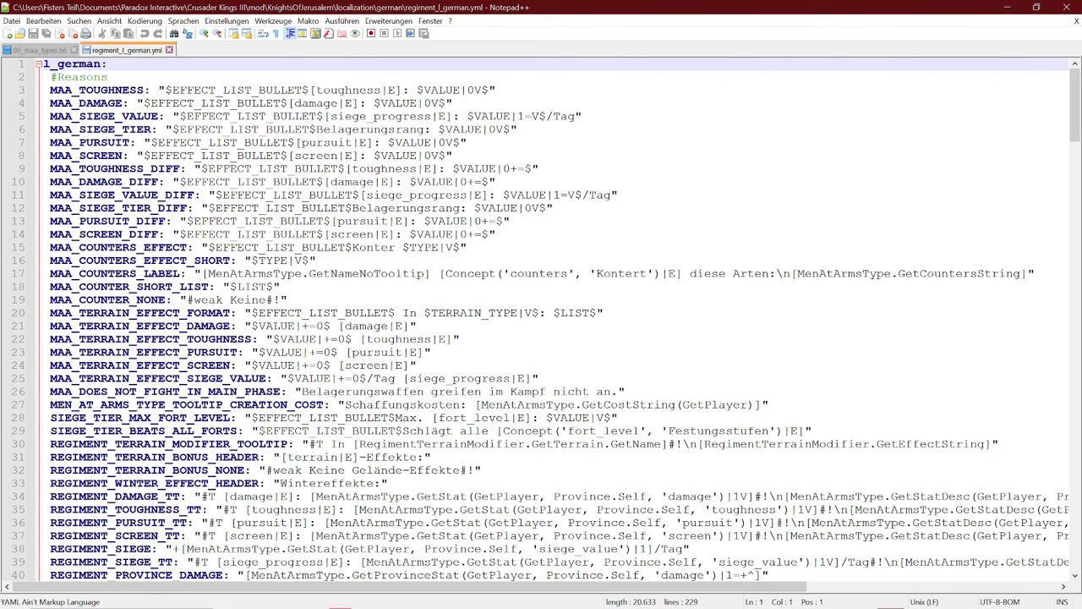
pyautogui.scroll(-15, 546, 320)
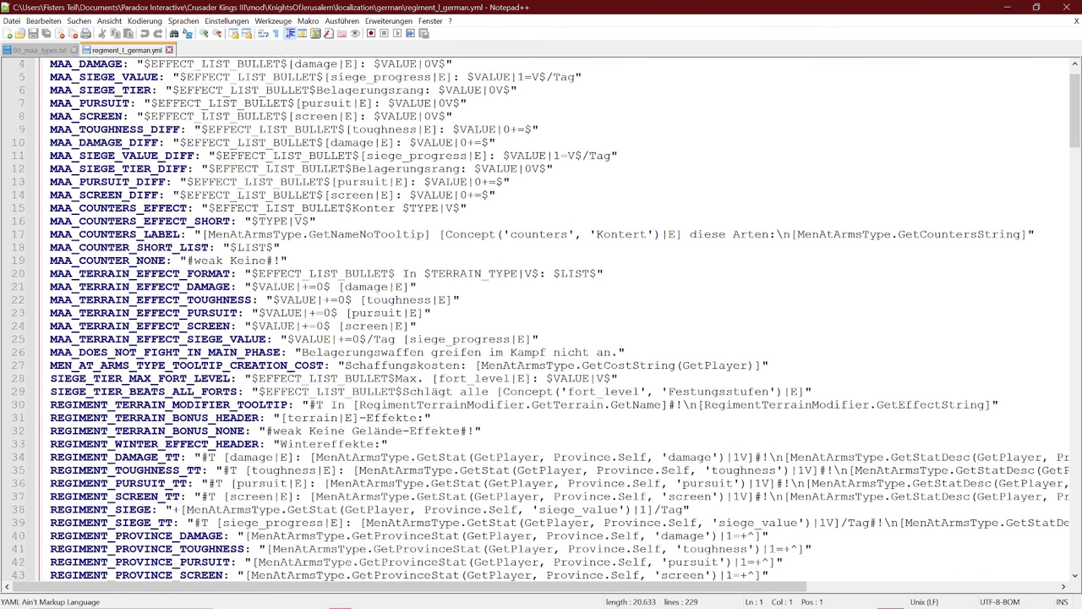
pyautogui.scroll(-8, 546, 320)
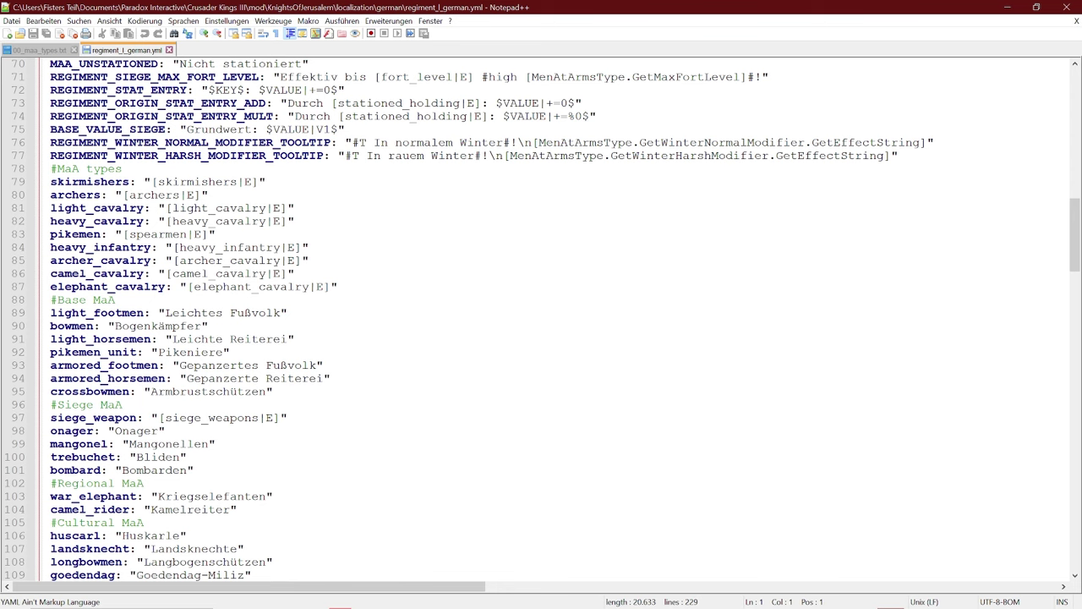
pyautogui.scroll(-1, 547, 320)
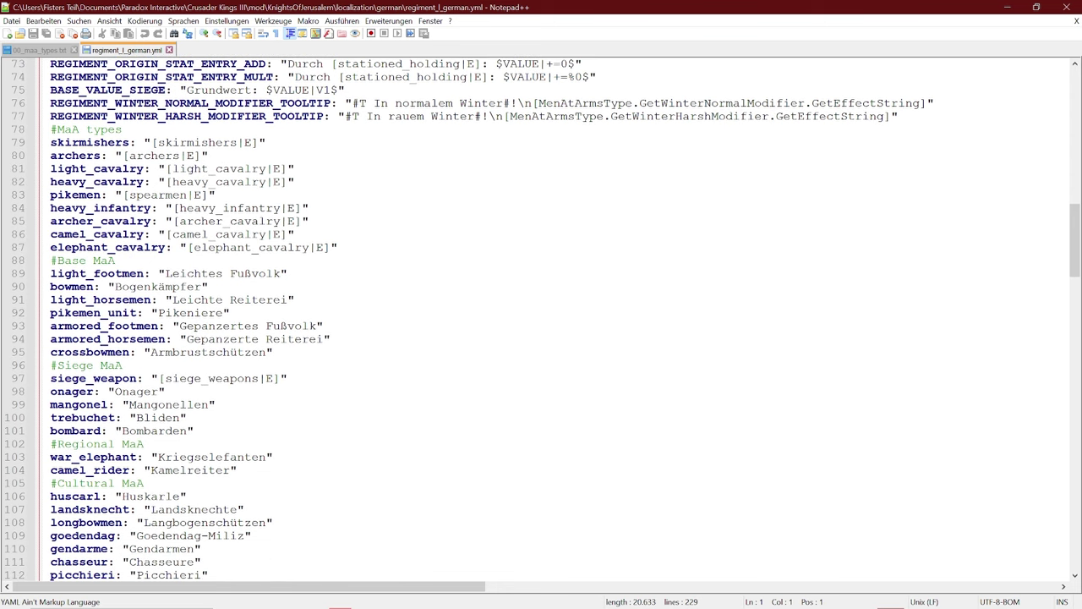
pyautogui.scroll(-2, 547, 320)
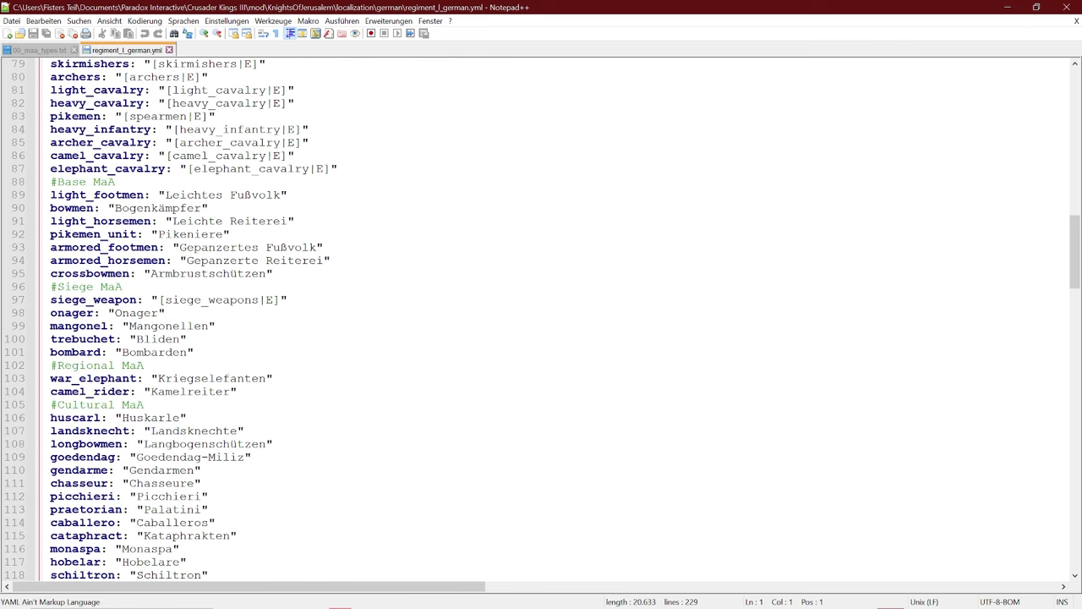
pyautogui.click(46, 49)
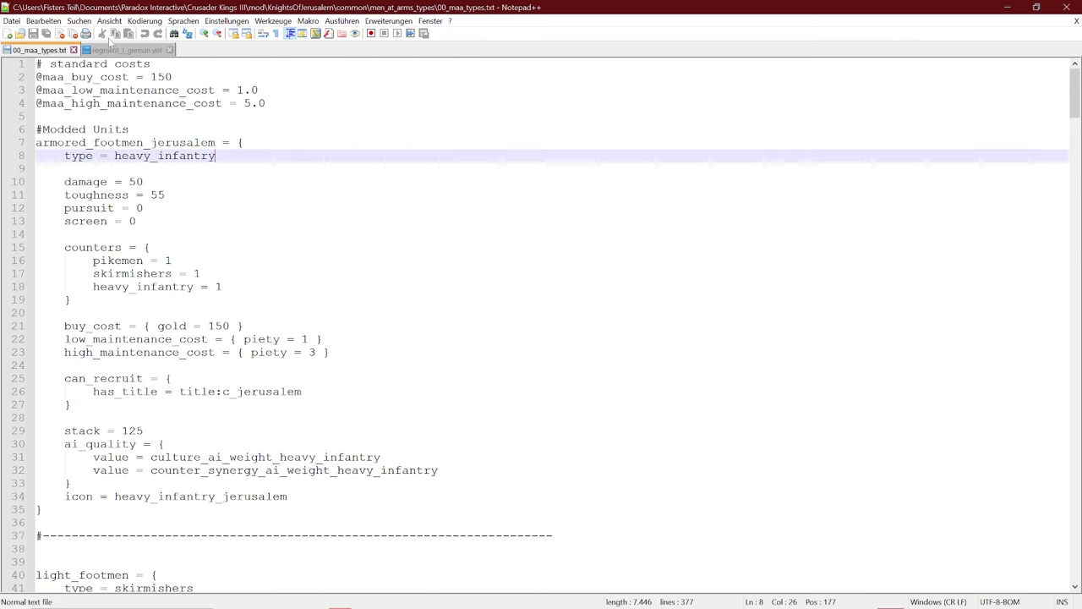
pyautogui.click(118, 50)
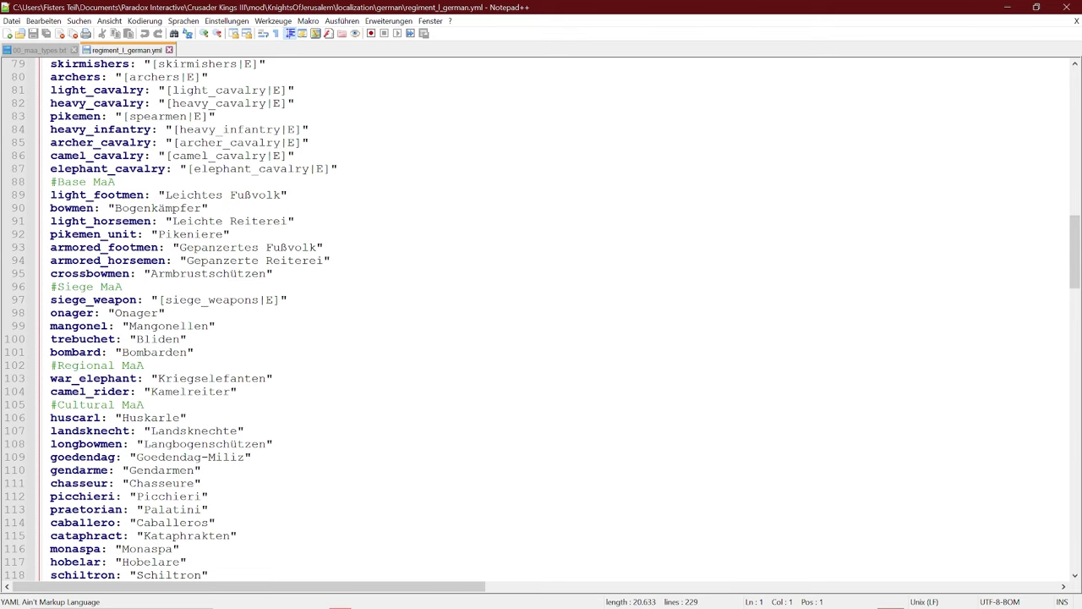
# - Examine the armored_footmen entry in regiment_l_german.yml and place the cursor at the end of its line
pyautogui.moveTo(51, 247); pyautogui.dragTo(157, 247)
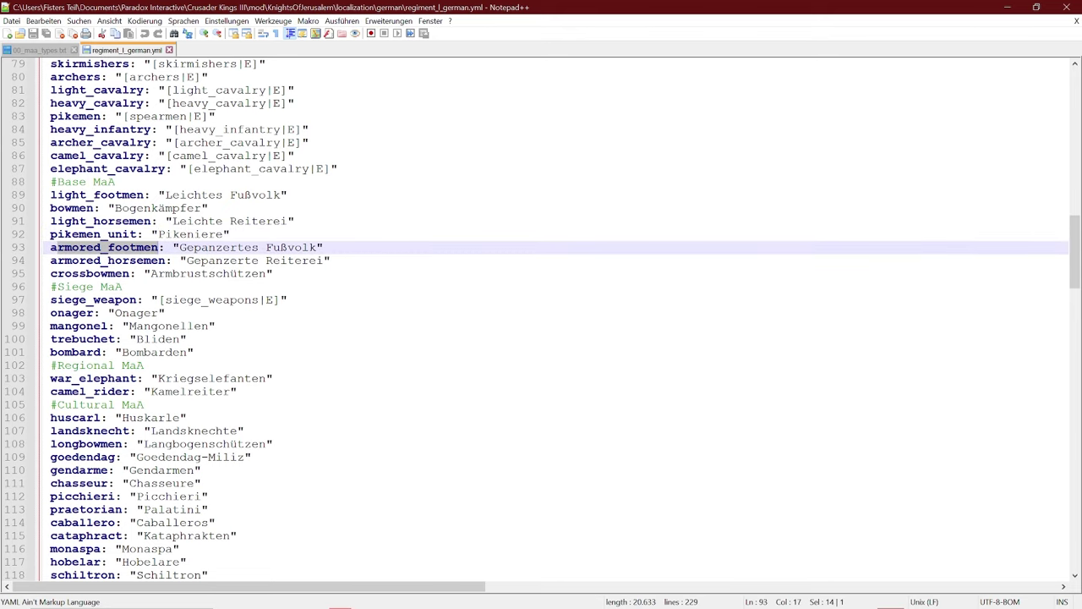
pyautogui.click(323, 247)
pyautogui.moveTo(51, 247); pyautogui.dragTo(323, 247)
pyautogui.click(323, 247)
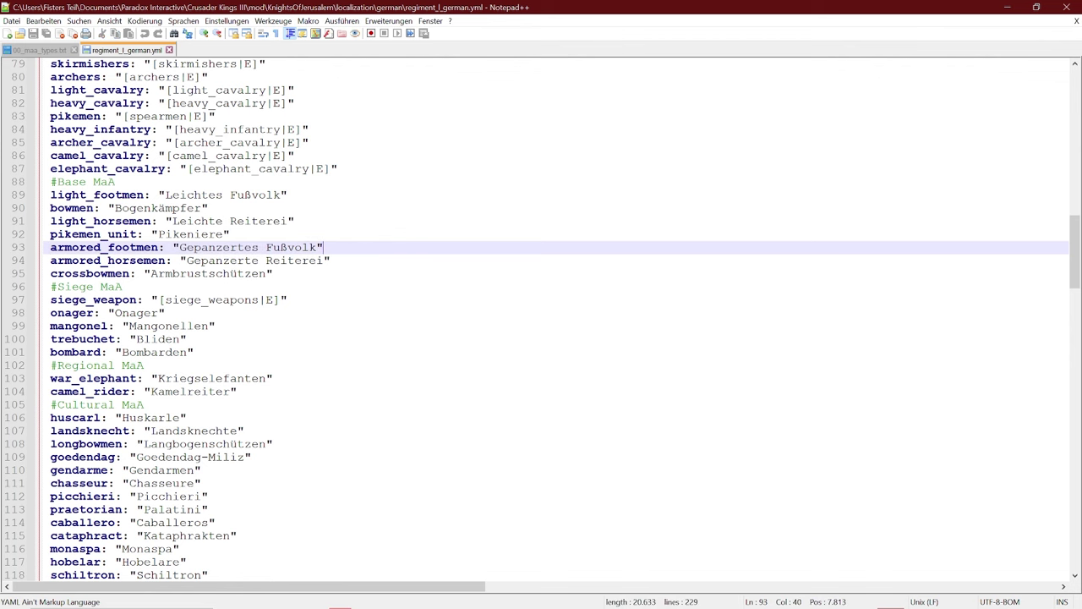
# - Copy the unit key armored_footmen_jerusalem from the Modded Units section of 00_maa_types.txt
pyautogui.click(39, 51)
pyautogui.press('Up')
pyautogui.press('Home')
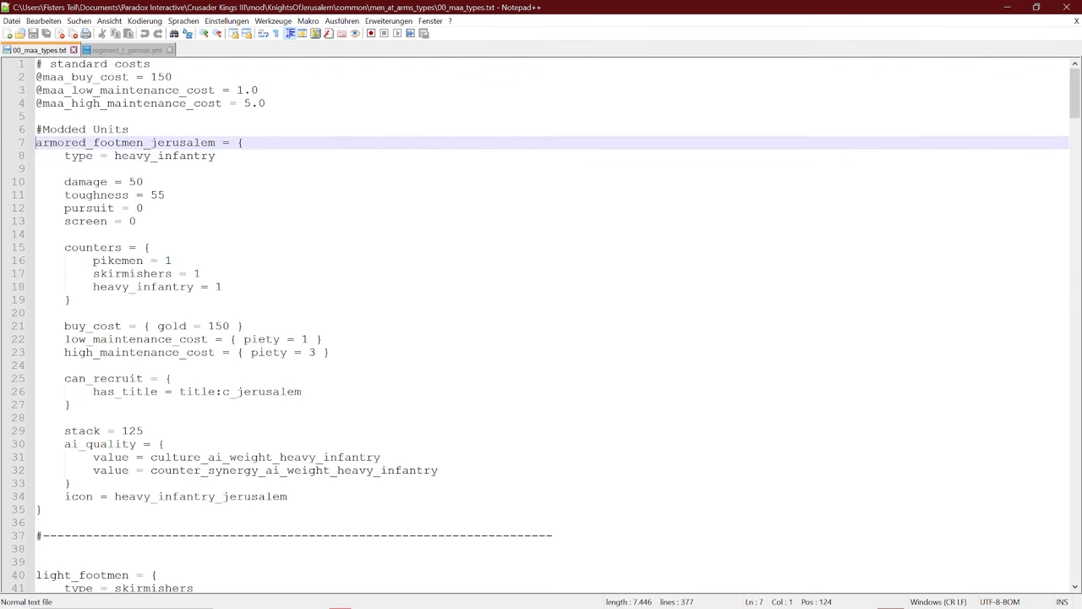
pyautogui.hotkey('shift', 'Right')
pyautogui.hotkey('shift', 'Right')
pyautogui.hotkey('shift', 'Right')
pyautogui.hotkey('shift', 'Right')
pyautogui.hotkey('shift', 'Right')
pyautogui.hotkey('shift', 'Right')
pyautogui.hotkey('shift', 'Right')
pyautogui.hotkey('shift', 'Right')
pyautogui.hotkey('shift', 'Right')
pyautogui.hotkey('shift', 'Right')
pyautogui.hotkey('shift', 'Right')
pyautogui.hotkey('shift', 'Right')
pyautogui.hotkey('shift', 'Right')
pyautogui.hotkey('shift', 'Right')
pyautogui.hotkey('shift', 'Right')
pyautogui.hotkey('shift', 'Right')
pyautogui.hotkey('shift', 'Right')
pyautogui.hotkey('shift', 'Right')
pyautogui.hotkey('shift', 'Right')
pyautogui.hotkey('shift', 'Right')
pyautogui.hotkey('ctrl', 'c')
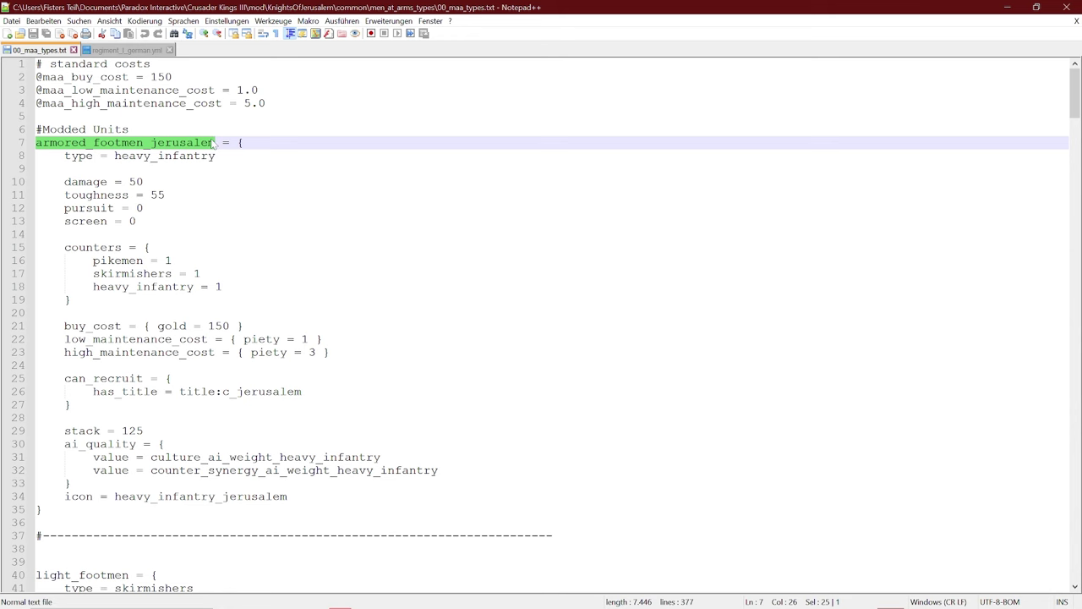
# - Add the entry armored_footmen_jerusalem: "Ritter von Jerusalem" below armored_footmen in regiment_l_german.yml and save the file
pyautogui.click(109, 52)
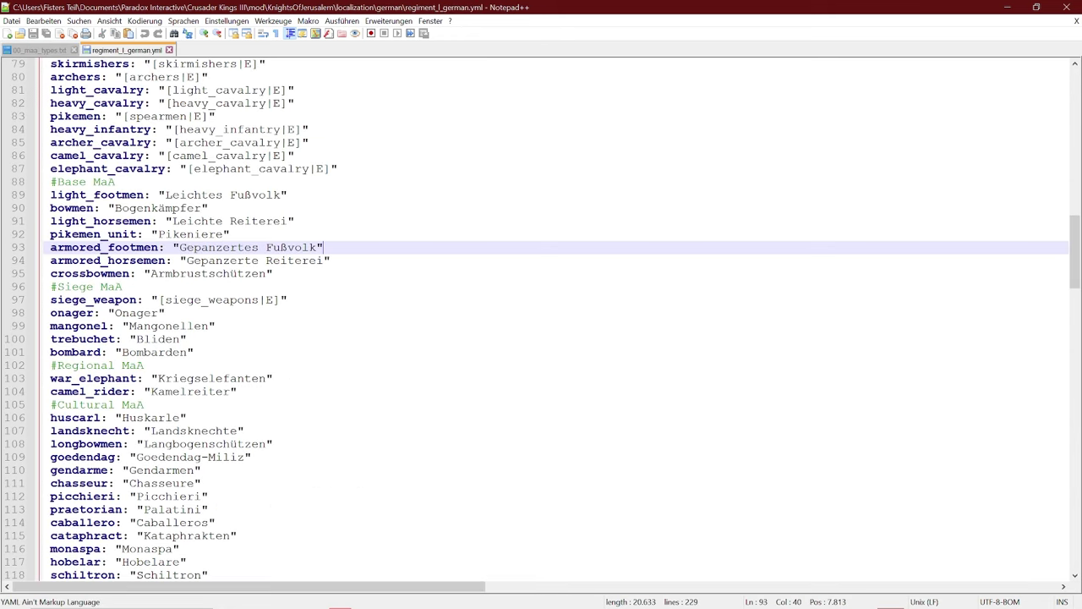
pyautogui.press('Return')
pyautogui.hotkey('ctrl', 'v')
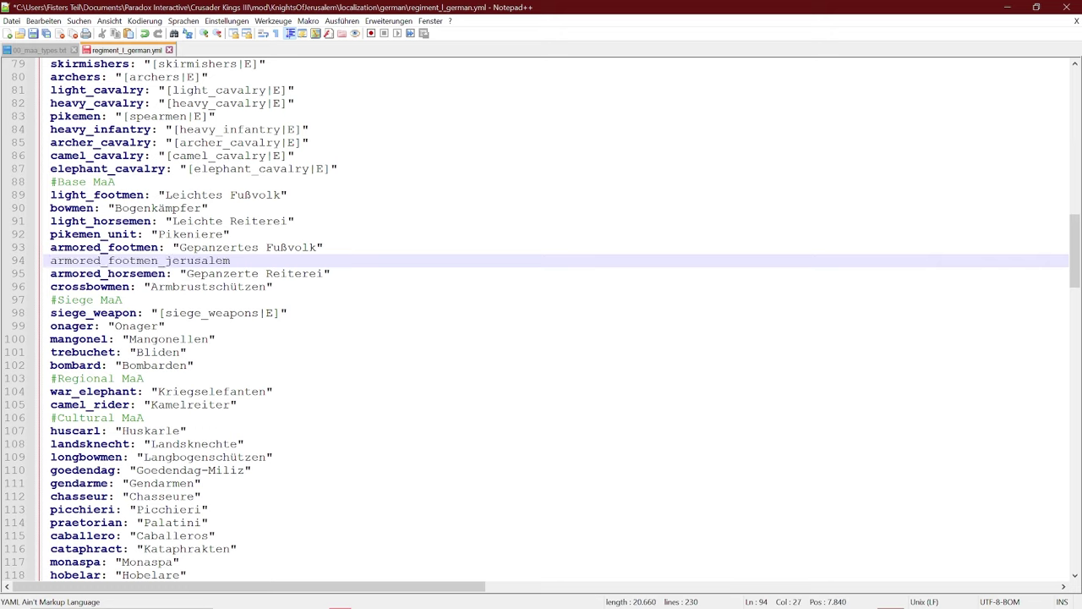
pyautogui.write(':')
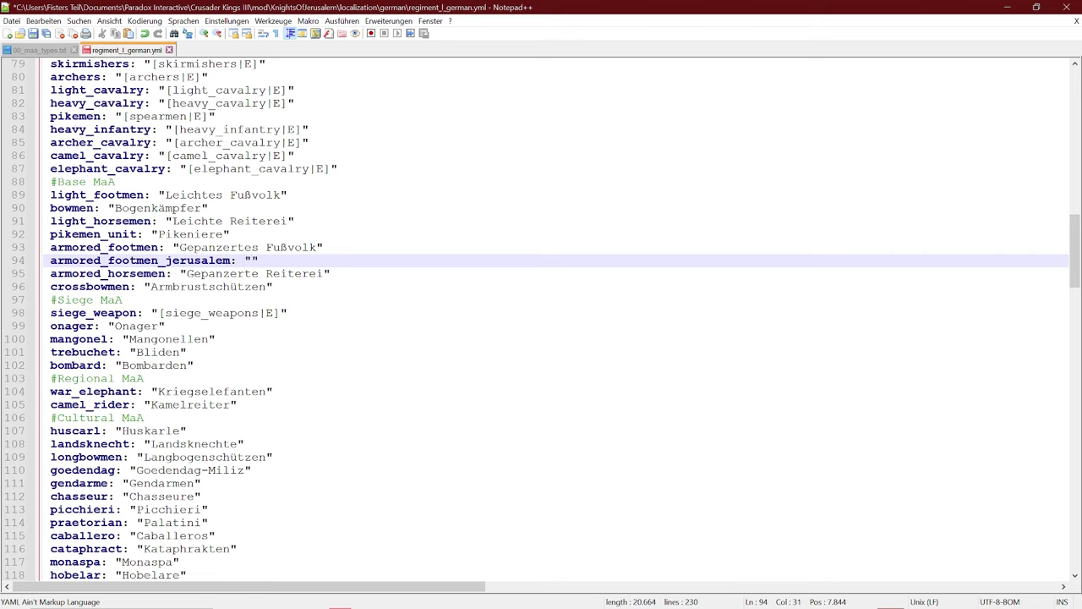
pyautogui.write(' "Ritter von')
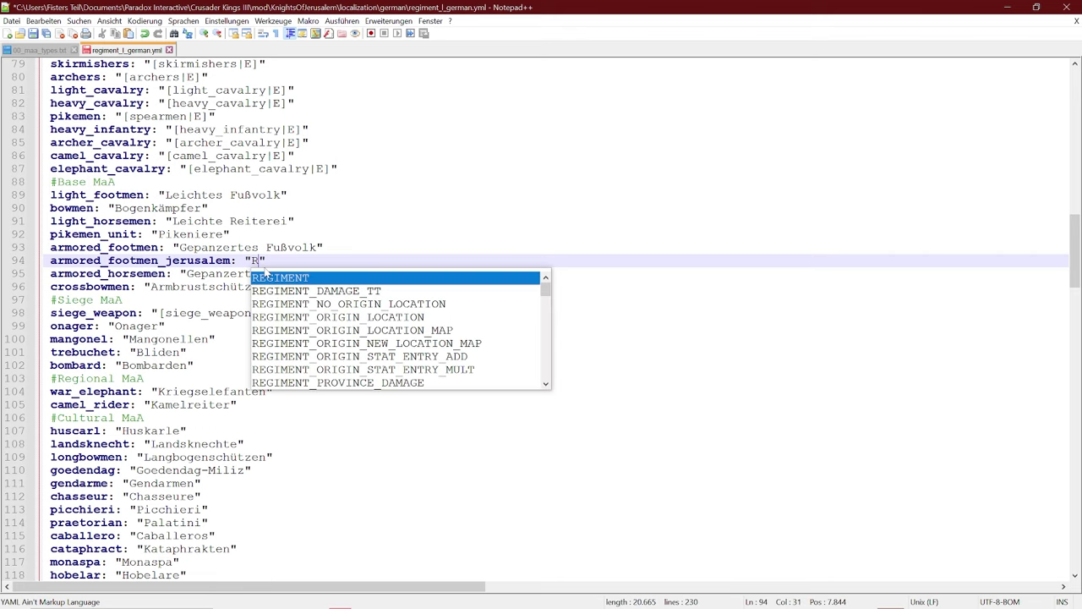
pyautogui.write(' Jerusale')
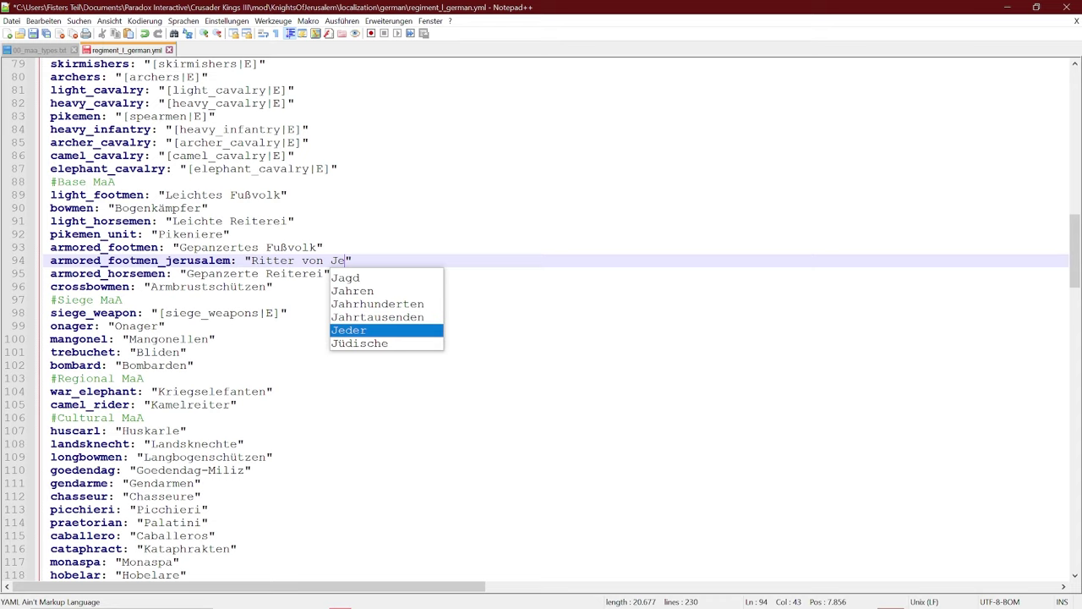
pyautogui.write('m')
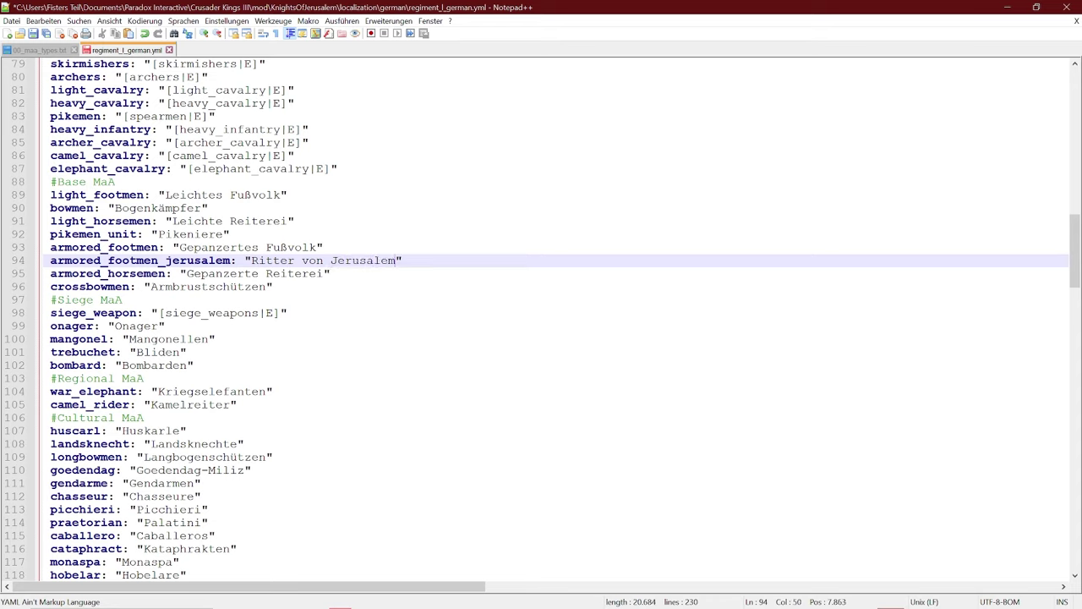
pyautogui.hotkey('ctrl', 's')
pyautogui.click(215, 116)
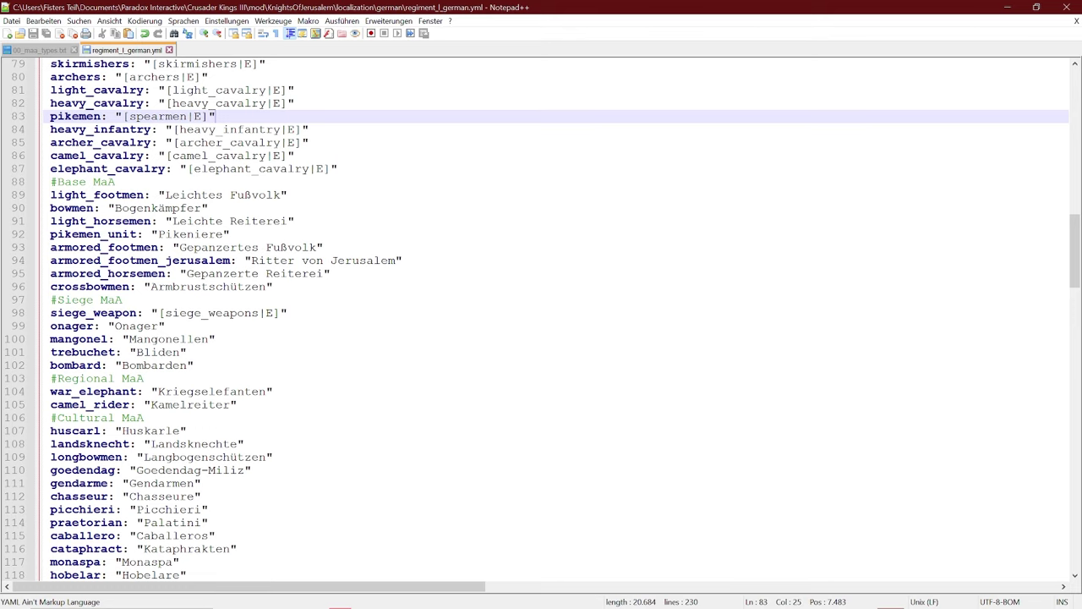
# - Insert the key armored_footmen_jerusalem_flavor: on a new line below armored_footmen_flavor in the MaA Descriptions section
pyautogui.scroll(-9, 542, 319)
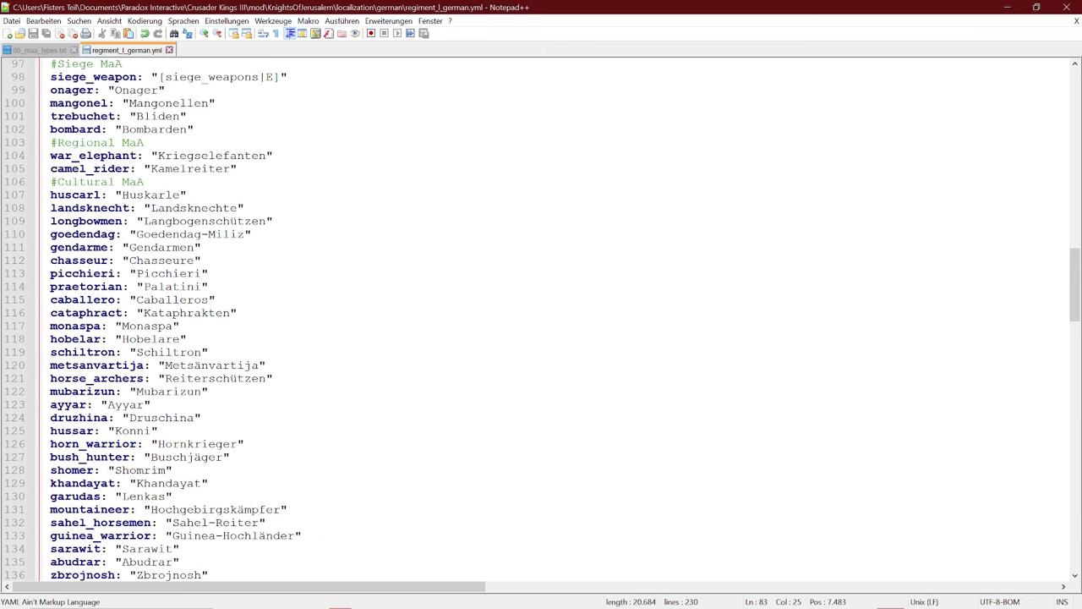
pyautogui.scroll(-7, 541, 319)
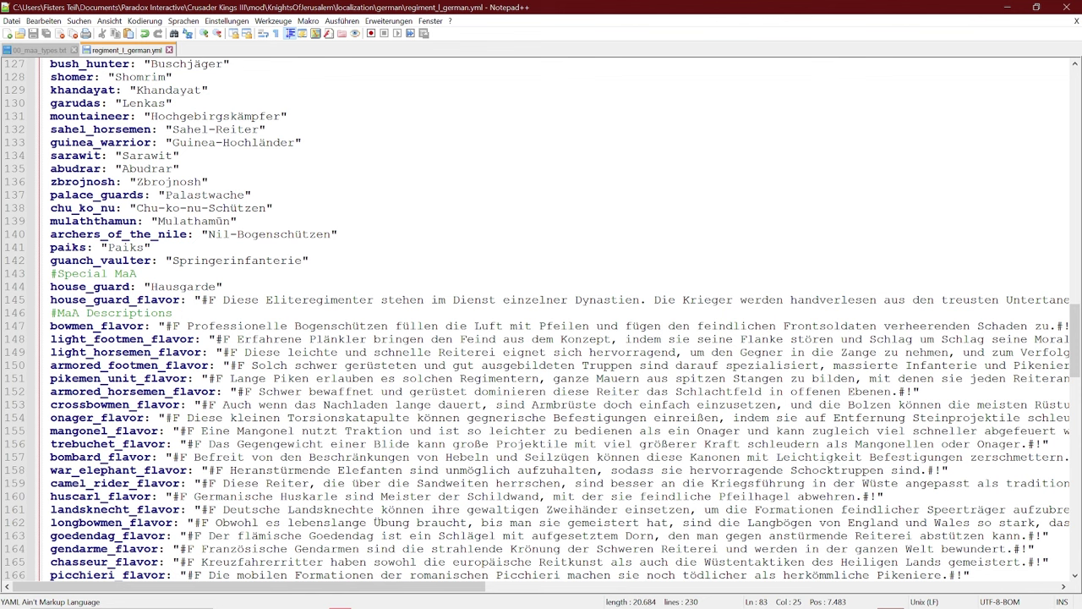
pyautogui.scroll(-5, 541, 320)
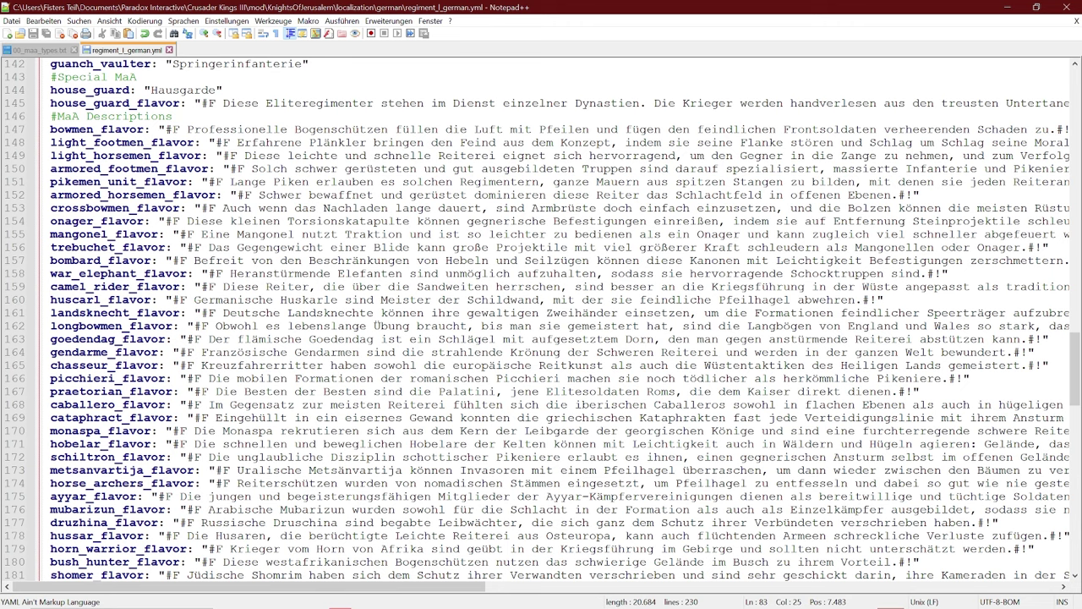
pyautogui.click(50, 182)
pyautogui.press('Return')
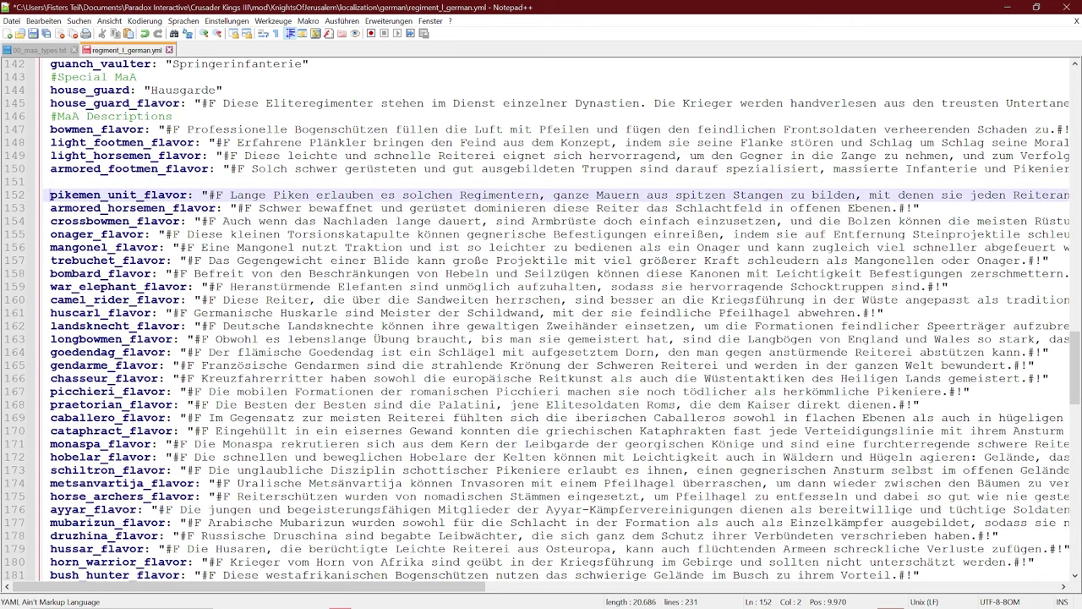
pyautogui.click(57, 182)
pyautogui.hotkey('ctrl', 'v')
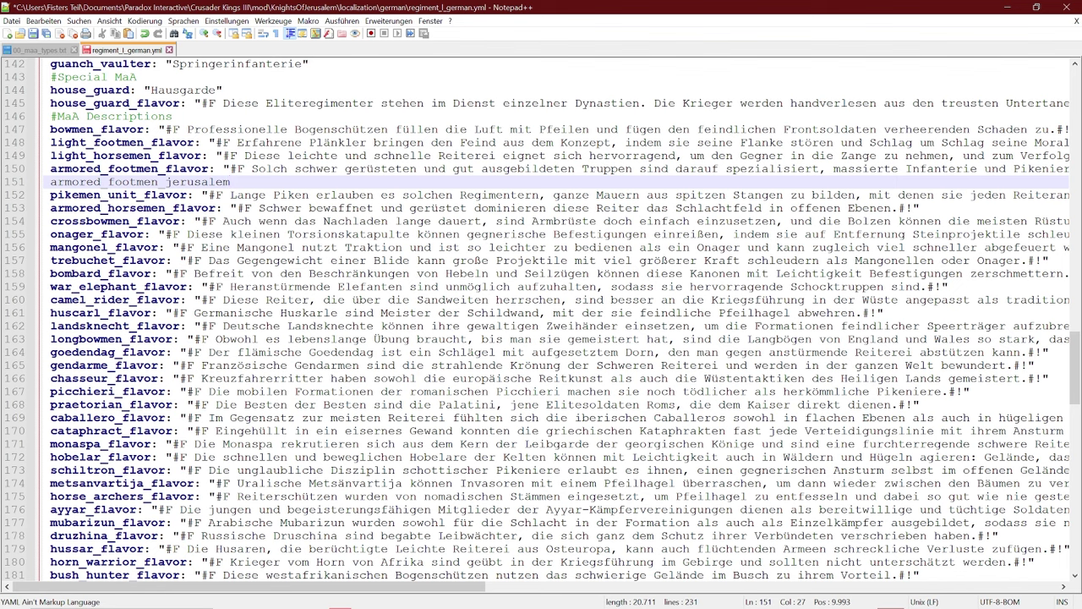
pyautogui.write('_flavor:')
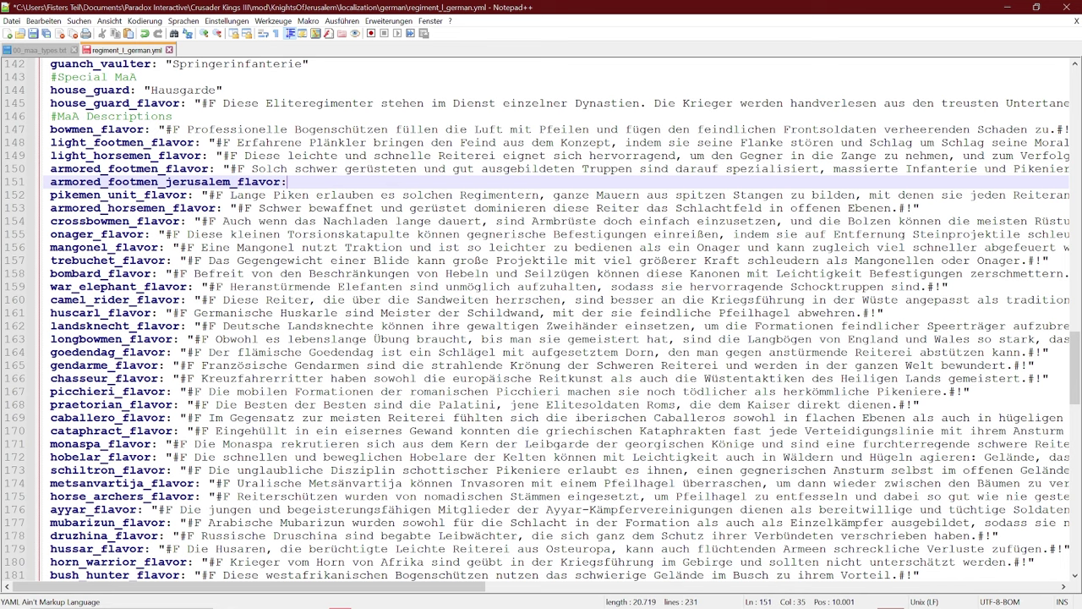
# - Copy the quoted huscarl_flavor text, including its #F and #! markers, as the value of armored_footmen_jerusalem_flavor
pyautogui.moveTo(883, 313); pyautogui.dragTo(180, 313)
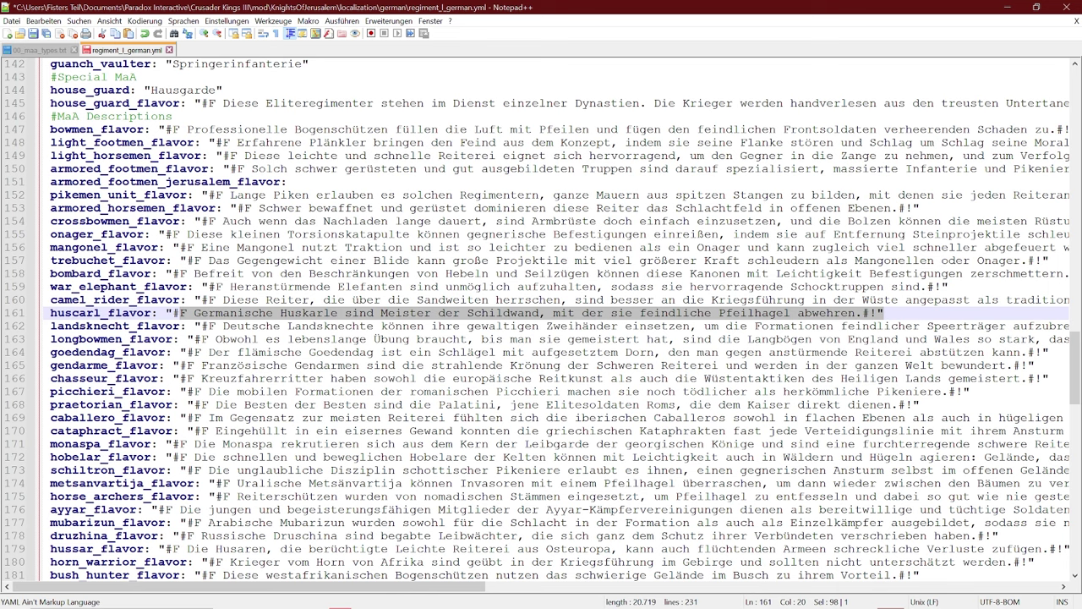
pyautogui.press('Down')
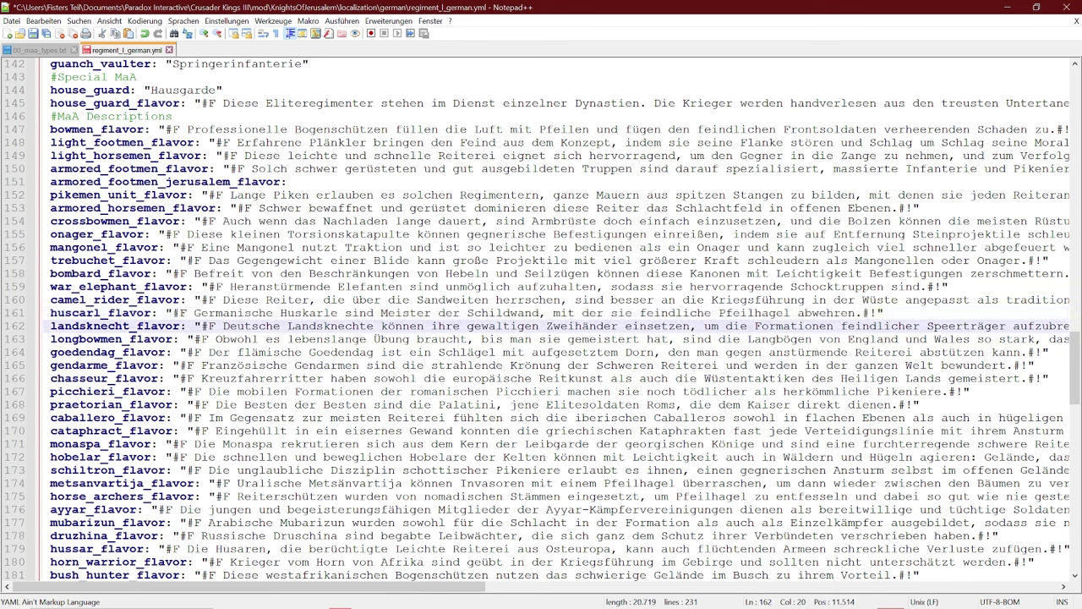
pyautogui.moveTo(166, 313); pyautogui.dragTo(871, 313)
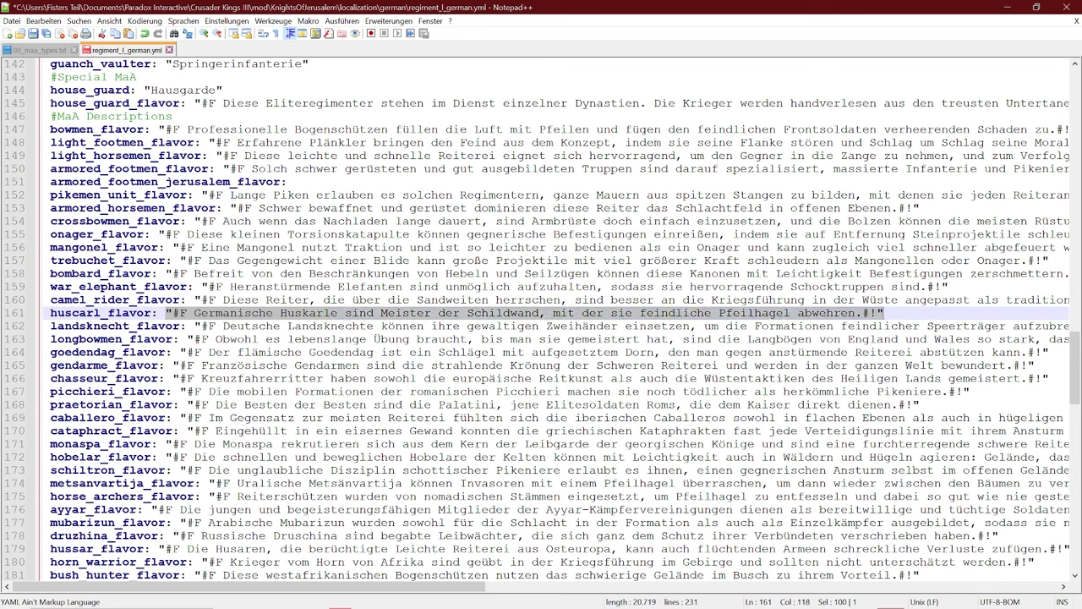
pyautogui.click(288, 182)
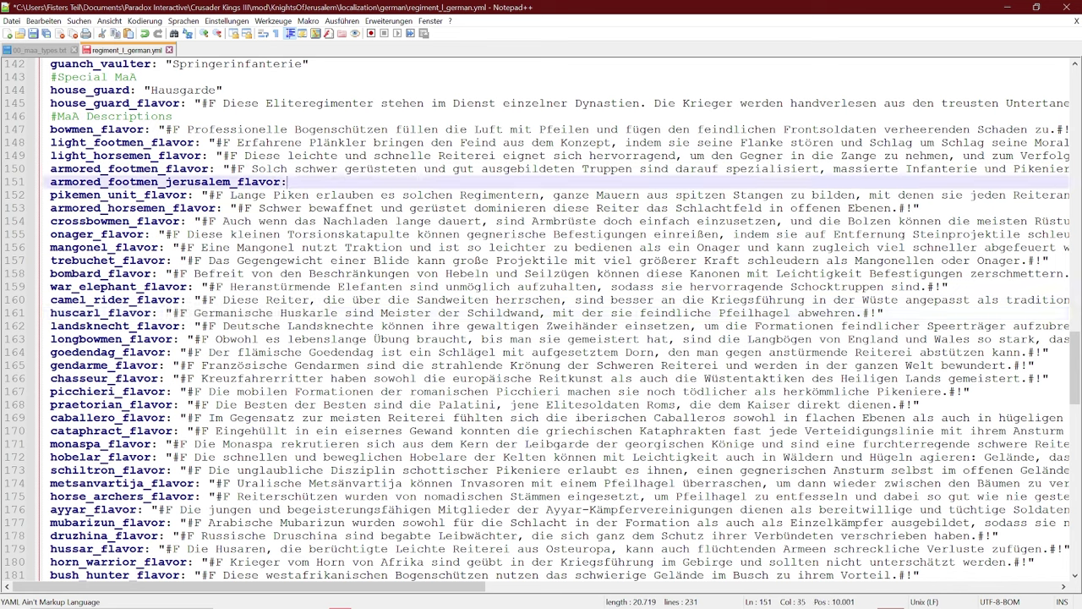
pyautogui.write('"#F Germanische Huskarle sind Meister der Schildwand, mit der sie feindliche Pfeilhagel abwehren.#!"')
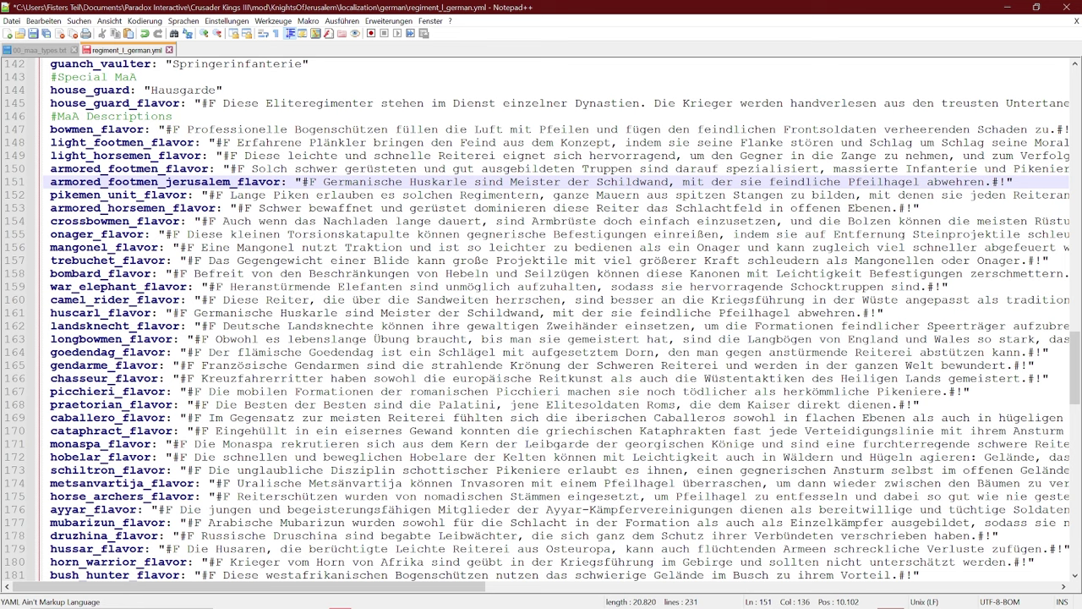
# - Replace the description between the #F and #! markers with "Heilige Eliteritter aus Jerusalem, die alles platt machen." and save the file
pyautogui.moveTo(324, 182); pyautogui.dragTo(960, 182)
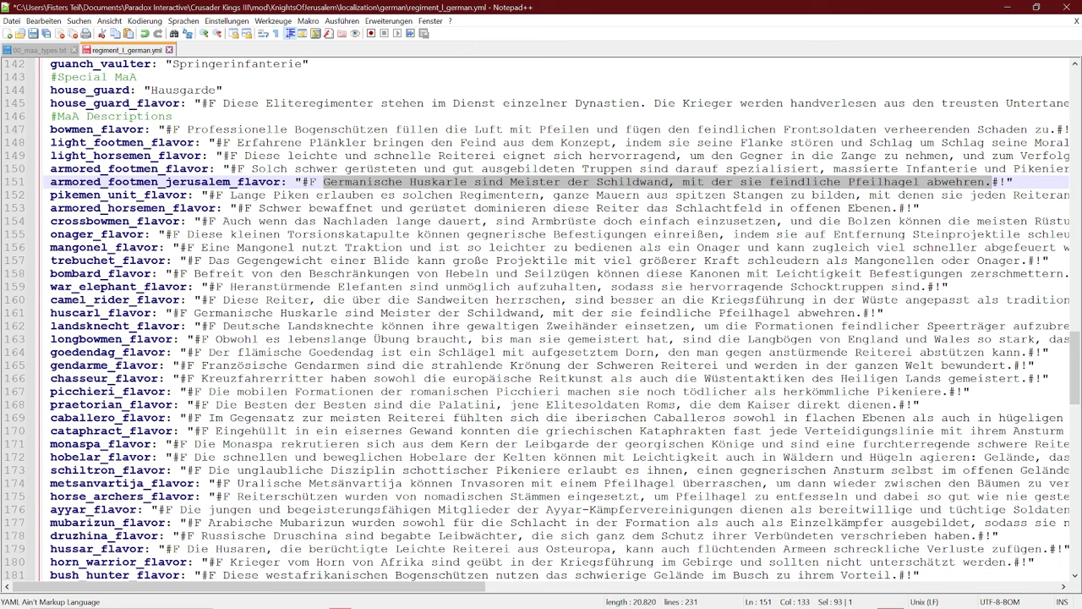
pyautogui.write('Heilio')
pyautogui.press('BackSpace')
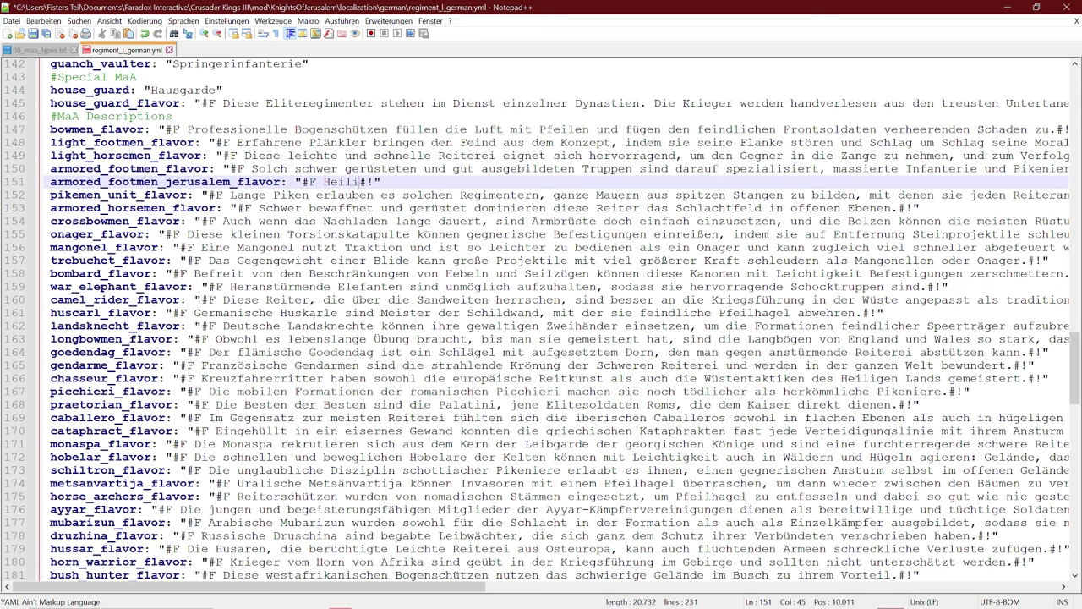
pyautogui.write('ge Eliteritter aus Jerusalem')
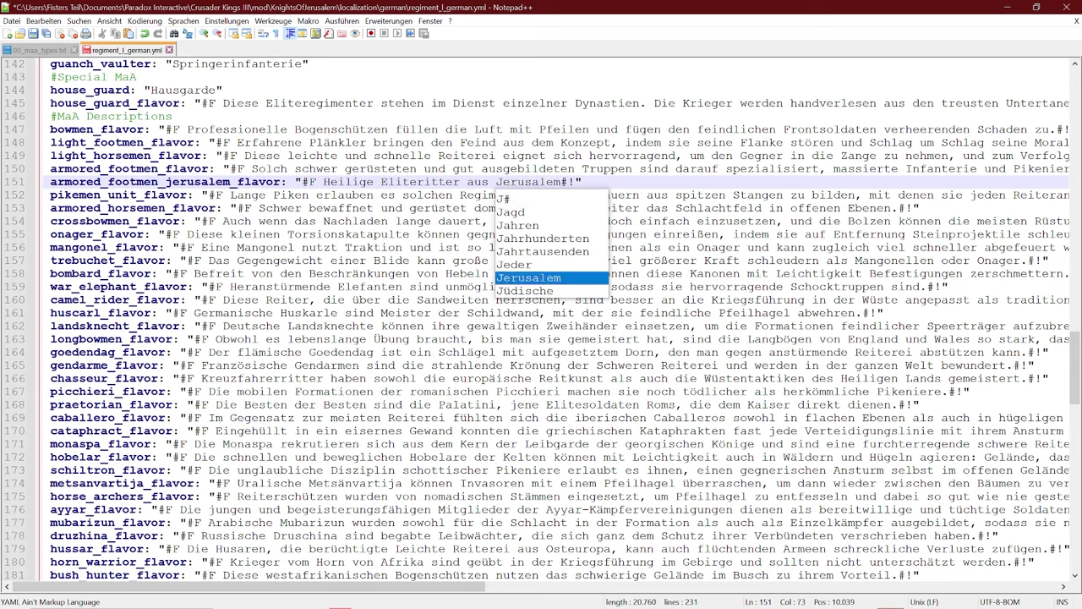
pyautogui.write(', die alles pl')
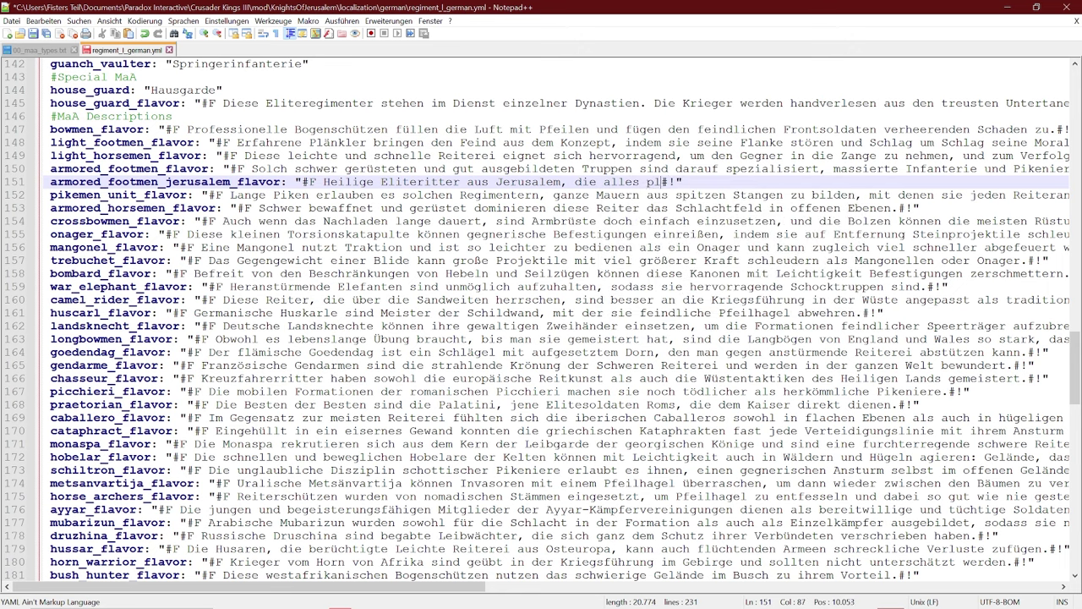
pyautogui.write('att machen.')
pyautogui.hotkey('ctrl', 's')
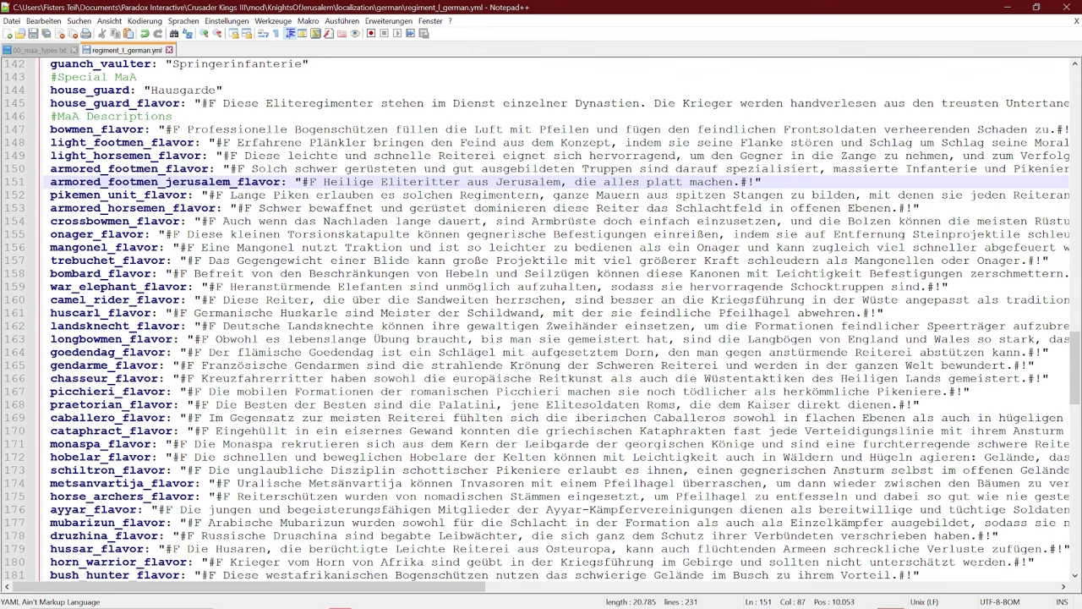
# - Minimize the editor, switch to Steam and launch Crusader Kings III
pyautogui.click(172, 168)
pyautogui.hotkey('alt', 'Tab')
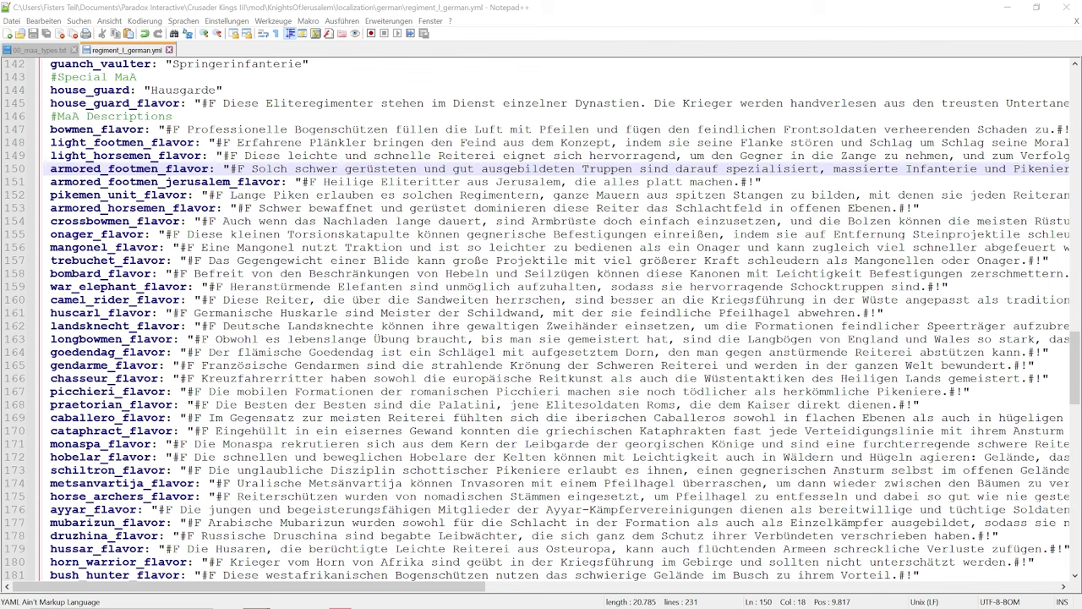
pyautogui.click(700, 15)
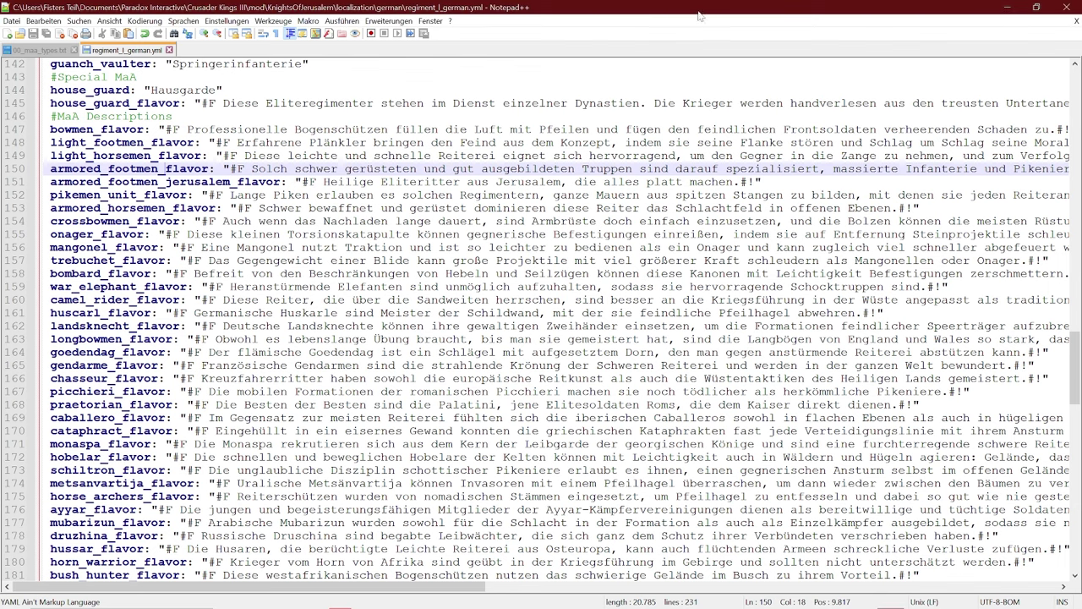
pyautogui.click(1007, 7)
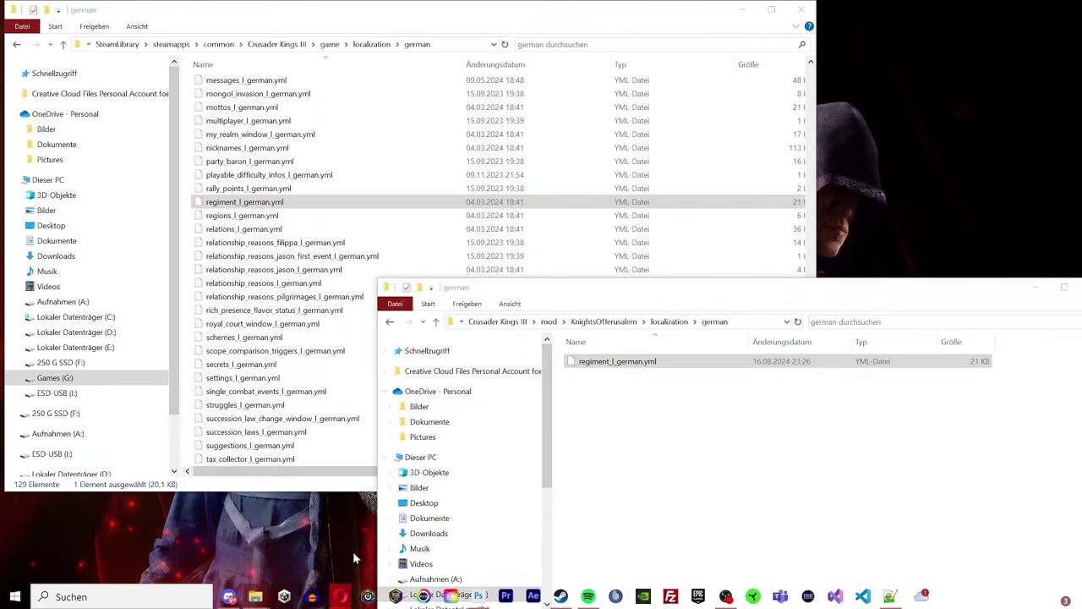
pyautogui.click(560, 596)
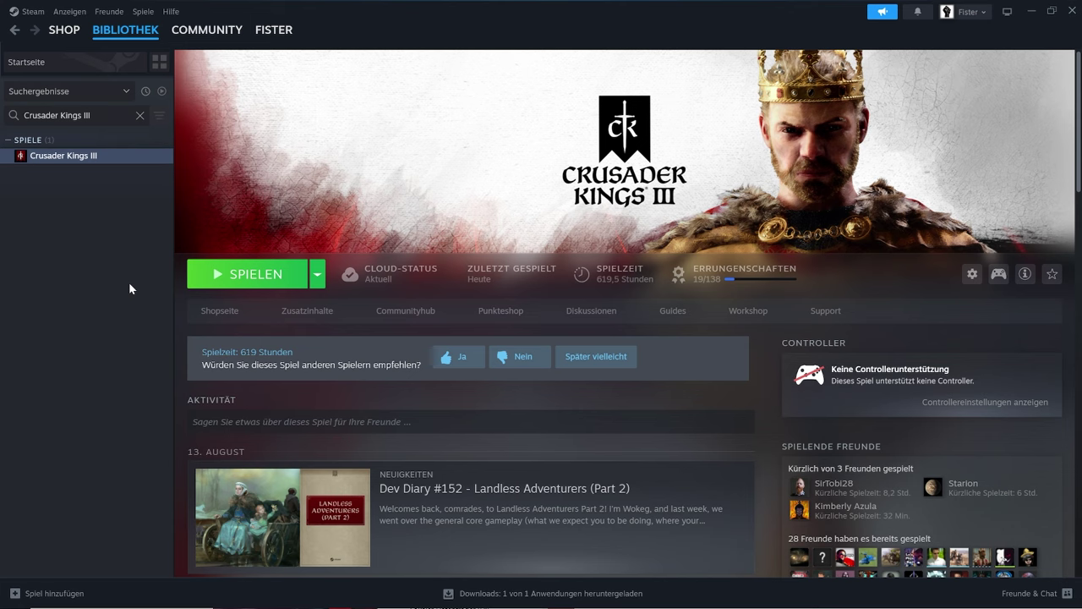
pyautogui.click(215, 277)
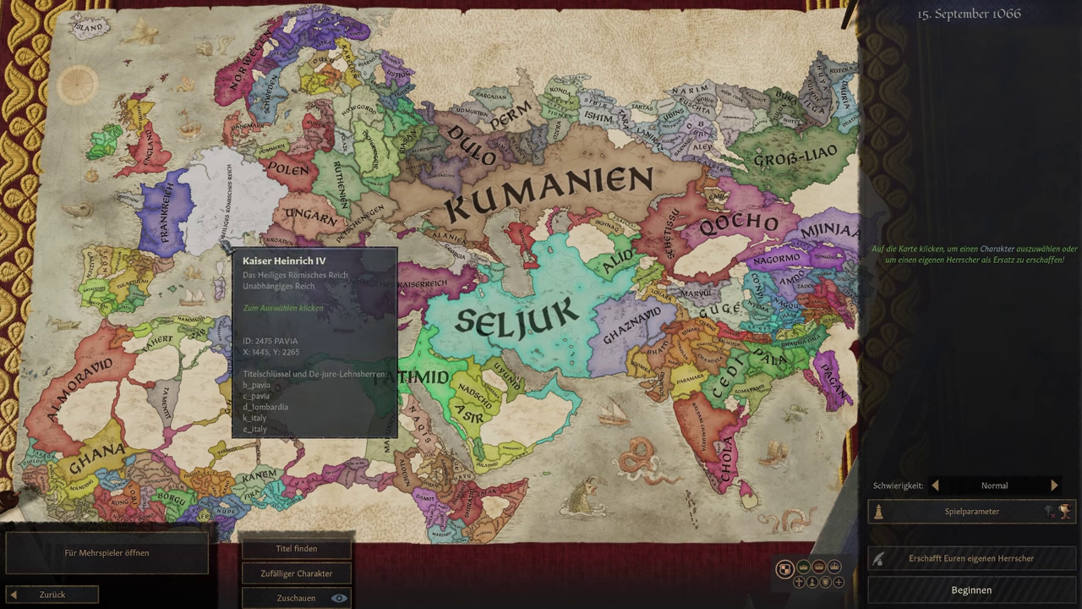
# - Begin the 1066 game as Kaiser Heinrich IV and select the county of Jerusalem on the map
pyautogui.click(227, 275)
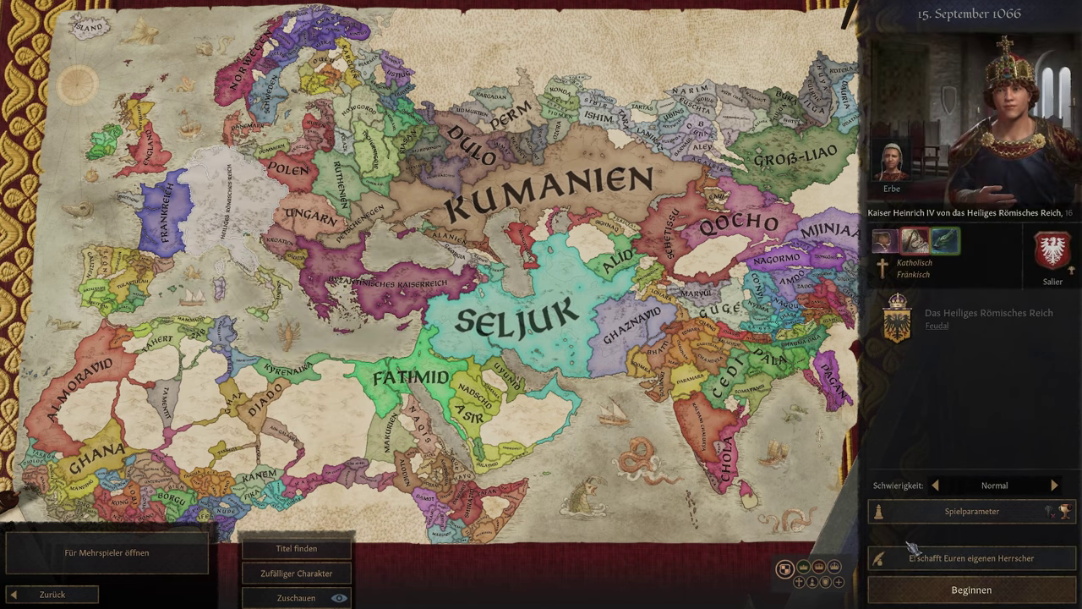
pyautogui.click(927, 592)
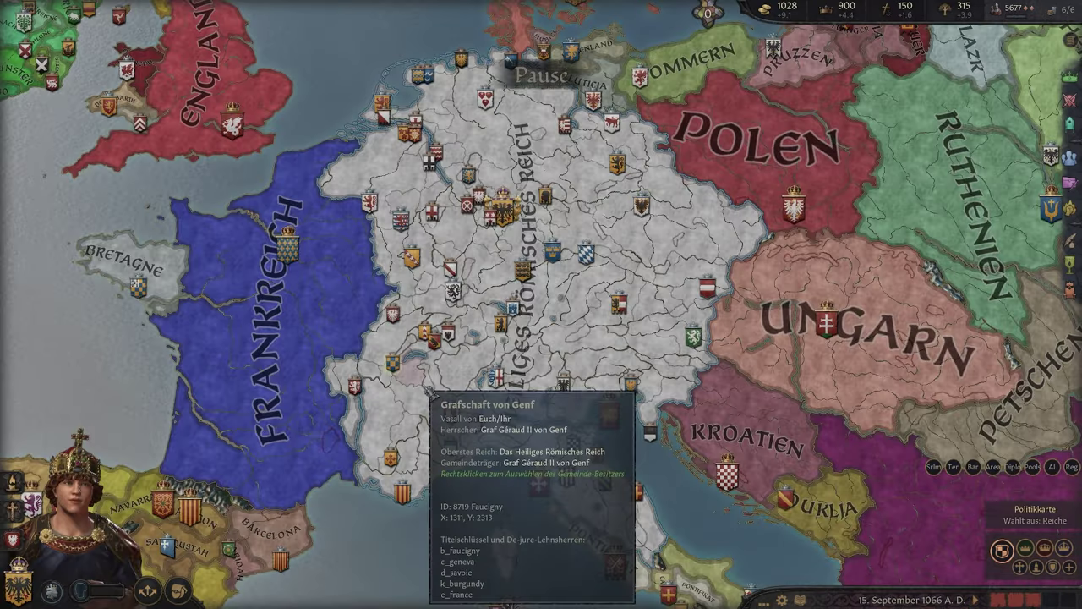
pyautogui.press('s')
pyautogui.press('d')
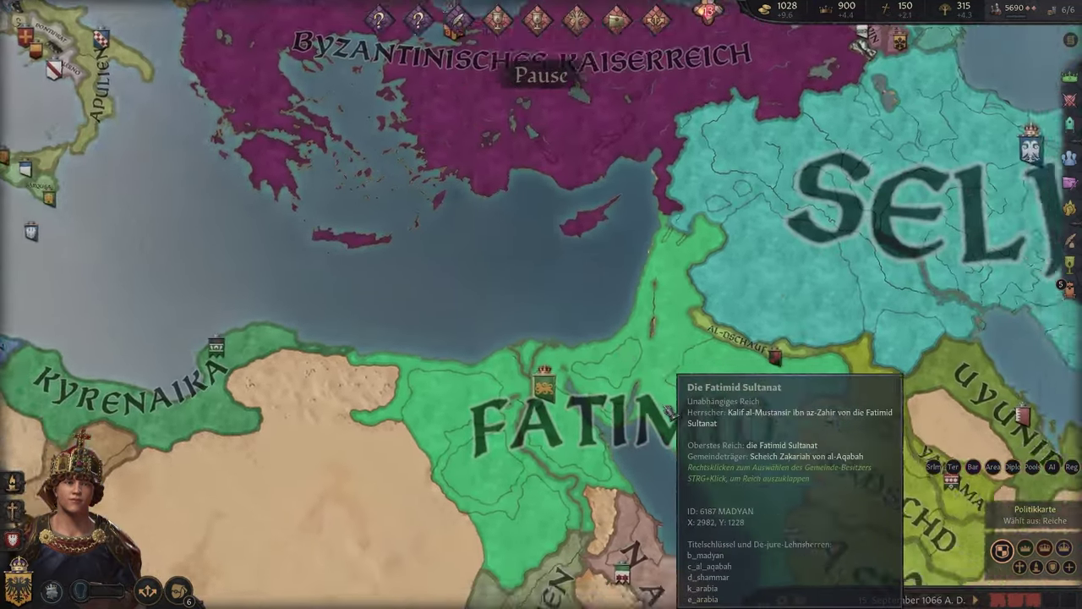
pyautogui.scroll(5, 671, 412)
pyautogui.click(626, 307)
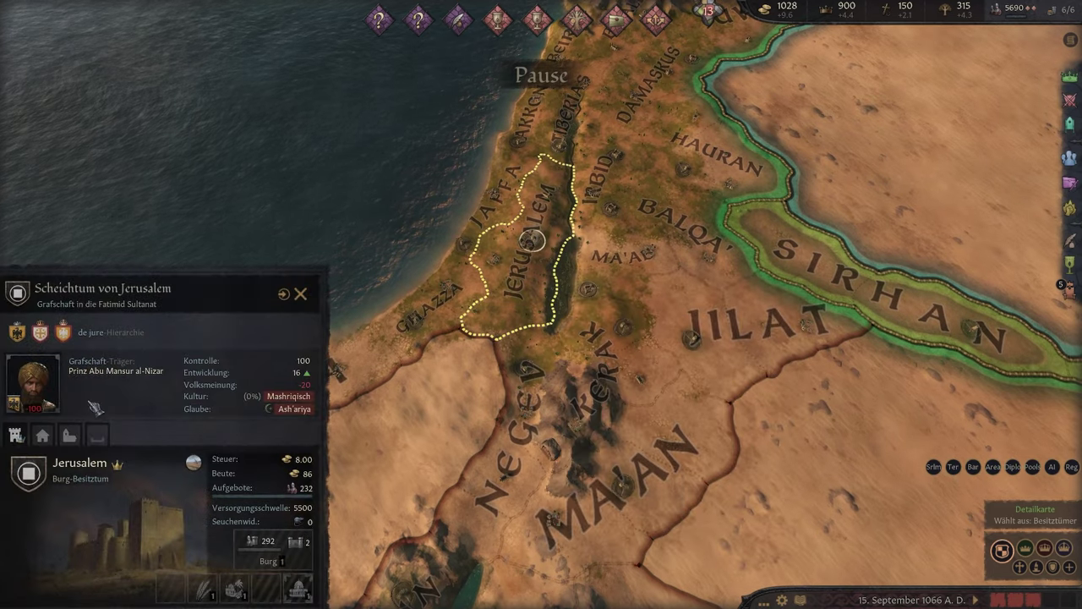
# - Take the Jerusalem county title from its current holder with the debug title interaction and close the county details
pyautogui.rightClick(69, 399)
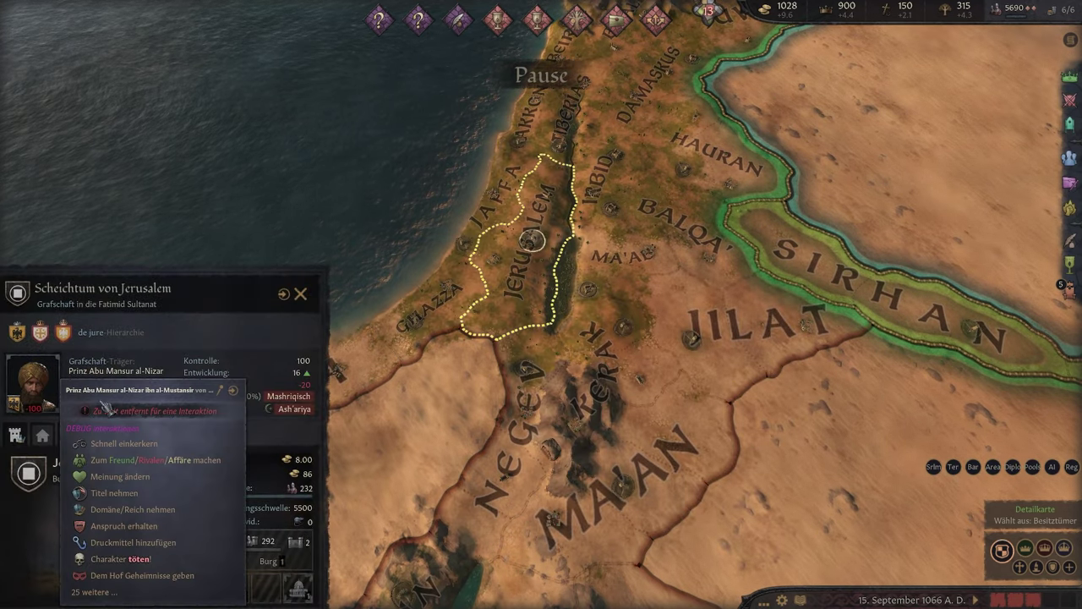
pyautogui.click(165, 493)
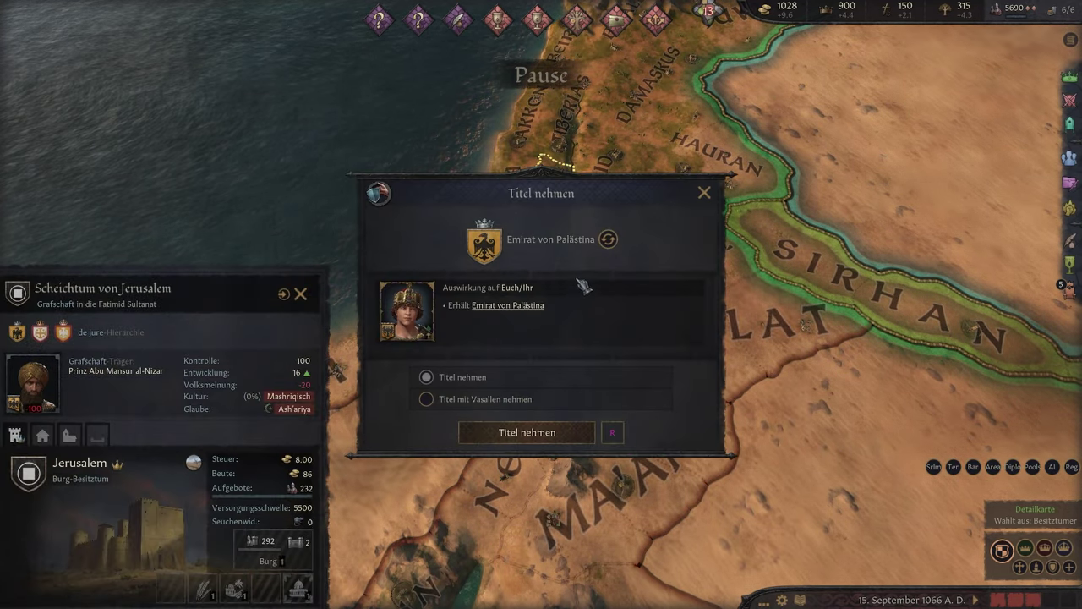
pyautogui.click(608, 239)
pyautogui.click(505, 255)
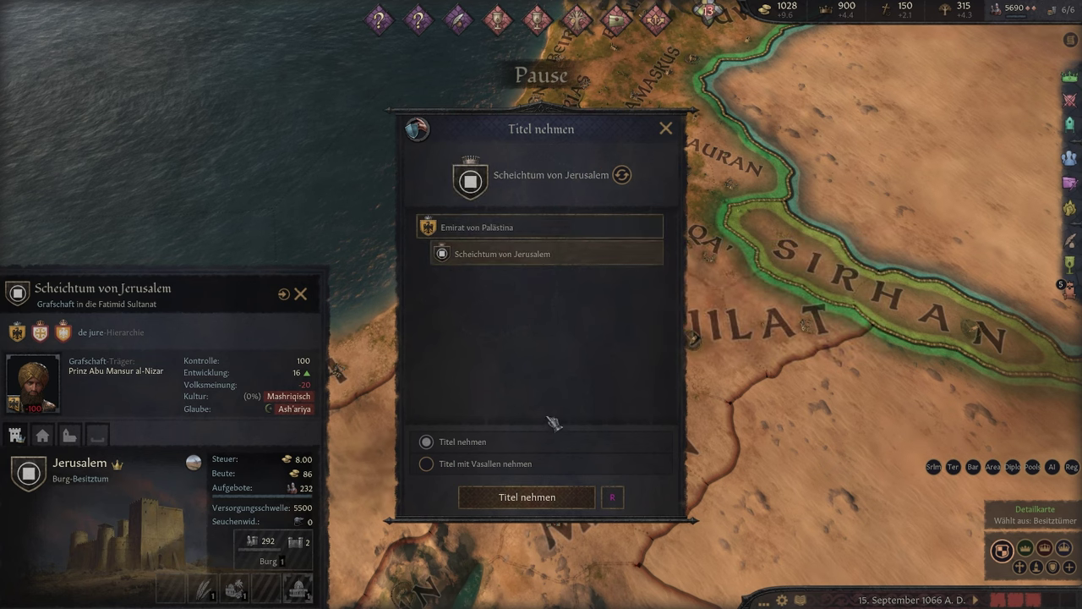
pyautogui.click(518, 499)
pyautogui.click(300, 293)
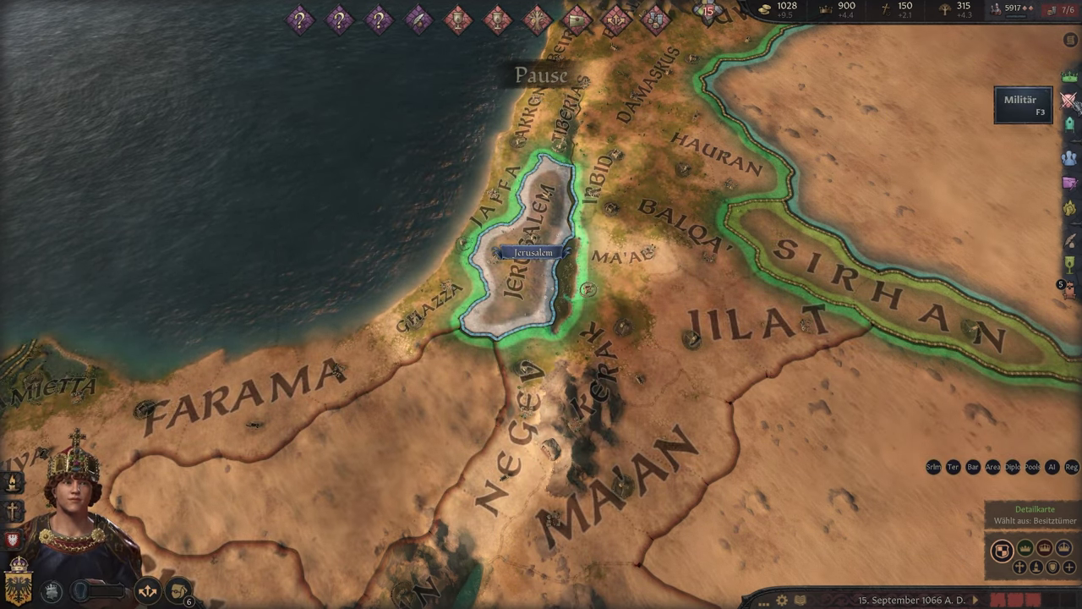
# - Look up Ritter von Jerusalem among the regiments that can be created and review its stats, upkeep and description
pyautogui.click(1070, 102)
pyautogui.click(857, 398)
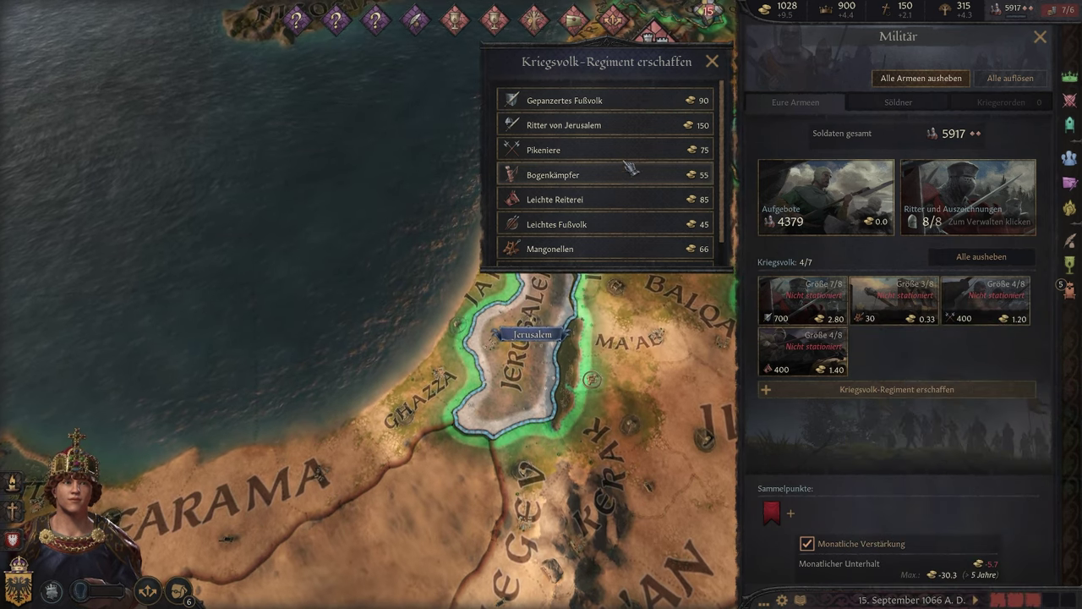
pyautogui.click(560, 127)
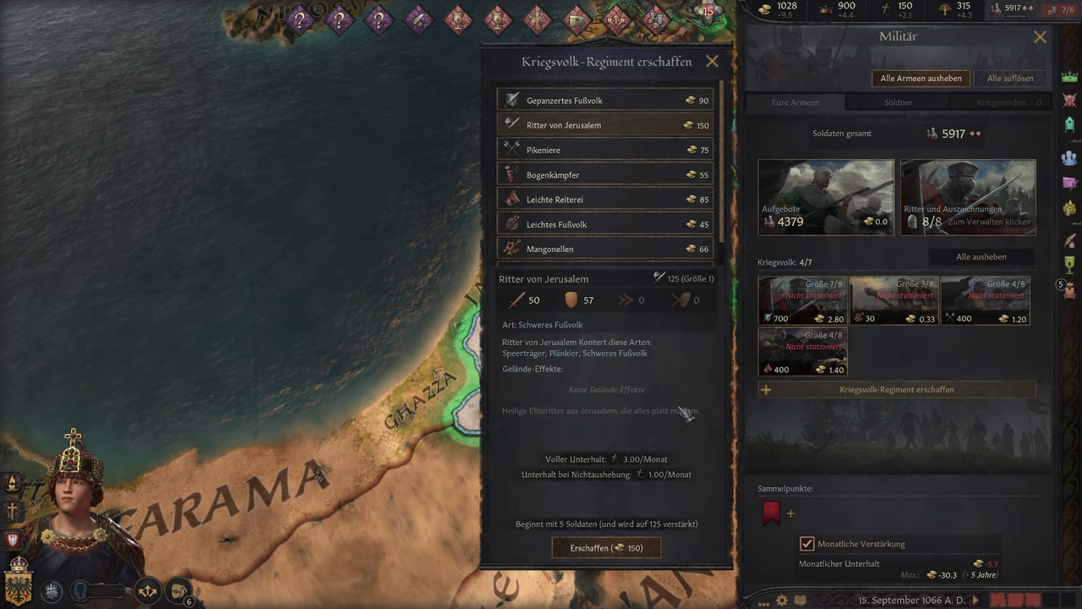
pyautogui.press('Escape')
# - Switch the played character to the King of France and begin the game with him
pyautogui.scroll(-3, 406, 270)
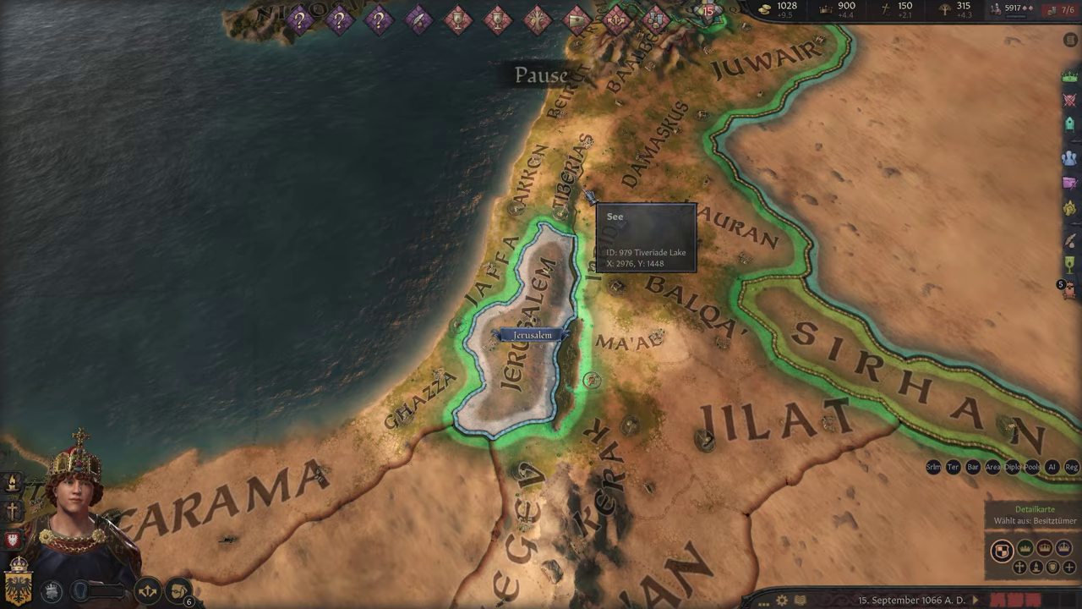
pyautogui.scroll(-5, 463, 332)
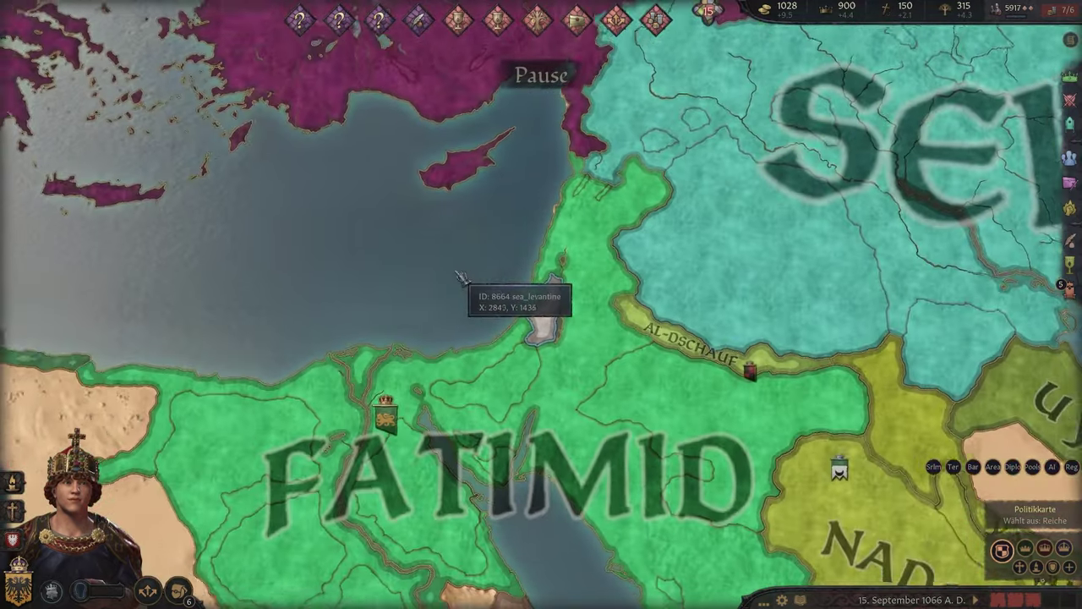
pyautogui.scroll(3, 463, 279)
pyautogui.scroll(-2, 463, 274)
pyautogui.press('a')
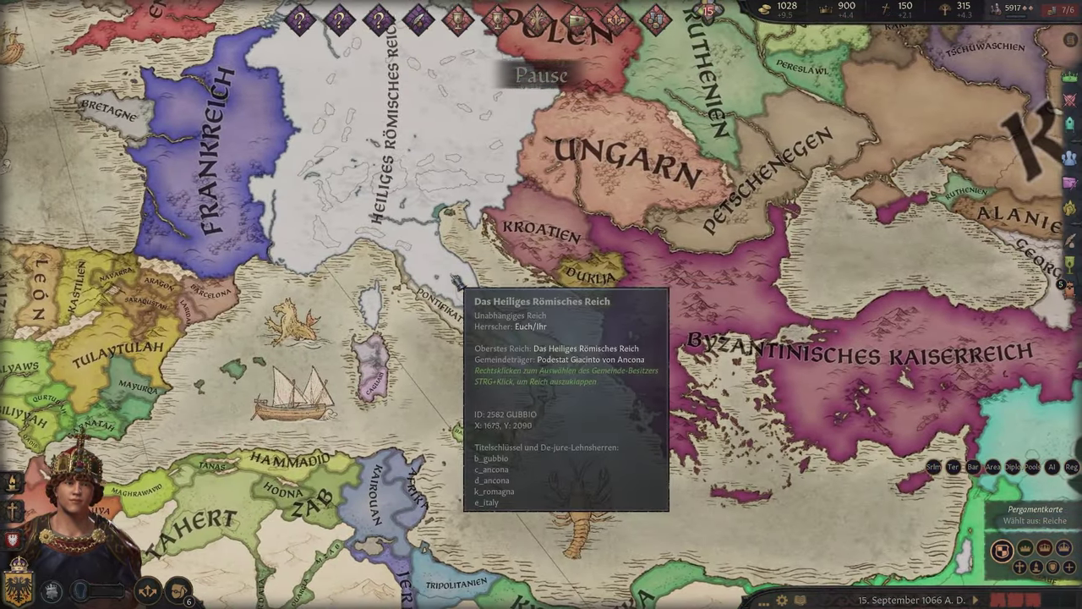
pyautogui.press('Escape')
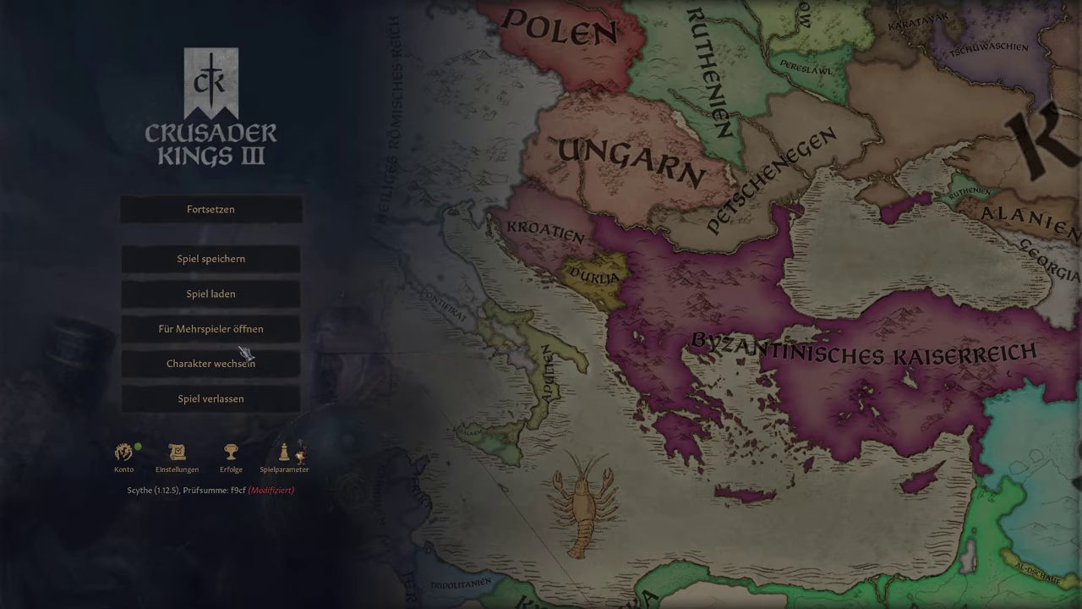
pyautogui.click(292, 363)
pyautogui.click(248, 217)
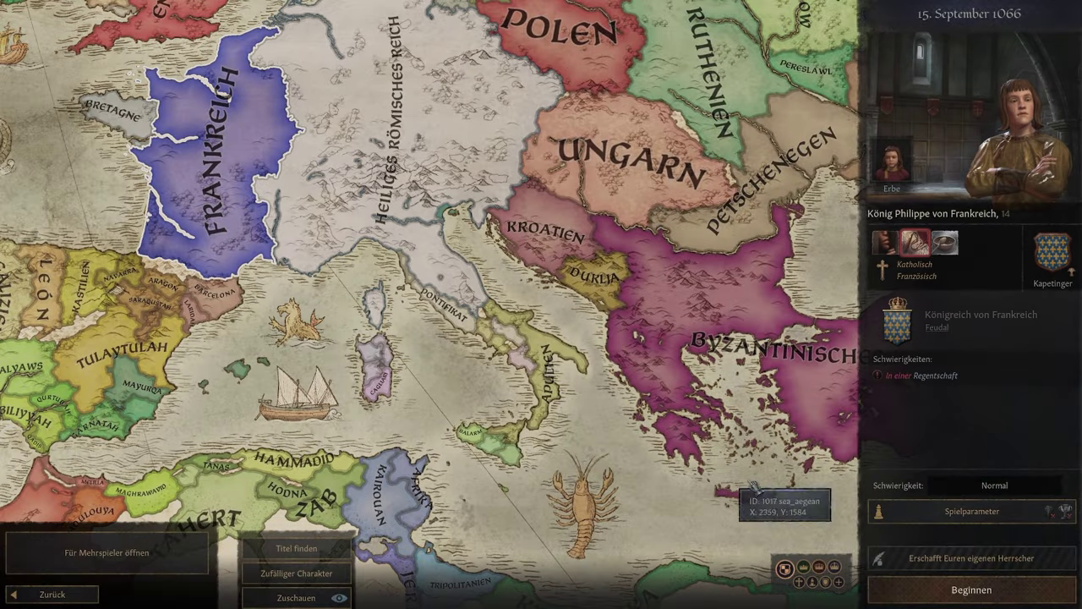
pyautogui.click(907, 591)
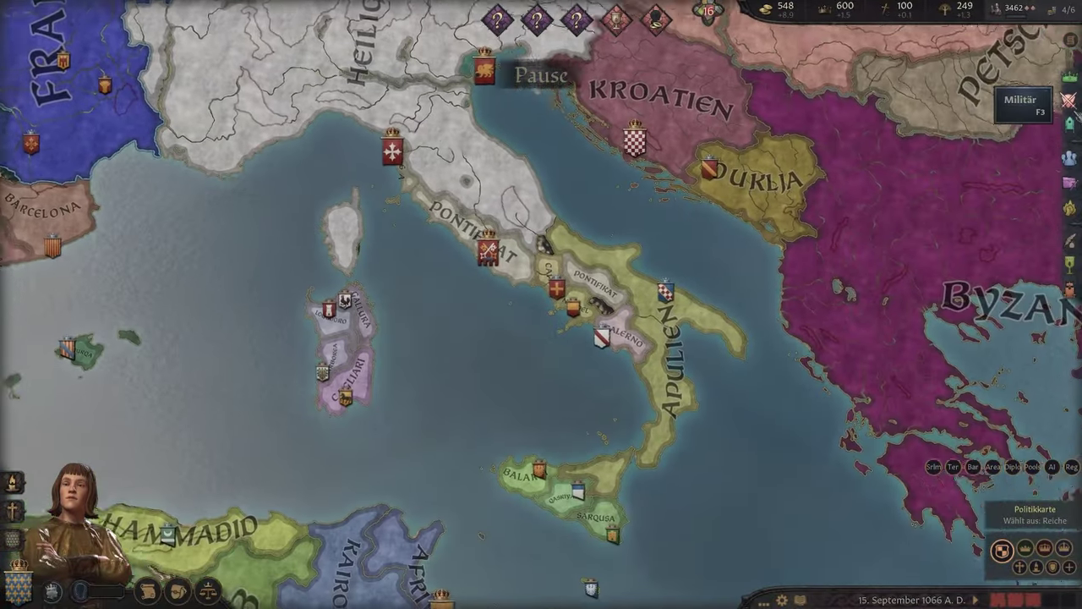
# - Check the regiment types France can create for Ritter von Jerusalem, then close the military overview
pyautogui.press('F3')
pyautogui.click(863, 339)
pyautogui.scroll(-1, 542, 194)
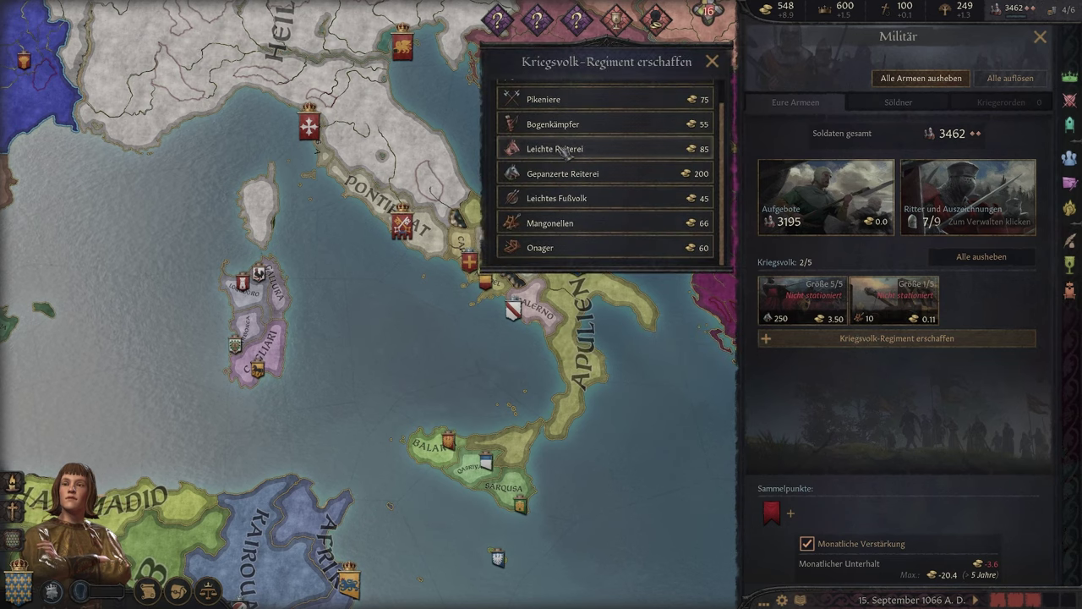
pyautogui.scroll(1, 529, 245)
pyautogui.scroll(-1, 575, 186)
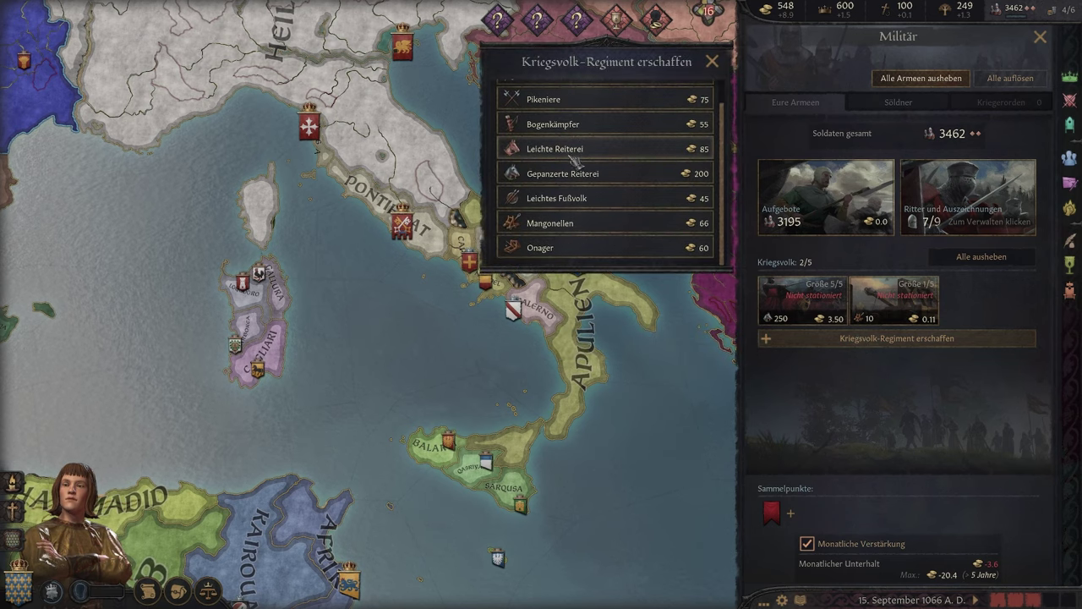
pyautogui.scroll(1, 626, 143)
pyautogui.press('s')
pyautogui.press('d')
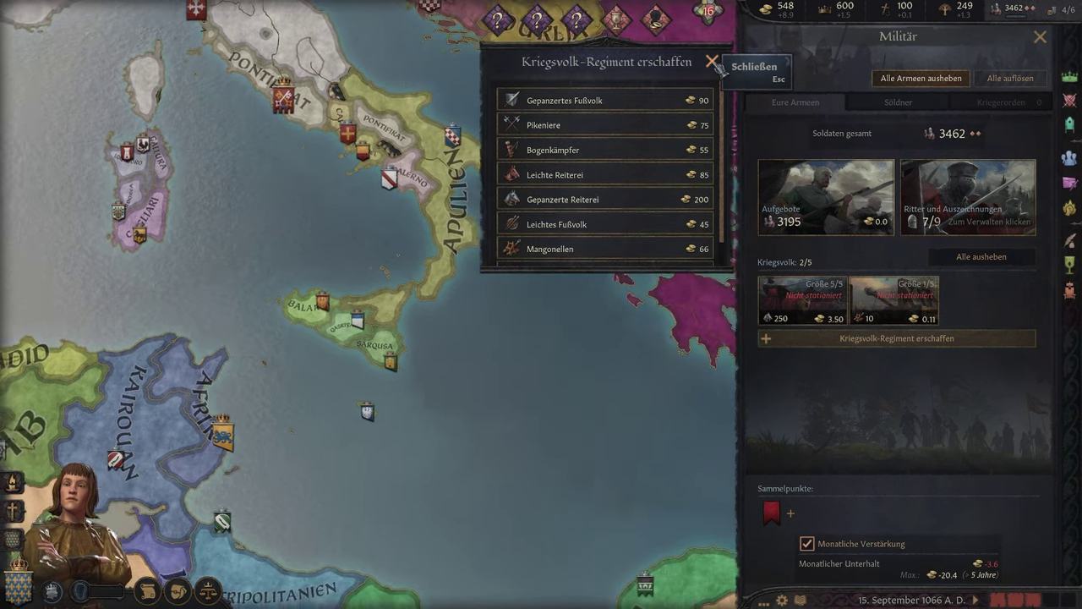
pyautogui.click(713, 60)
pyautogui.press('Escape')
# - Take the Grafschaft von Jerusalem title from Kaiser Heinrich IV with the debug title interaction and close his character details
pyautogui.scroll(3, 761, 372)
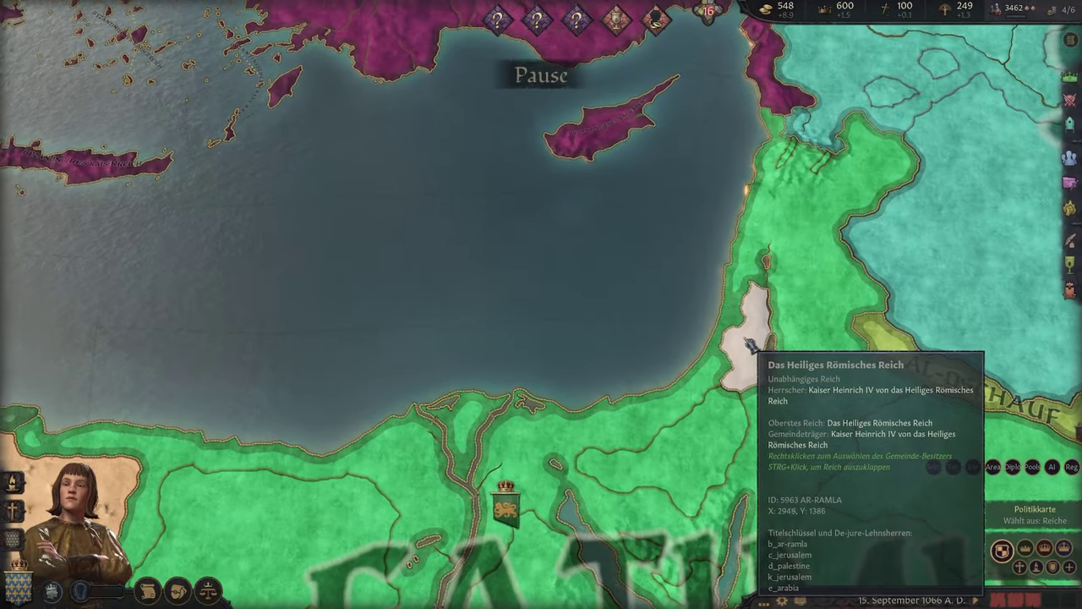
pyautogui.click(744, 329)
pyautogui.rightClick(135, 119)
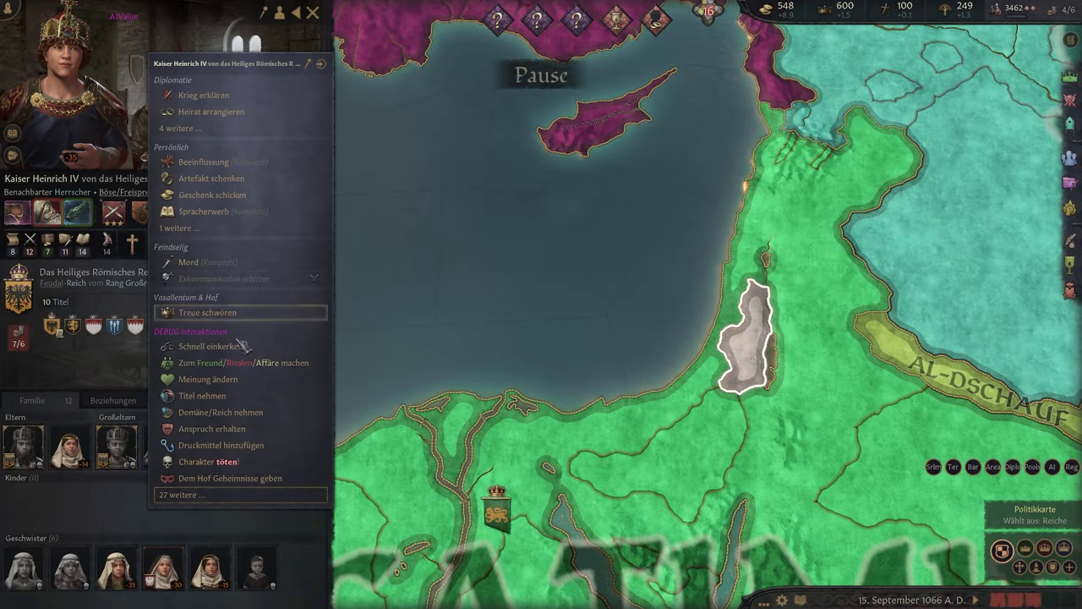
pyautogui.click(272, 411)
pyautogui.click(628, 240)
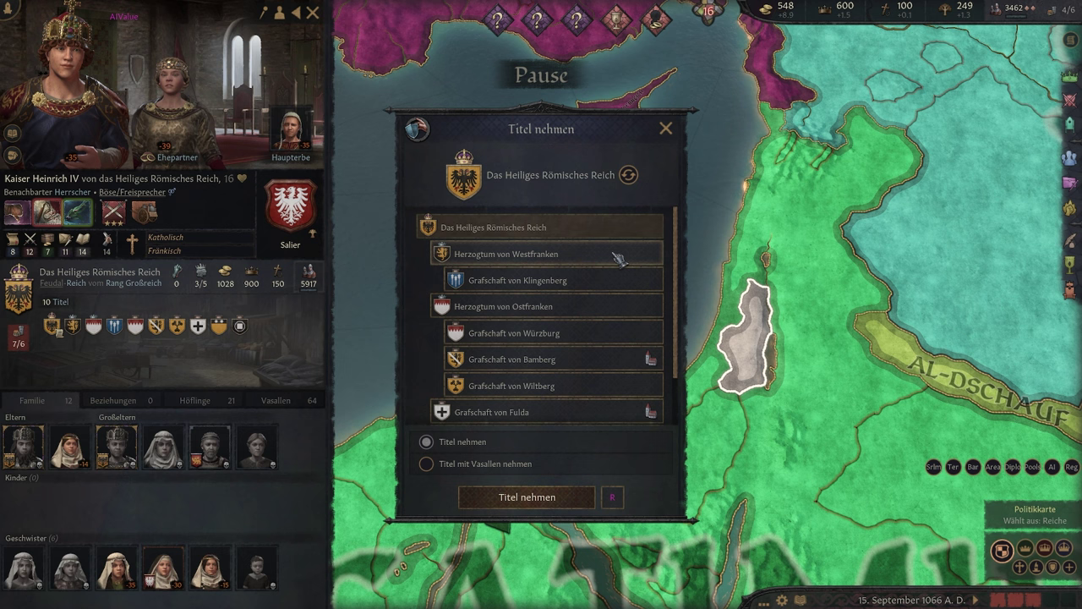
pyautogui.scroll(-1, 586, 321)
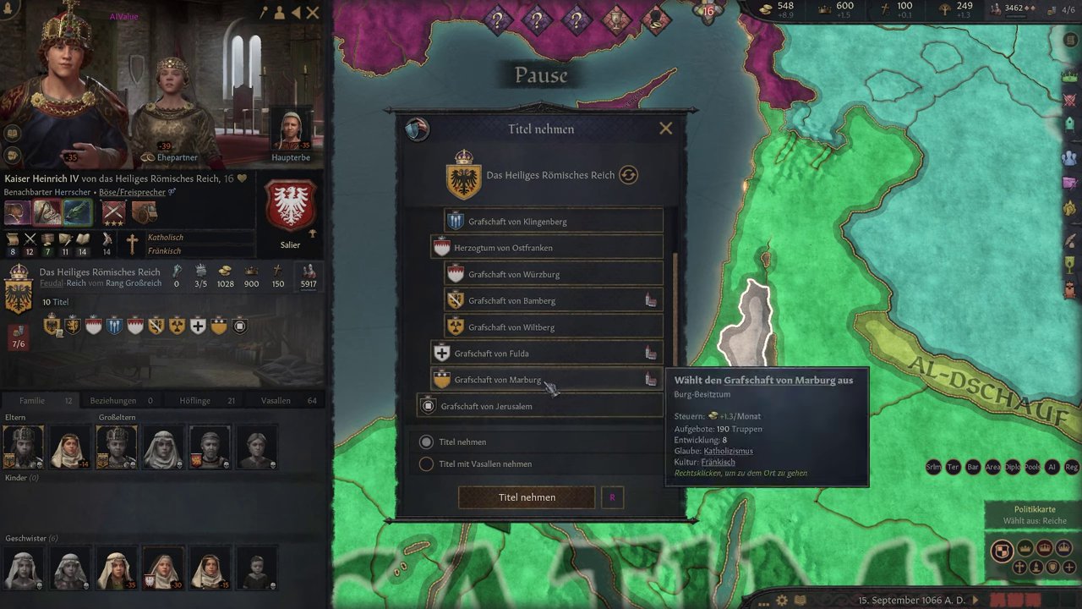
pyautogui.click(516, 406)
pyautogui.click(526, 496)
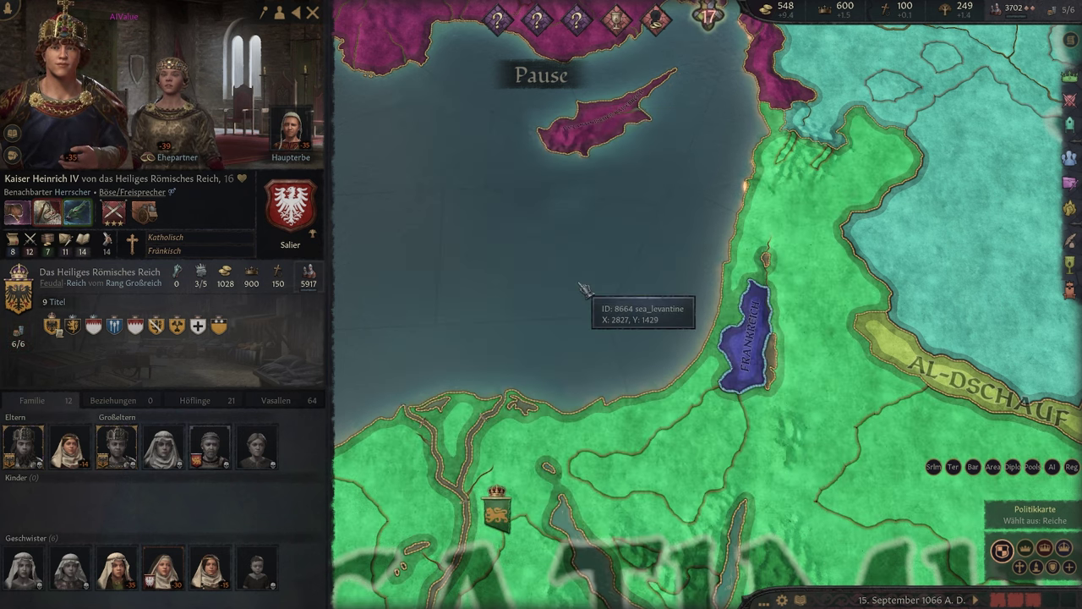
pyautogui.press('Escape')
# - Check France's creatable regiments for Ritter von Jerusalem again and show the unit's details
pyautogui.press('a')
pyautogui.press('F3')
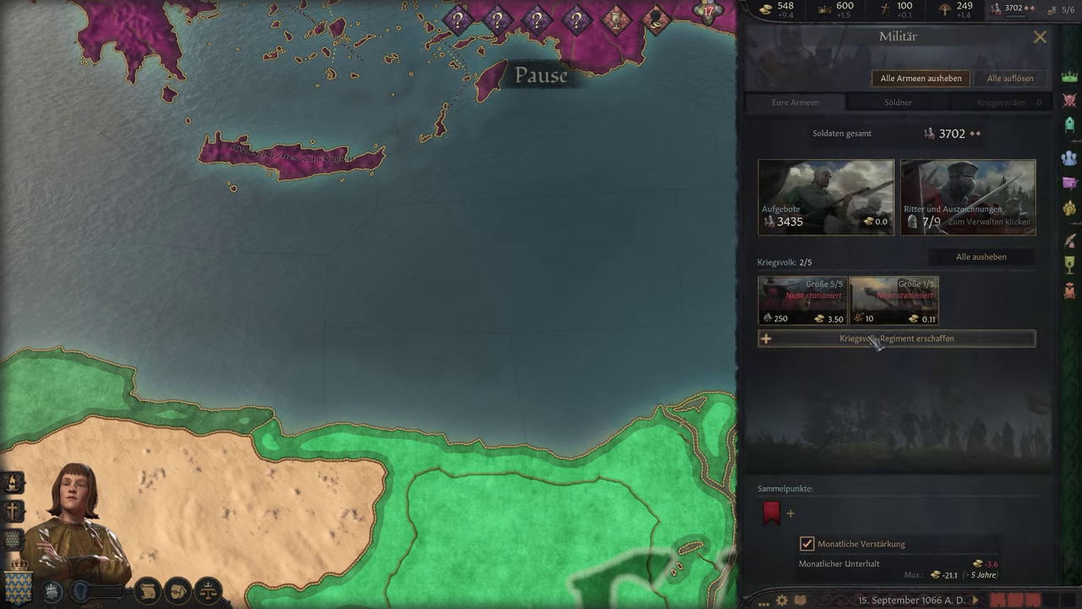
pyautogui.click(871, 338)
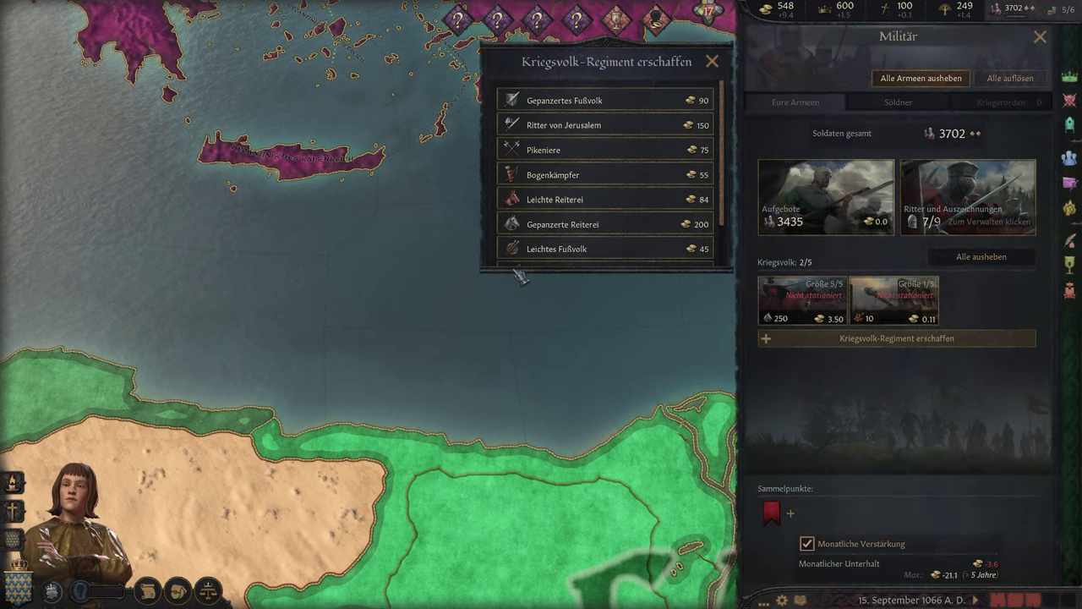
pyautogui.press('d')
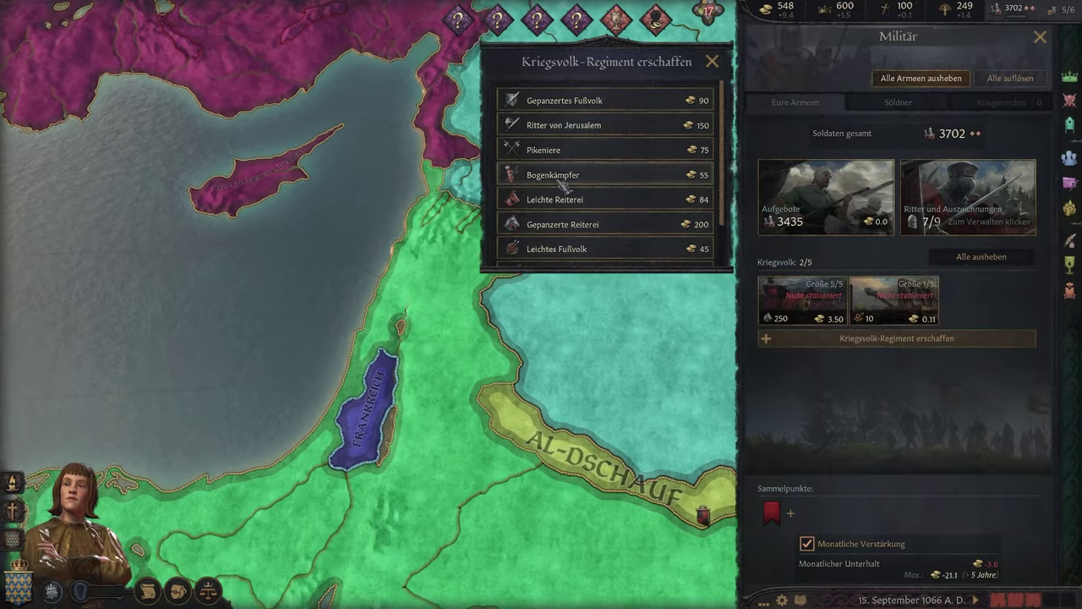
pyautogui.click(581, 130)
pyautogui.press('a')
pyautogui.press('a')
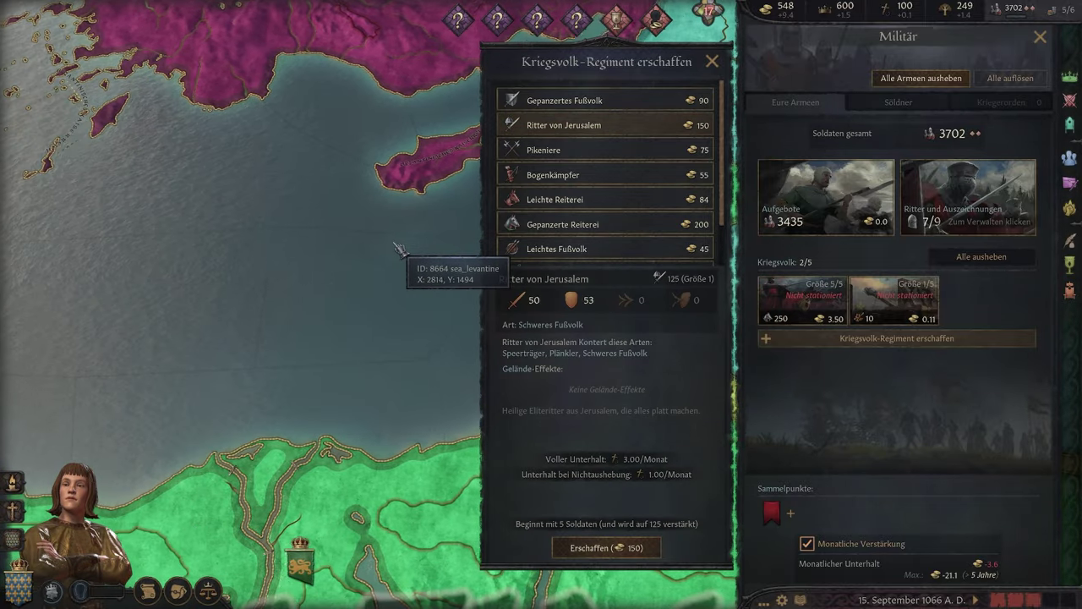
pyautogui.press('Escape')
# - Reopen the regiment creation list, review Ritter von Jerusalem's stats, upkeep and description, and close the military overview
pyautogui.press('a')
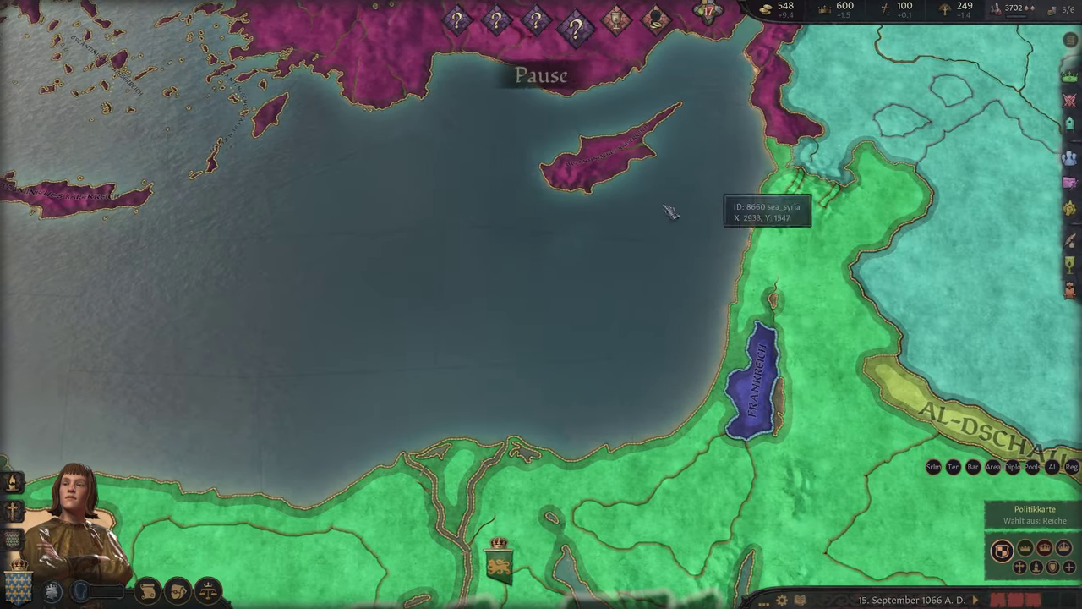
pyautogui.click(1069, 99)
pyautogui.click(886, 338)
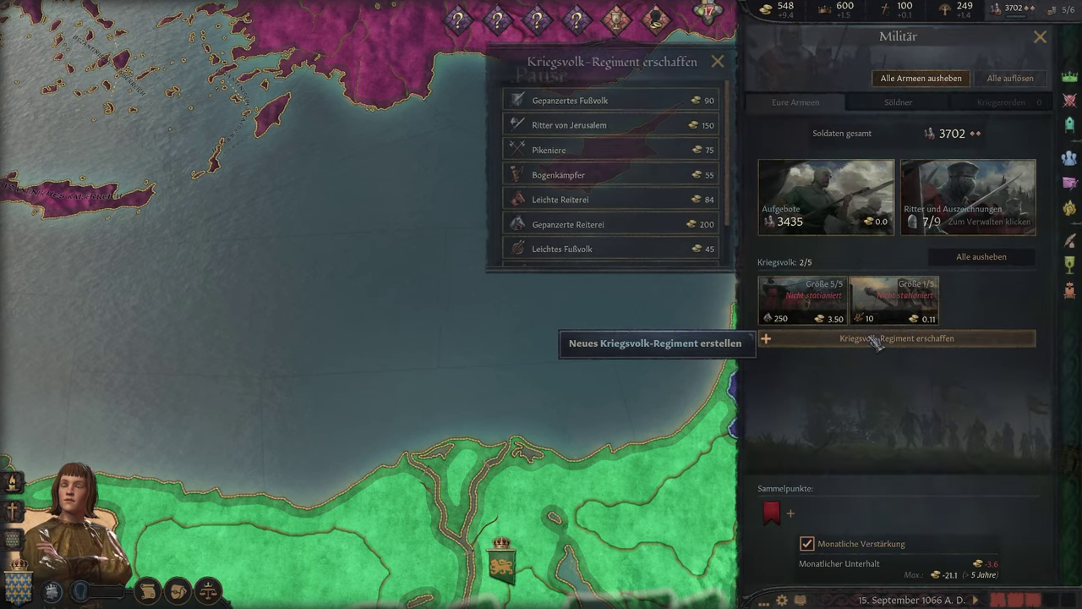
pyautogui.click(592, 126)
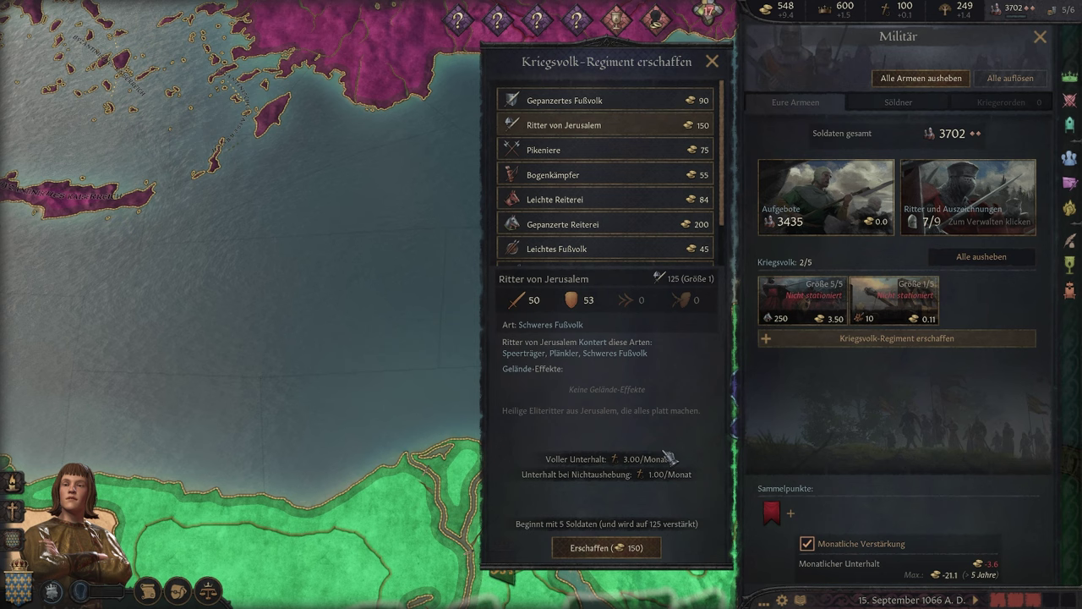
pyautogui.click(410, 266)
pyautogui.click(1070, 99)
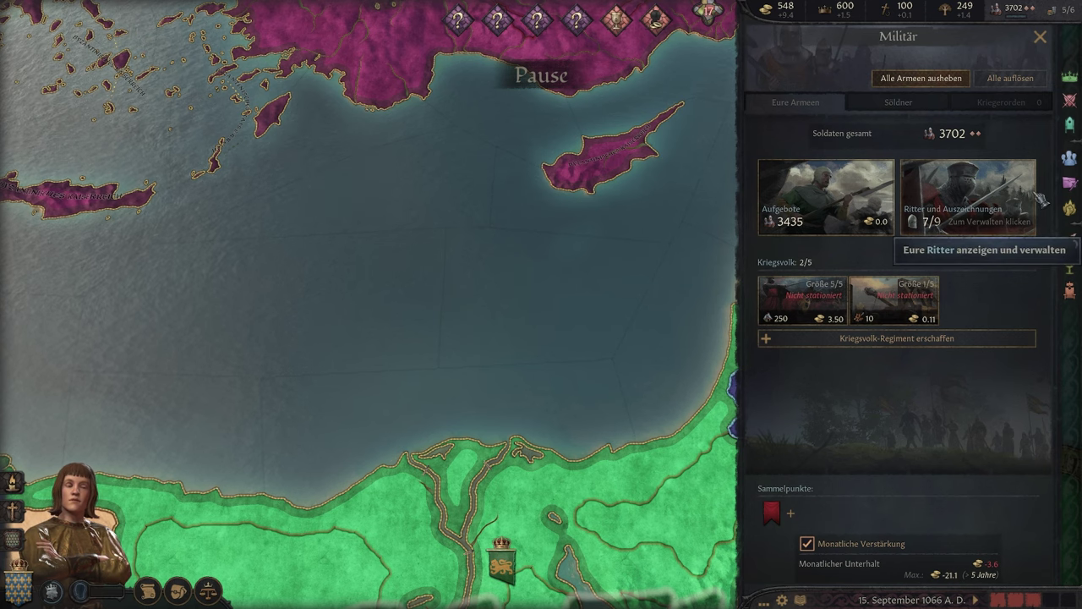
pyautogui.press('Escape')
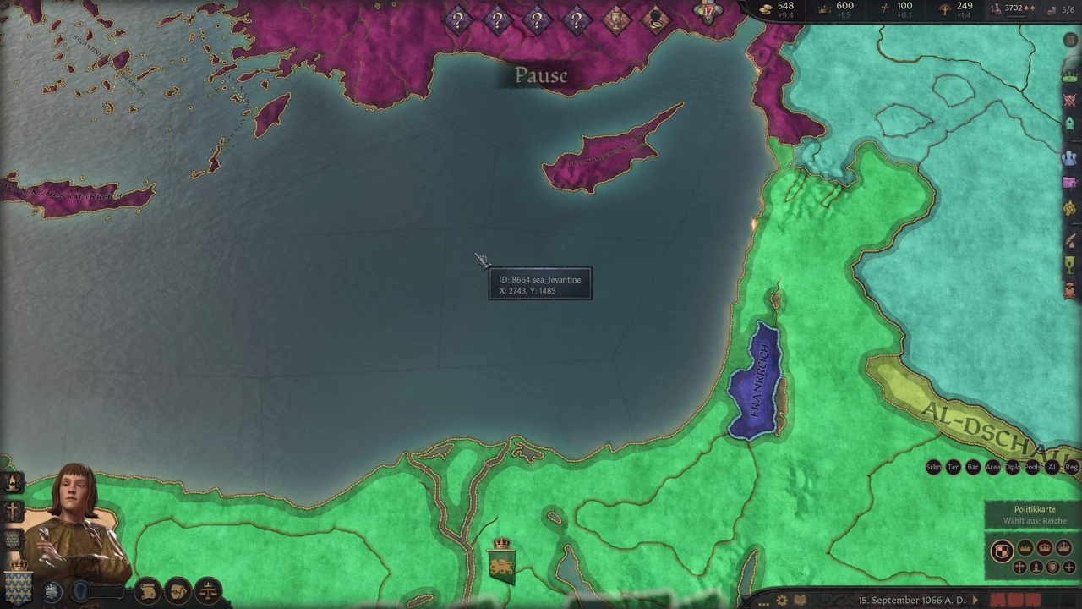
# - Quit Crusader Kings III and minimize Steam to return to the desktop
pyautogui.press('Escape')
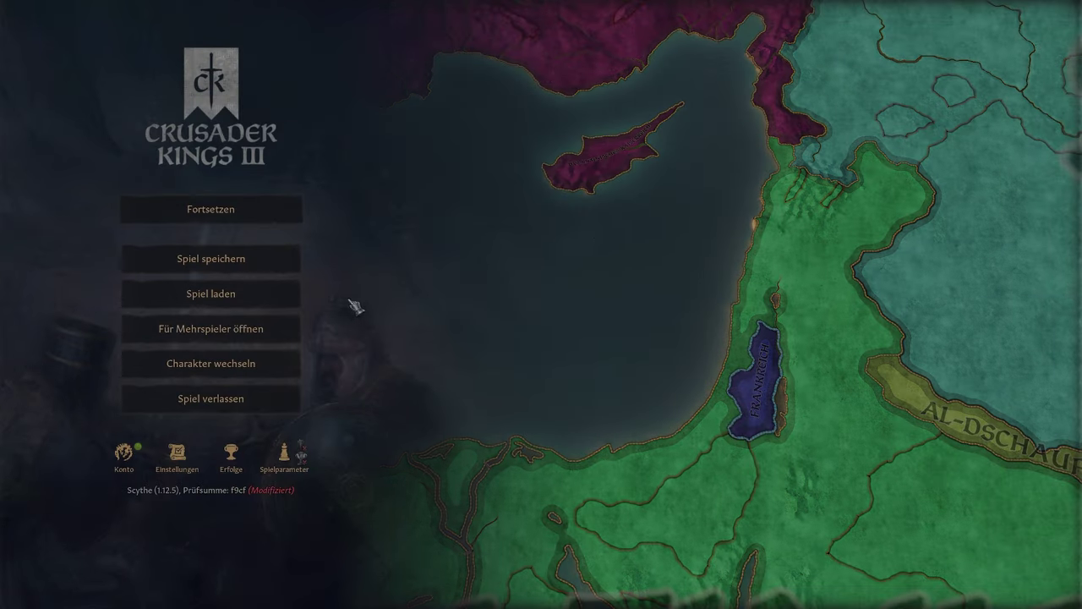
pyautogui.click(243, 398)
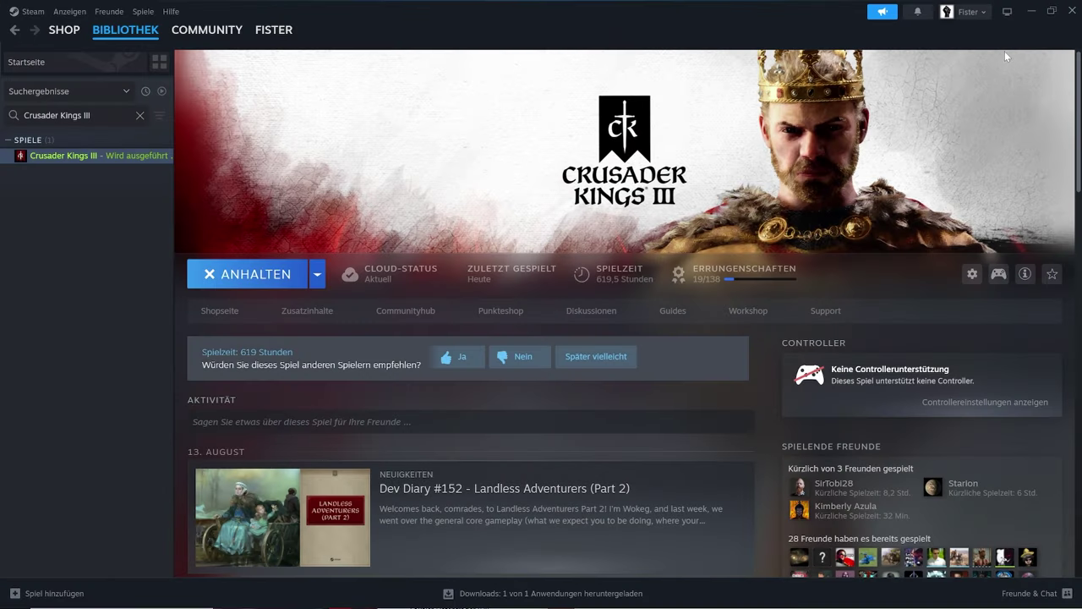
pyautogui.click(1030, 13)
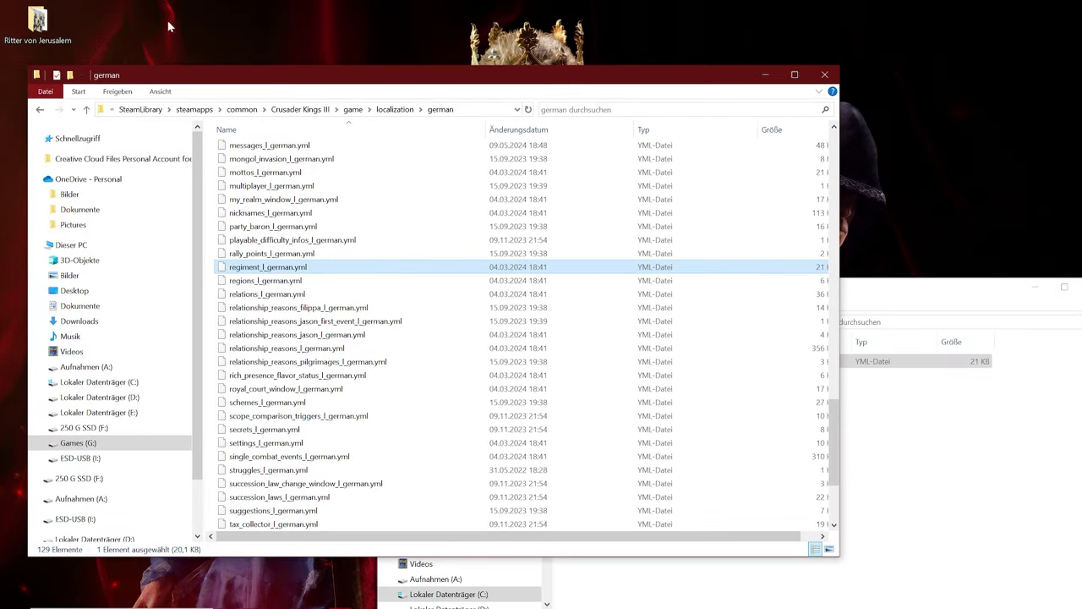
# - Move the Ritter von Jerusalem folder to the desktop's upper-right corner and open its Illustration_Large.png image
pyautogui.moveTo(37, 21); pyautogui.dragTo(1034, 40)
pyautogui.doubleClick(1033, 25)
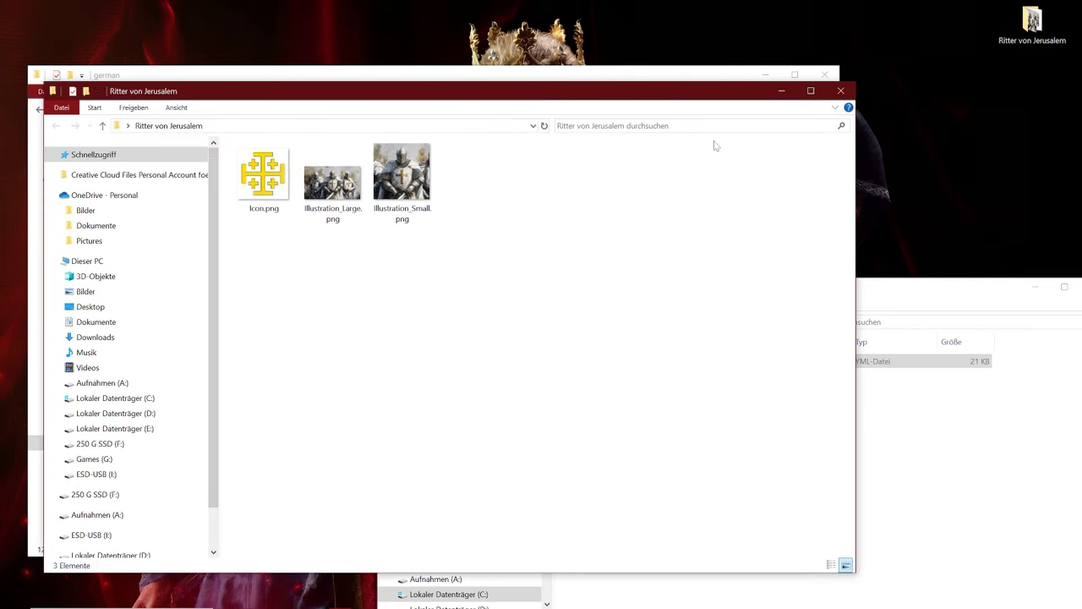
pyautogui.click(335, 203)
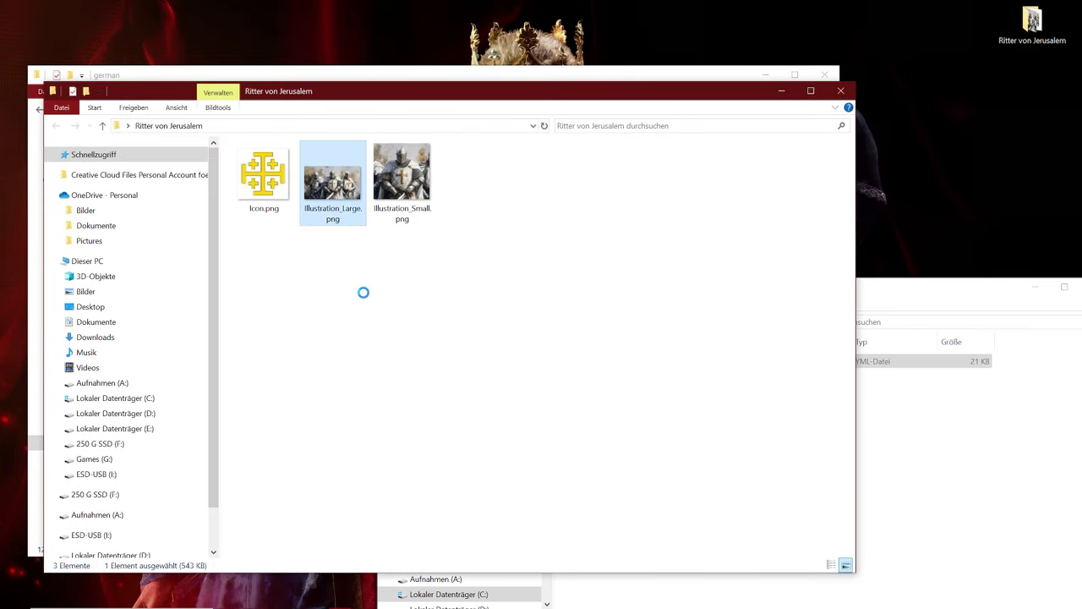
pyautogui.rightClick(334, 192)
pyautogui.click(340, 292)
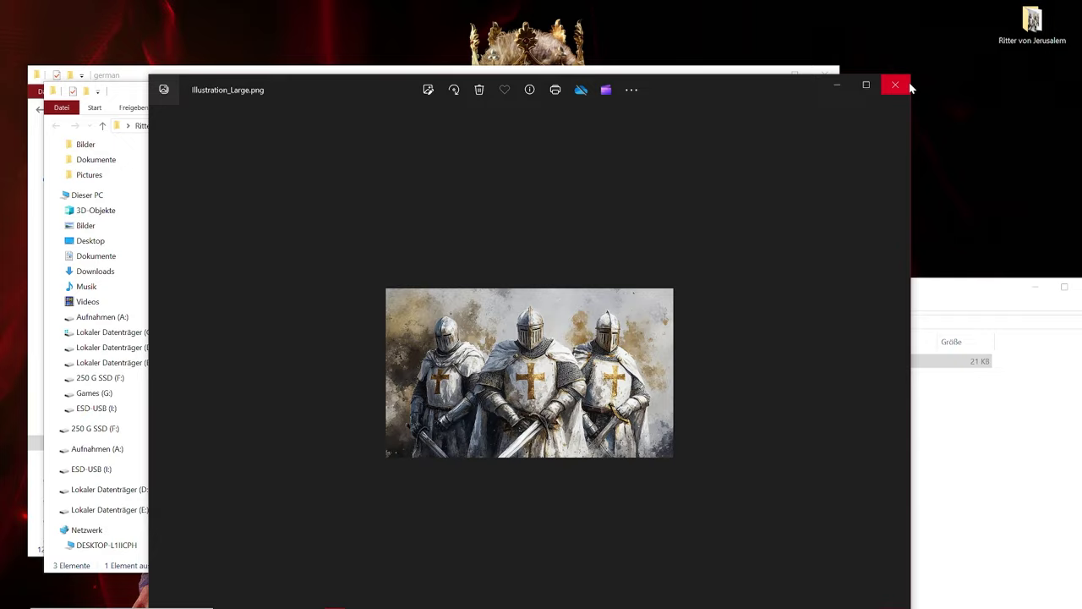
# - Close the image preview and check the pixel dimensions of Illustration_Large.png in its file properties
pyautogui.click(895, 84)
pyautogui.click(401, 182)
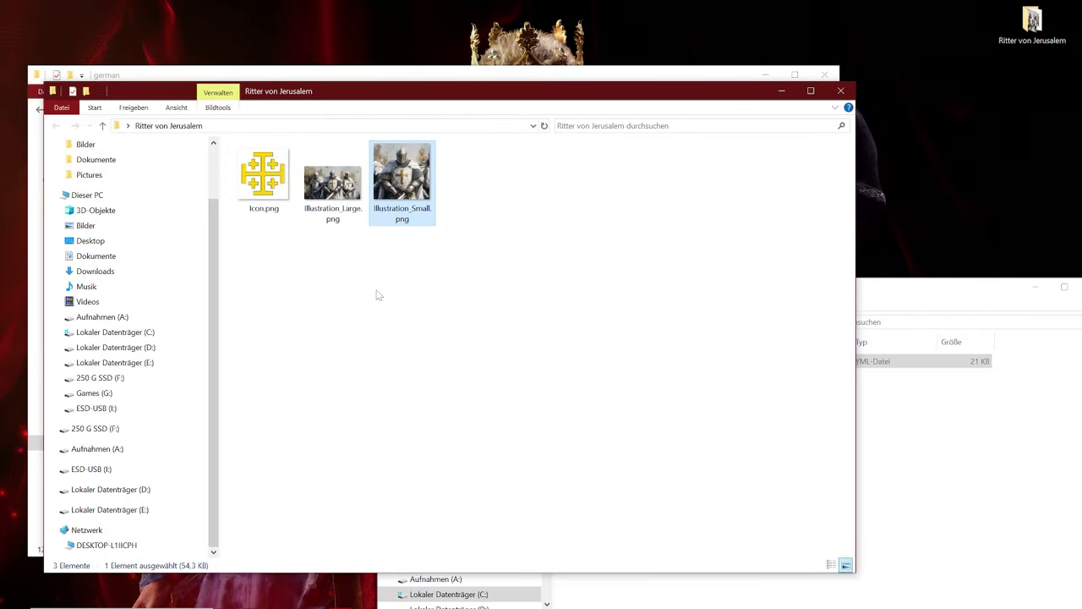
pyautogui.click(263, 213)
pyautogui.click(334, 285)
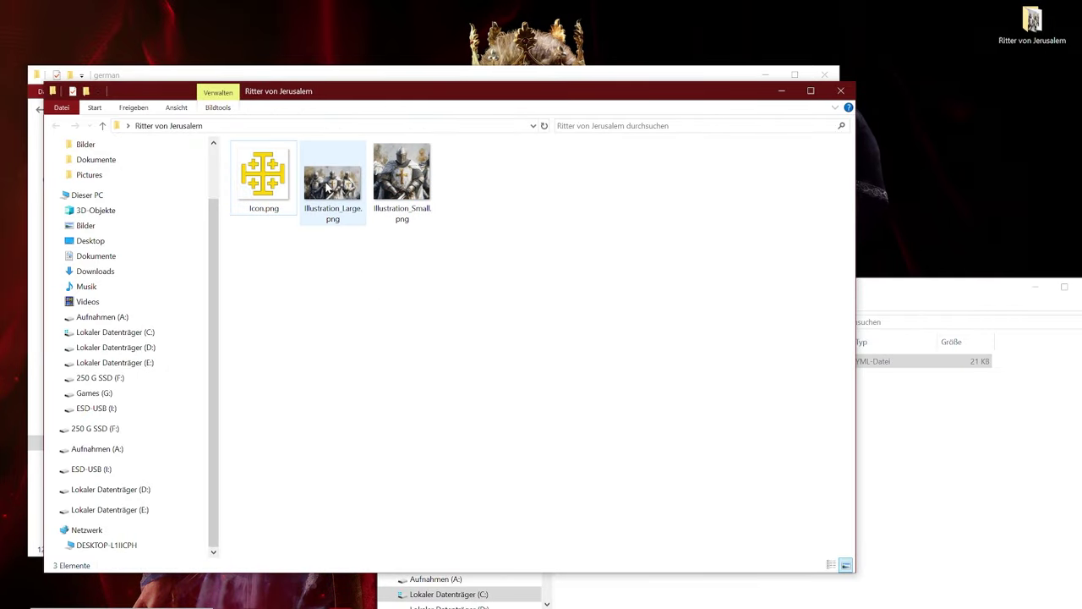
pyautogui.click(328, 188)
pyautogui.rightClick(326, 188)
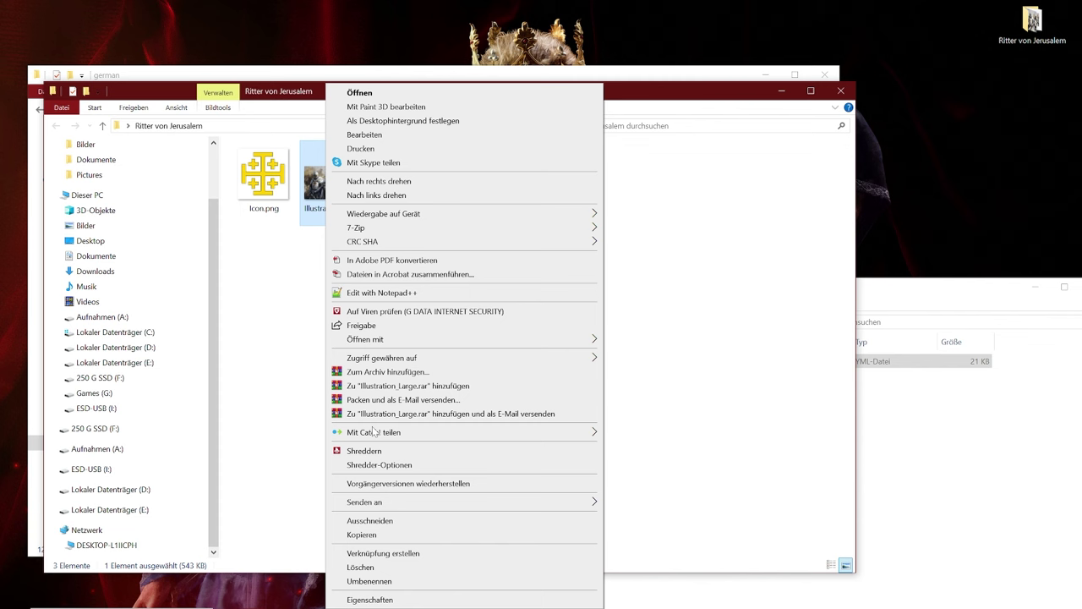
pyautogui.click(391, 600)
pyautogui.moveTo(432, 198); pyautogui.dragTo(523, 184)
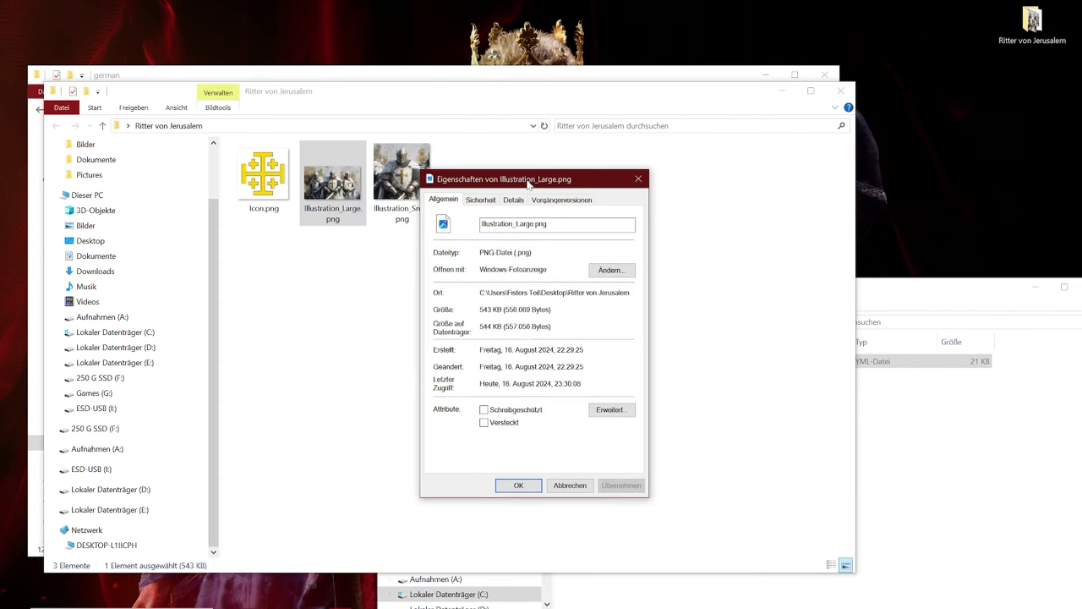
pyautogui.click(517, 200)
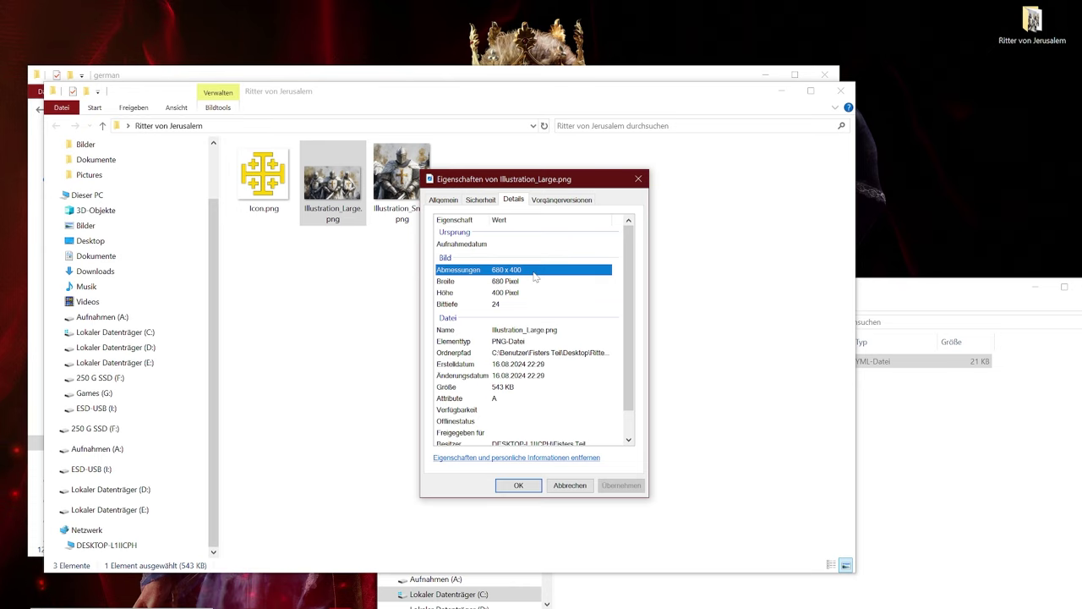
pyautogui.click(638, 178)
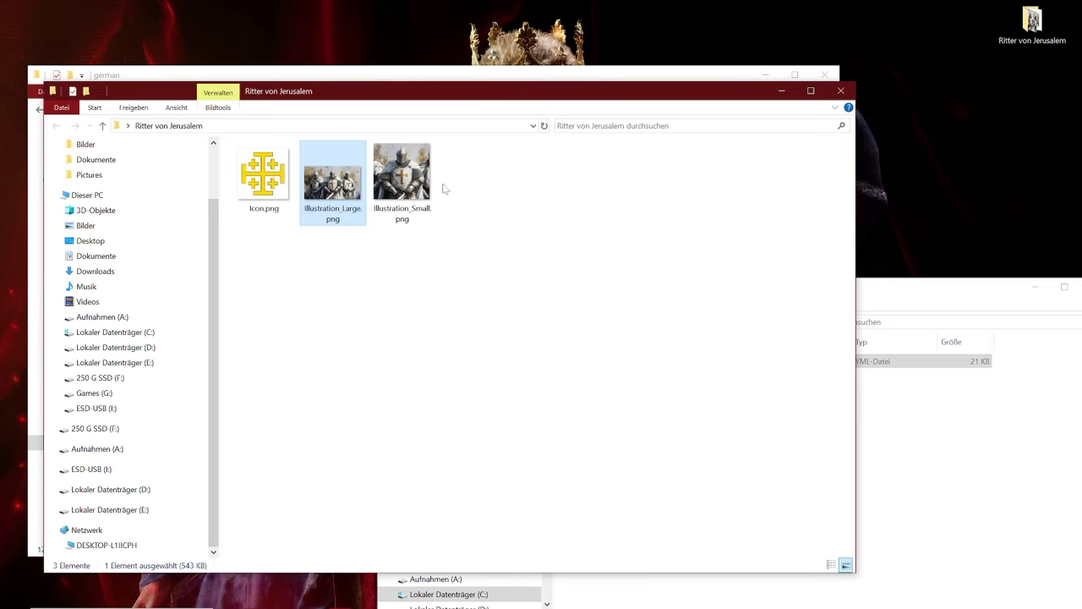
# - Check the pixel dimensions of Illustration_Small.png in its file properties
pyautogui.rightClick(399, 182)
pyautogui.click(435, 600)
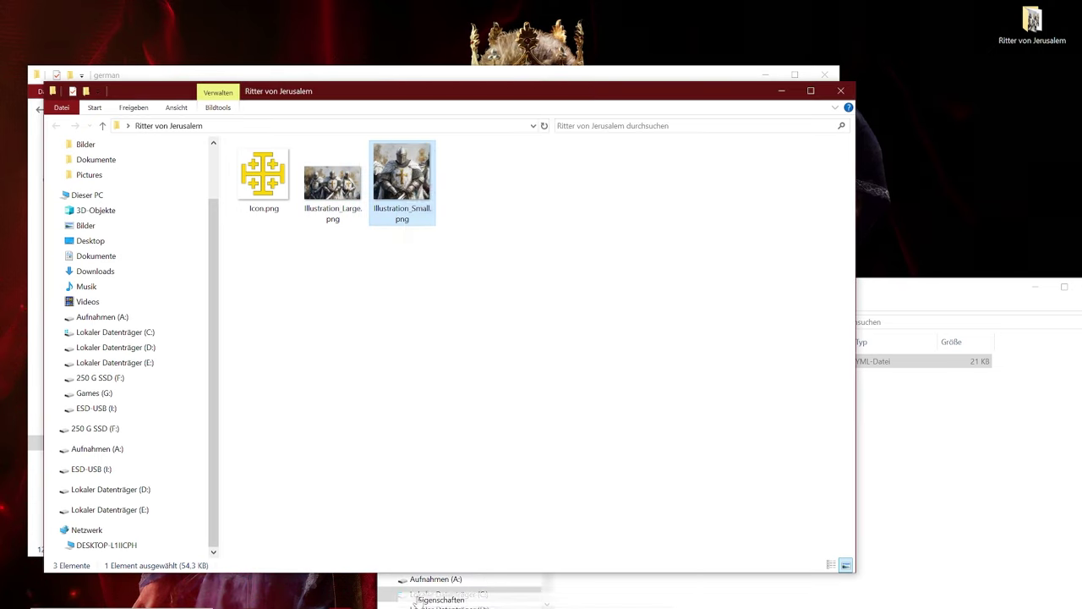
pyautogui.click(496, 209)
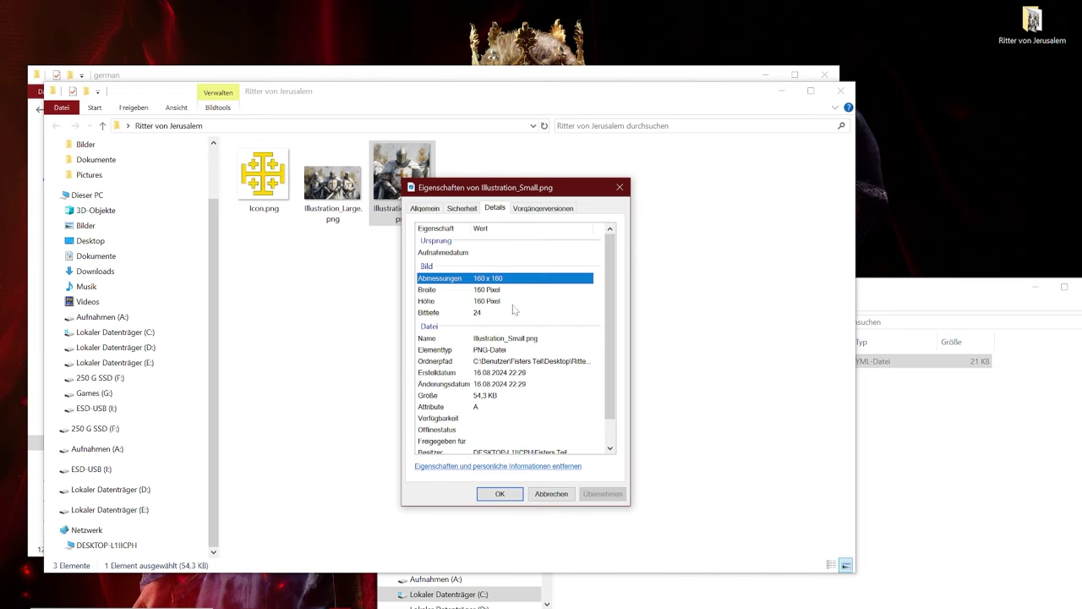
pyautogui.click(620, 187)
# - Check the pixel dimensions of Icon.png in its file properties
pyautogui.click(294, 180)
pyautogui.rightClick(295, 180)
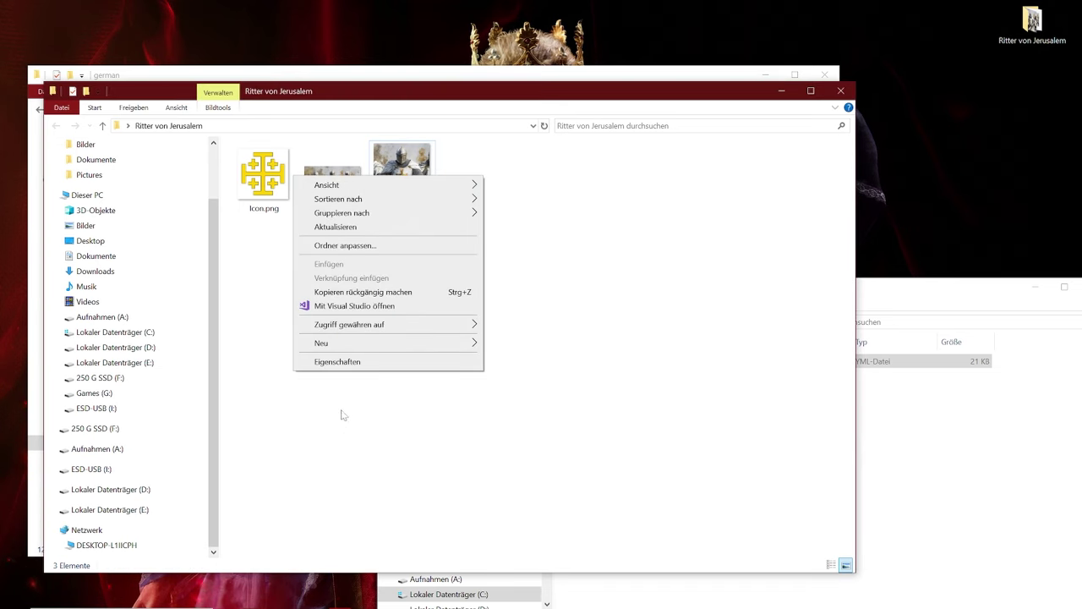
pyautogui.click(345, 360)
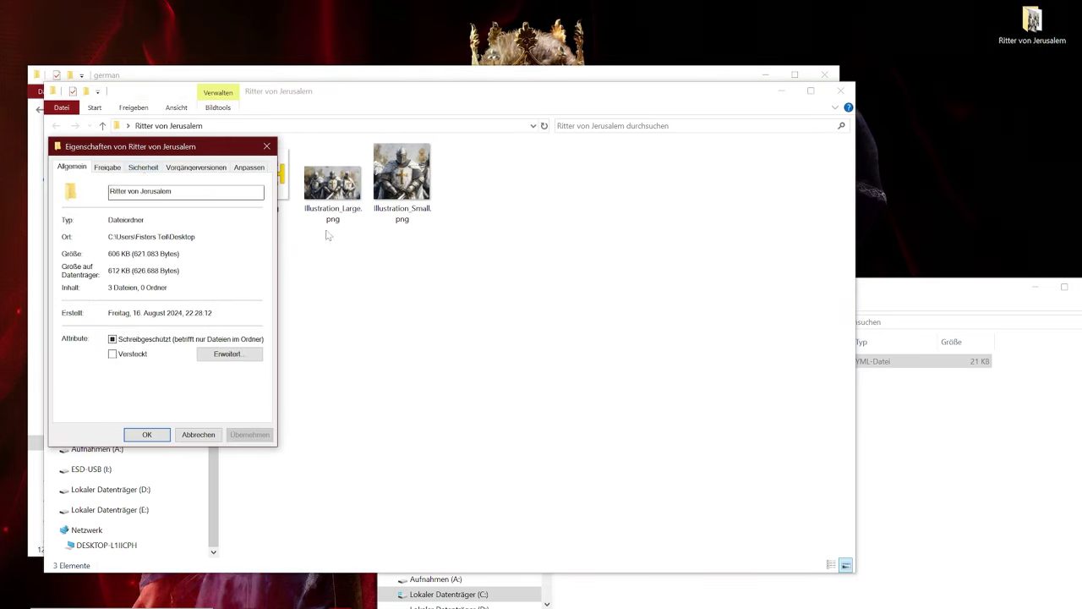
pyautogui.click(279, 169)
pyautogui.hotkey('shift', 'F10')
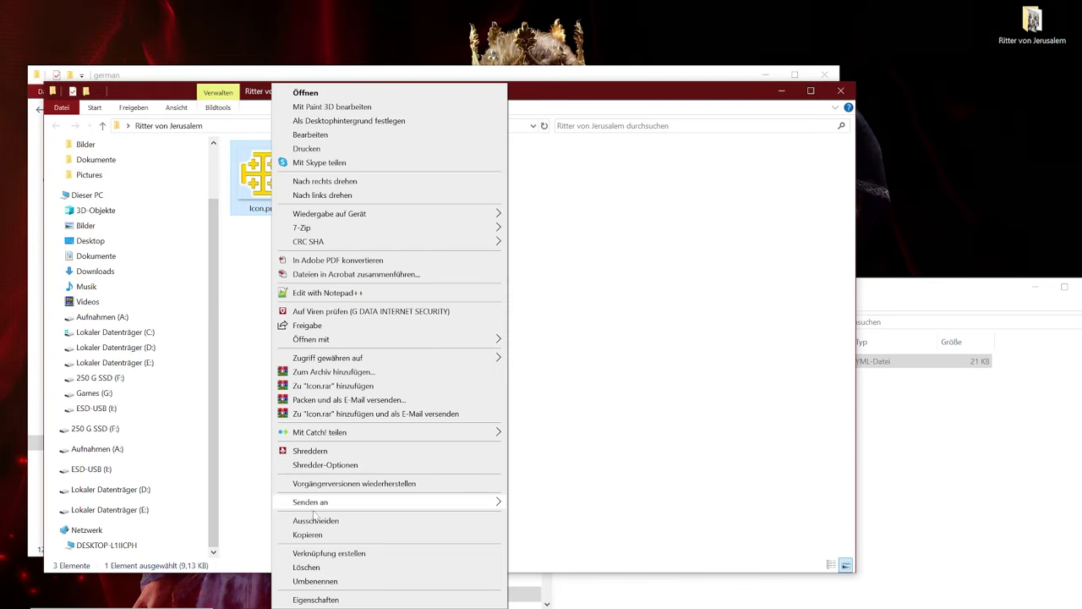
pyautogui.click(316, 600)
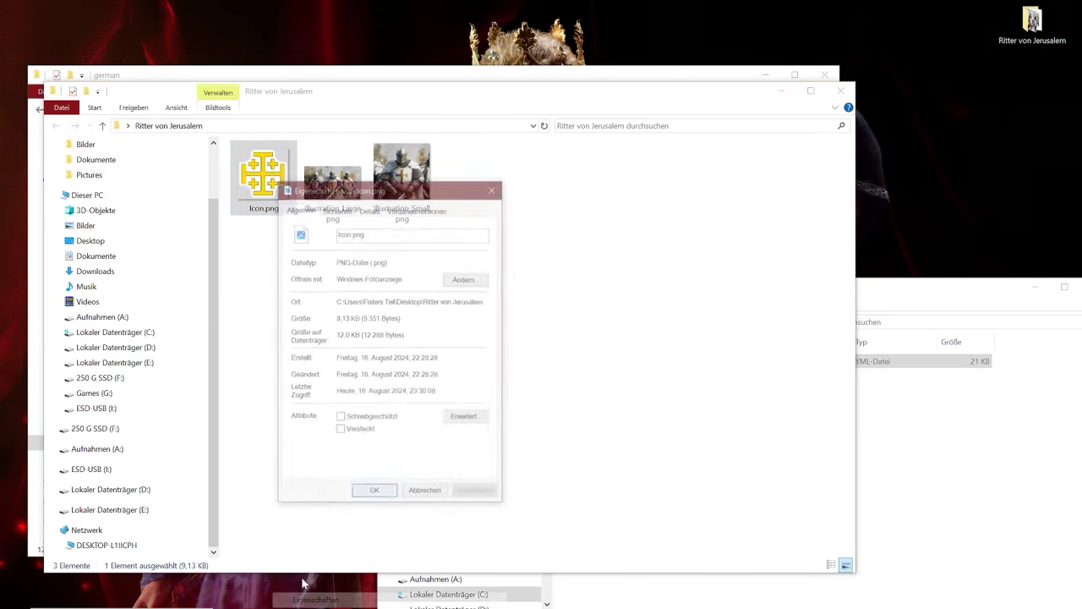
pyautogui.click(372, 209)
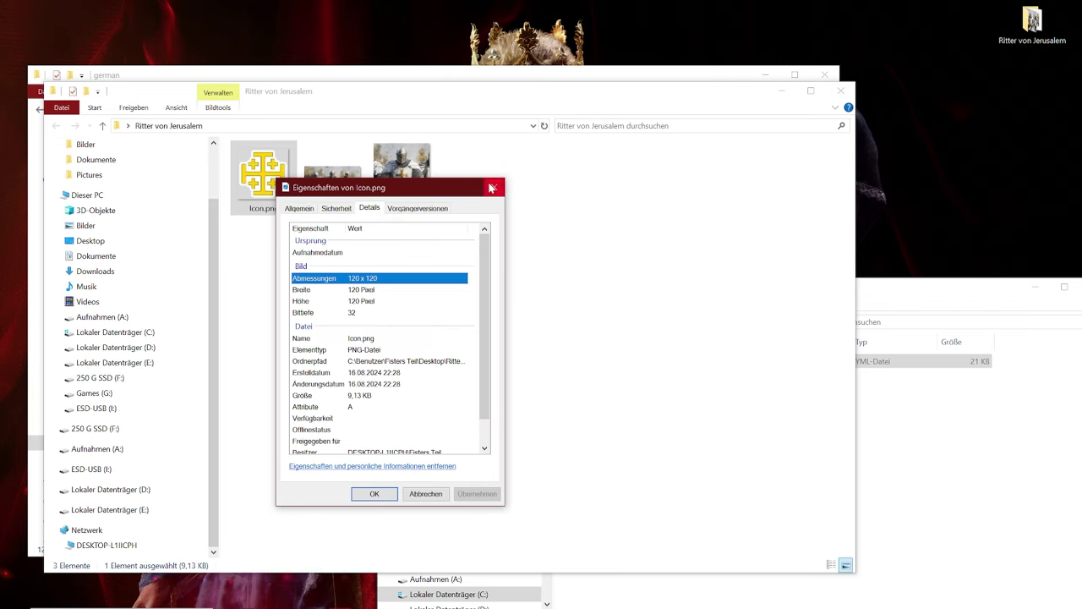
pyautogui.click(493, 187)
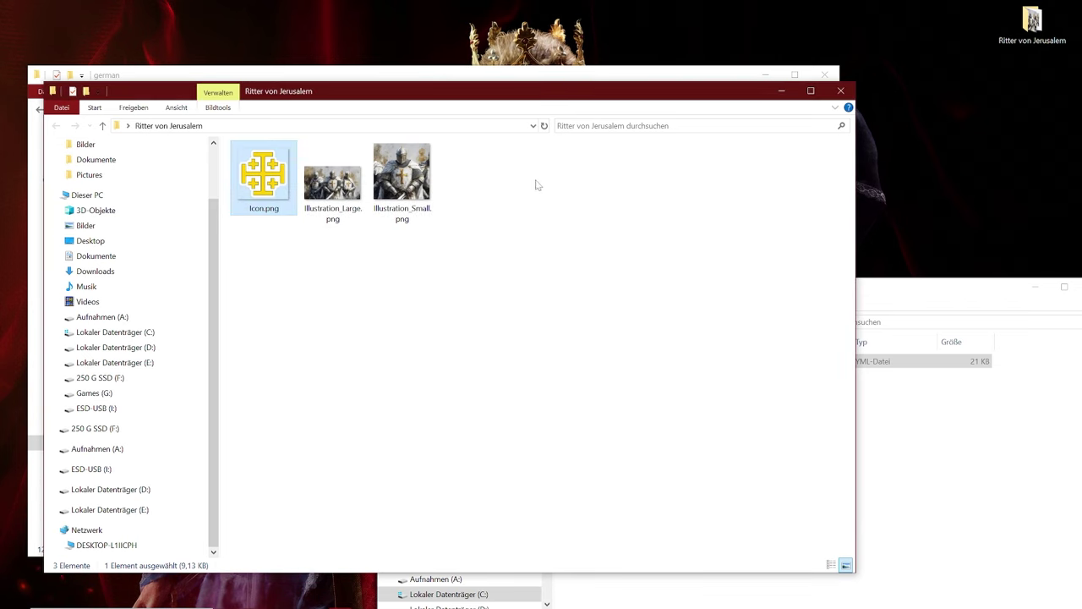
# - Switch to the browser showing Convertio's PNG-to-DDS converter and dismiss the quality rating prompt
pyautogui.moveTo(536, 179); pyautogui.dragTo(335, 352)
pyautogui.click(336, 353)
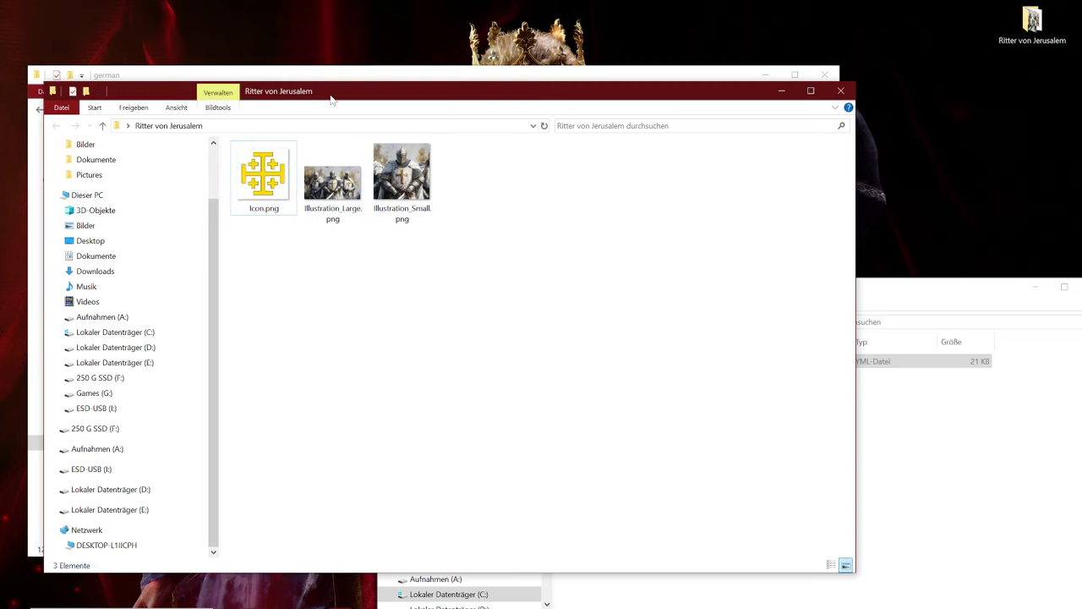
pyautogui.moveTo(331, 100); pyautogui.dragTo(384, 102)
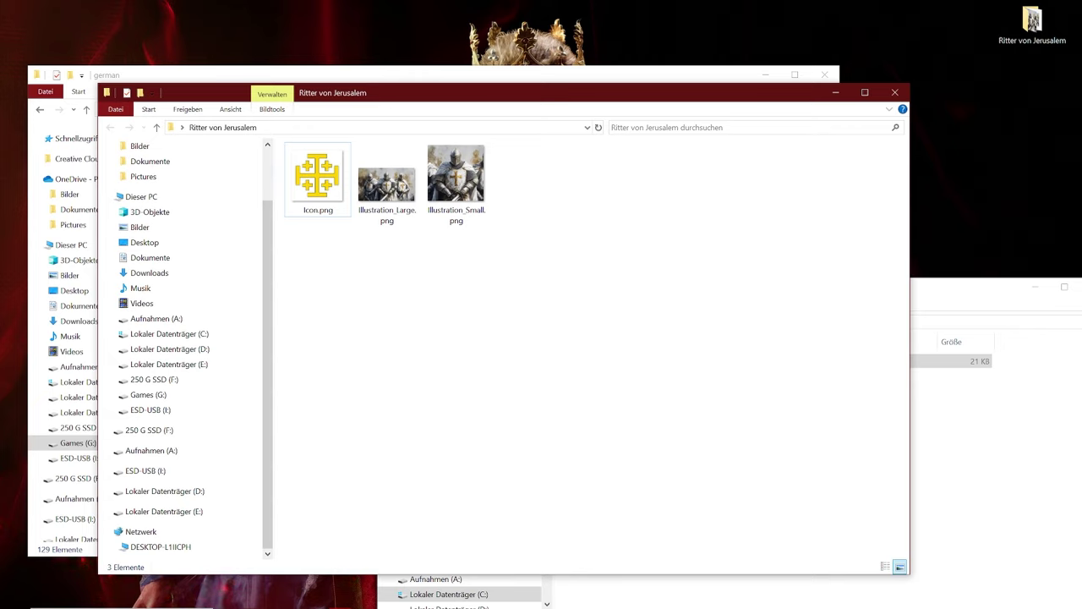
pyautogui.click(277, 584)
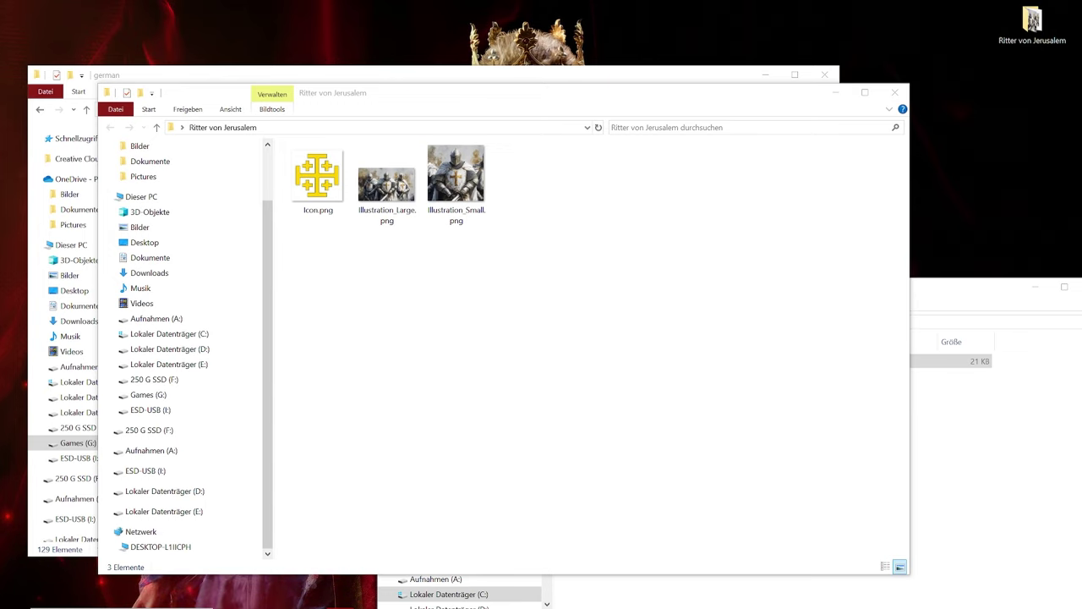
pyautogui.hotkey('alt', 'Tab')
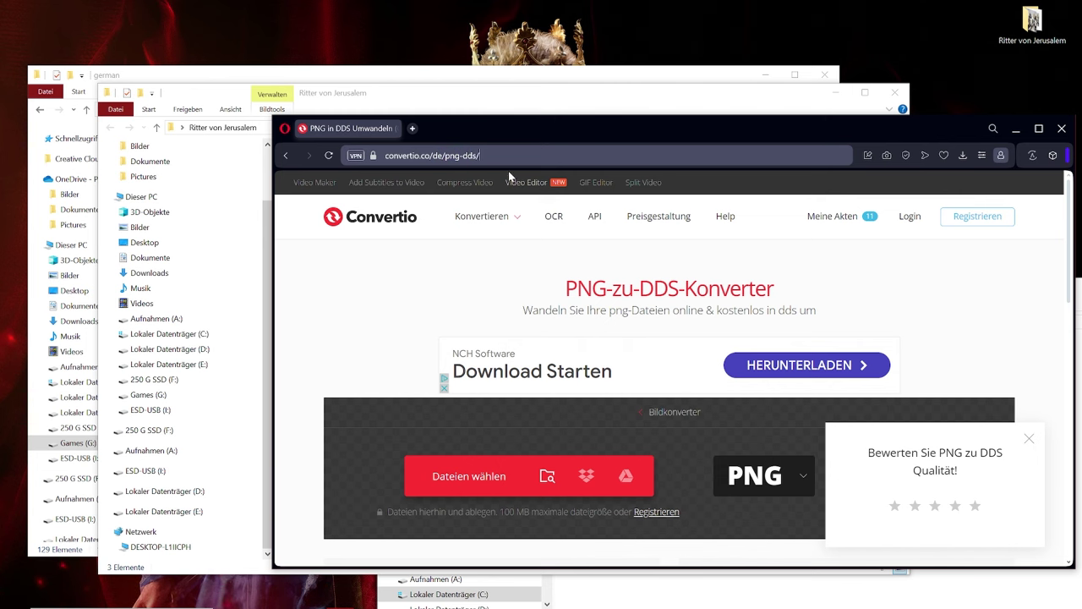
pyautogui.moveTo(824, 140); pyautogui.dragTo(723, 122)
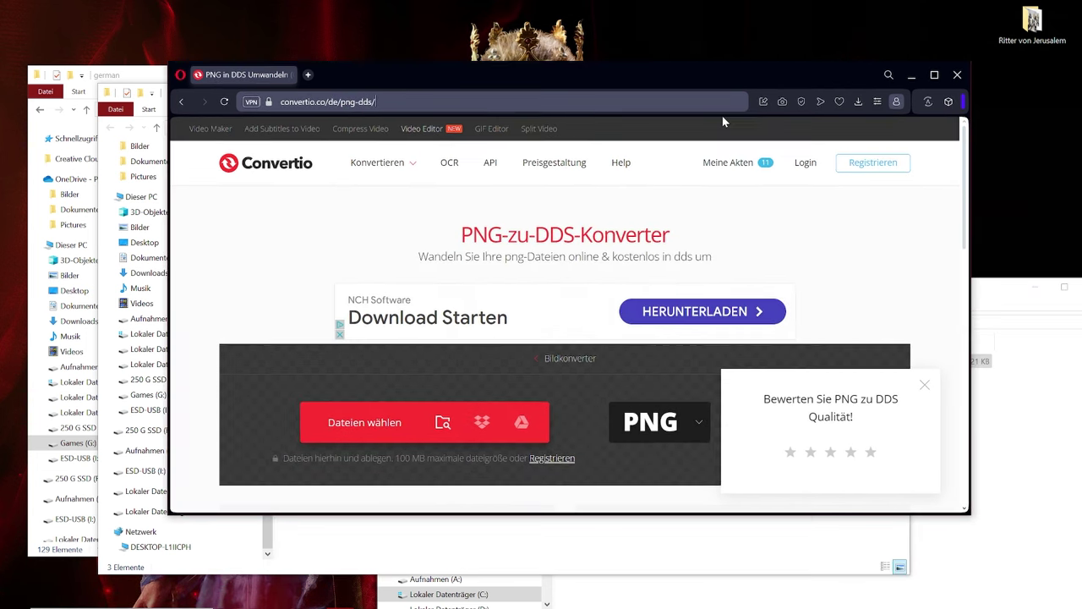
pyautogui.click(923, 386)
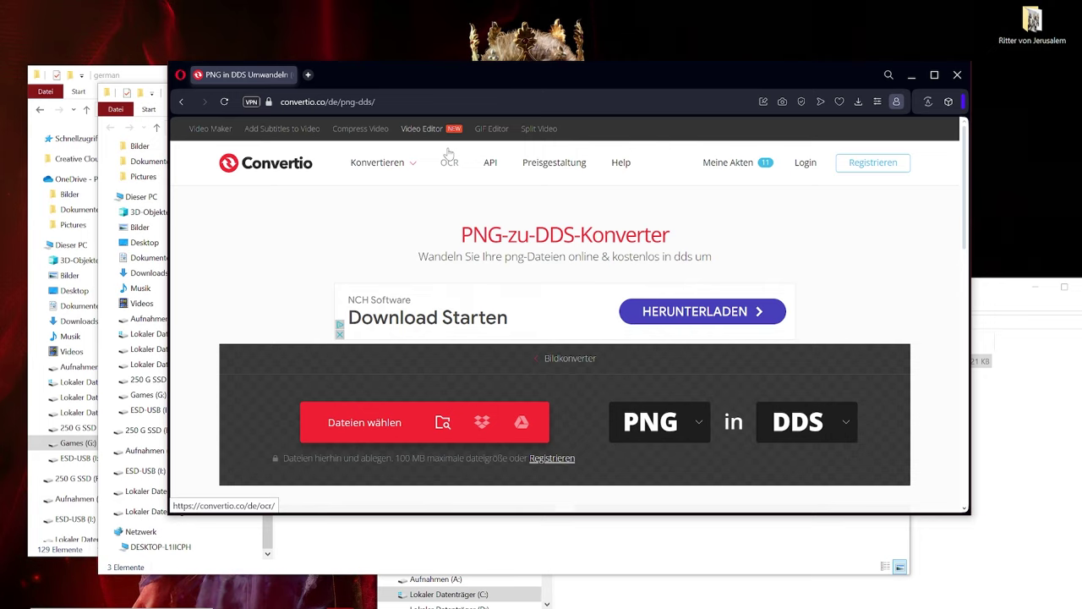
# - Arrange the image folder above the converter page and add Icon.png, Illustration_Large.png and Illustration_Small.png for conversion
pyautogui.moveTo(420, 77); pyautogui.dragTo(426, 200)
pyautogui.click(449, 100)
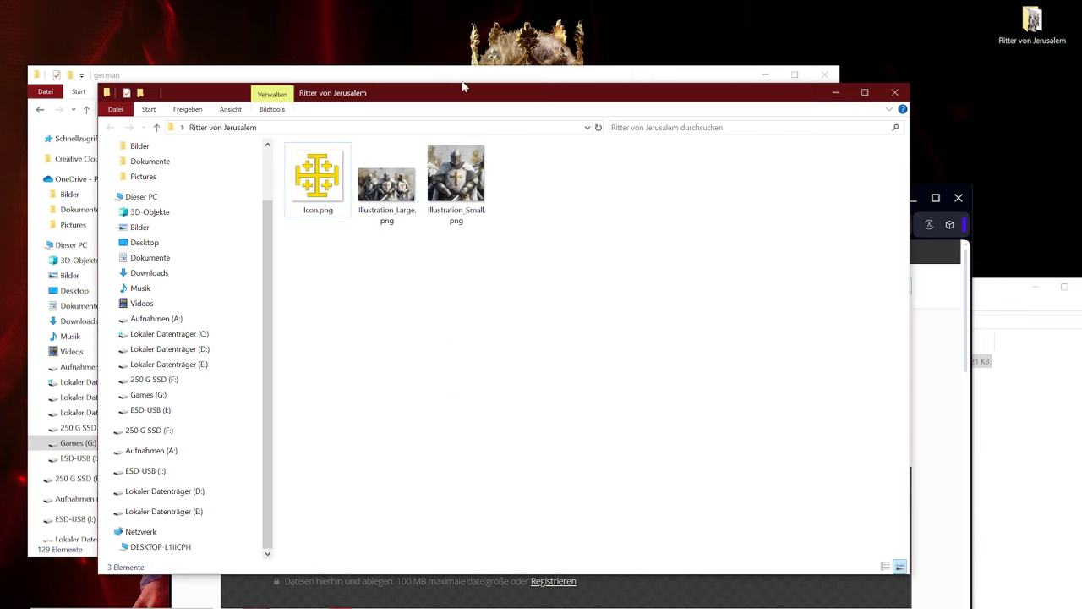
pyautogui.moveTo(495, 85); pyautogui.dragTo(495, 57)
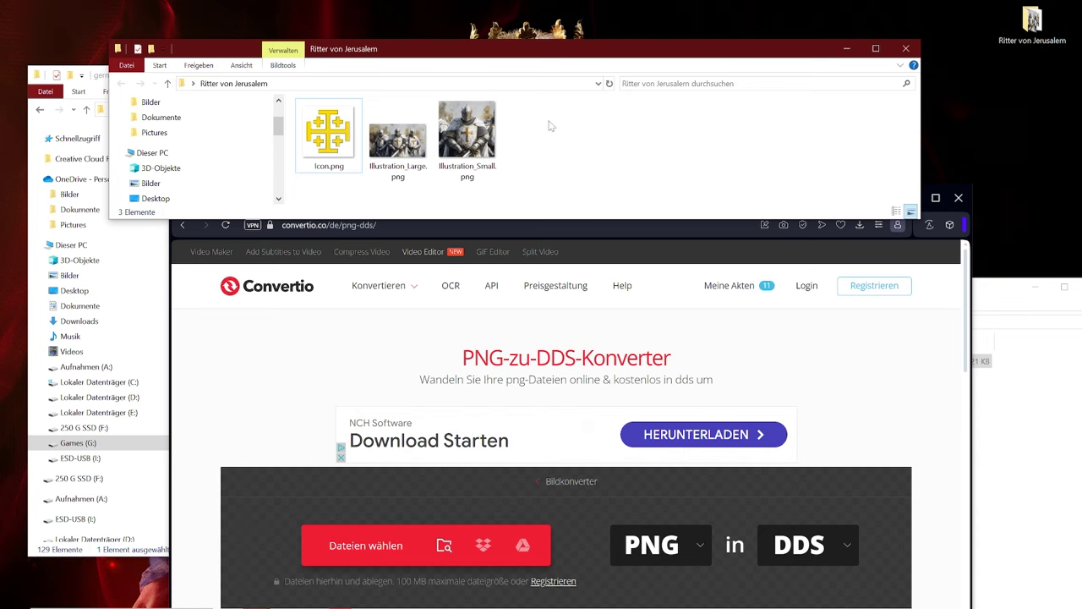
pyautogui.moveTo(580, 133); pyautogui.dragTo(298, 179)
pyautogui.moveTo(345, 127); pyautogui.dragTo(452, 488)
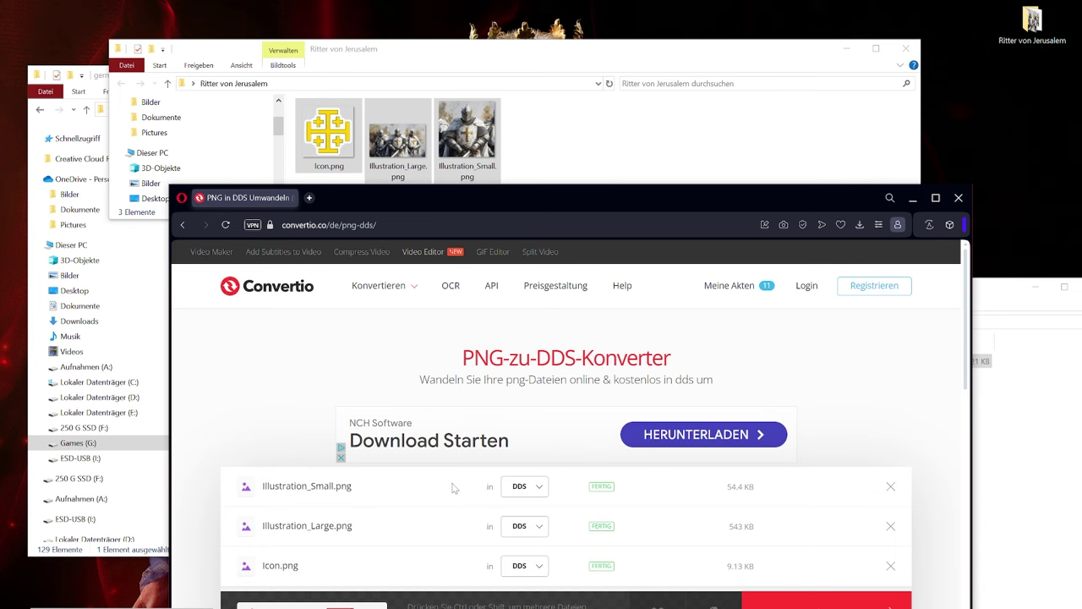
# - Convert the three uploaded PNG images to DDS
pyautogui.moveTo(522, 201); pyautogui.dragTo(530, 79)
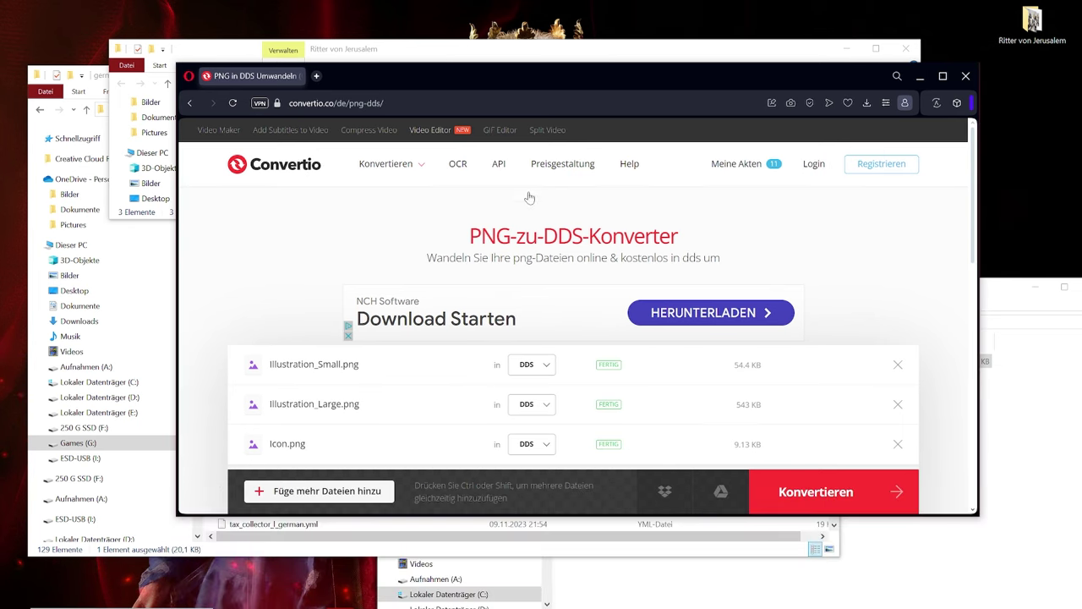
pyautogui.click(812, 492)
pyautogui.scroll(-2, 699, 307)
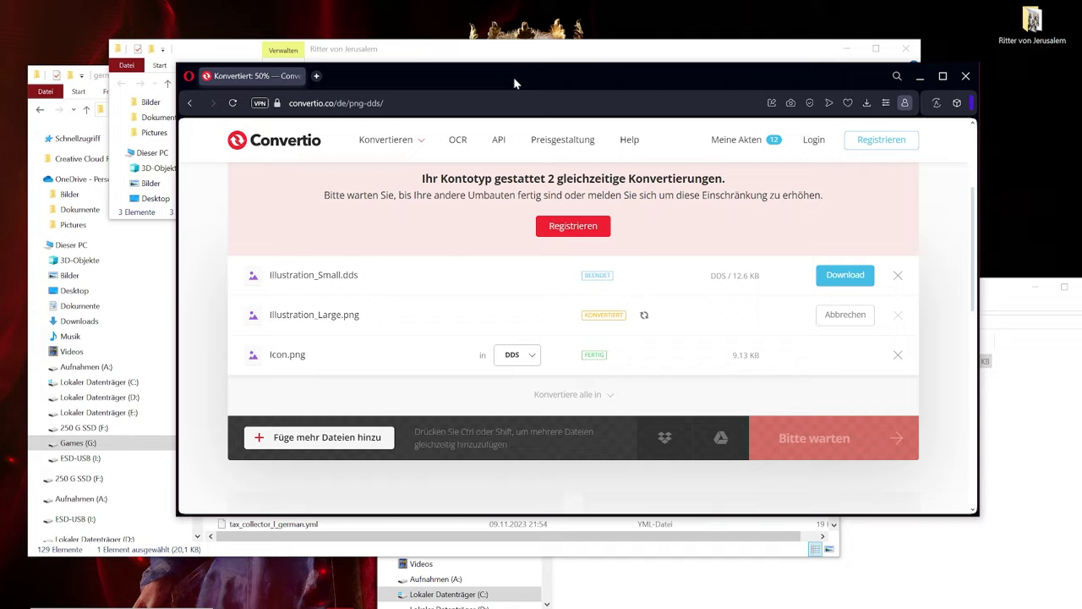
pyautogui.moveTo(514, 77); pyautogui.dragTo(506, 183)
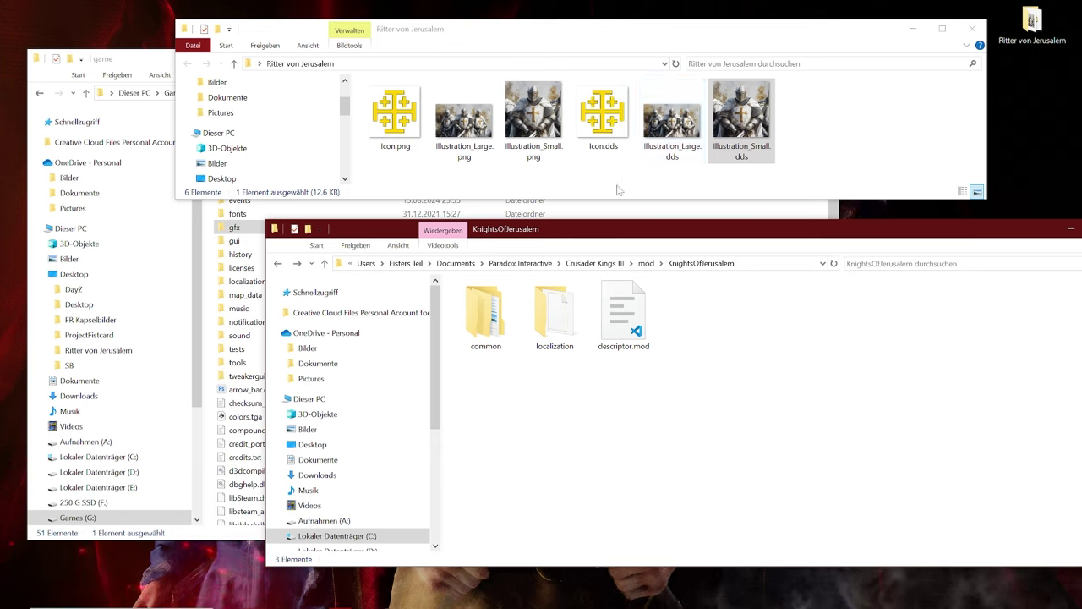
# - Review the DDS versions of the icon and both illustrations in the Ritter von Jerusalem folder
pyautogui.moveTo(604, 183); pyautogui.dragTo(804, 119)
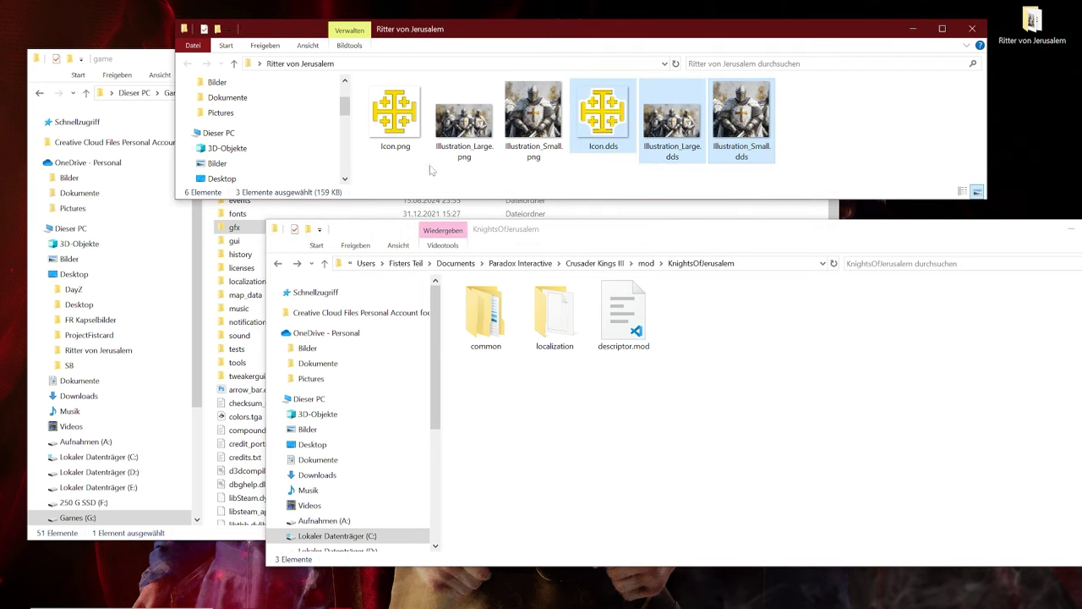
pyautogui.moveTo(580, 185); pyautogui.dragTo(808, 95)
pyautogui.click(789, 119)
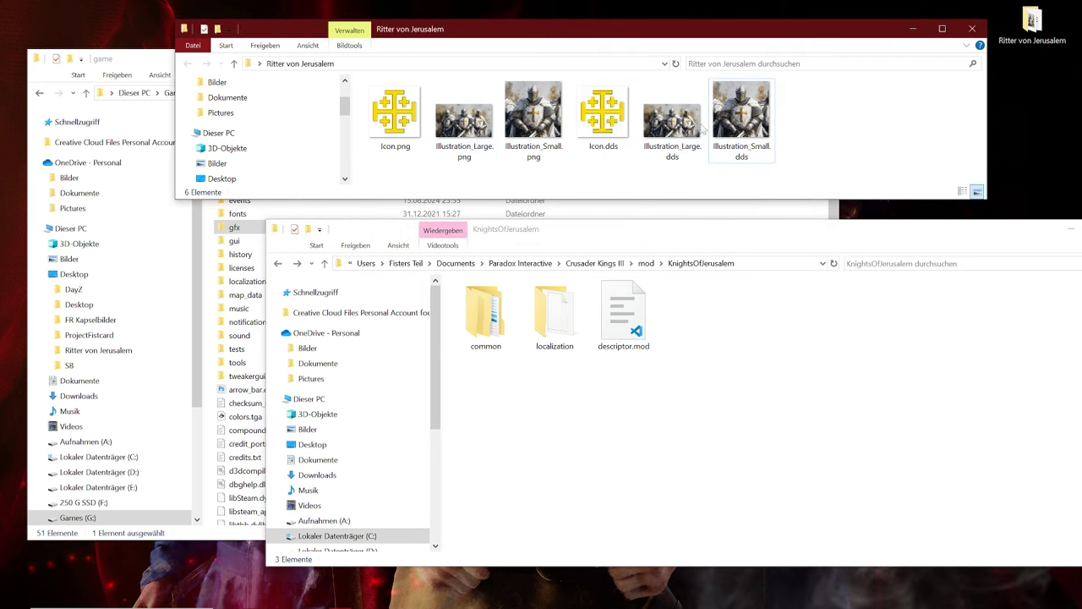
pyautogui.moveTo(673, 153)
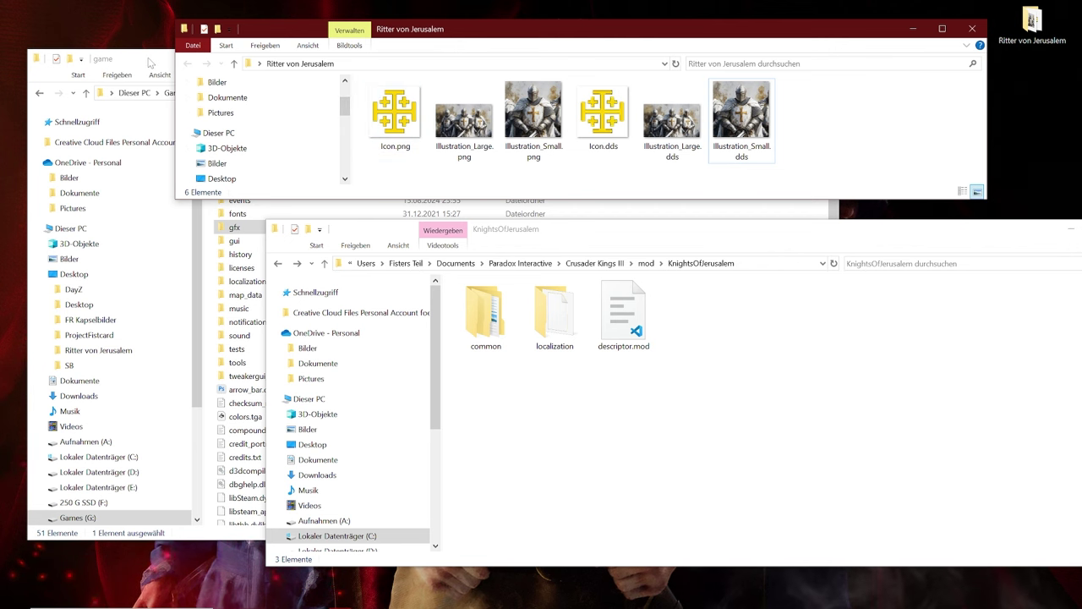
# - Open the interface folder inside gfx in the Crusader Kings III game directory
pyautogui.click(149, 534)
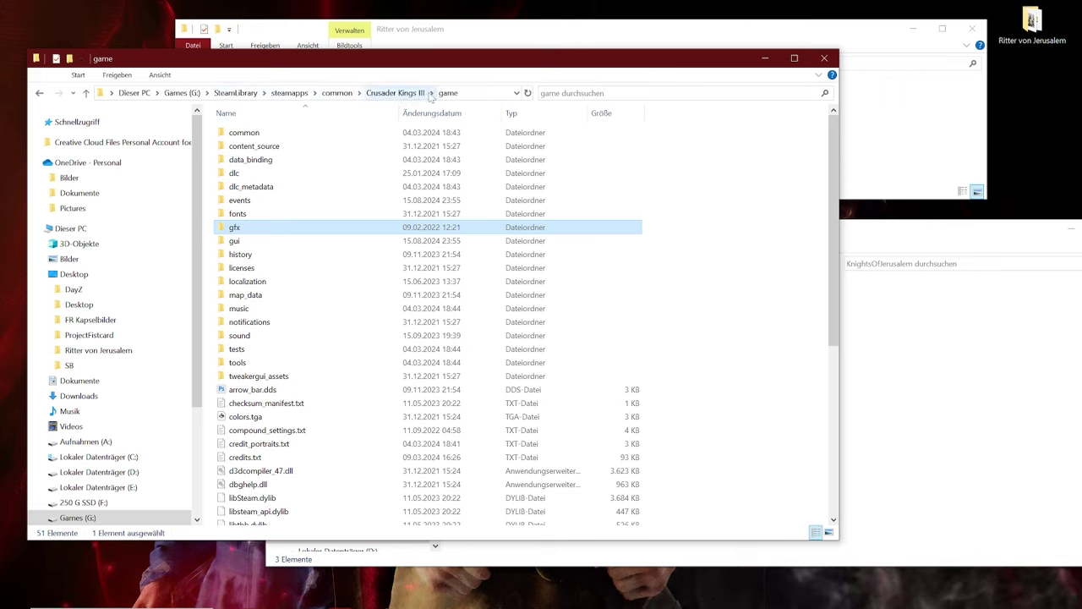
pyautogui.click(701, 218)
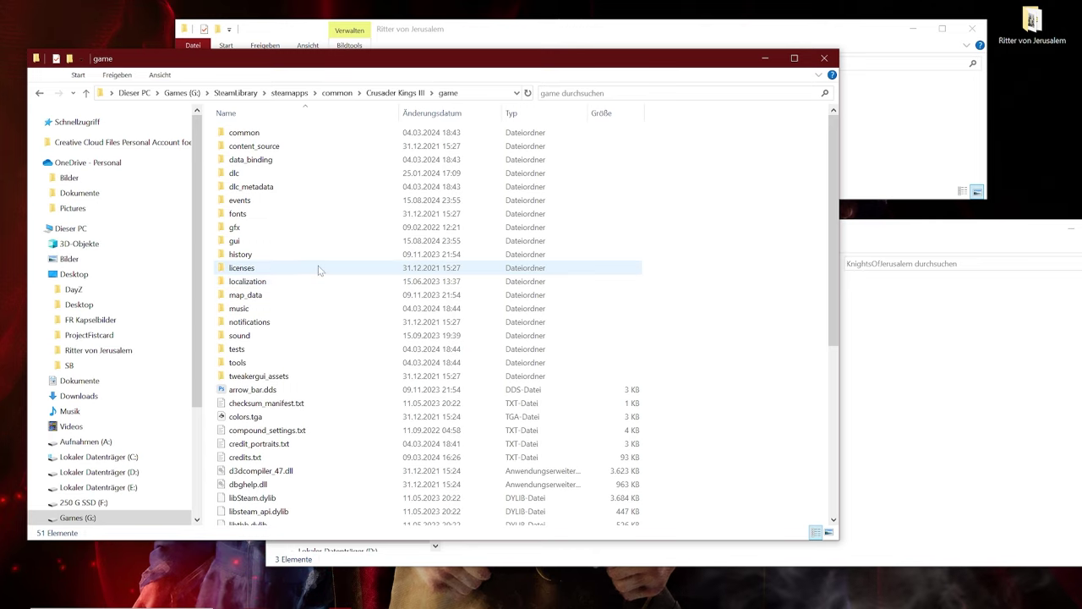
pyautogui.click(290, 227)
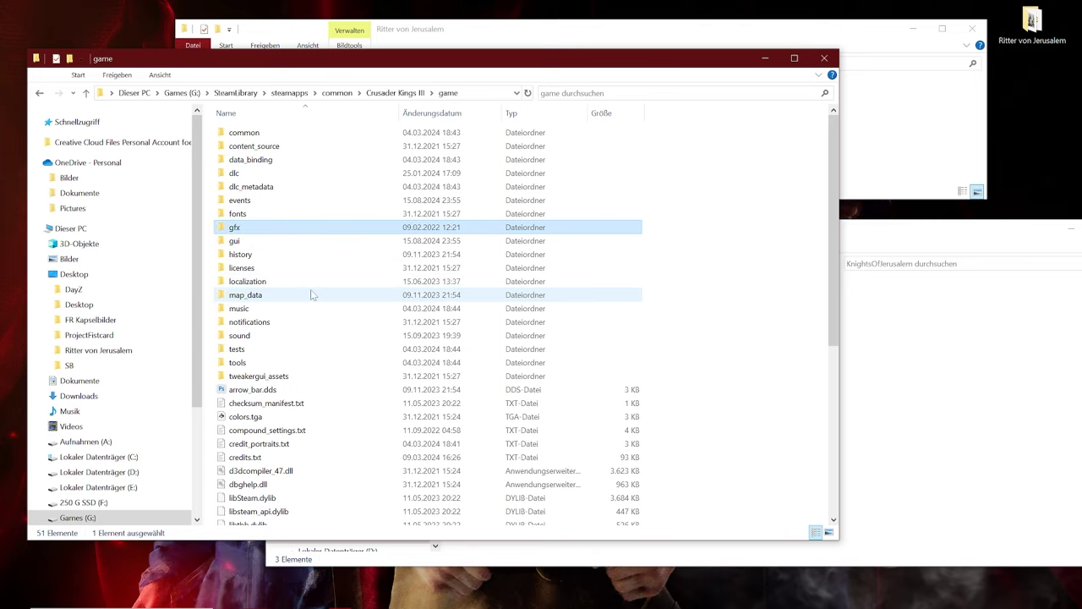
pyautogui.press('Return')
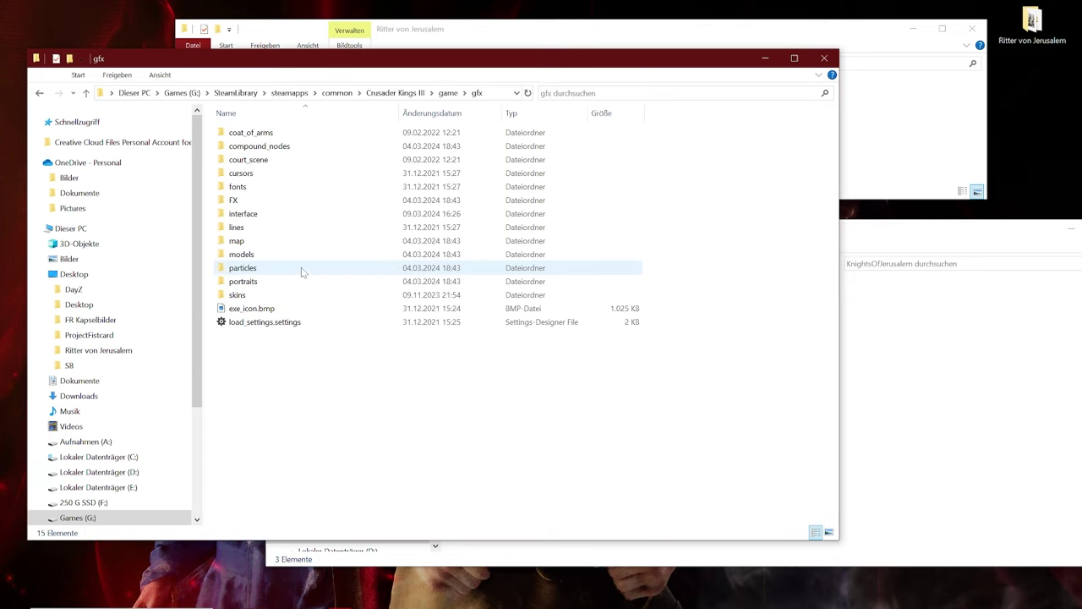
pyautogui.click(302, 215)
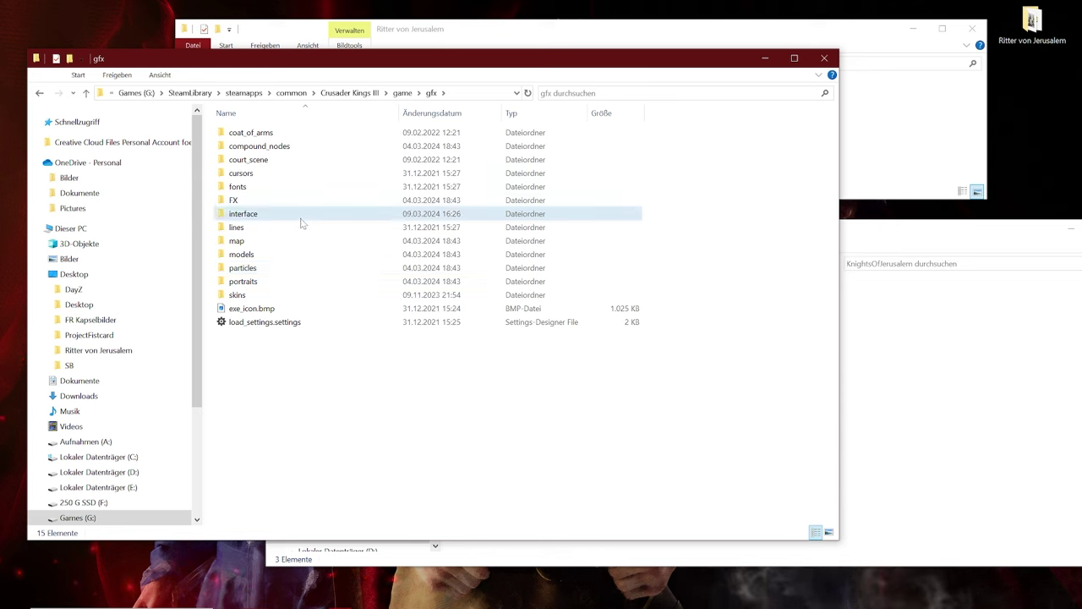
pyautogui.press('Return')
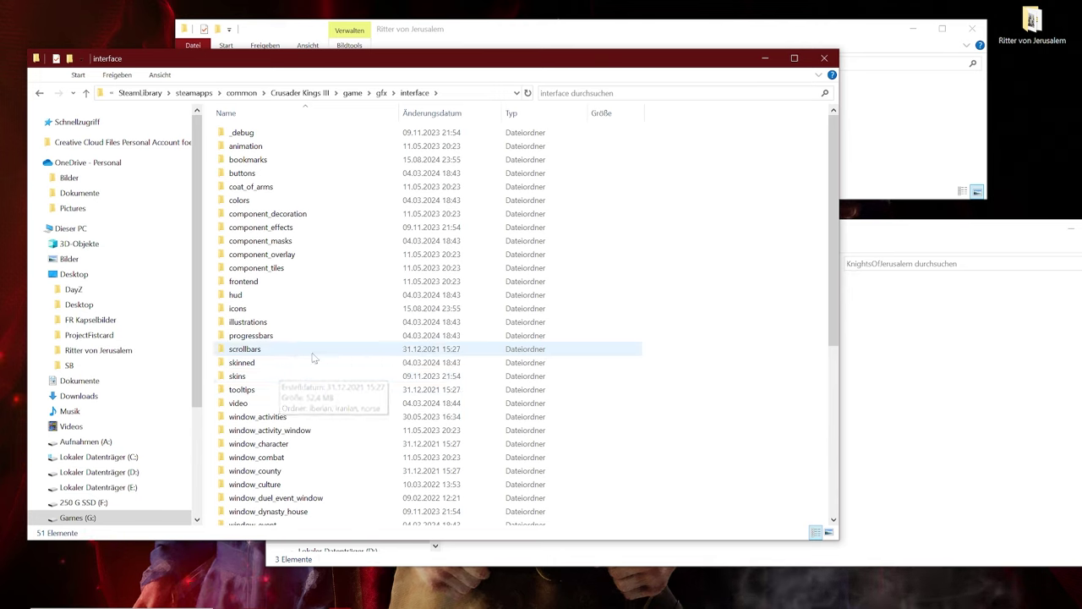
# - Browse from the game's interface folder into icons and open regimenttypes to examine the existing unit icon files
pyautogui.click(335, 310)
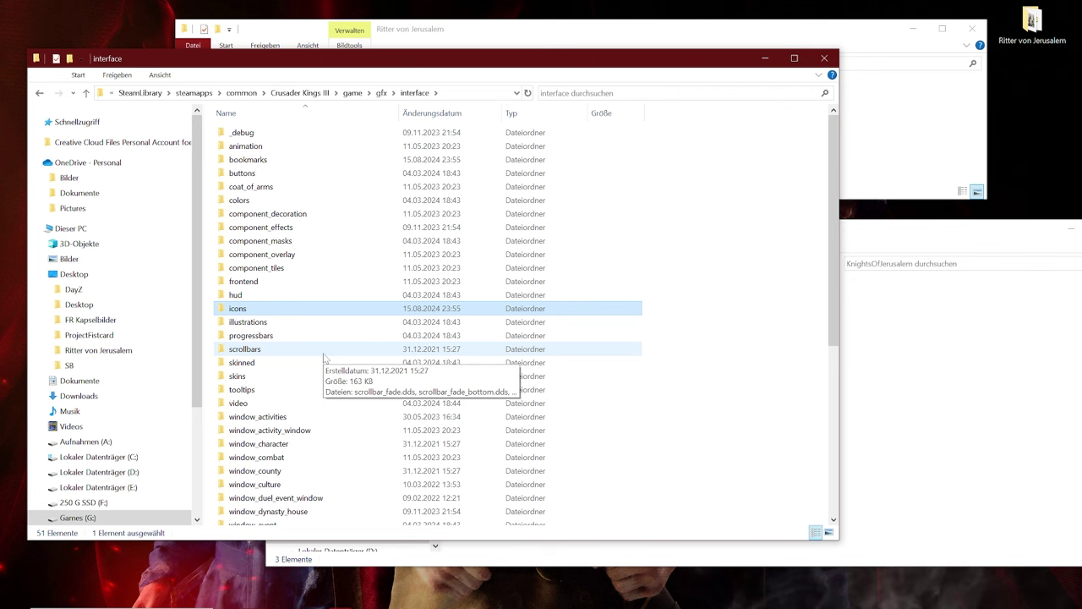
pyautogui.press('Return')
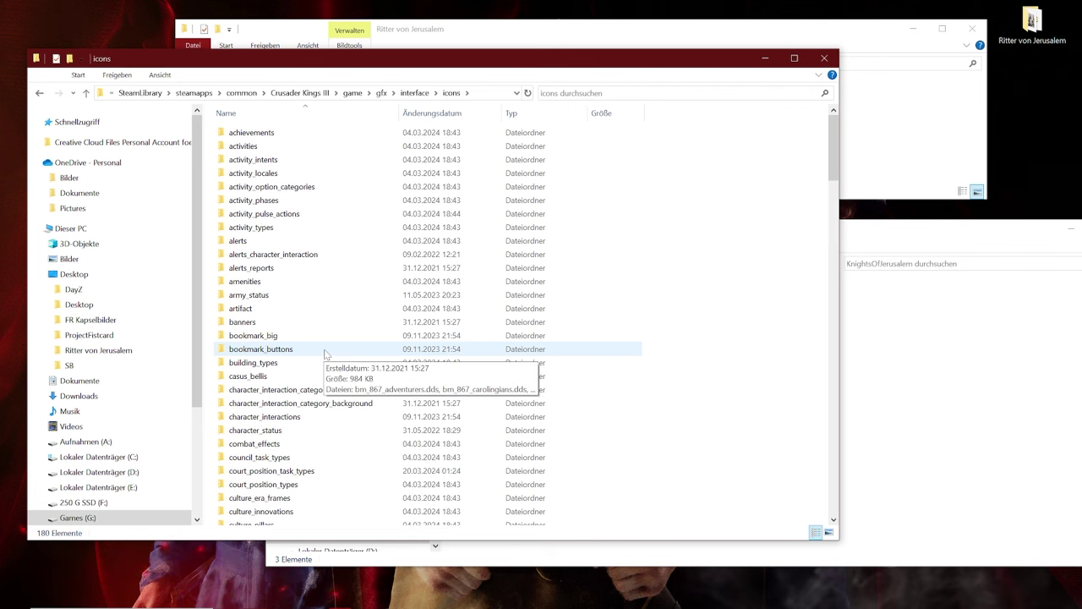
pyautogui.click(567, 32)
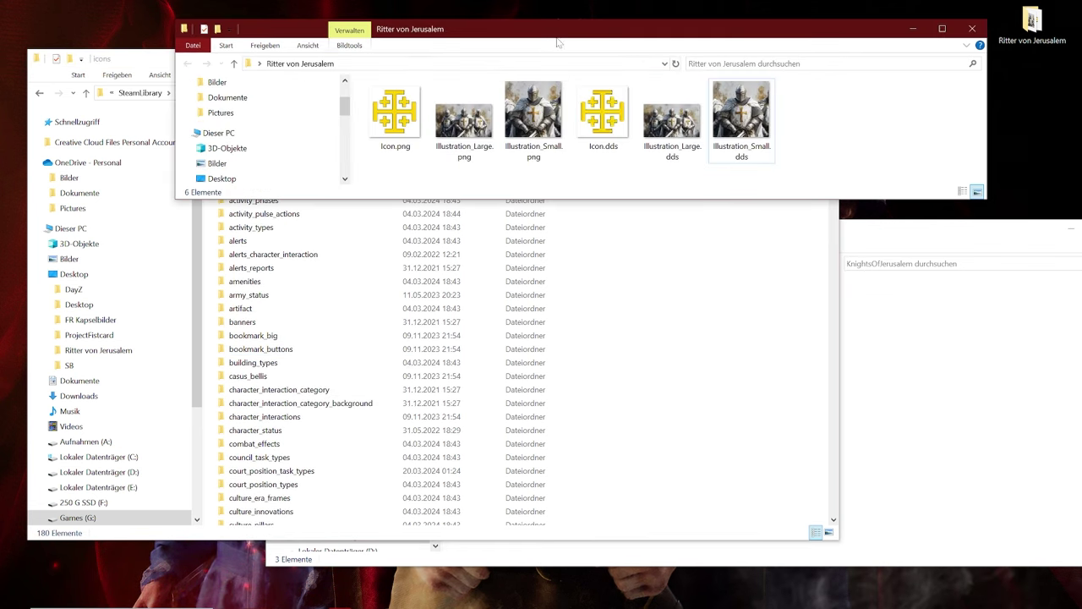
pyautogui.click(167, 59)
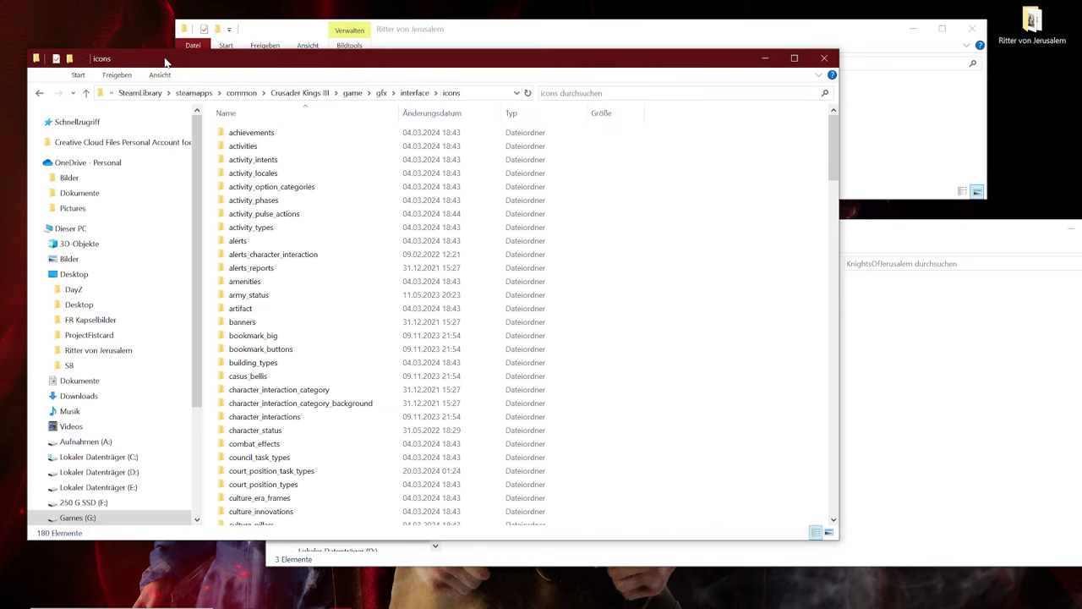
pyautogui.scroll(-13, 309, 368)
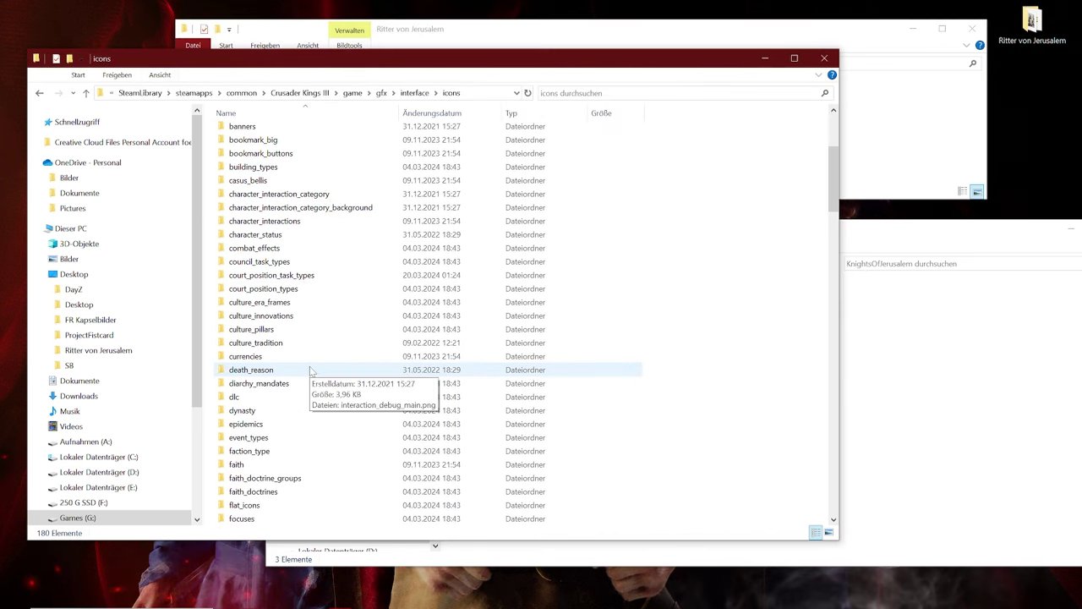
pyautogui.scroll(-7, 310, 369)
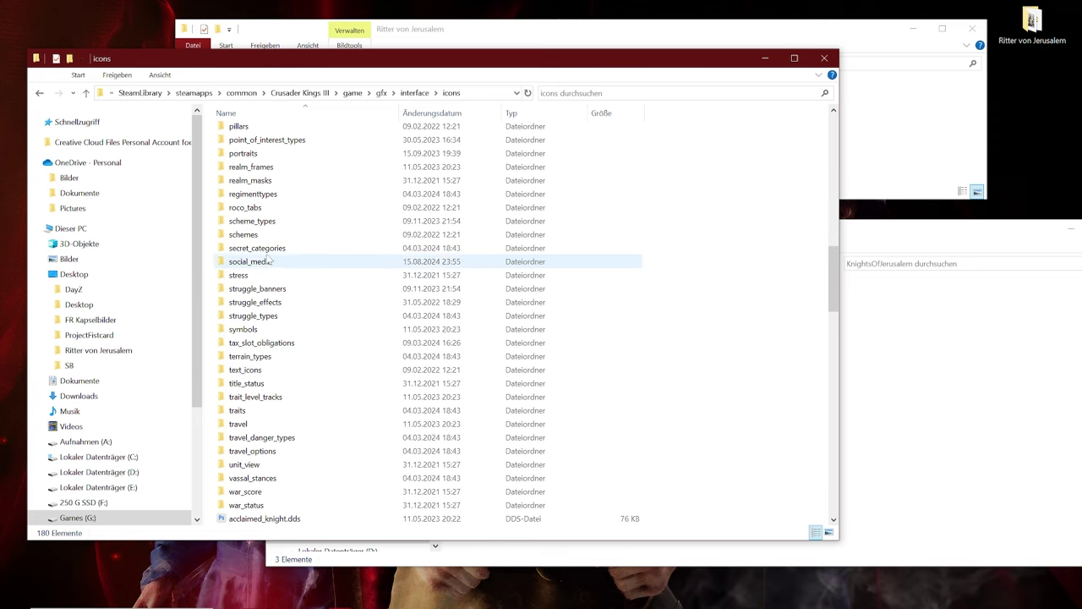
pyautogui.click(262, 194)
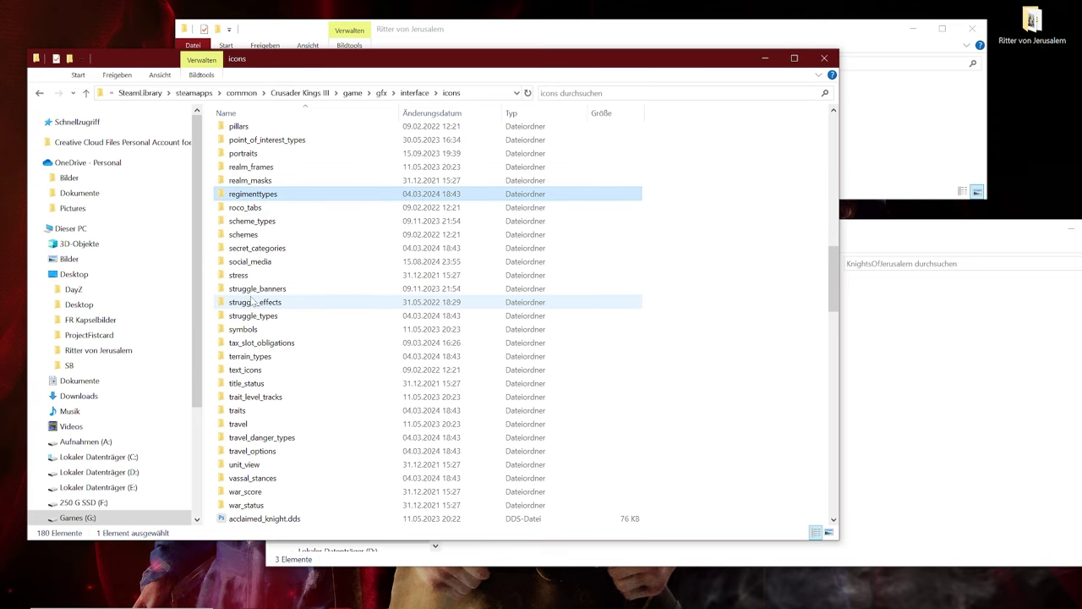
pyautogui.doubleClick(286, 195)
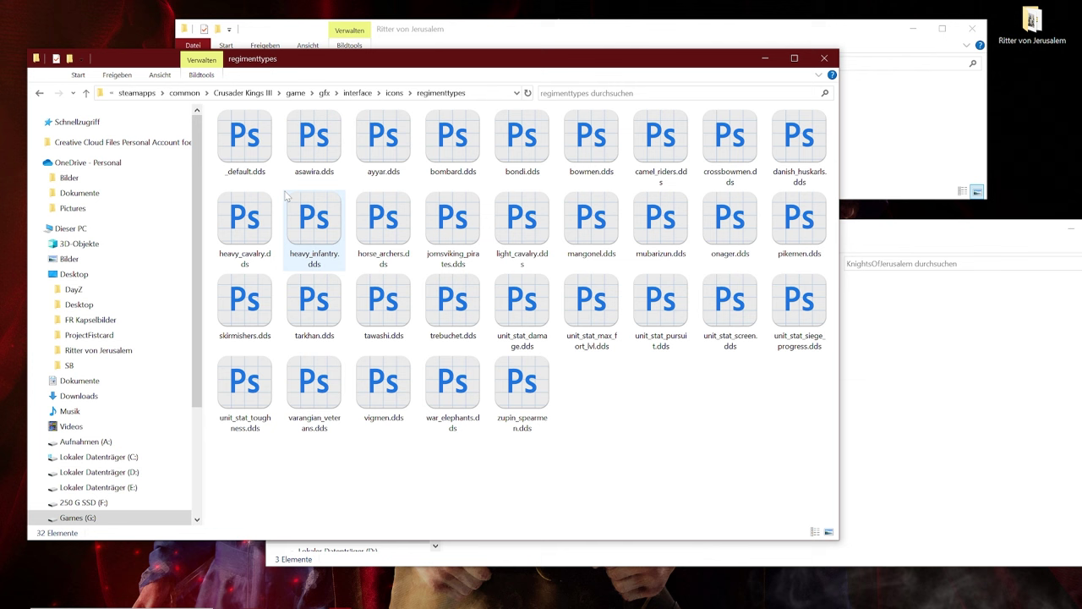
pyautogui.click(40, 94)
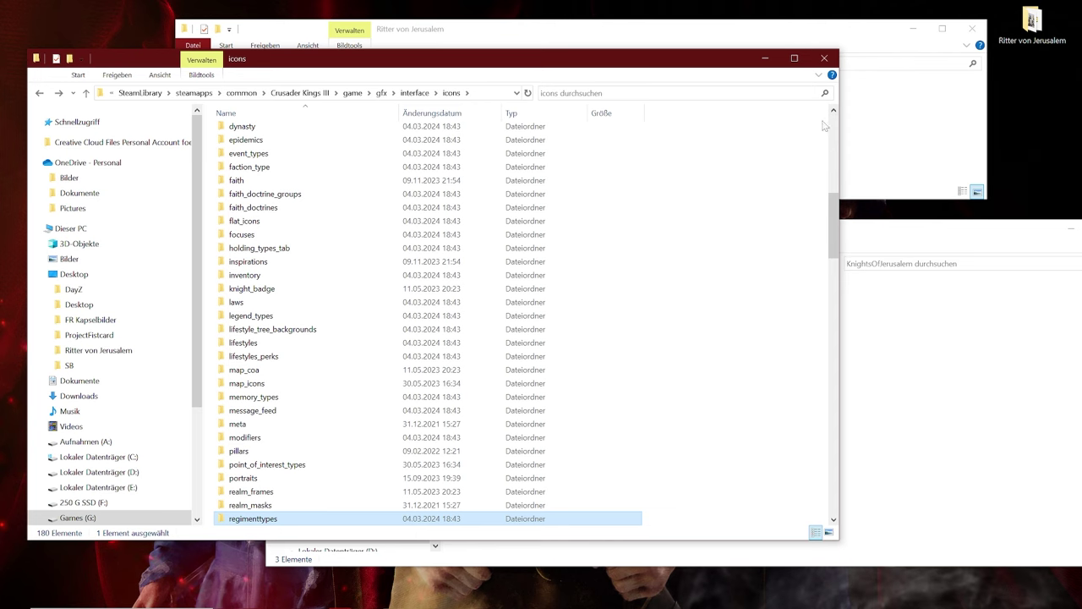
pyautogui.scroll(-3, 413, 324)
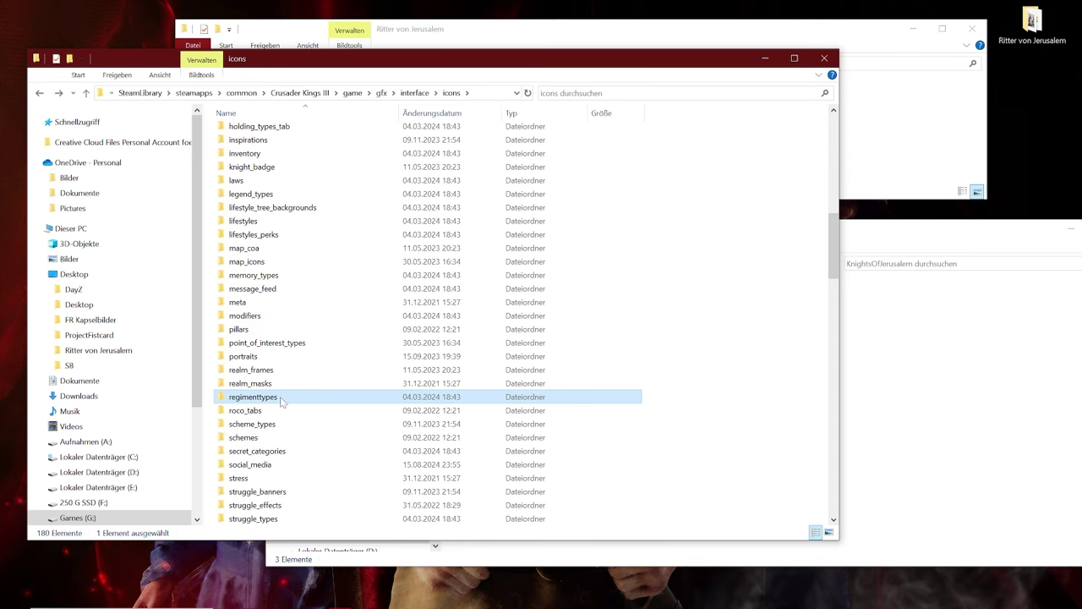
pyautogui.doubleClick(343, 396)
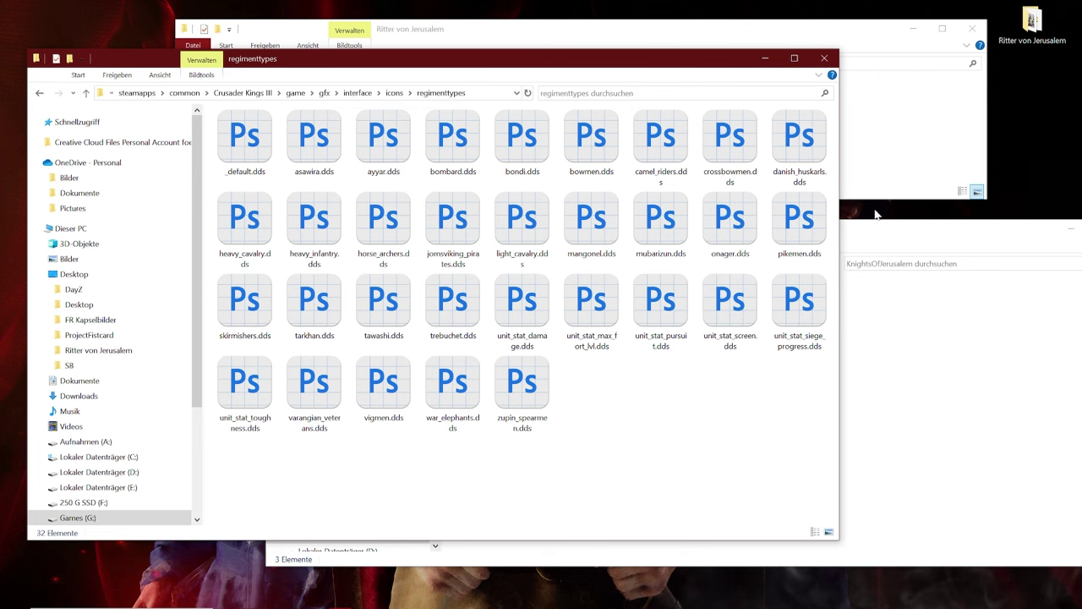
# - Create a folder named gfx in the KnightsOfJerusalem mod folder
pyautogui.click(913, 236)
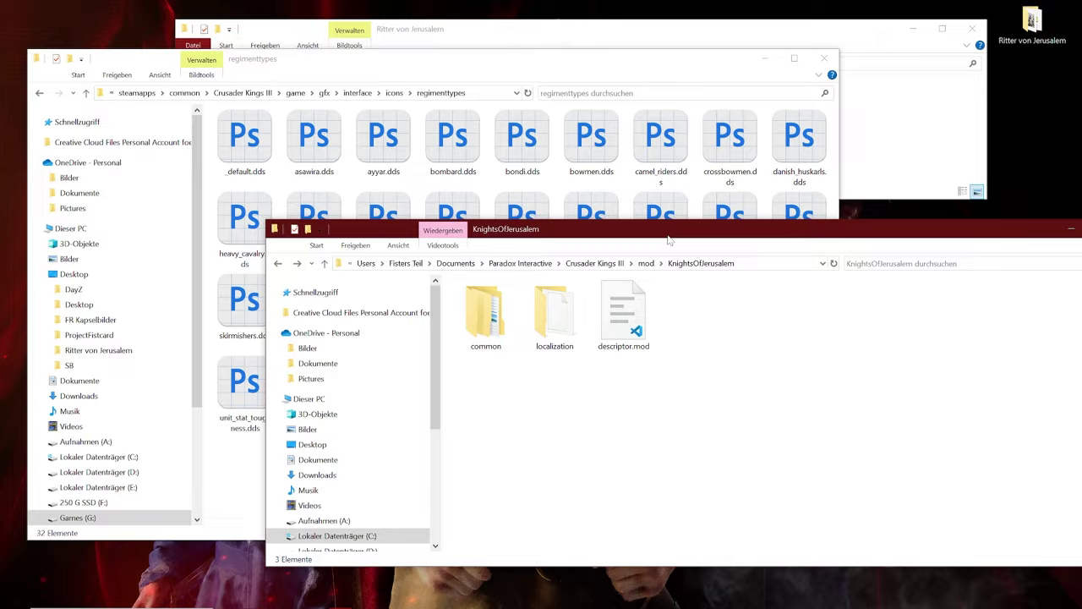
pyautogui.moveTo(668, 240); pyautogui.dragTo(327, 119)
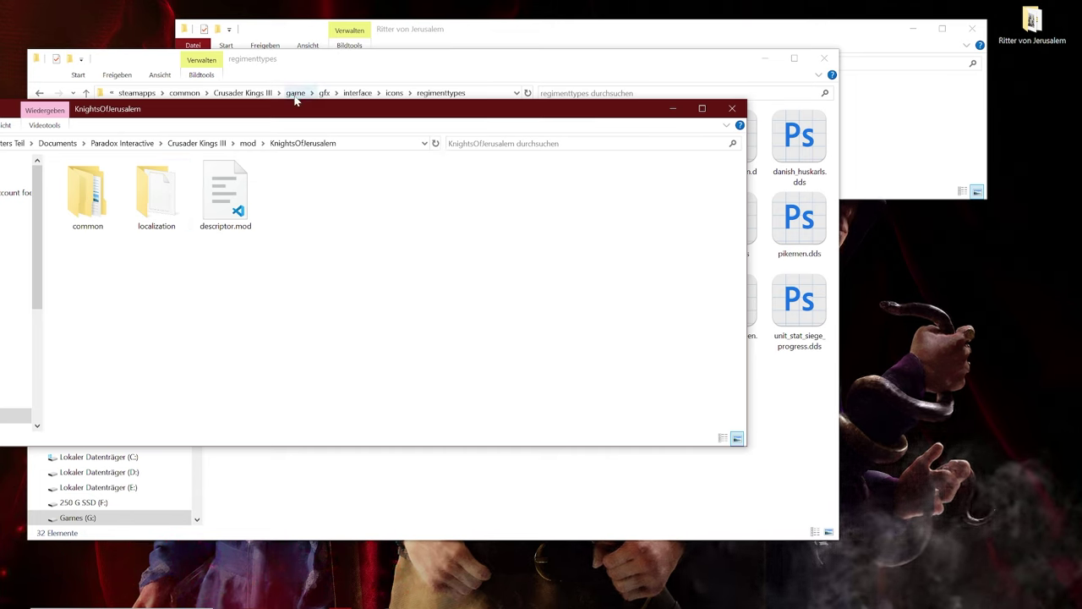
pyautogui.rightClick(332, 209)
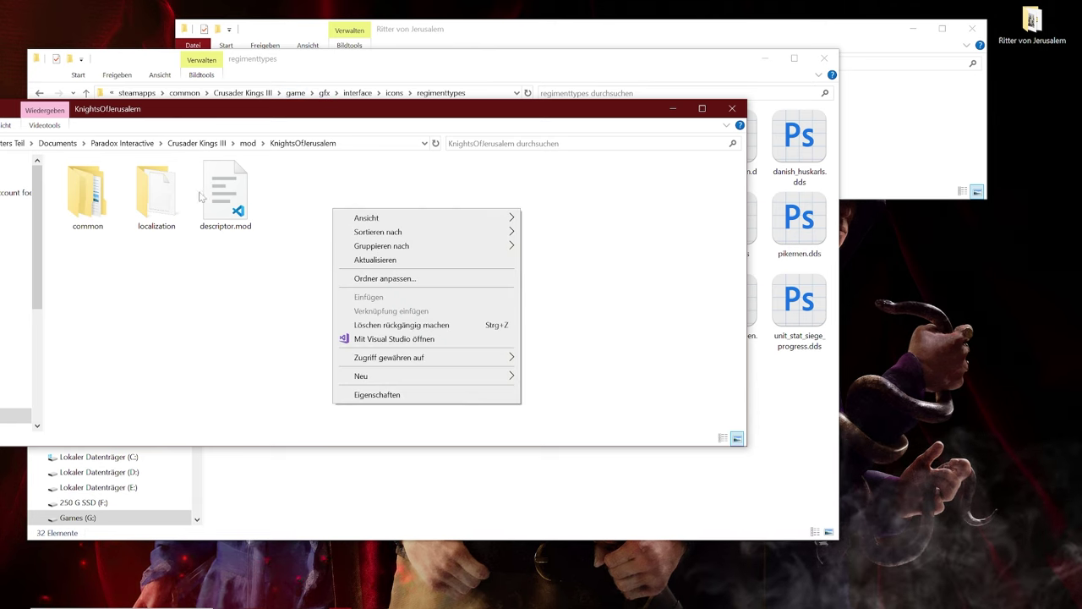
pyautogui.moveTo(427, 375)
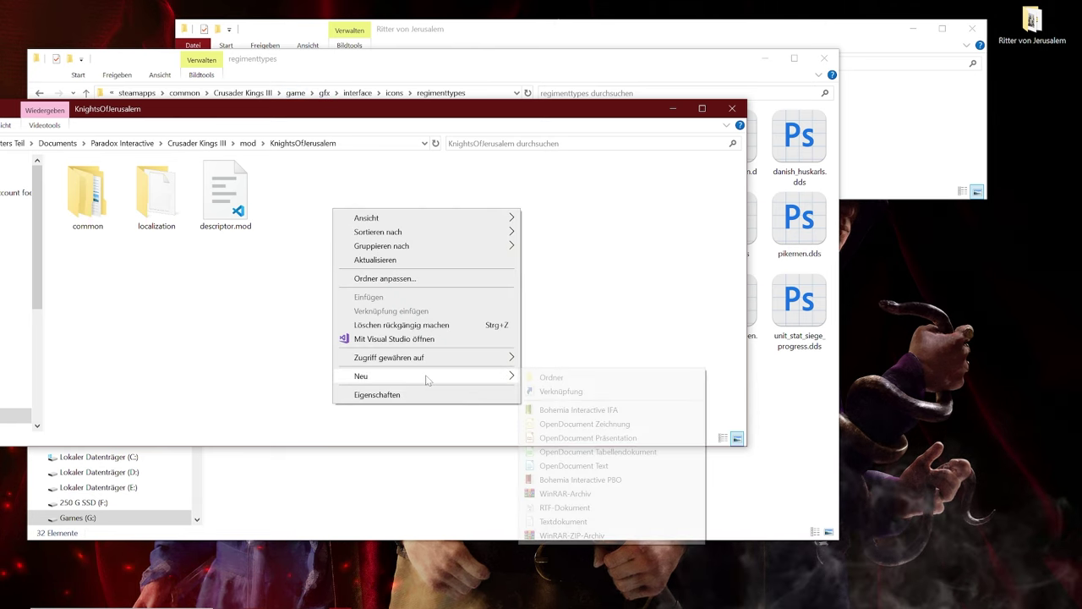
pyautogui.click(550, 377)
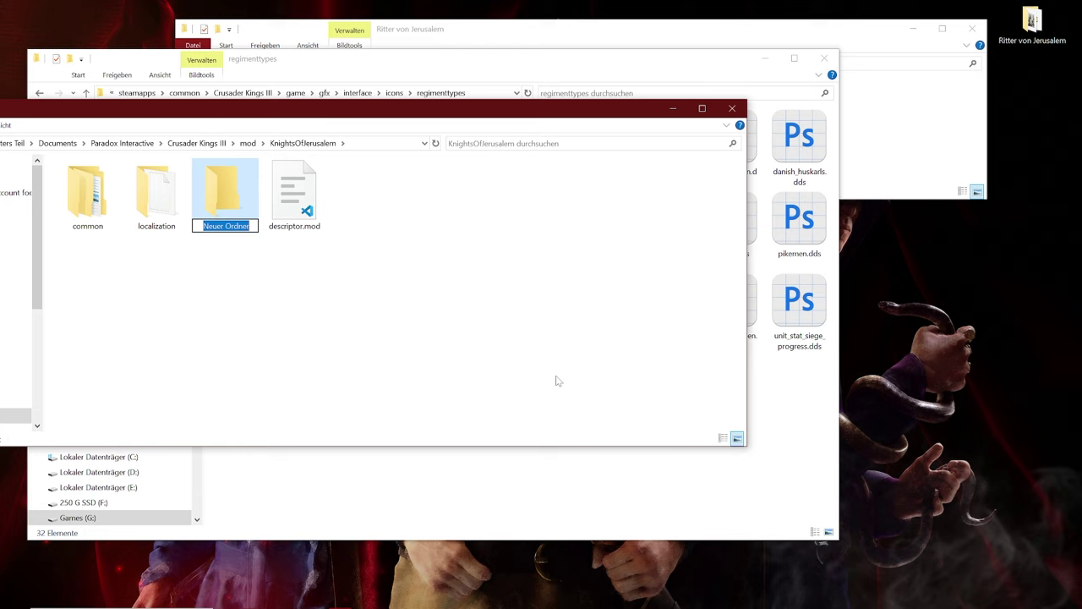
pyautogui.write('gfx')
pyautogui.press('Return')
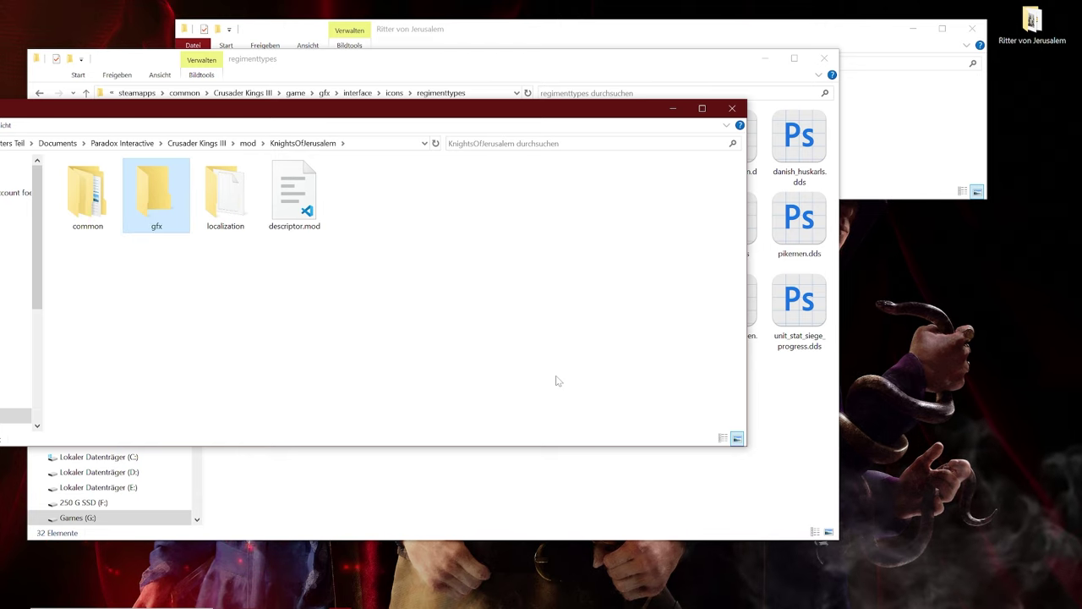
# - Create a folder named interface inside the mod's gfx folder
pyautogui.press('Return')
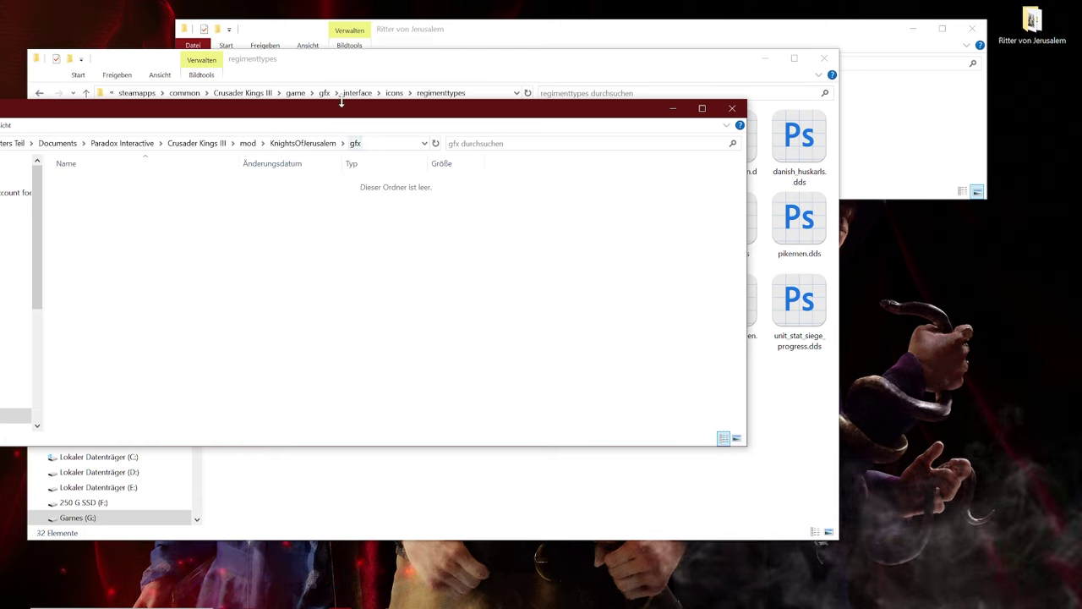
pyautogui.rightClick(297, 242)
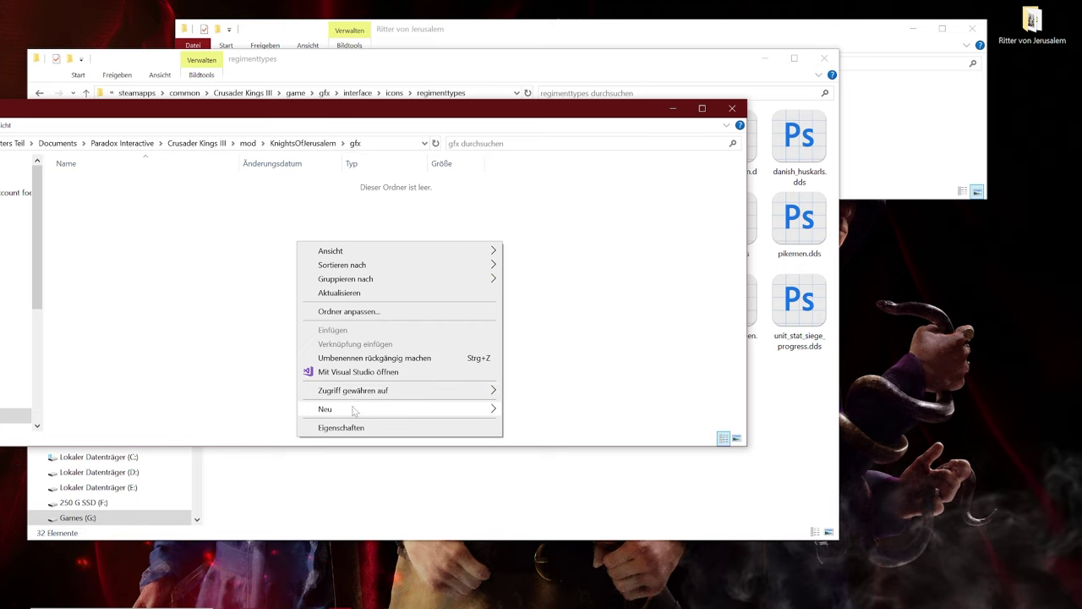
pyautogui.moveTo(353, 409)
pyautogui.click(533, 411)
pyautogui.write('in')
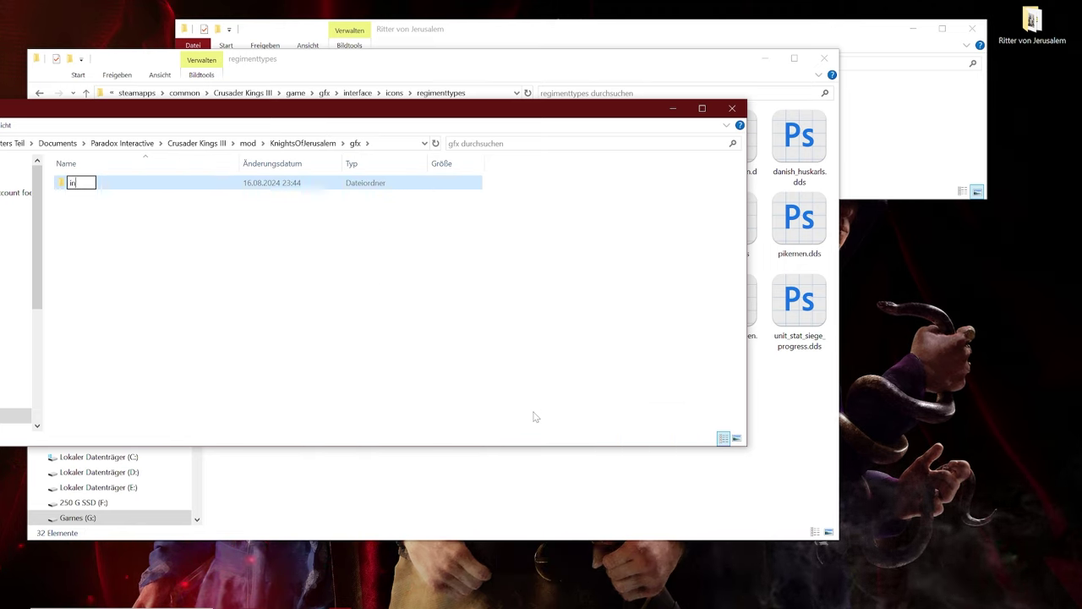
pyautogui.write('terface')
pyautogui.press('Return')
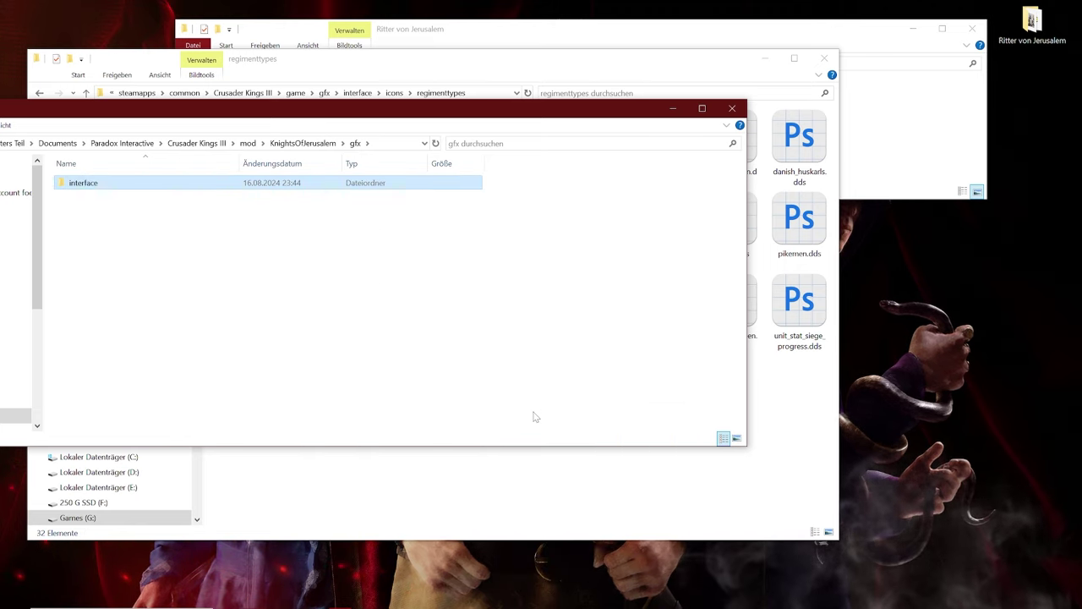
# - Create a folder named icons inside the mod's gfx/interface folder
pyautogui.doubleClick(194, 189)
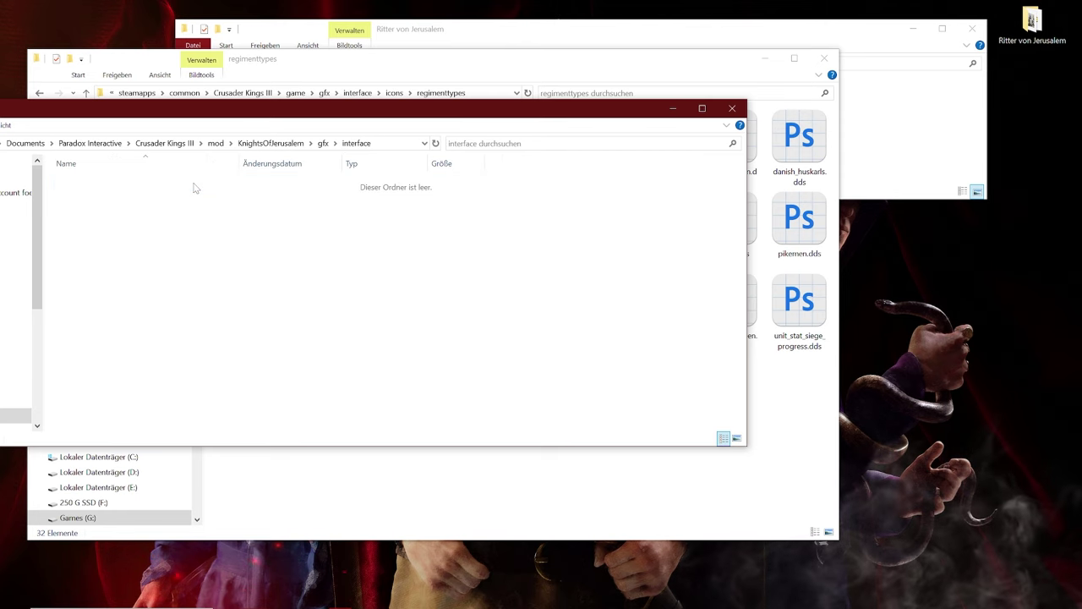
pyautogui.rightClick(293, 253)
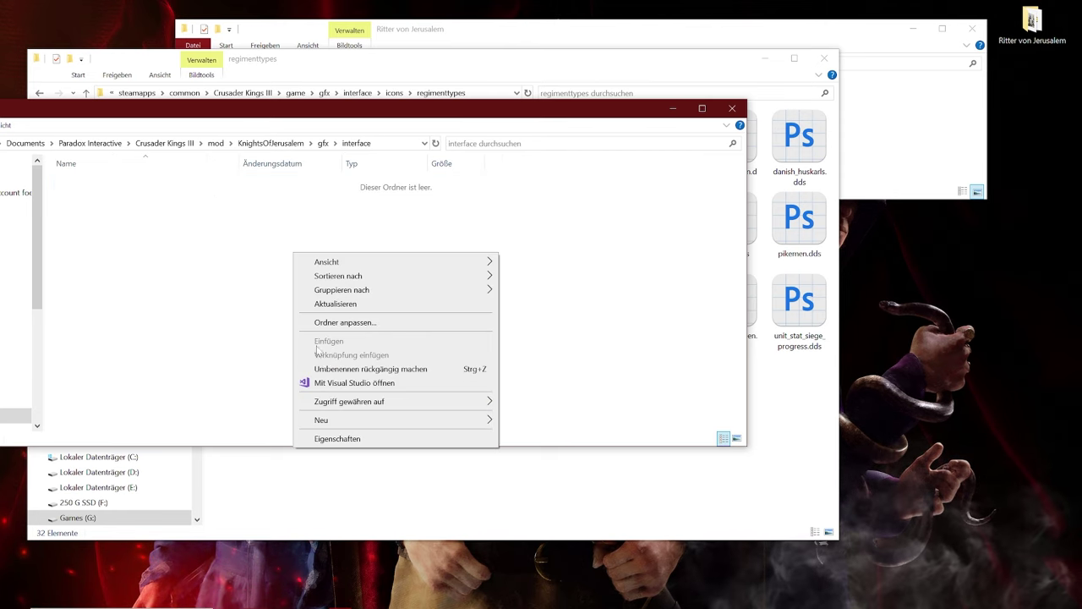
pyautogui.moveTo(346, 420)
pyautogui.click(529, 421)
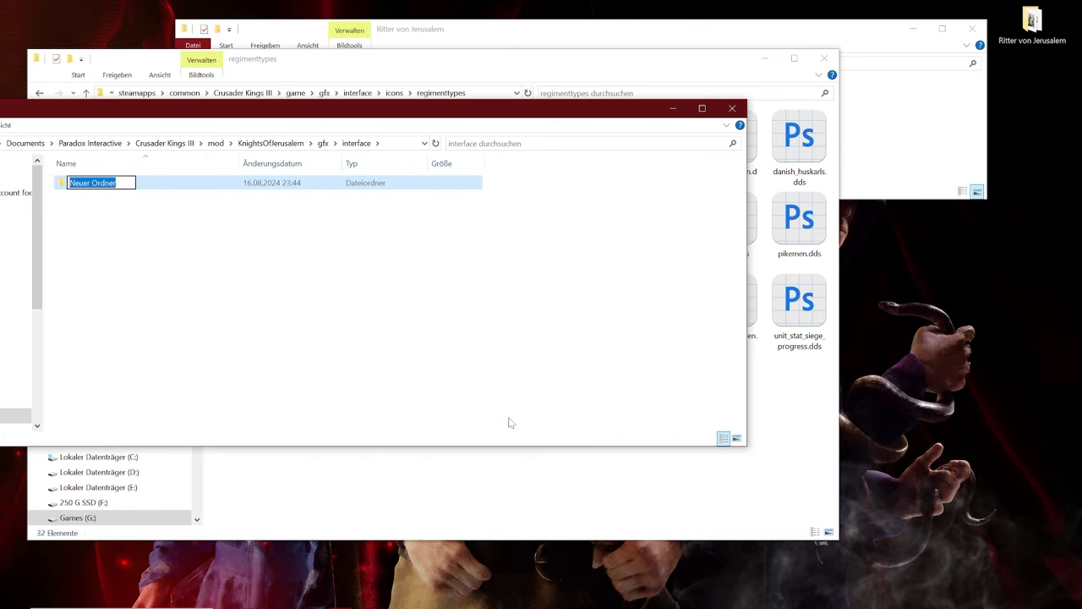
pyautogui.write('icons')
pyautogui.press('Return')
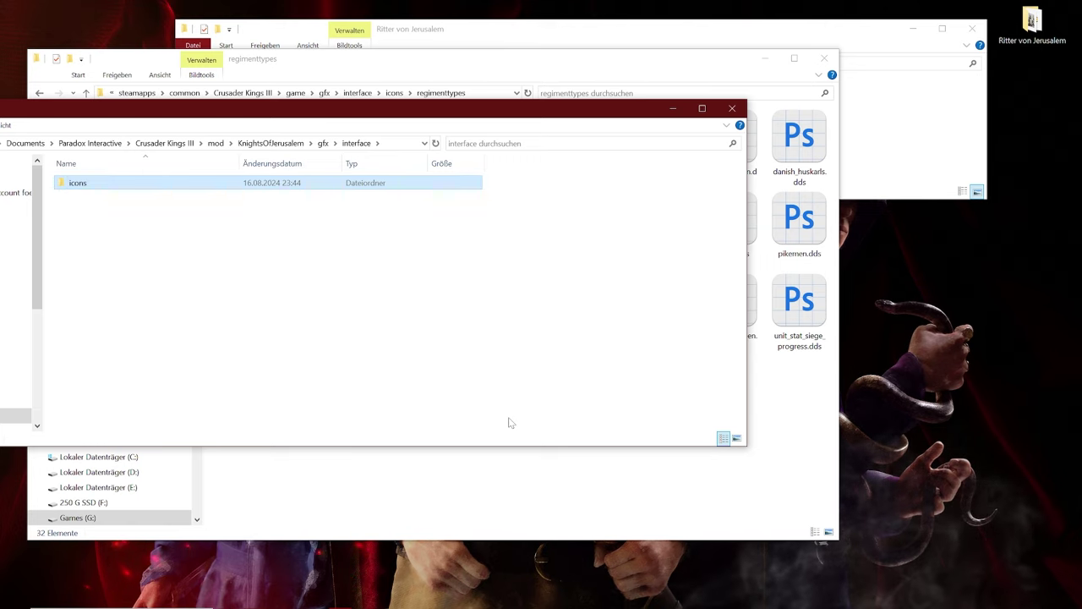
# - Create a folder named regimenttypes inside the mod's gfx/interface/icons folder
pyautogui.doubleClick(242, 185)
pyautogui.rightClick(193, 228)
pyautogui.moveTo(203, 395)
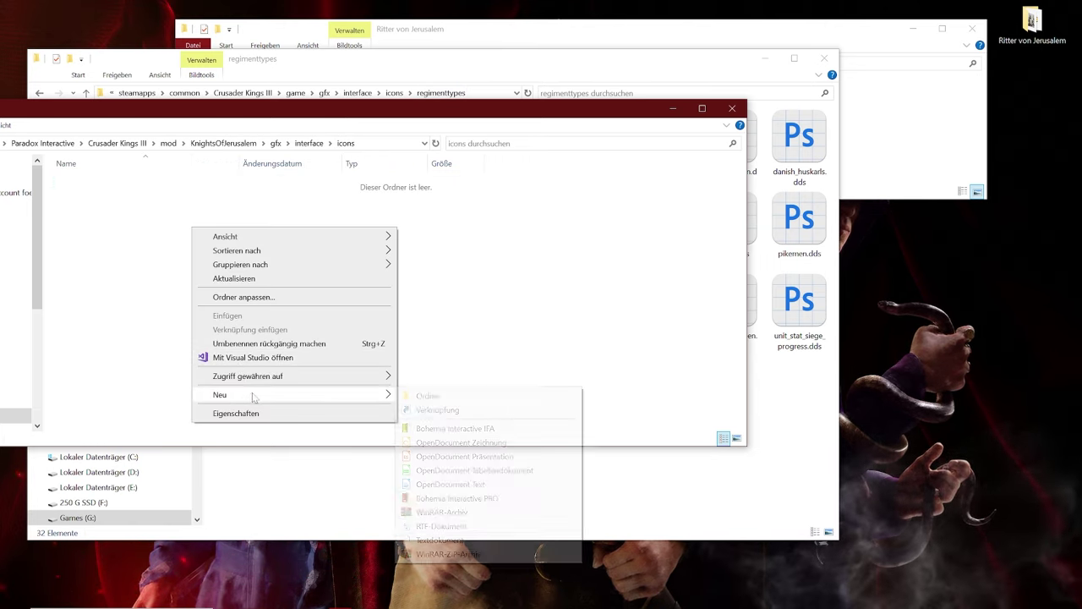
pyautogui.click(412, 396)
pyautogui.write('regiment')
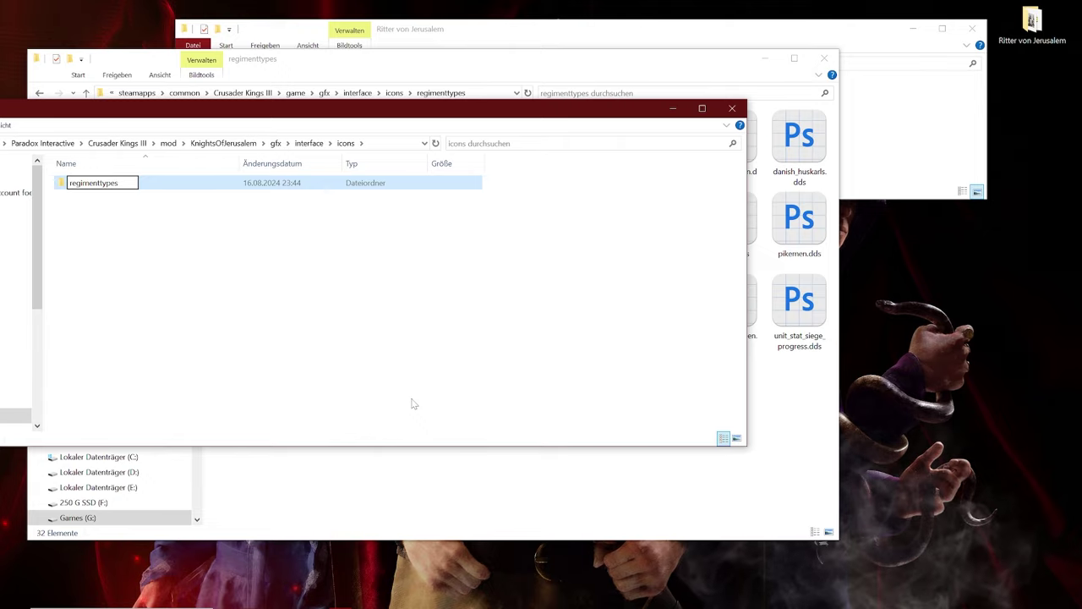
pyautogui.write('types')
pyautogui.press('Return')
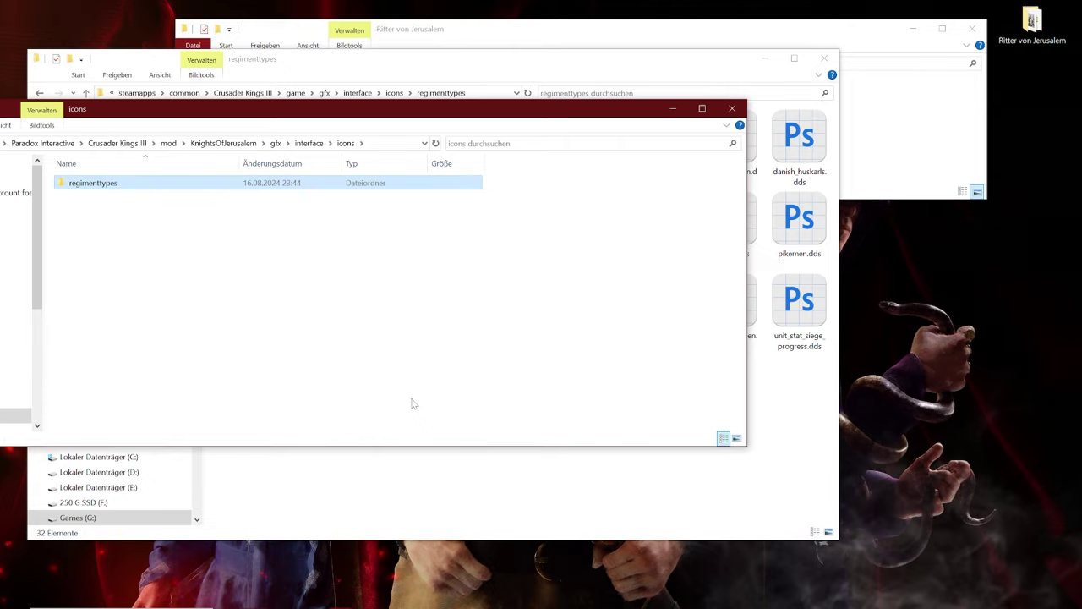
# - Move Icon.dds from the Ritter von Jerusalem folder into the mod's regimenttypes folder
pyautogui.press('Return')
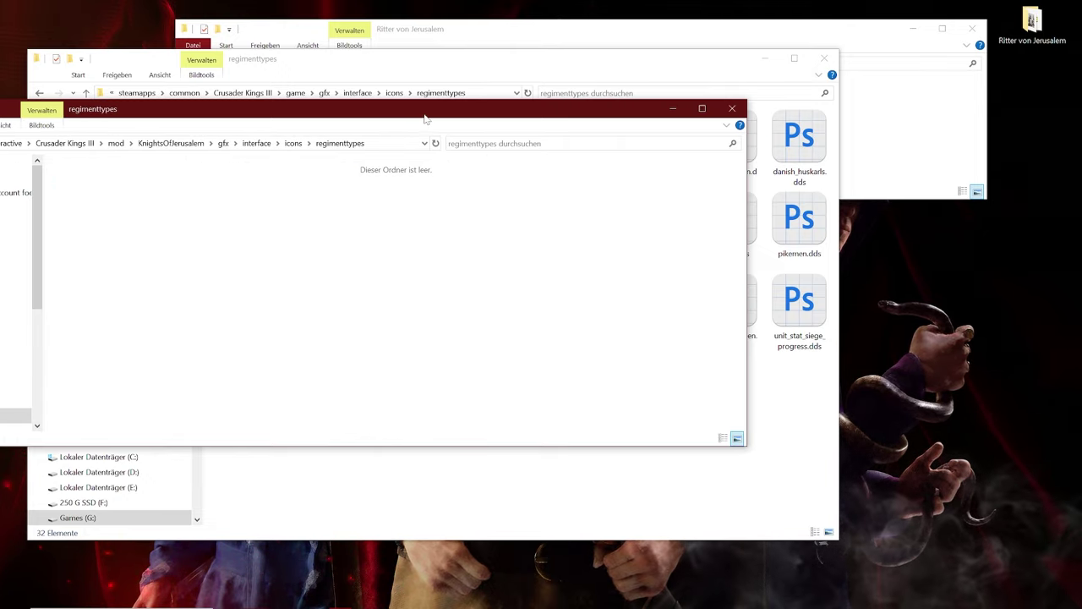
pyautogui.moveTo(427, 118); pyautogui.dragTo(631, 206)
pyautogui.click(603, 34)
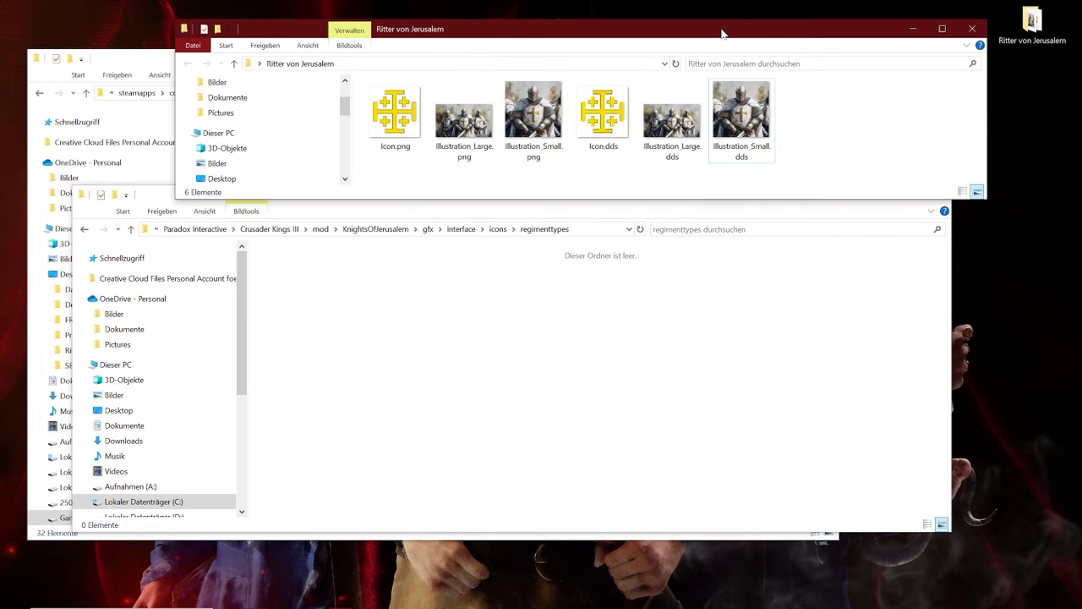
pyautogui.moveTo(603, 114); pyautogui.dragTo(558, 395)
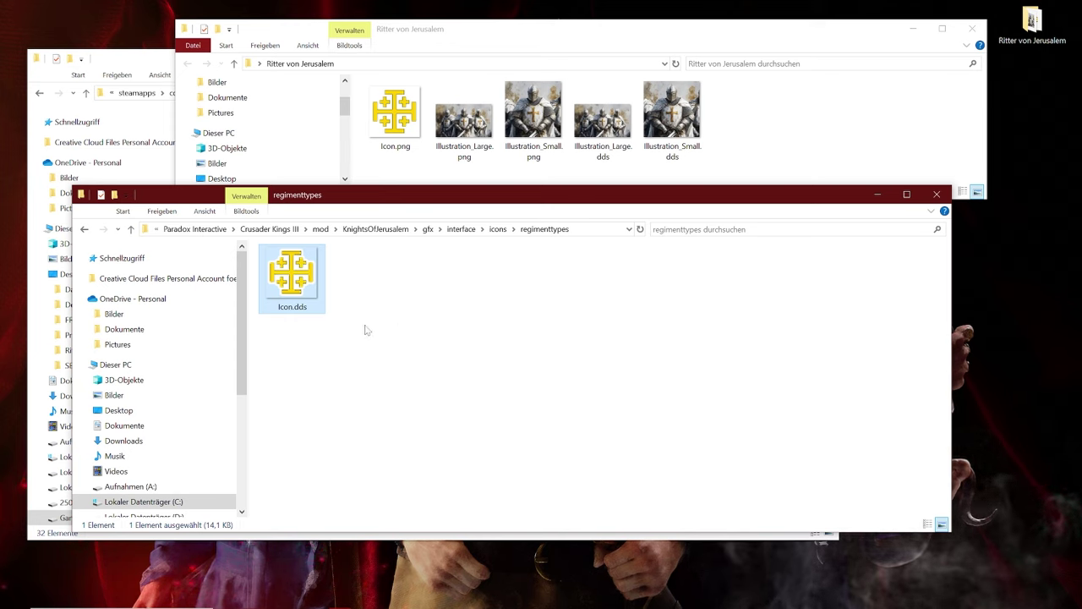
# - Switch to 00_maa_types.txt in Notepad++ and check the icon entry of the armored_footmen_jerusalem unit
pyautogui.click(328, 299)
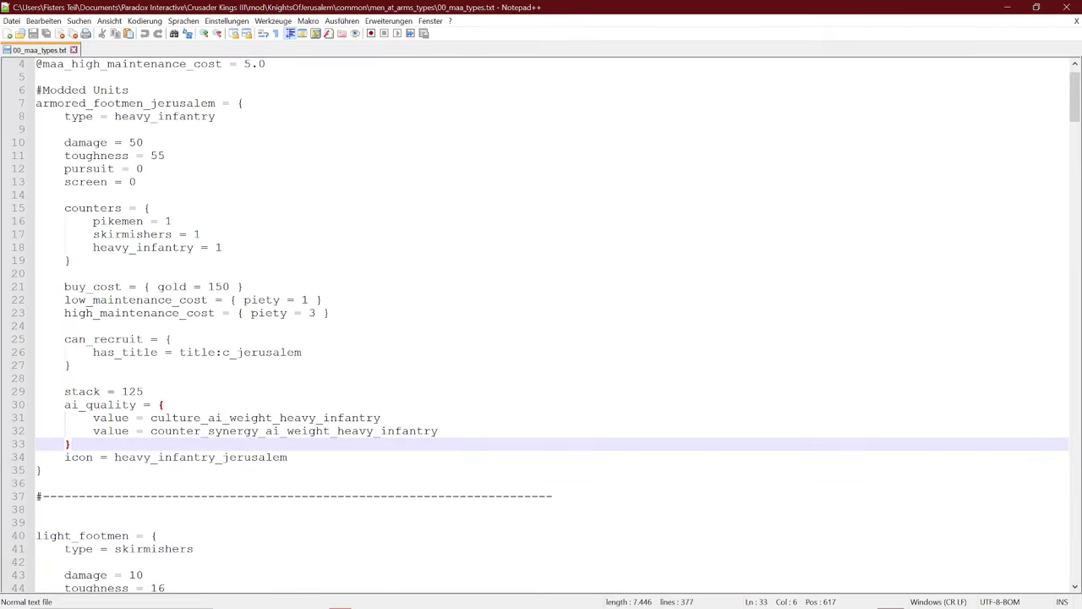
pyautogui.click(286, 299)
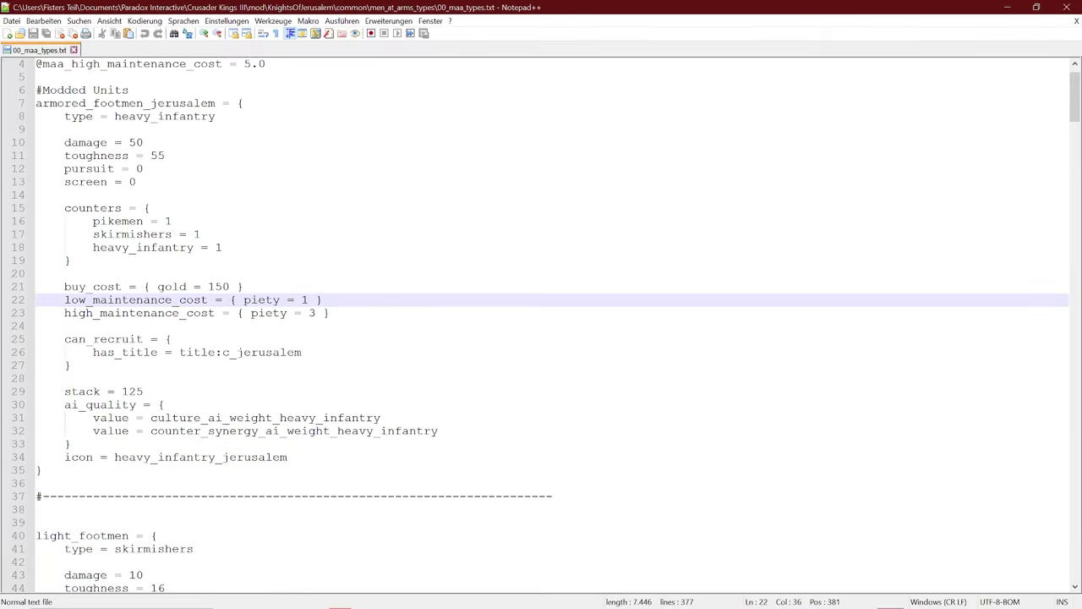
pyautogui.moveTo(64, 456); pyautogui.dragTo(288, 456)
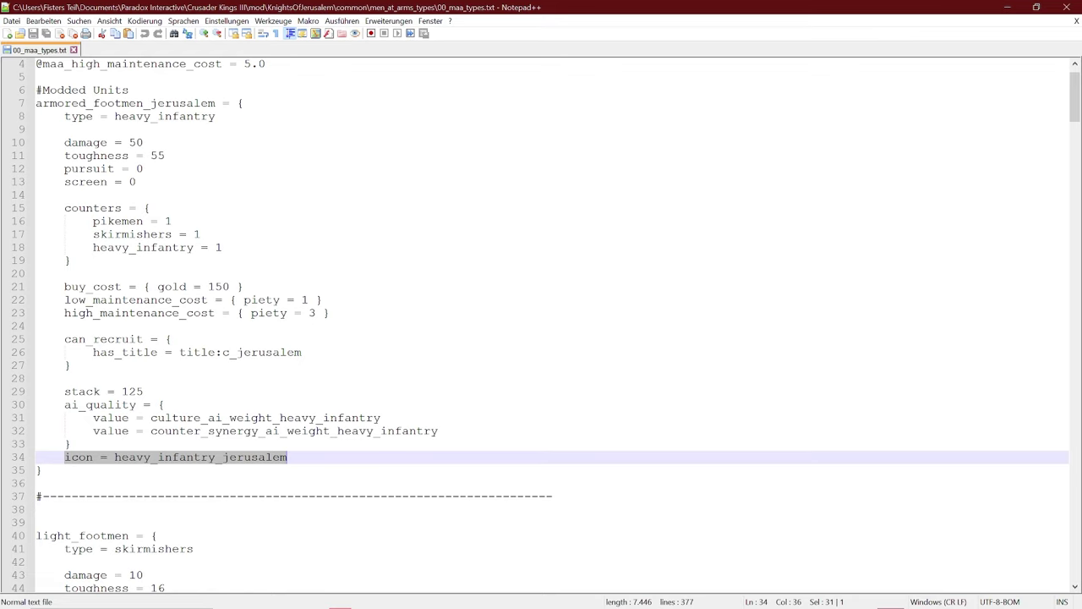
pyautogui.click(71, 443)
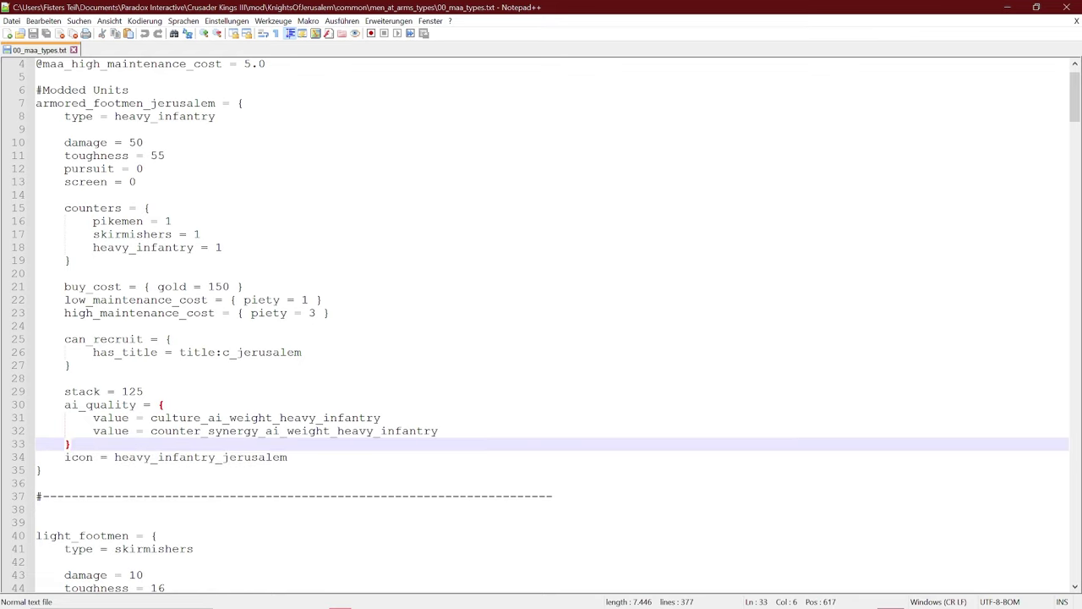
# - Copy the icon name from 00_maa_types.txt and rename Icon.dds in the mod's regimenttypes folder as heavy_infantry_jerusalem.dds
pyautogui.moveTo(287, 457); pyautogui.dragTo(128, 457)
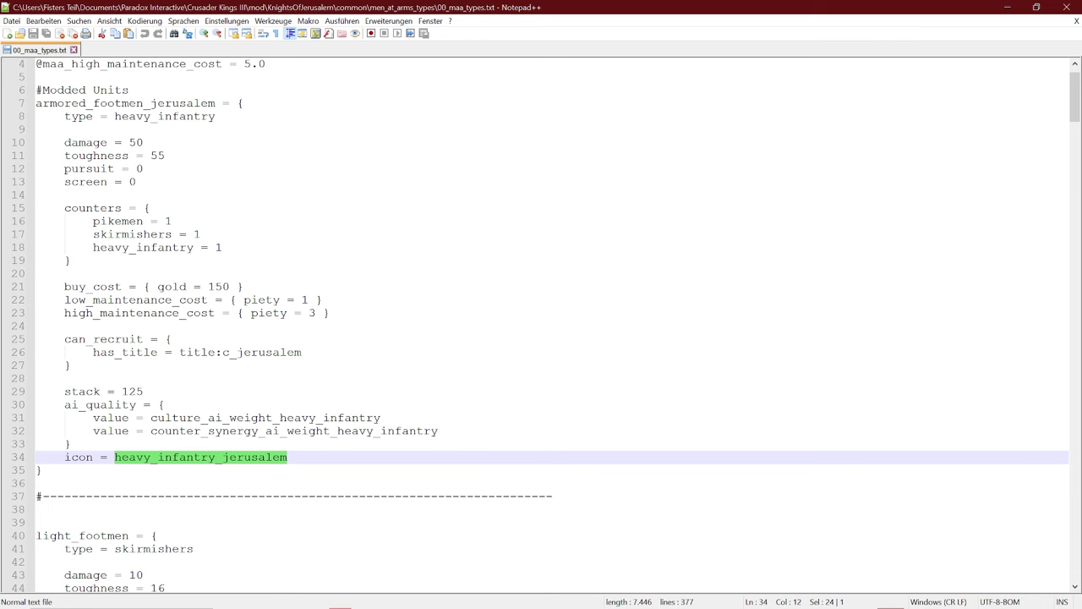
pyautogui.click(1007, 12)
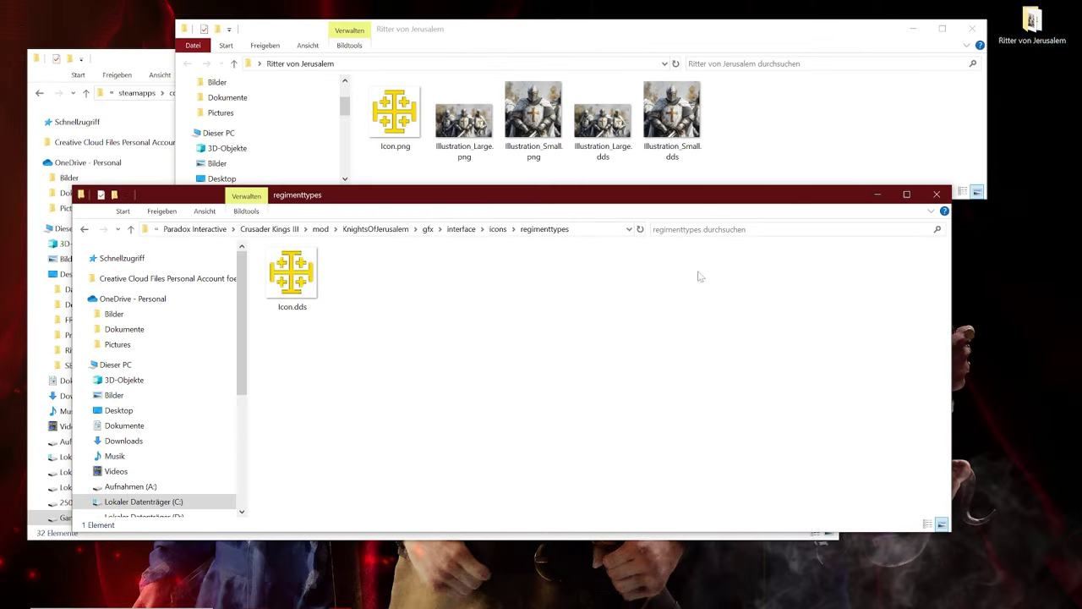
pyautogui.click(292, 275)
pyautogui.press('F2')
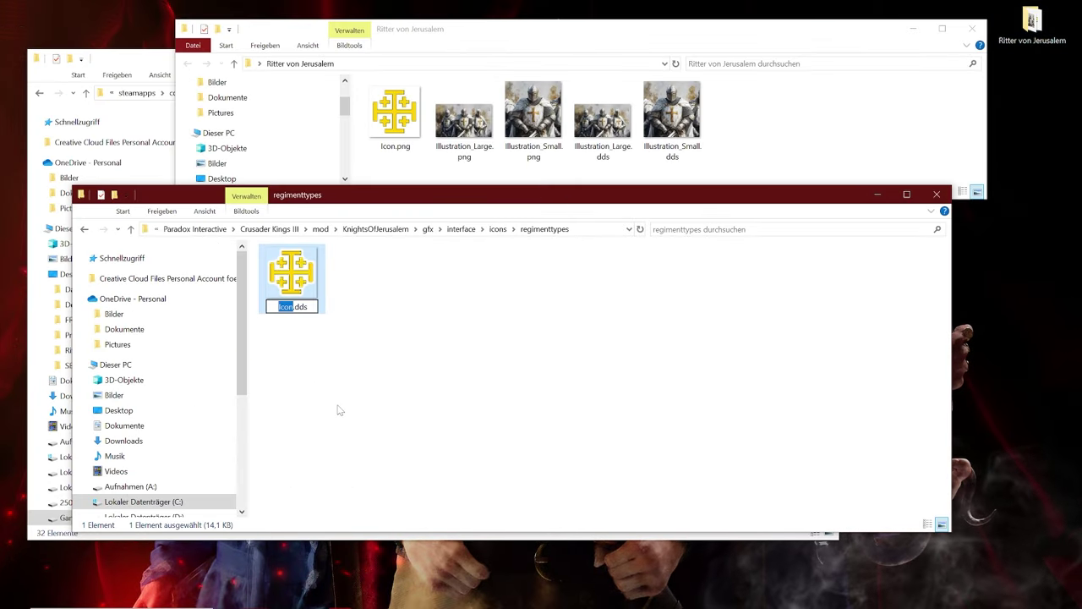
pyautogui.write('heavy_infantry_jerusalem')
pyautogui.press('Return')
pyautogui.click(403, 370)
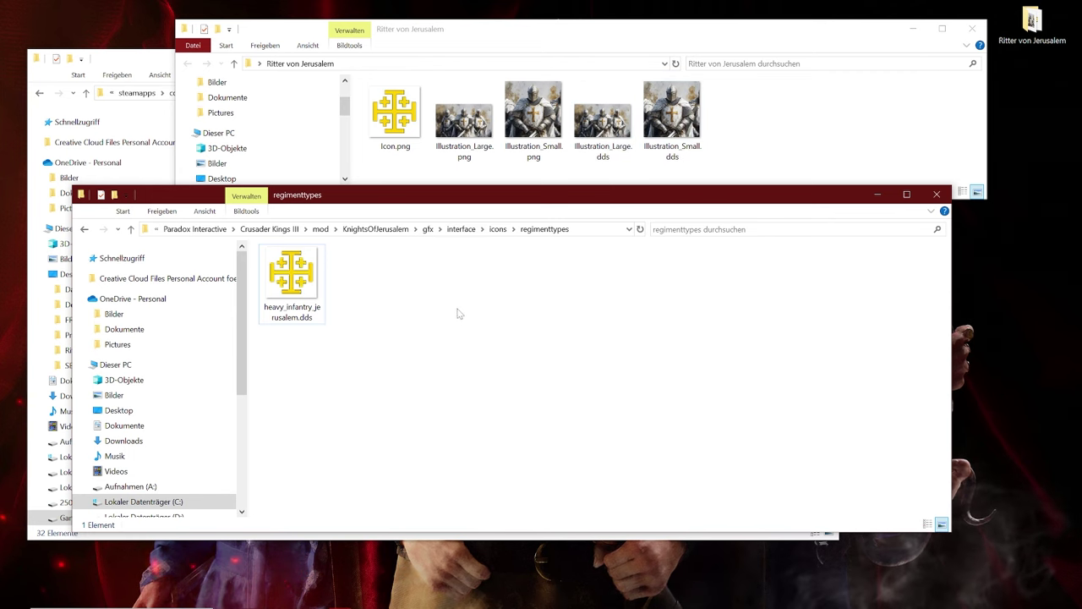
# - Open the game's gfx/interface/illustrations/men_at_arms_big folder and examine its heavy_infantry.dds illustration for the required folder structure
pyautogui.click(165, 62)
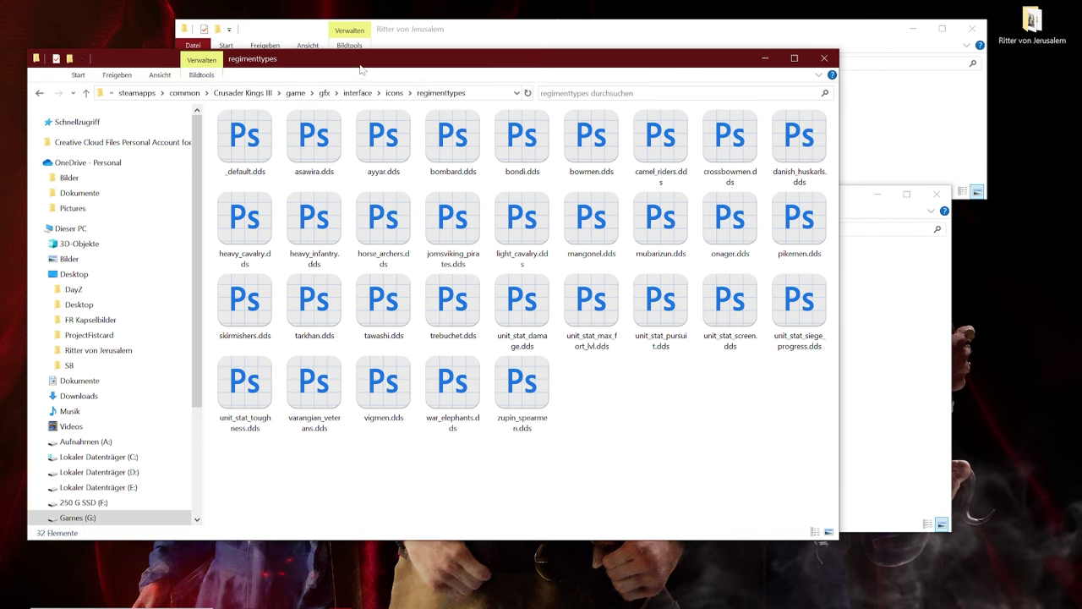
pyautogui.click(357, 93)
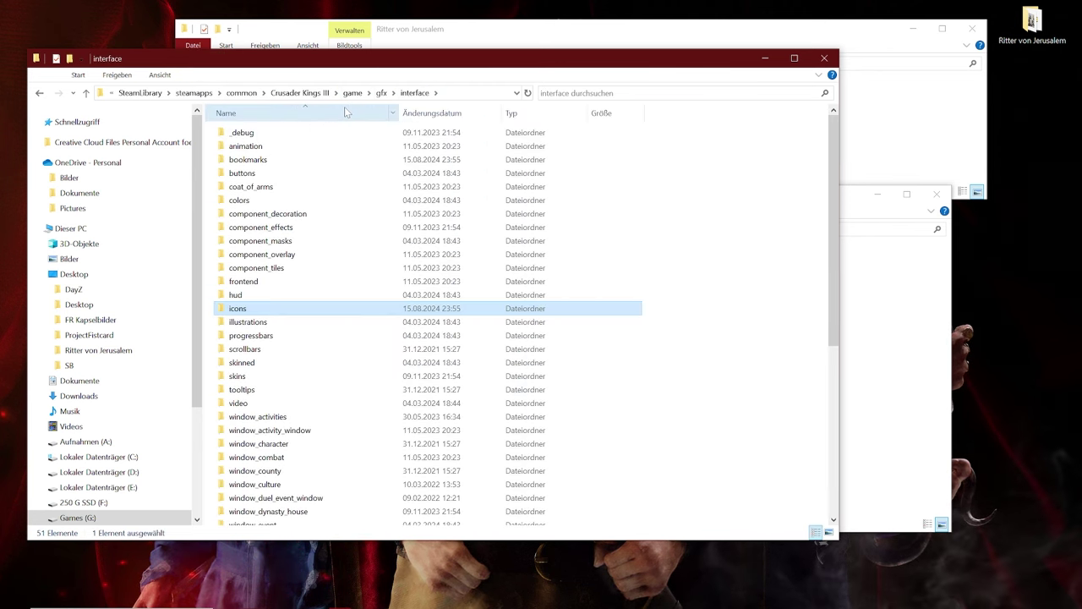
pyautogui.doubleClick(248, 322)
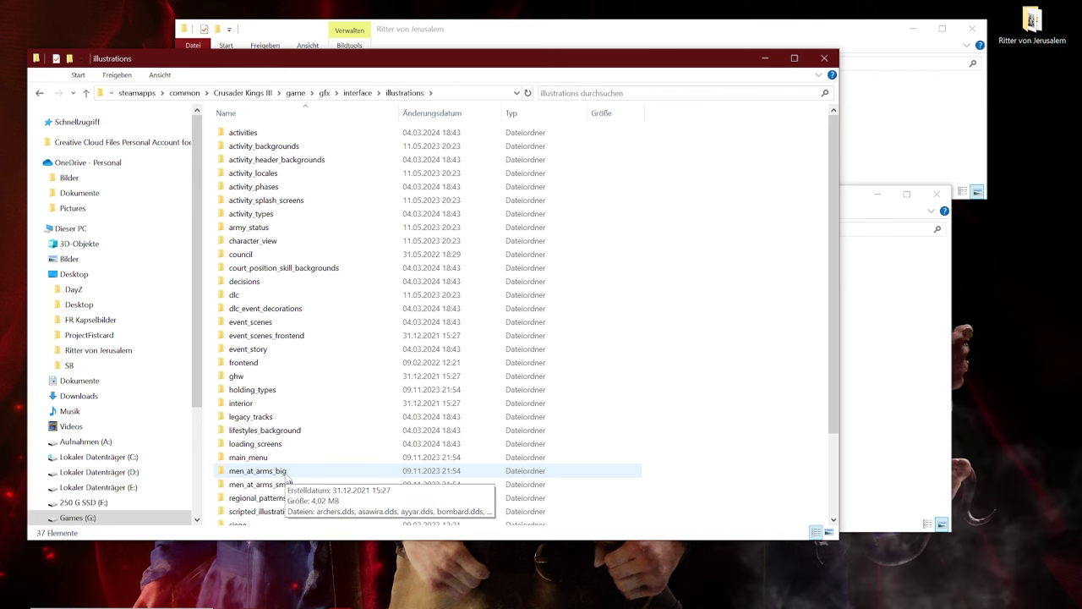
pyautogui.doubleClick(302, 474)
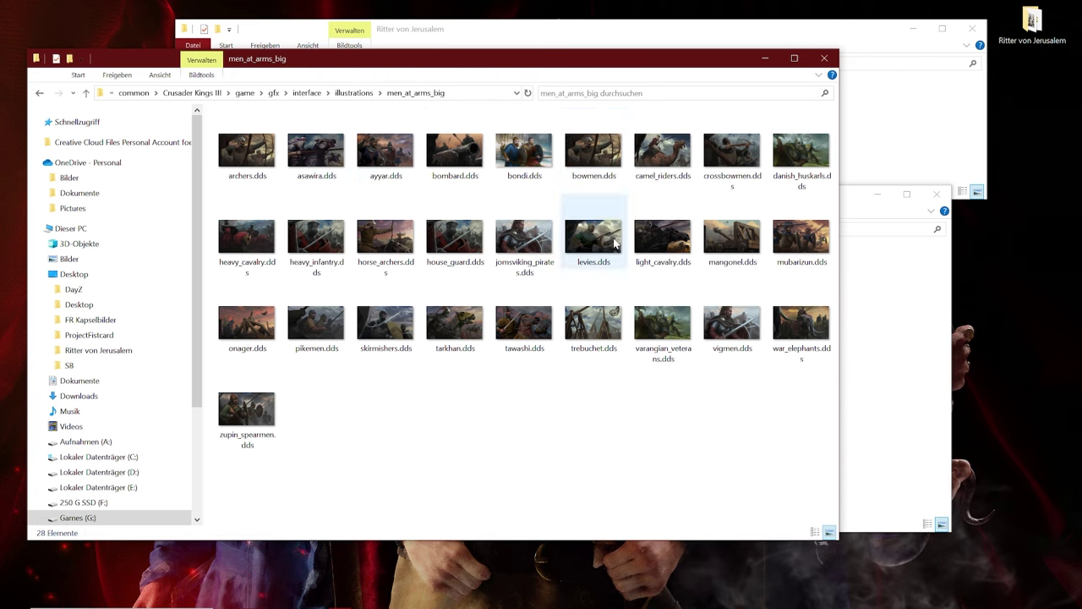
pyautogui.click(316, 243)
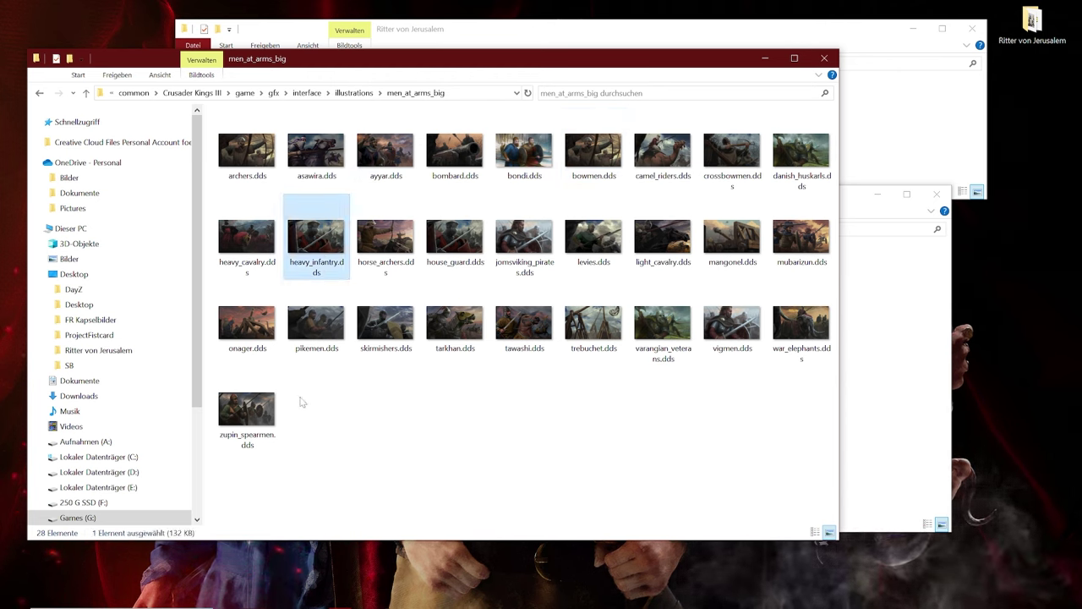
pyautogui.click(644, 395)
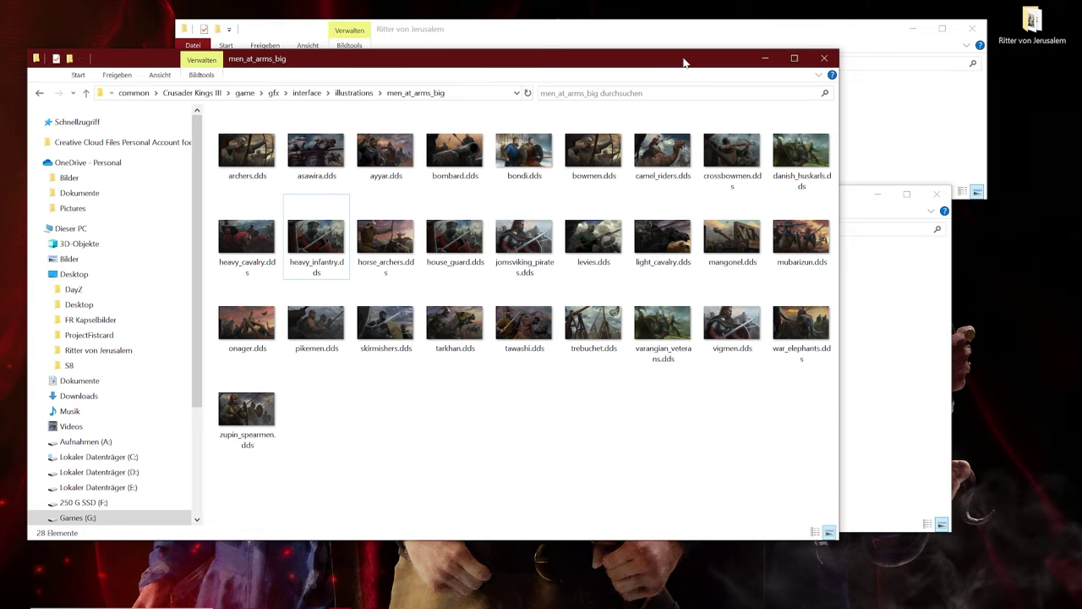
pyautogui.moveTo(519, 67); pyautogui.dragTo(505, 104)
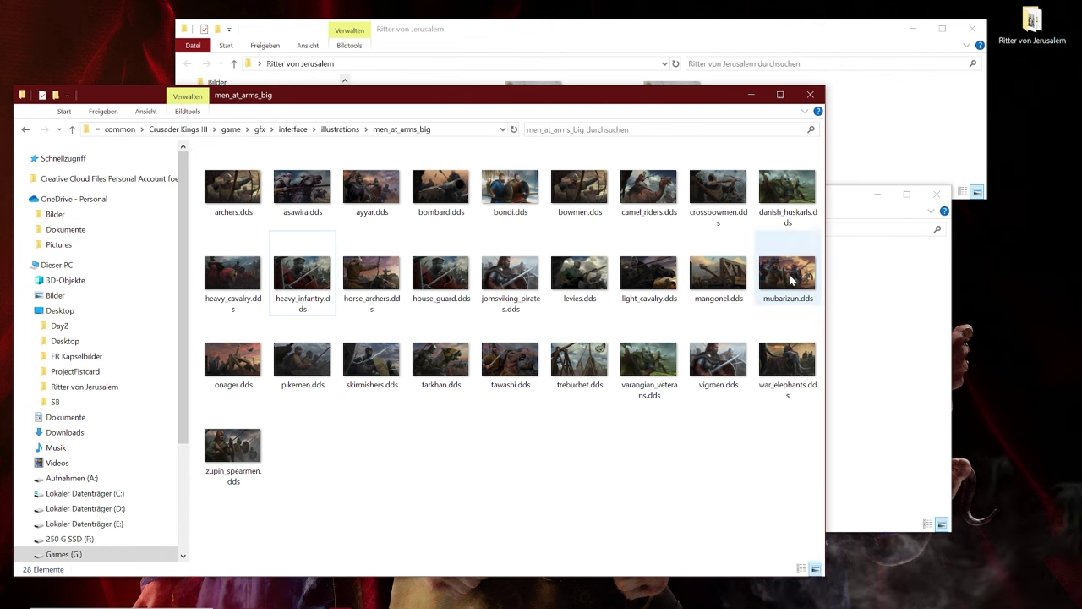
# - Create a folder named illustrations inside the mod's gfx/interface folder
pyautogui.click(875, 317)
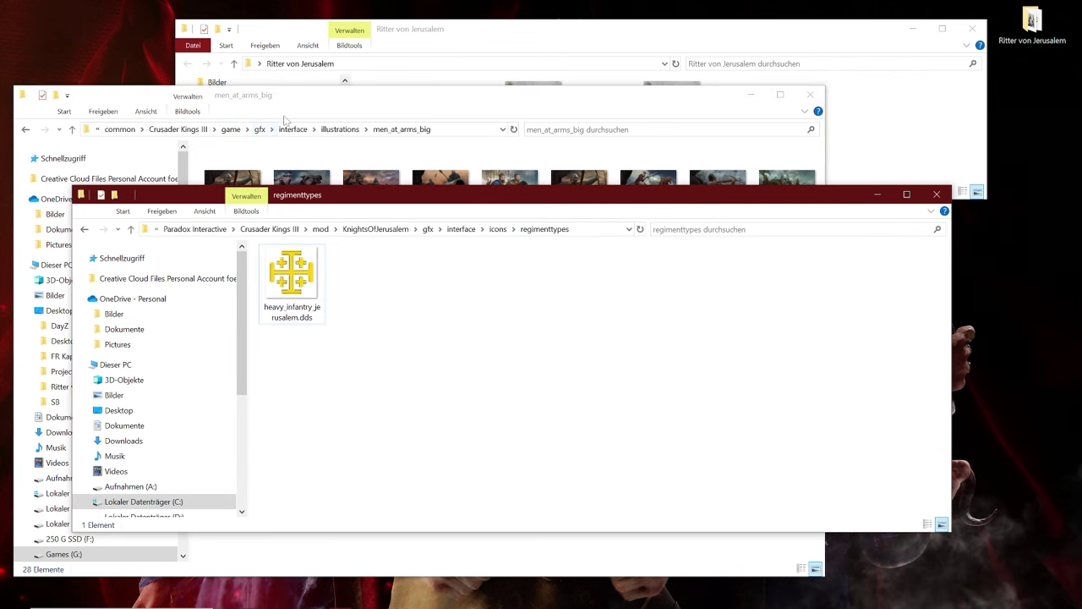
pyautogui.click(457, 230)
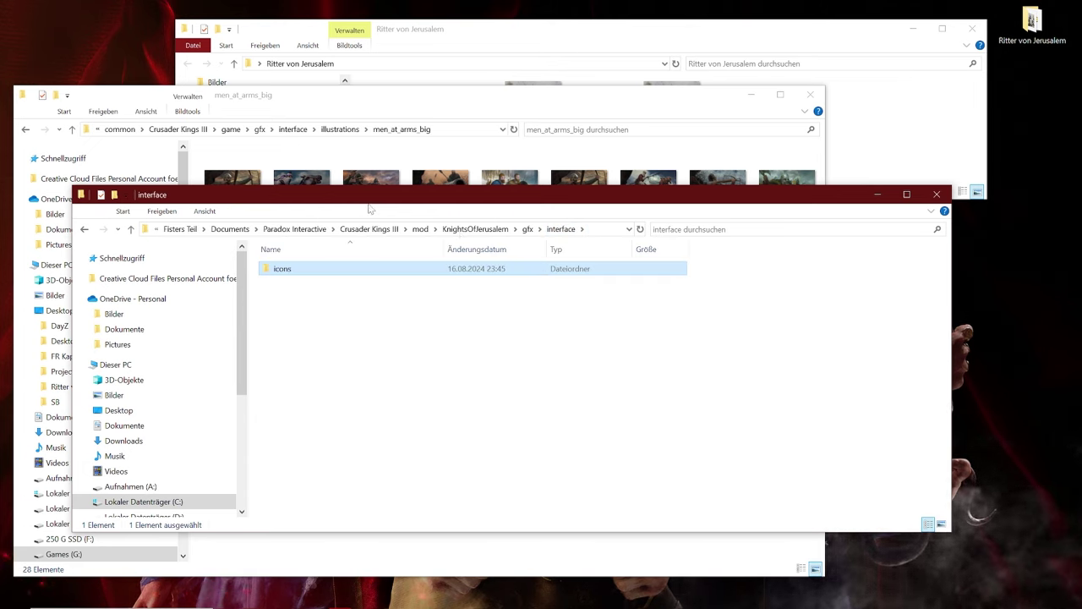
pyautogui.rightClick(310, 326)
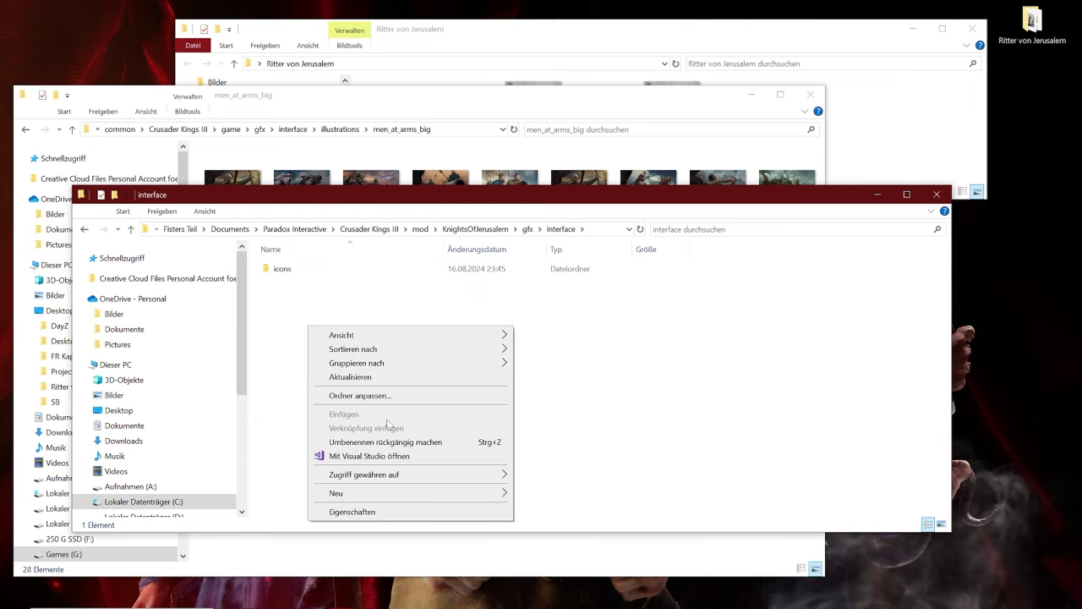
pyautogui.moveTo(355, 493)
pyautogui.click(599, 336)
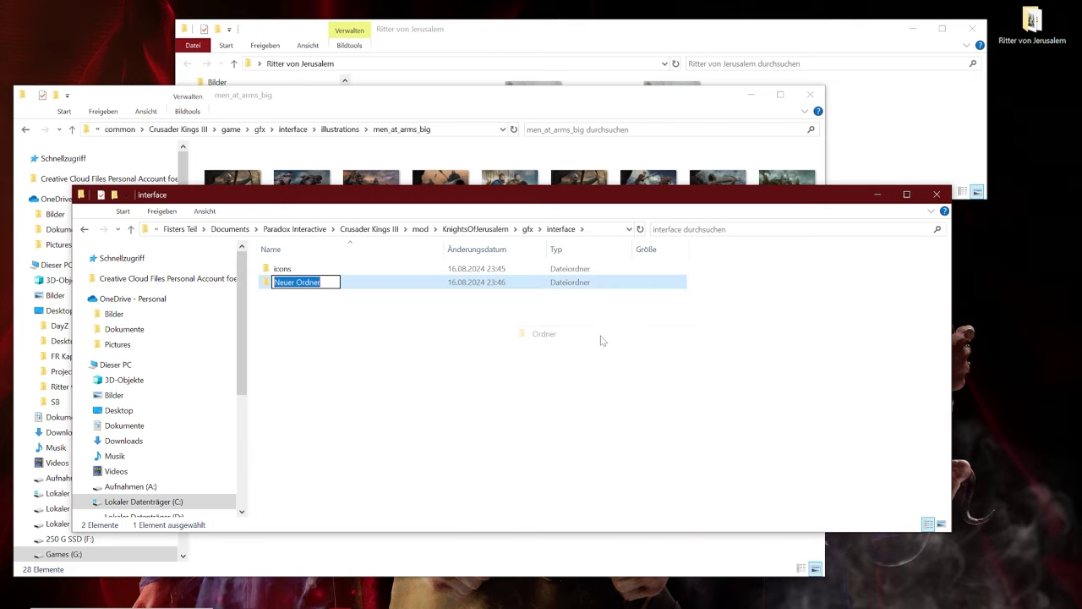
pyautogui.write('illustrations')
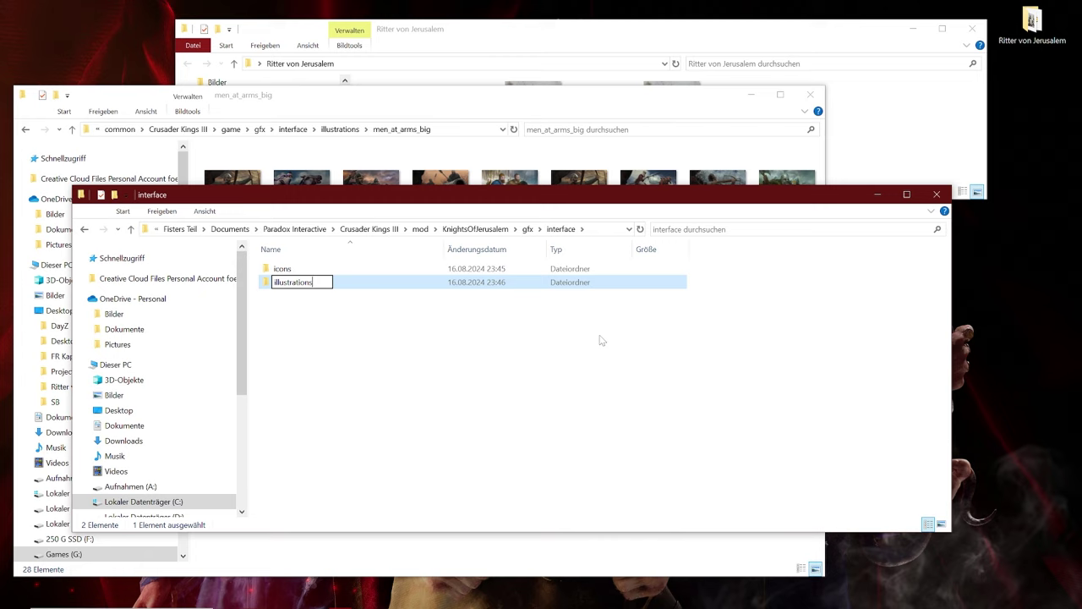
pyautogui.press('Return')
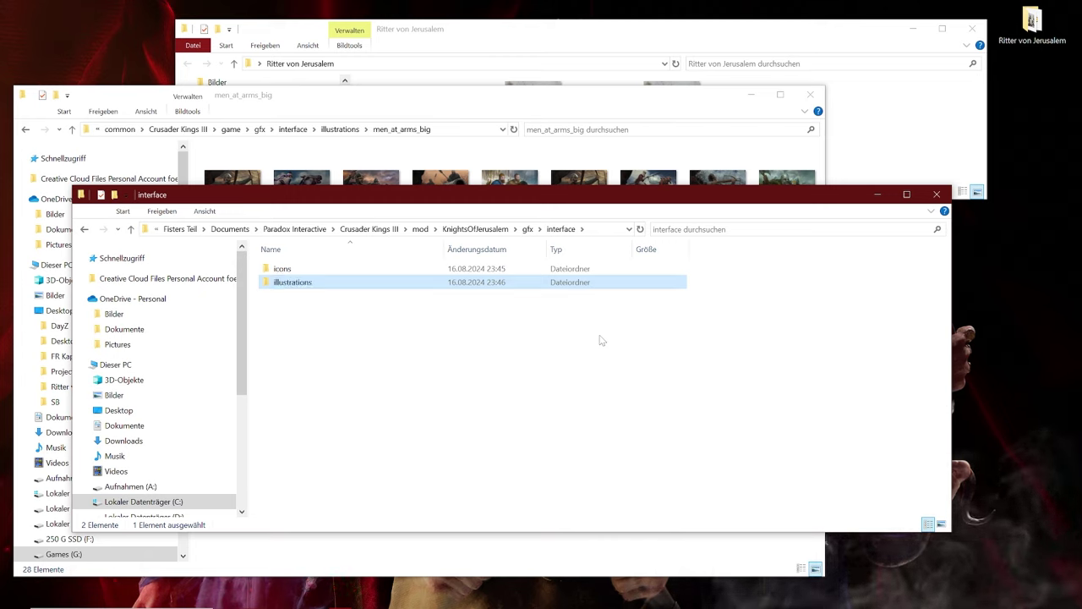
# - Create a folder named men_at_arms_big inside the mod's illustrations folder
pyautogui.press('Return')
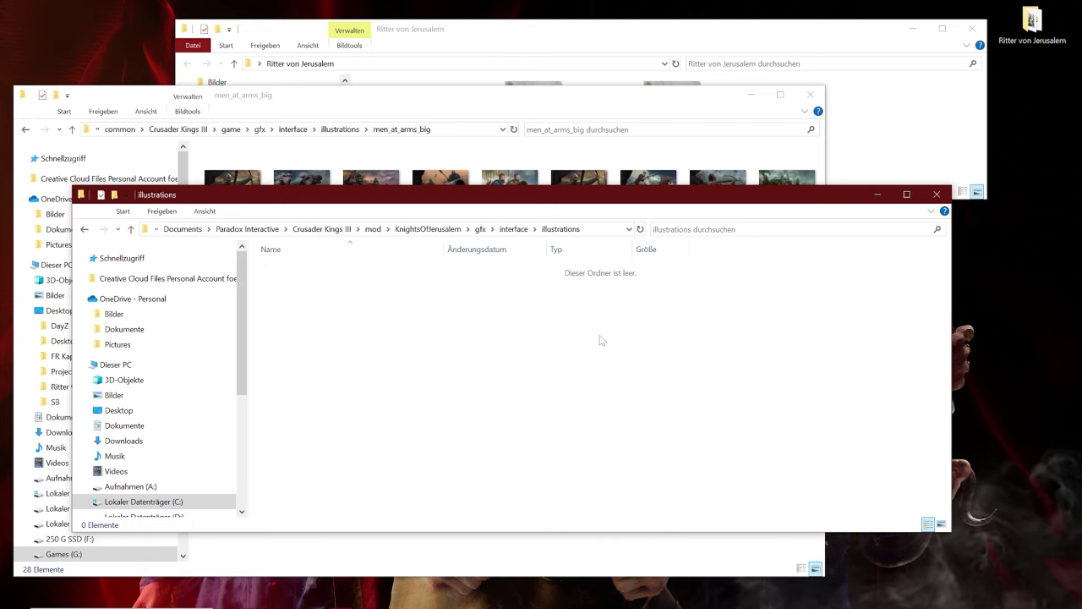
pyautogui.rightClick(380, 342)
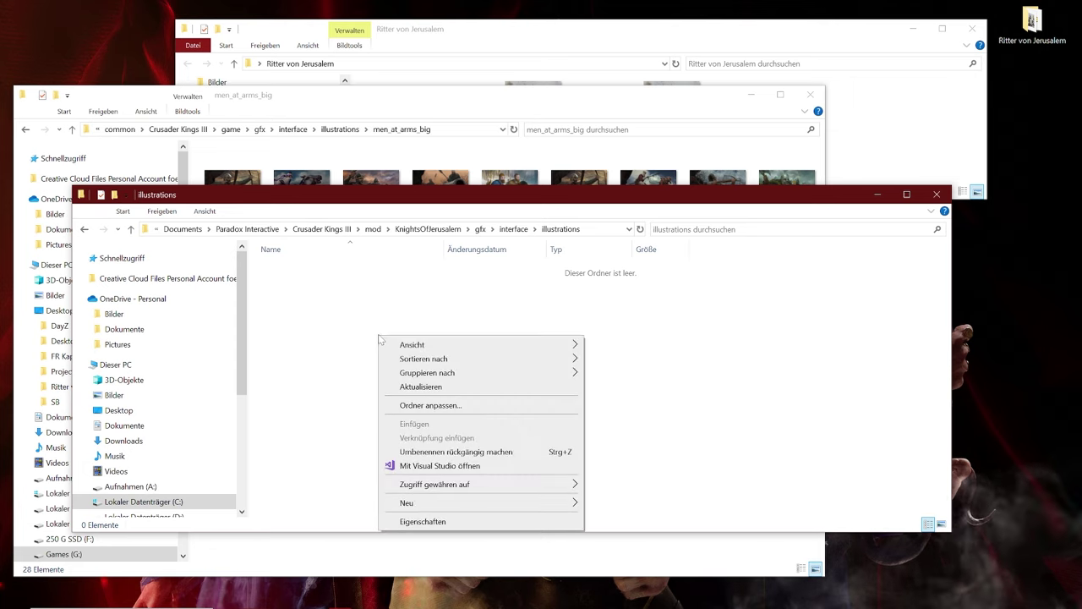
pyautogui.moveTo(429, 503)
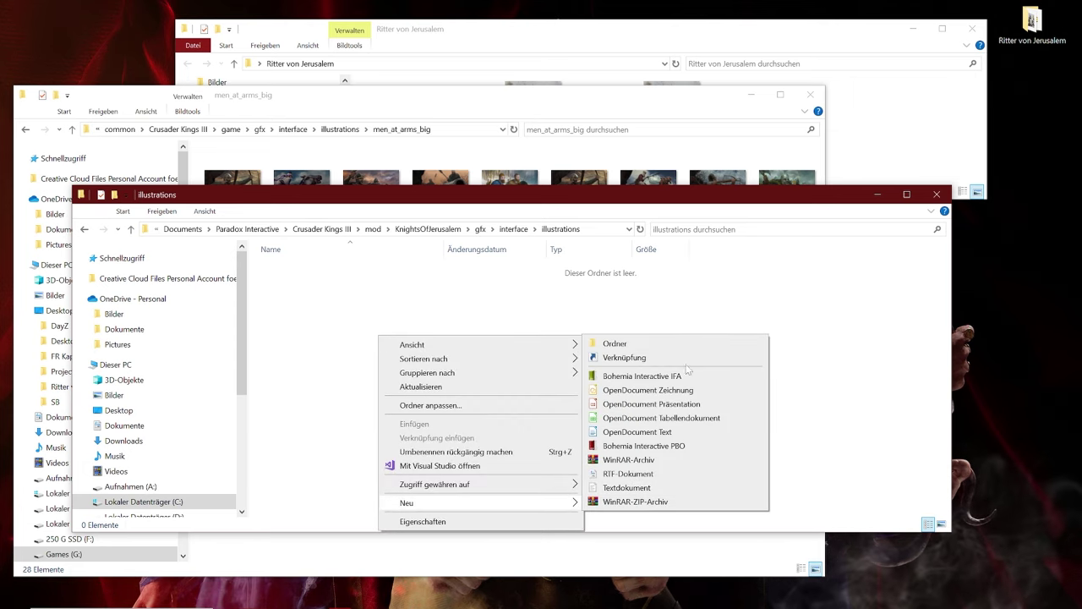
pyautogui.click(690, 352)
pyautogui.write('men_at_arms_big')
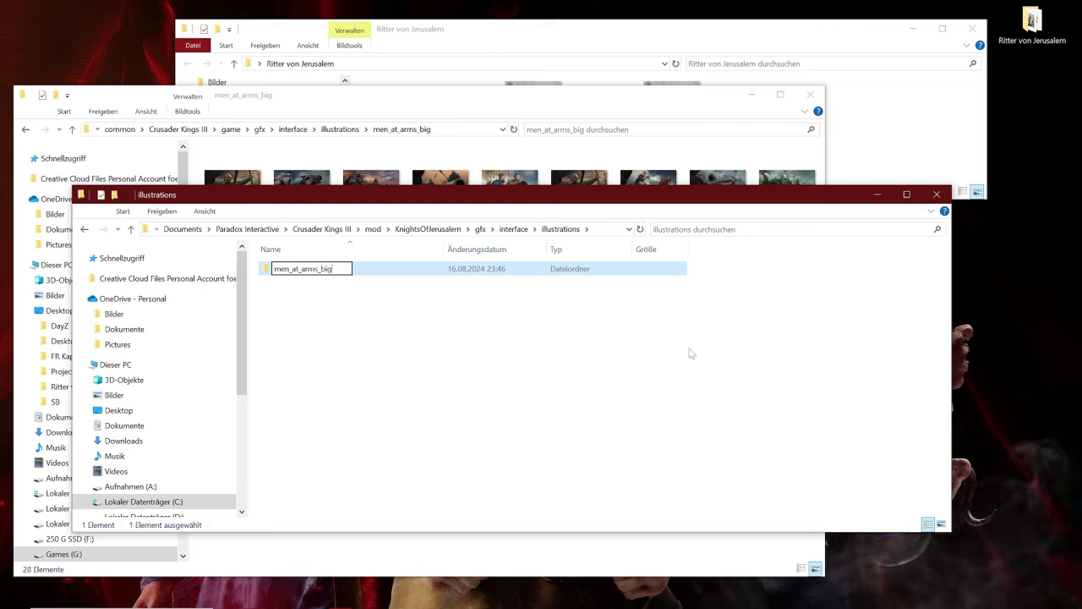
pyautogui.hotkey('ctrl', 'a')
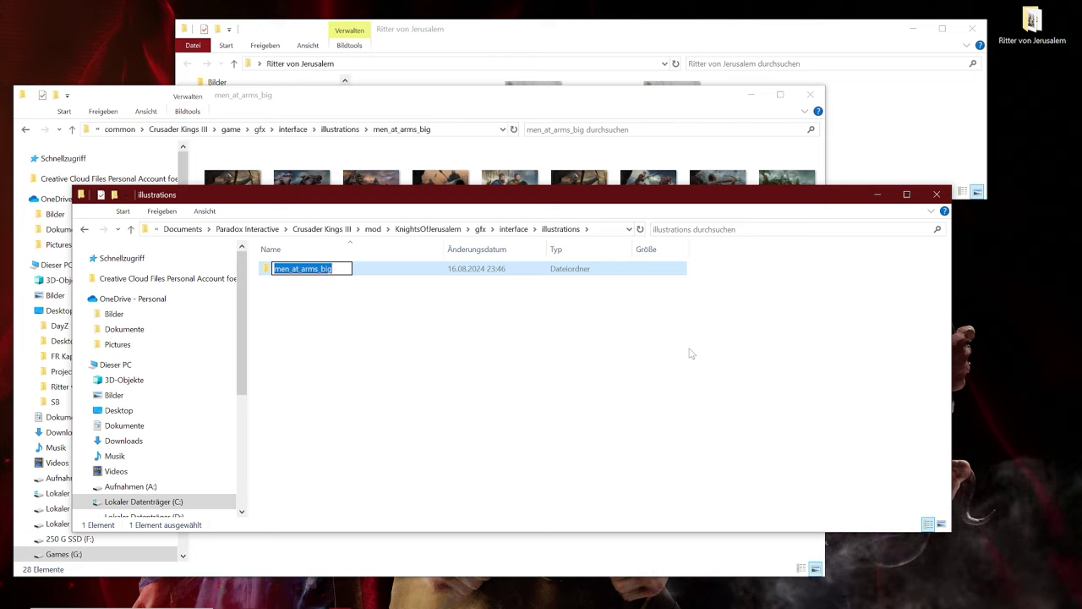
pyautogui.press('Return')
# - Duplicate the men_at_arms_big folder as men_at_arms_small and check the folder names against the game's illustrations folder
pyautogui.hotkey('ctrl', 'v')
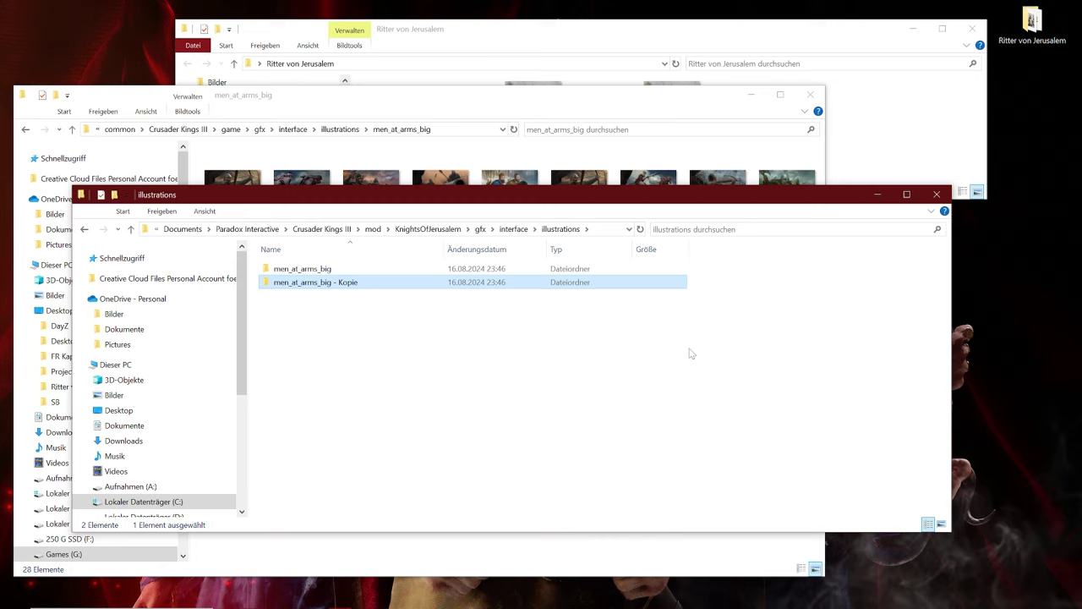
pyautogui.press('F2')
pyautogui.press('End')
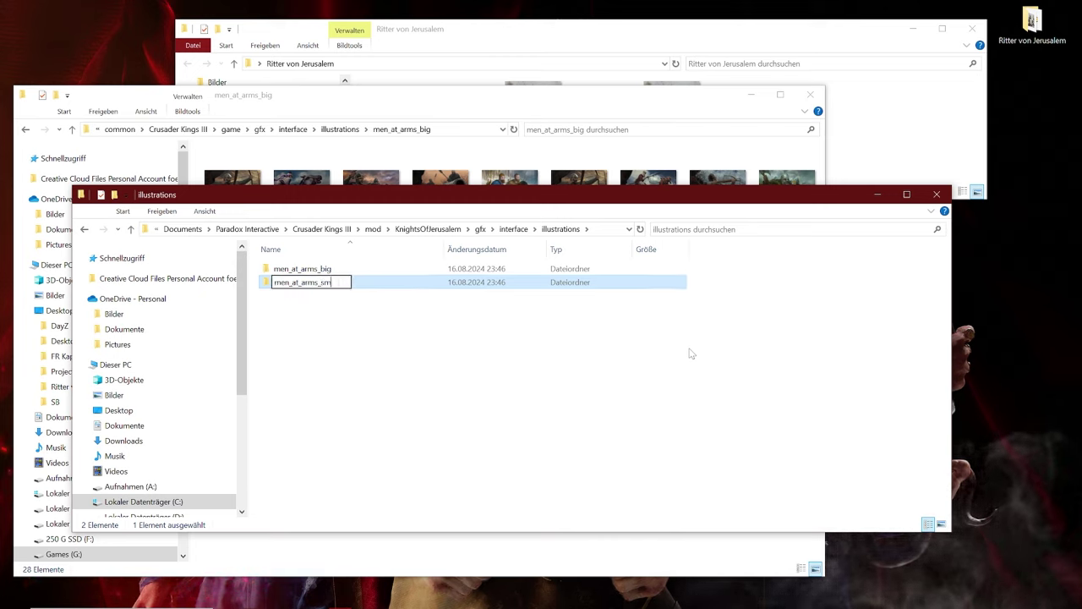
pyautogui.write('small')
pyautogui.press('Return')
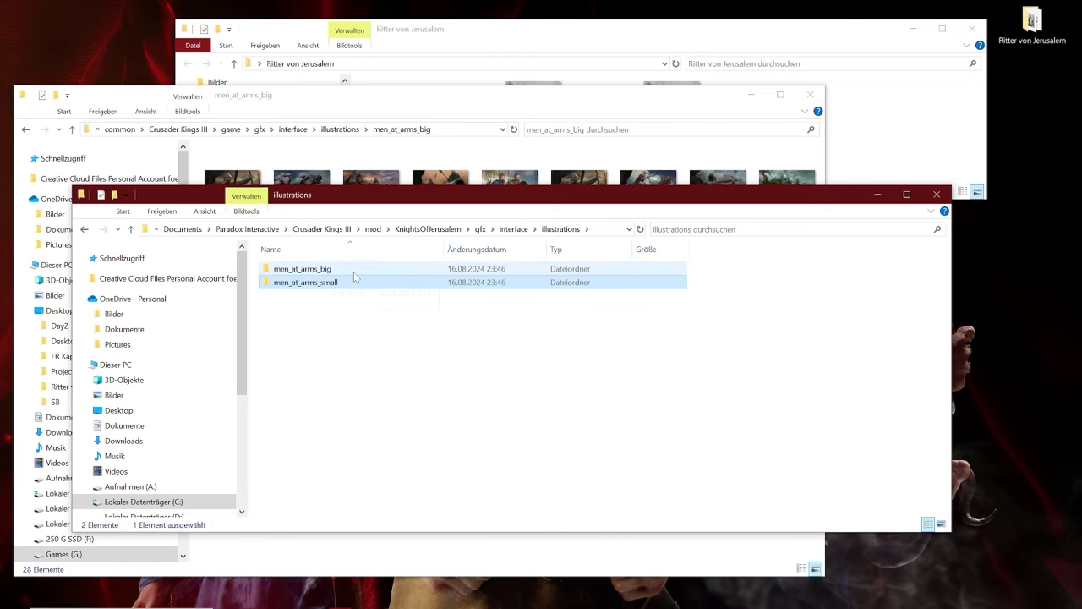
pyautogui.click(340, 128)
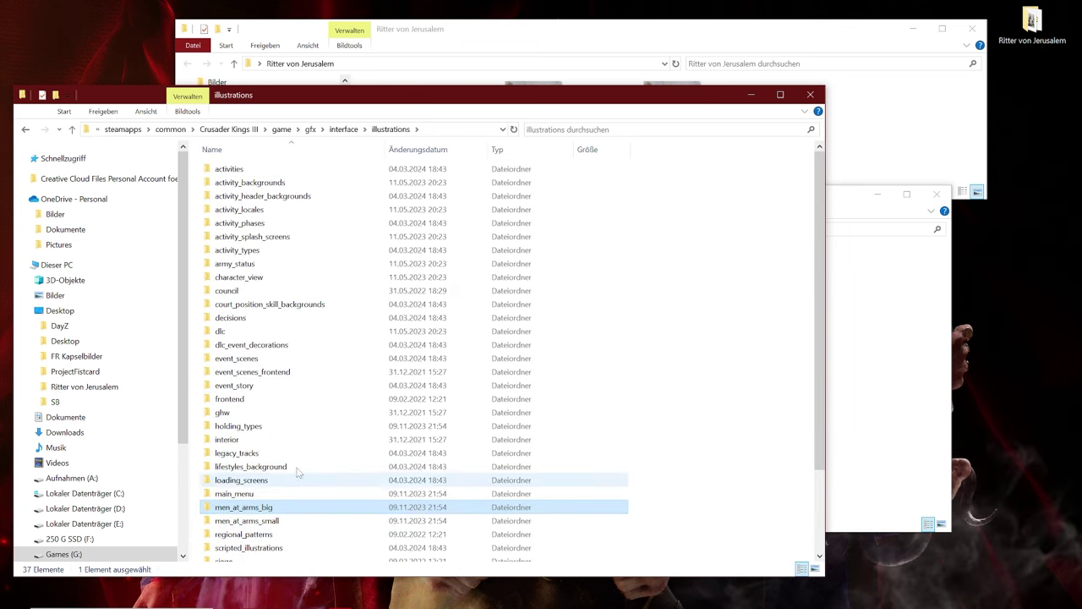
# - Move Illustration_Large.dds from the Ritter von Jerusalem folder into the mod's men_at_arms_big folder
pyautogui.moveTo(702, 100); pyautogui.dragTo(702, 218)
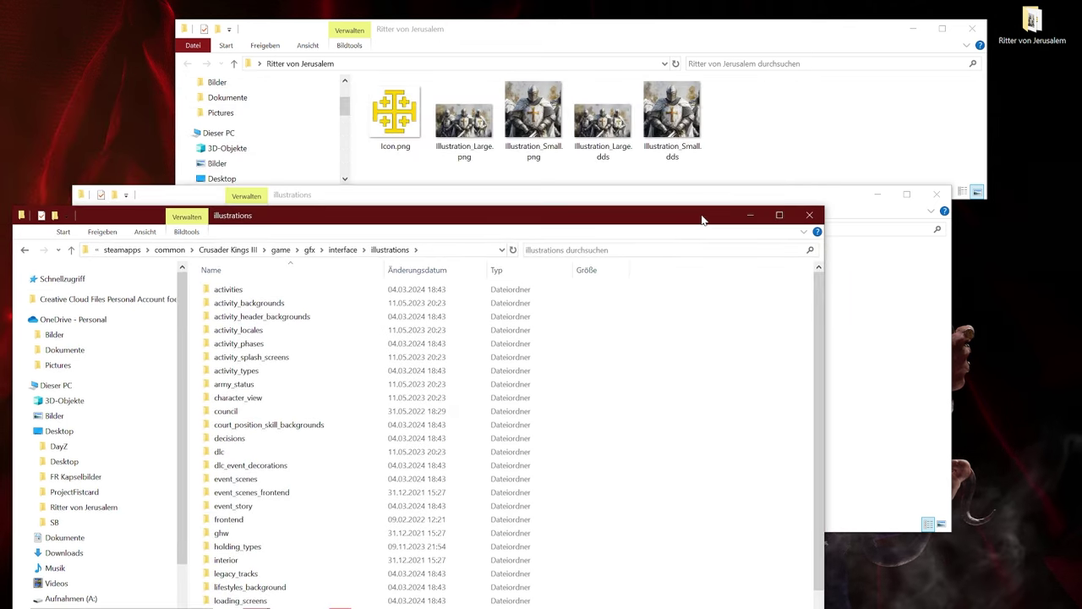
pyautogui.click(677, 197)
pyautogui.click(451, 341)
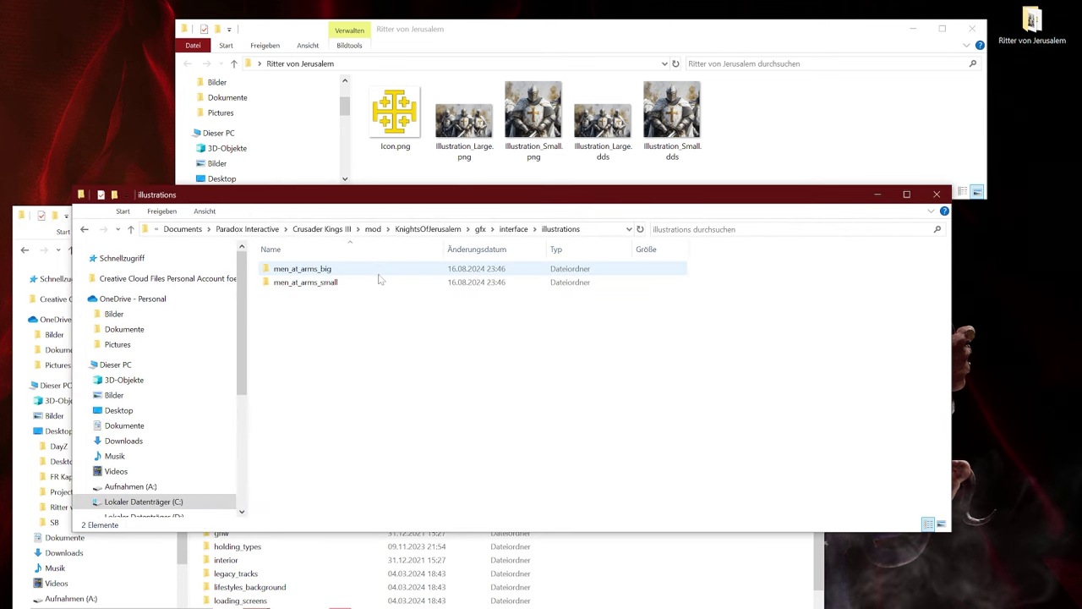
pyautogui.click(376, 269)
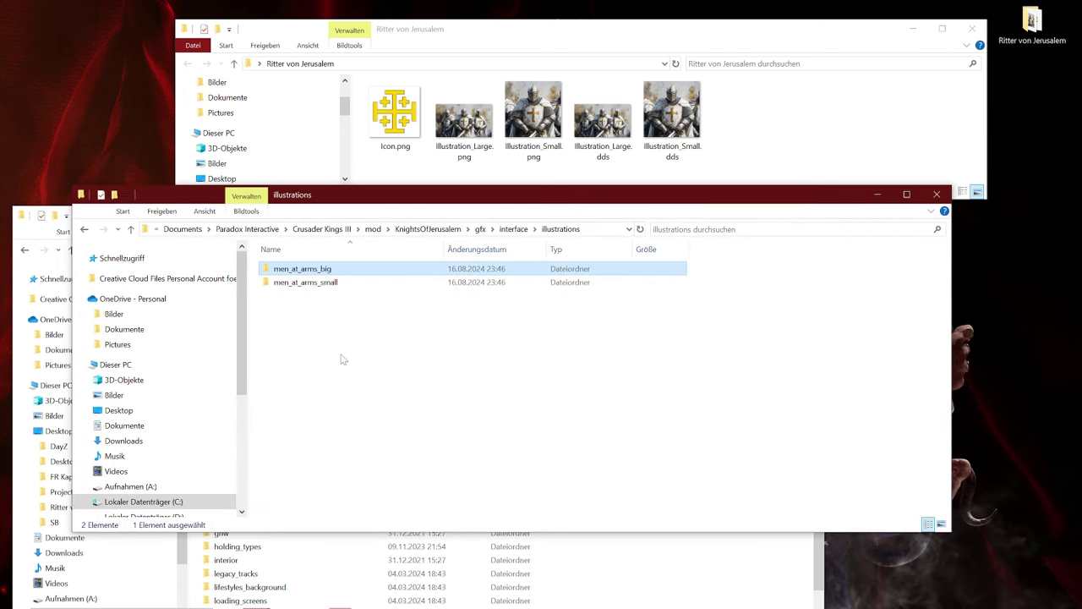
pyautogui.press('Return')
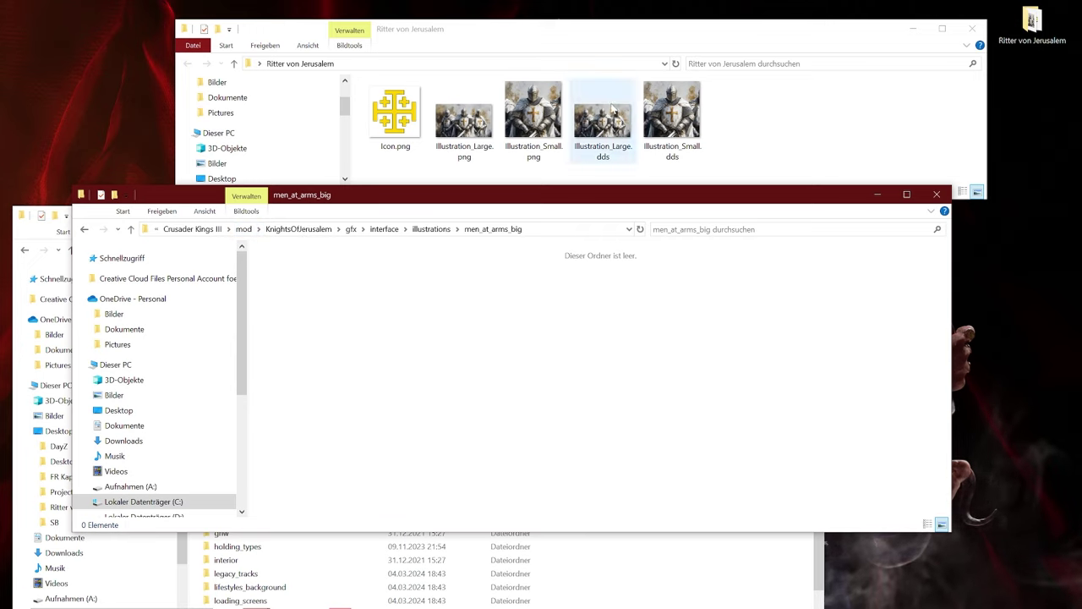
pyautogui.moveTo(612, 106); pyautogui.dragTo(469, 338)
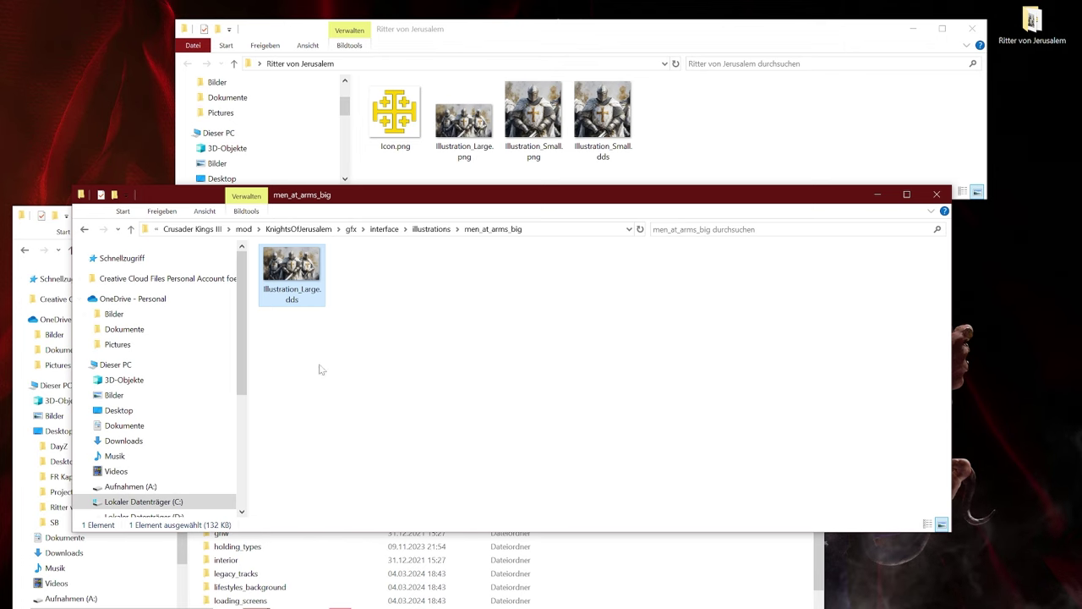
# - Switch to 00_maa_types.txt in Notepad++ and copy the icon name heavy_infantry_jerusalem from the armored_footmen_jerusalem unit
pyautogui.hotkey('alt', 'Tab')
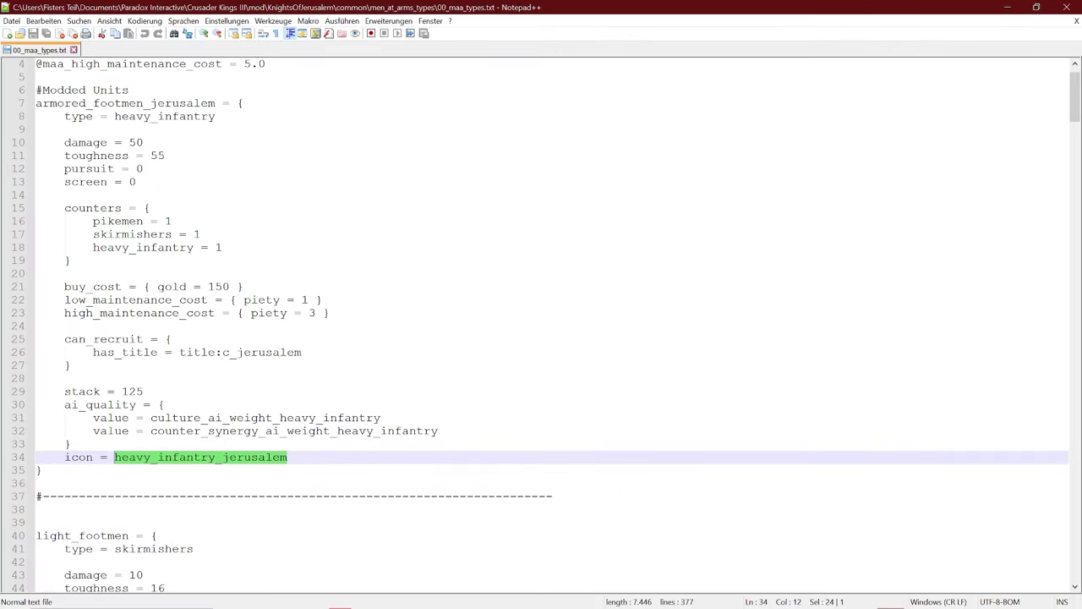
pyautogui.hotkey('shift', 'Left')
pyautogui.hotkey('shift', 'Left')
pyautogui.hotkey('shift', 'Left')
pyautogui.hotkey('shift', 'Left')
pyautogui.hotkey('shift', 'Left')
pyautogui.hotkey('shift', 'Left')
pyautogui.hotkey('shift', 'Left')
pyautogui.hotkey('shift', 'Left')
pyautogui.hotkey('shift', 'Left')
pyautogui.hotkey('shift', 'Left')
pyautogui.hotkey('shift', 'Left')
pyautogui.hotkey('shift', 'Left')
pyautogui.hotkey('shift', 'Left')
pyautogui.hotkey('shift', 'Left')
pyautogui.hotkey('shift', 'Left')
pyautogui.hotkey('shift', 'Left')
pyautogui.hotkey('shift', 'Left')
pyautogui.hotkey('shift', 'Left')
pyautogui.hotkey('shift', 'Left')
pyautogui.hotkey('shift', 'Left')
pyautogui.hotkey('ctrl', 'c')
# - Return to the mod's men_at_arms_big folder and rename Illustration_Large.dds as heavy_infantry_jerusalem.dds
pyautogui.click(1007, 9)
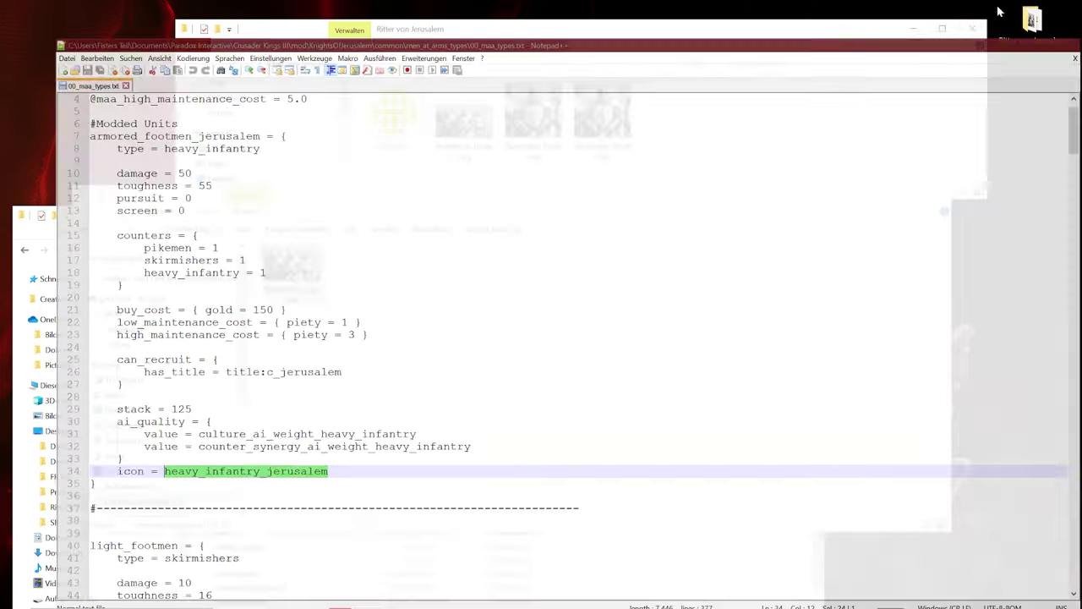
pyautogui.press('F2')
pyautogui.hotkey('ctrl', 'v')
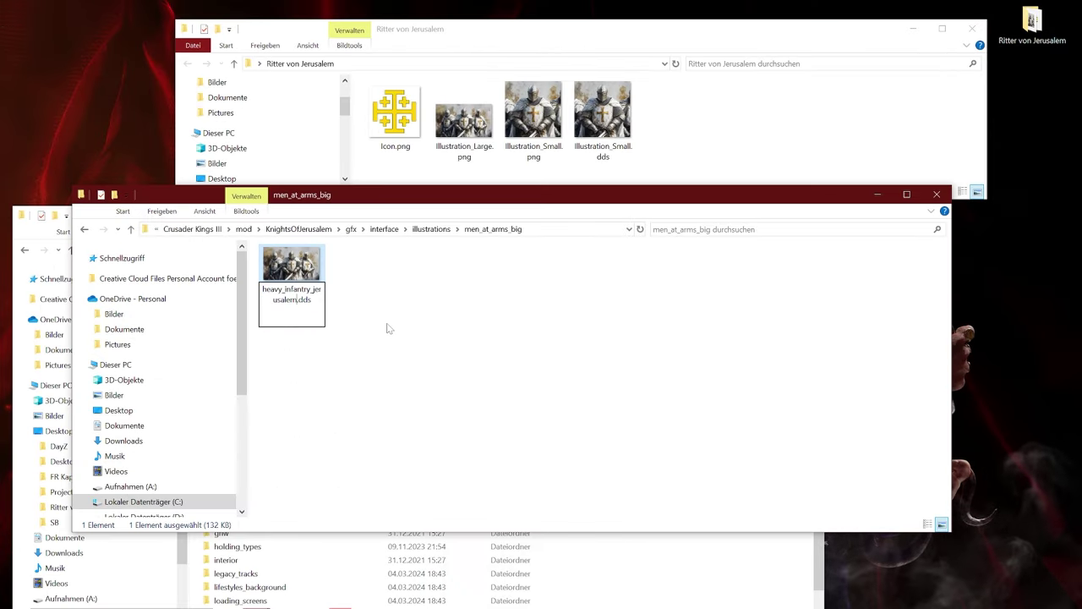
pyautogui.press('Return')
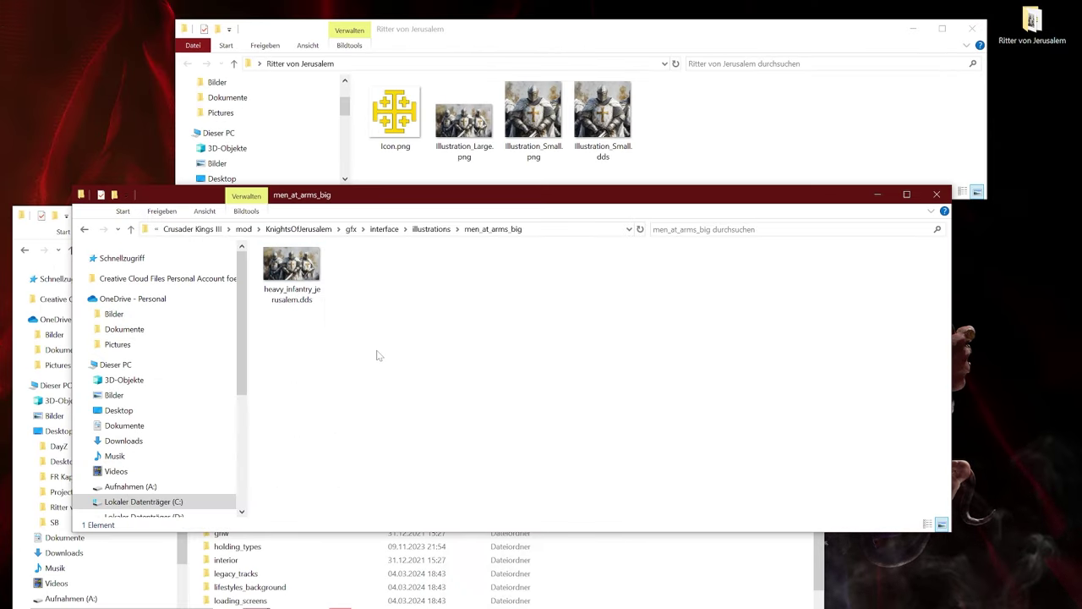
# - Move Illustration_Small.dds from the Ritter von Jerusalem folder into the mod's men_at_arms_small folder and rename it heavy_infantry_jerusalem.dds
pyautogui.click(431, 229)
pyautogui.doubleClick(385, 284)
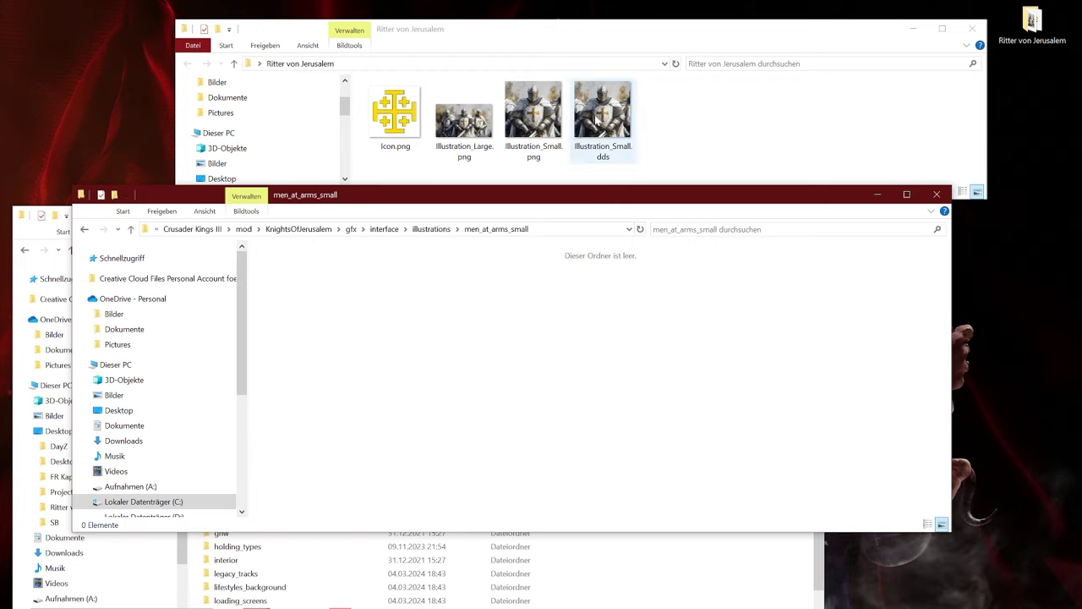
pyautogui.moveTo(619, 112); pyautogui.dragTo(476, 353)
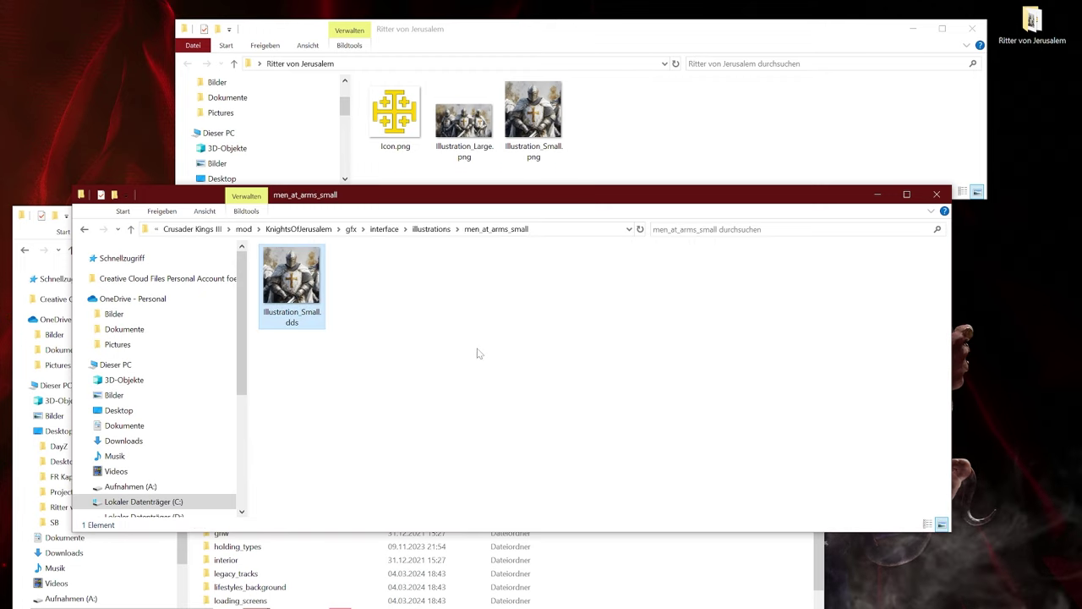
pyautogui.press('F2')
pyautogui.hotkey('ctrl', 'v')
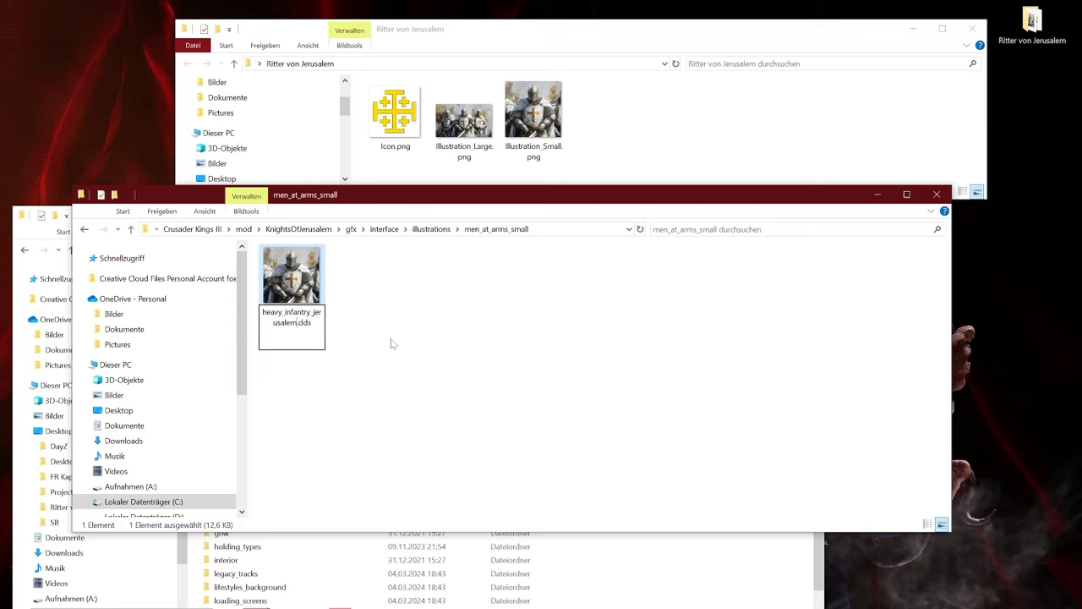
pyautogui.click(386, 348)
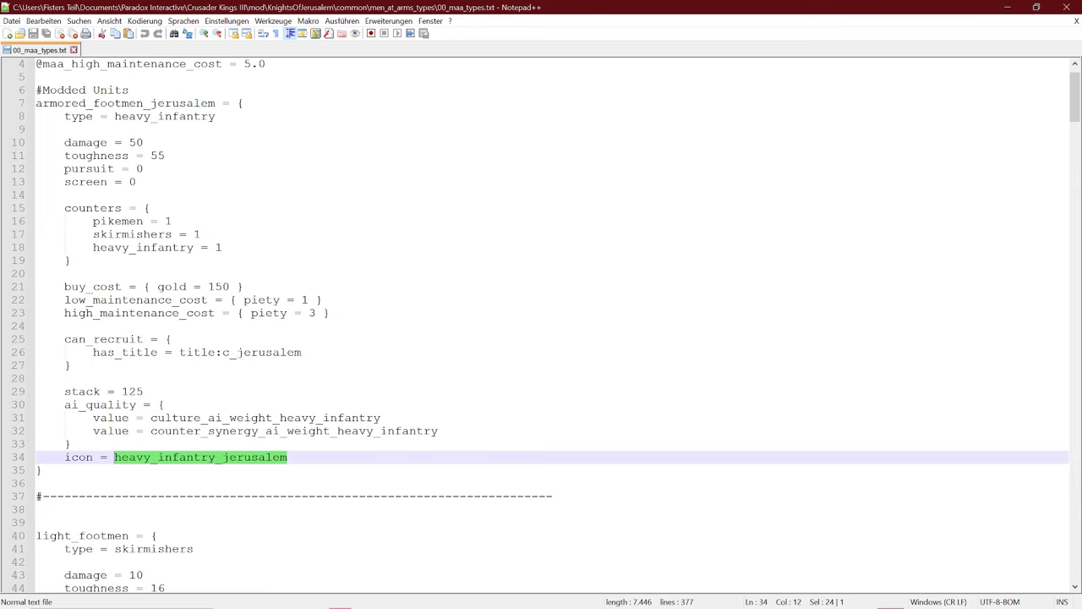
# - Switch to Crusader Kings III and start a game as the ruler of Das Heiliges Römisches Reich in 1066
pyautogui.click(1008, 7)
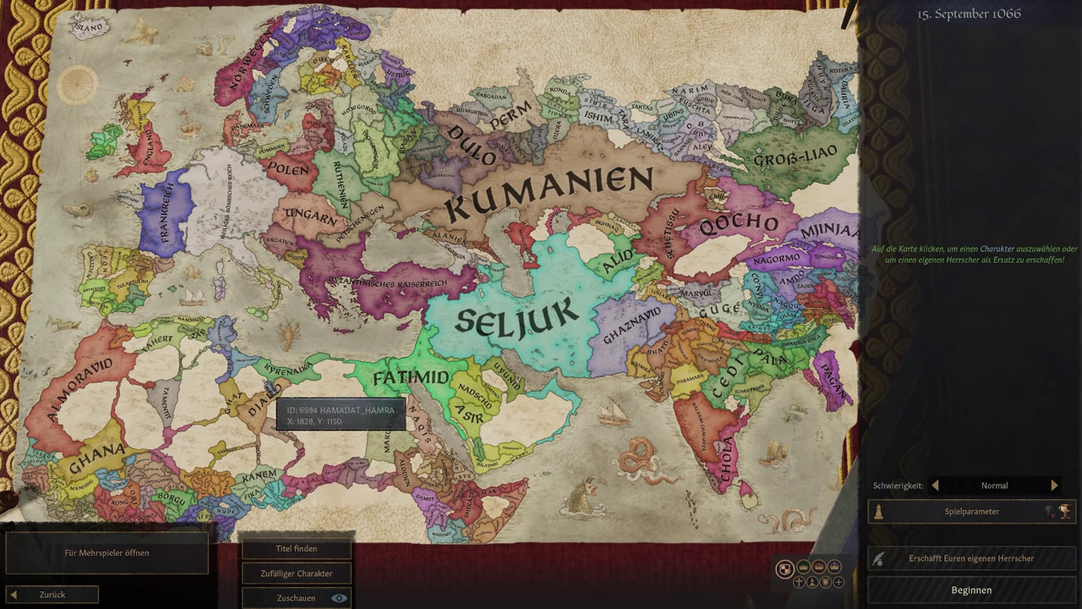
pyautogui.click(224, 207)
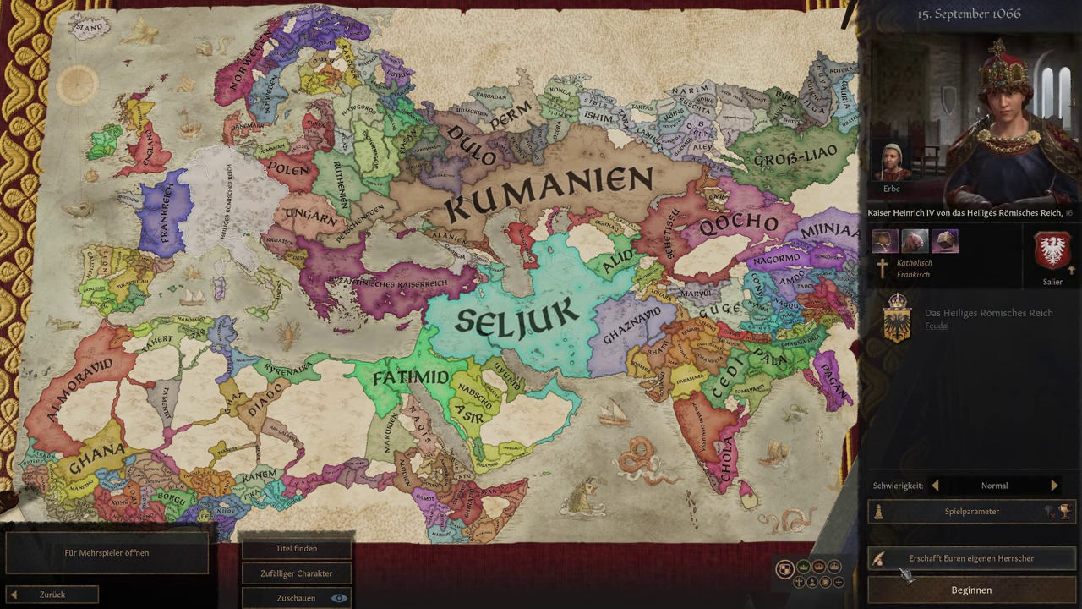
pyautogui.click(971, 590)
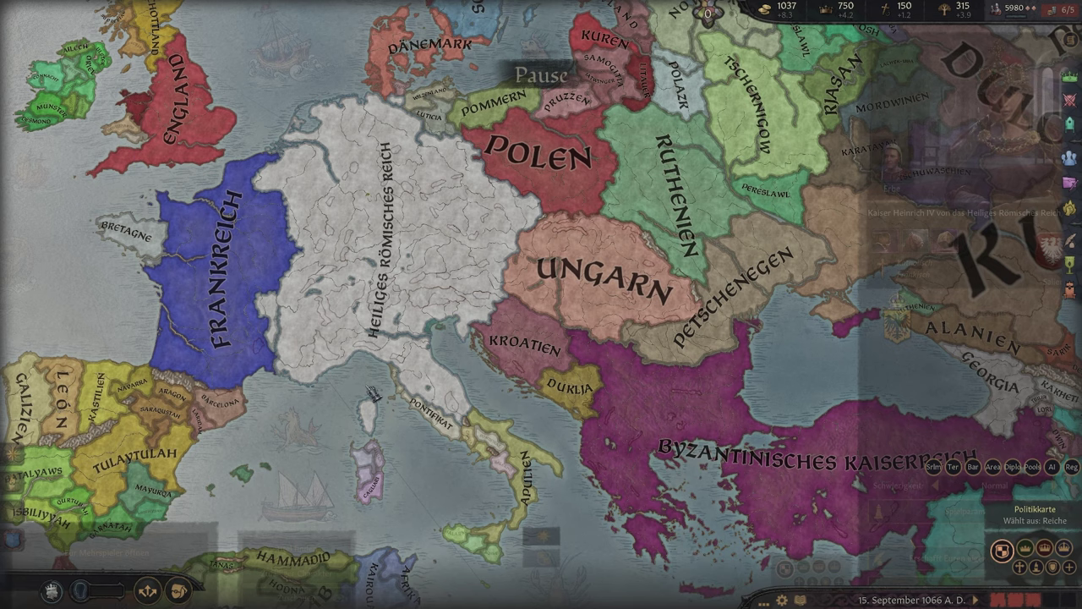
# - Check the realm's military overview and its list of regiments available for creation
pyautogui.scroll(3, 371, 393)
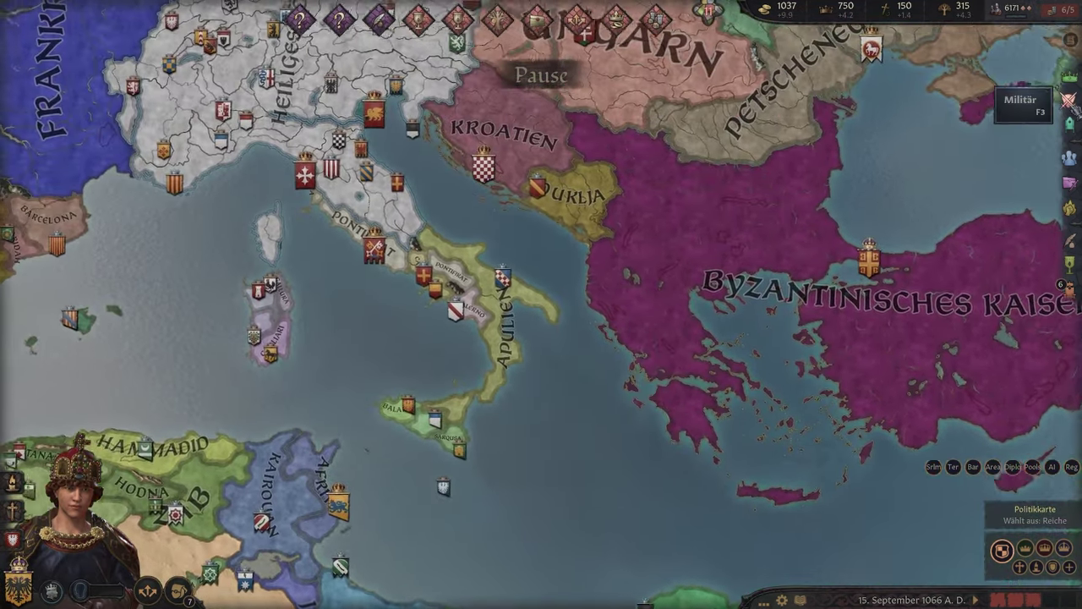
pyautogui.press('F3')
pyautogui.click(787, 389)
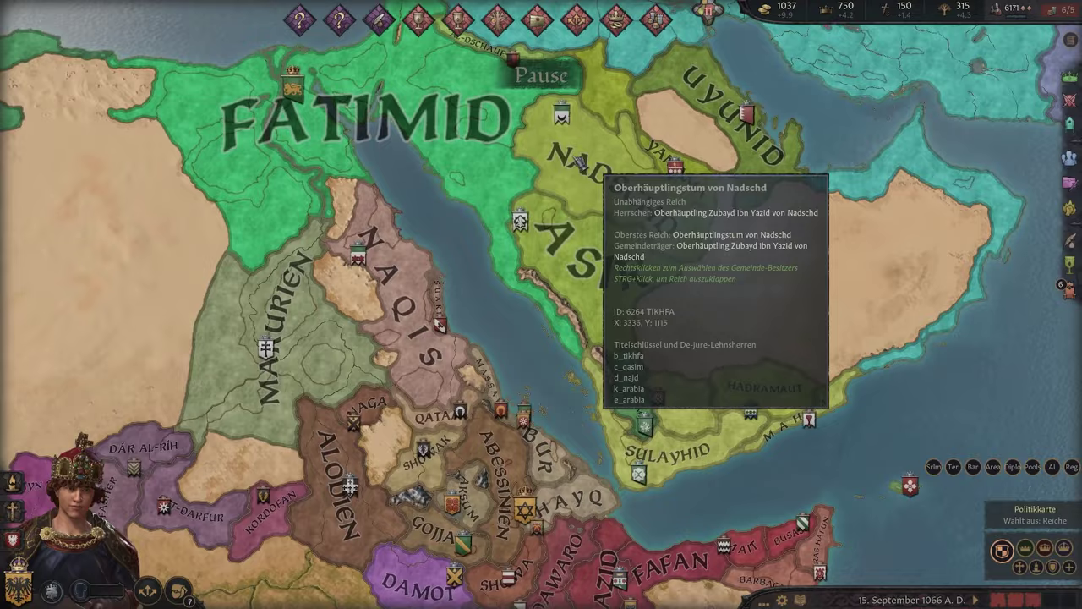
# - Locate the county of Jerusalem on the map and take the title Scheichtum von Jerusalem from its holder
pyautogui.scroll(2, 364, 271)
pyautogui.scroll(5, 476, 261)
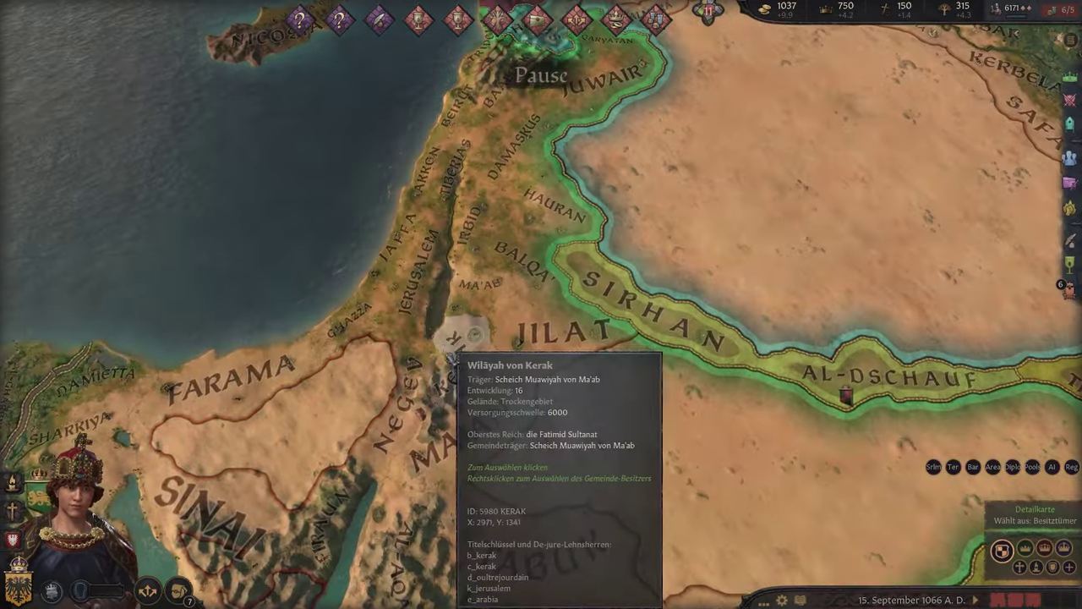
pyautogui.click(451, 357)
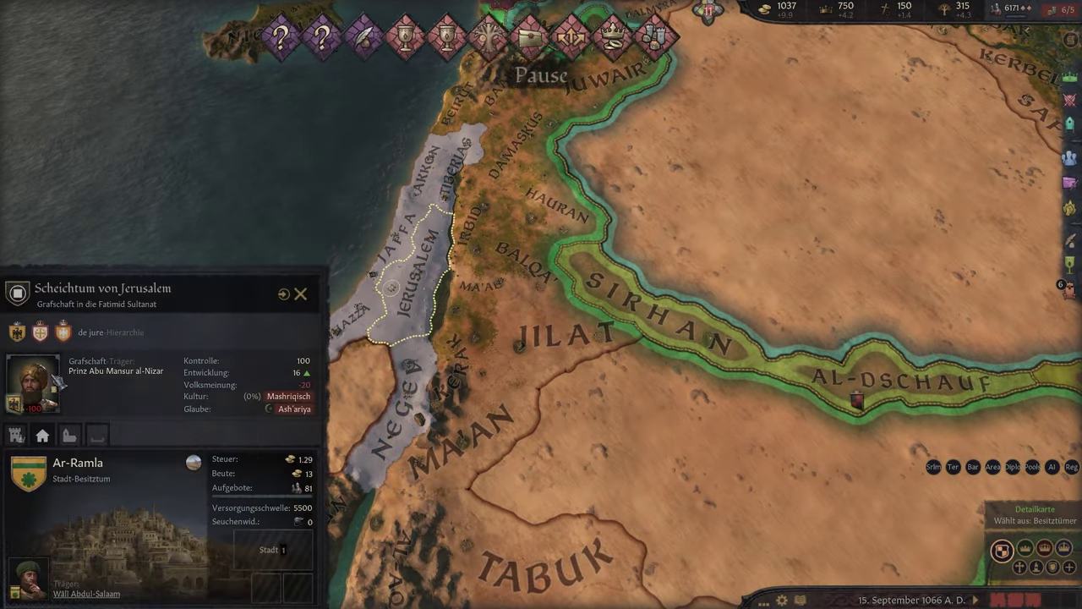
pyautogui.rightClick(59, 385)
pyautogui.click(114, 493)
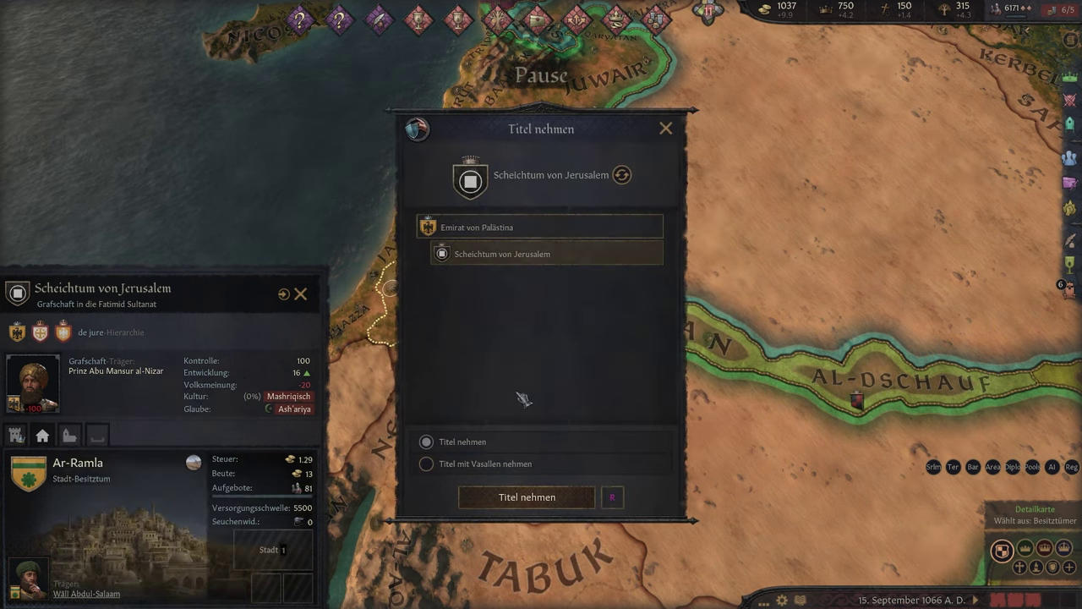
pyautogui.click(527, 498)
pyautogui.click(300, 294)
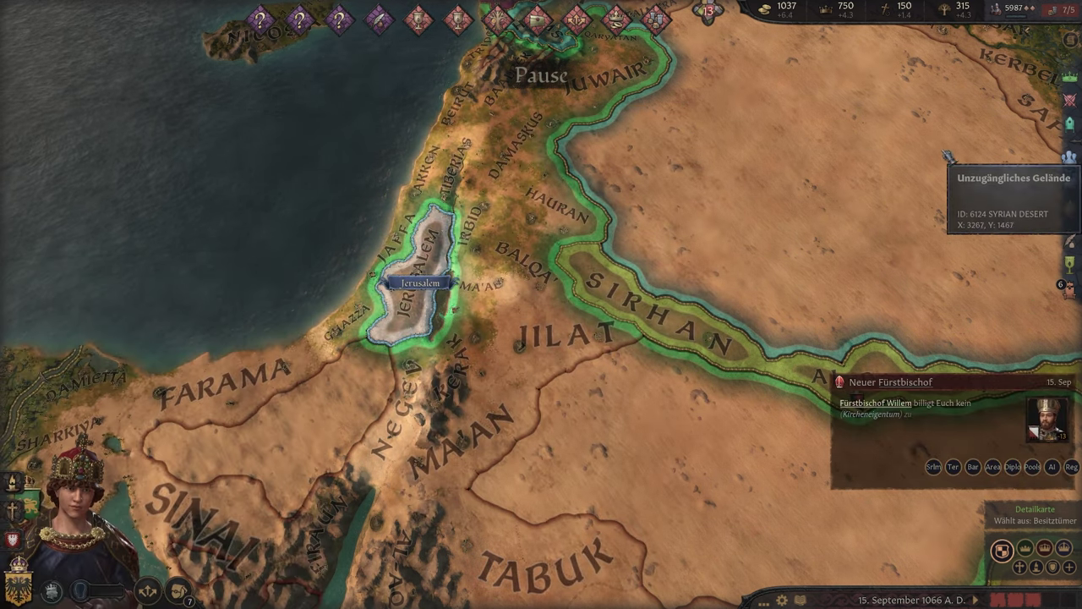
# - Create a Ritter von Jerusalem men-at-arms regiment from the military overview and open its details
pyautogui.click(1069, 99)
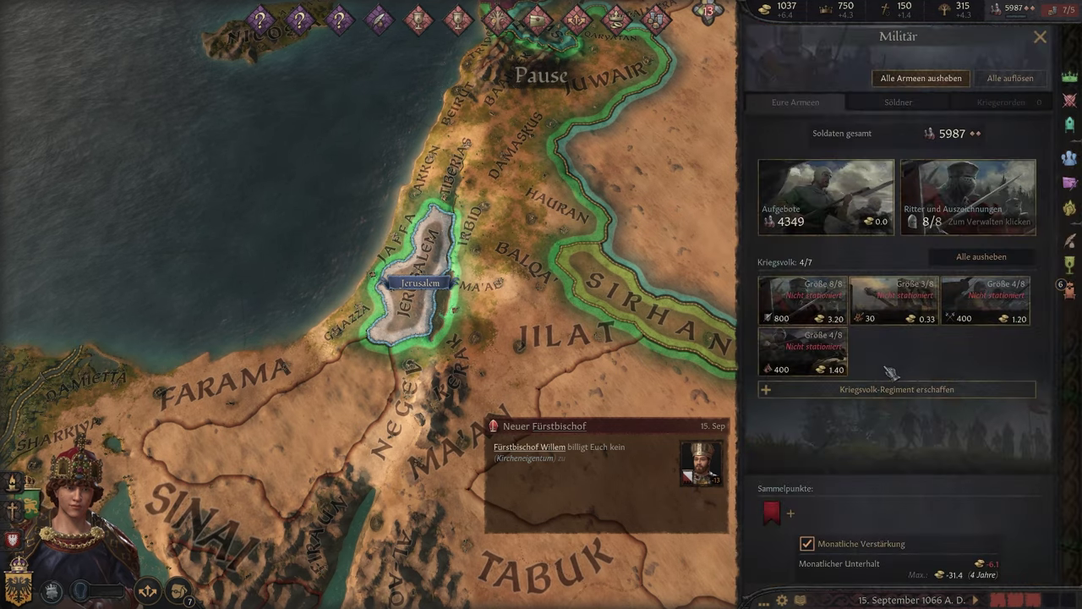
pyautogui.click(882, 390)
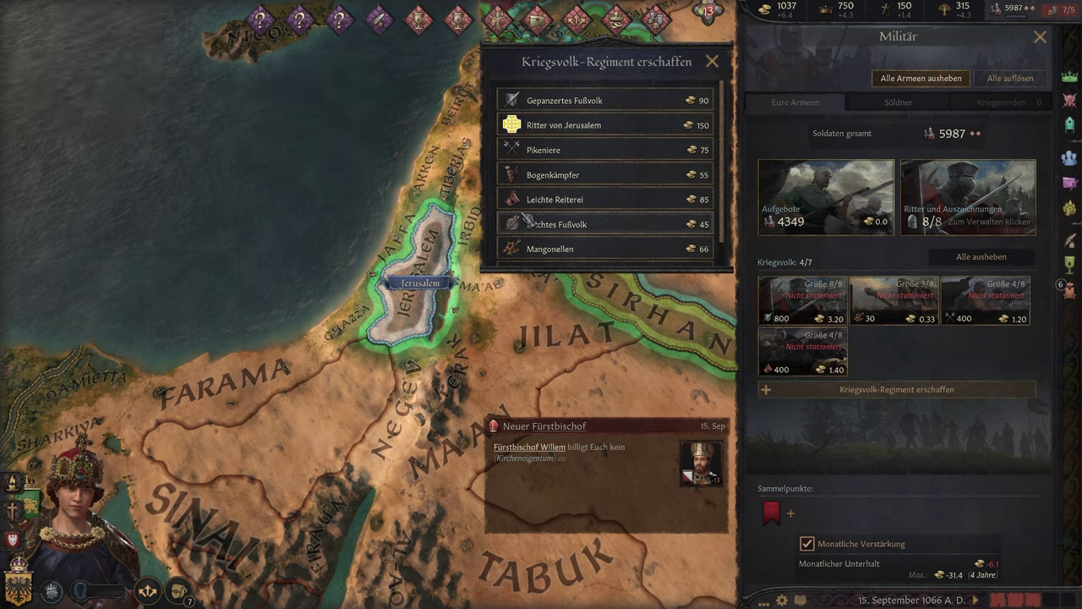
pyautogui.click(597, 126)
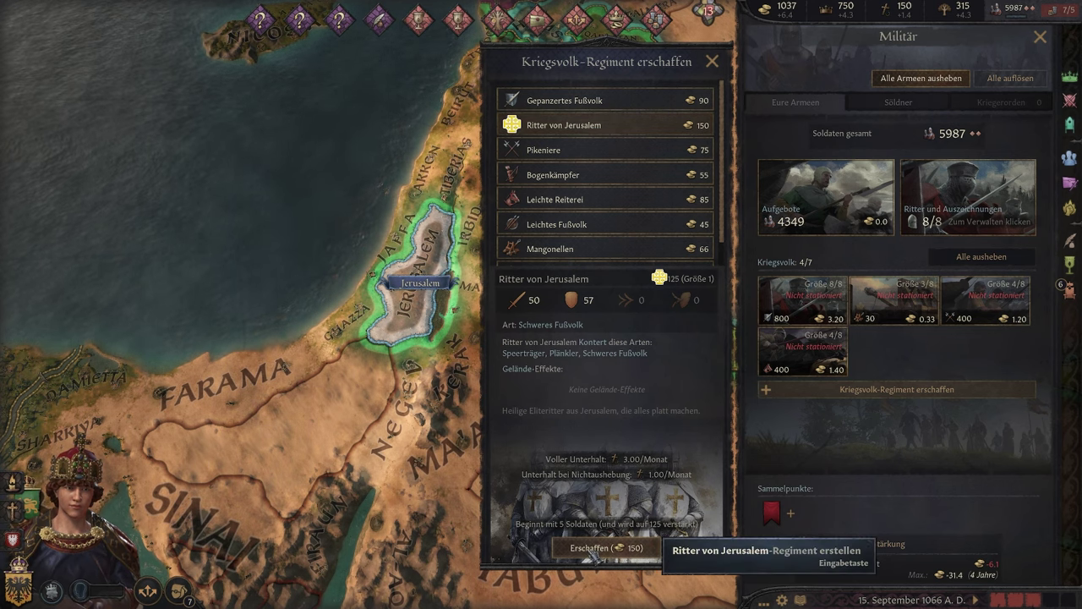
pyautogui.click(596, 548)
pyautogui.click(895, 354)
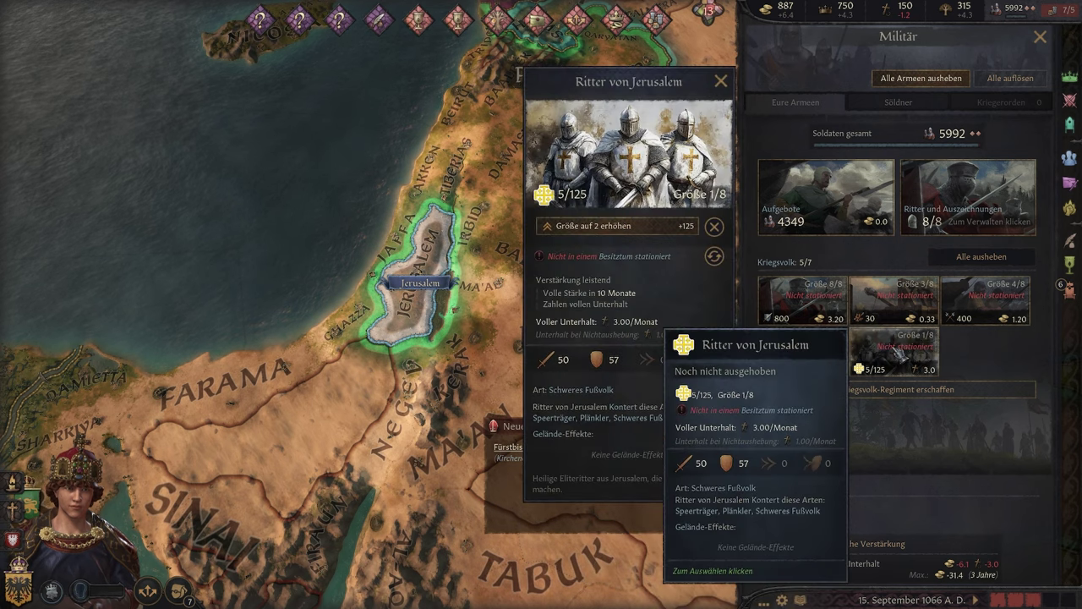
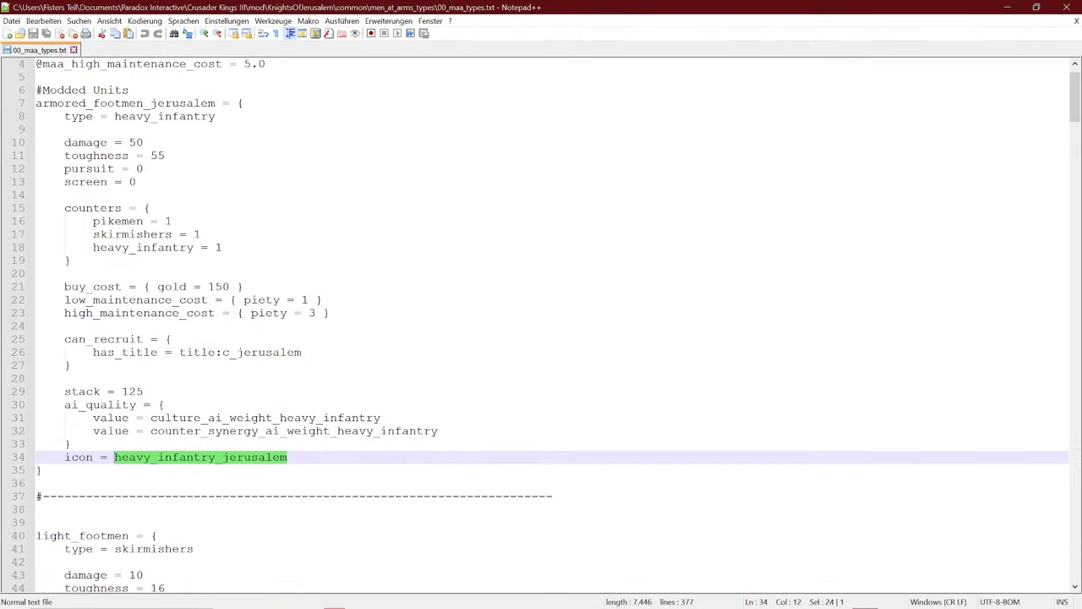
# - Shrink the Notepad++ window with 00_maa_types.txt and place it over the map beside the Ritter von Jerusalem details
pyautogui.moveTo(537, 12); pyautogui.dragTo(579, 69)
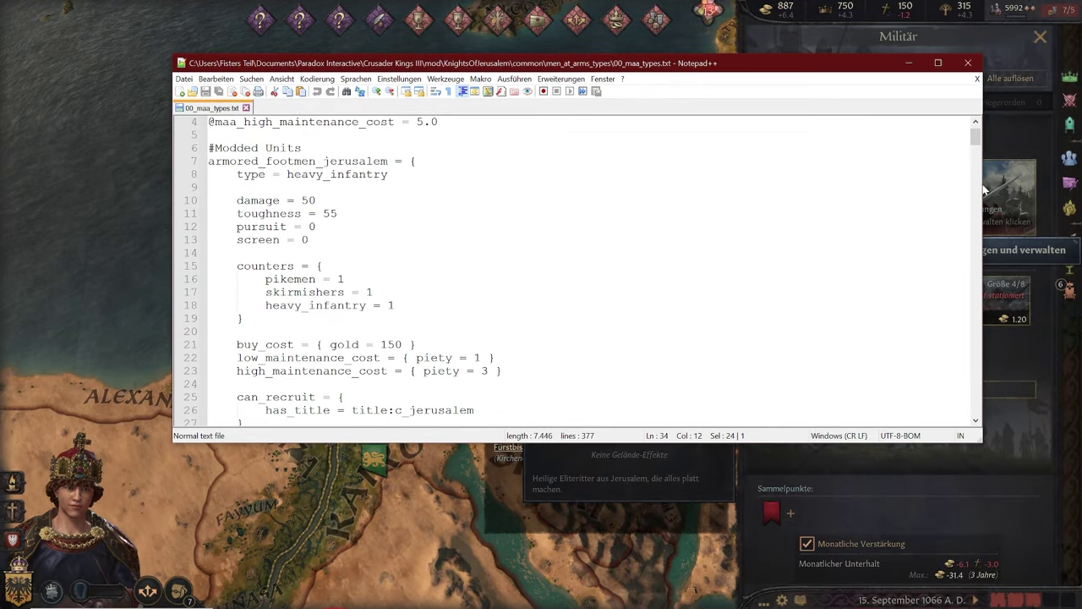
pyautogui.moveTo(985, 186); pyautogui.dragTo(547, 186)
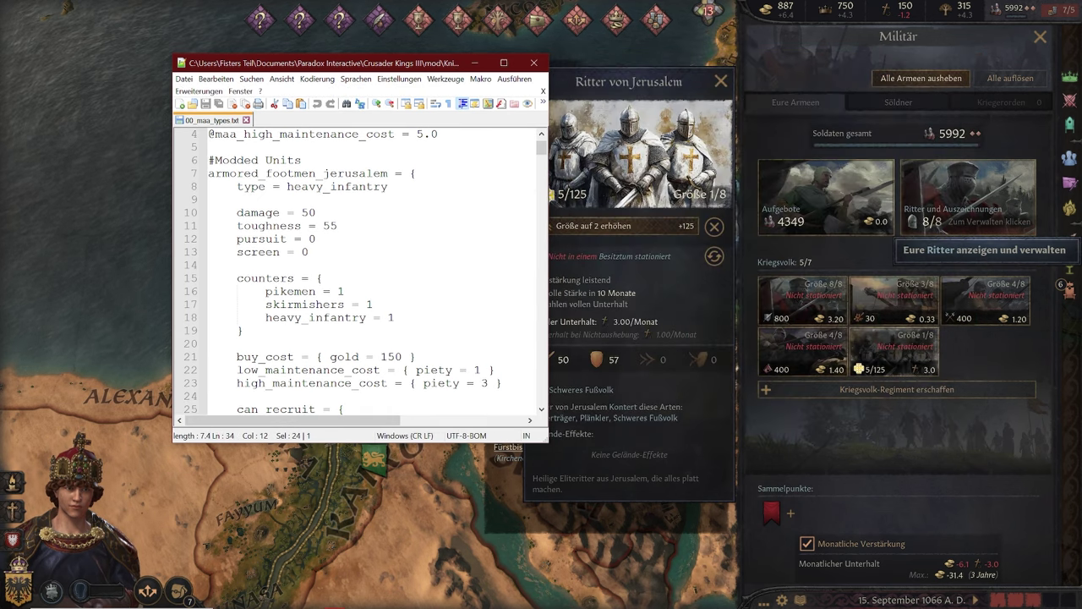
pyautogui.moveTo(357, 62); pyautogui.dragTo(234, 53)
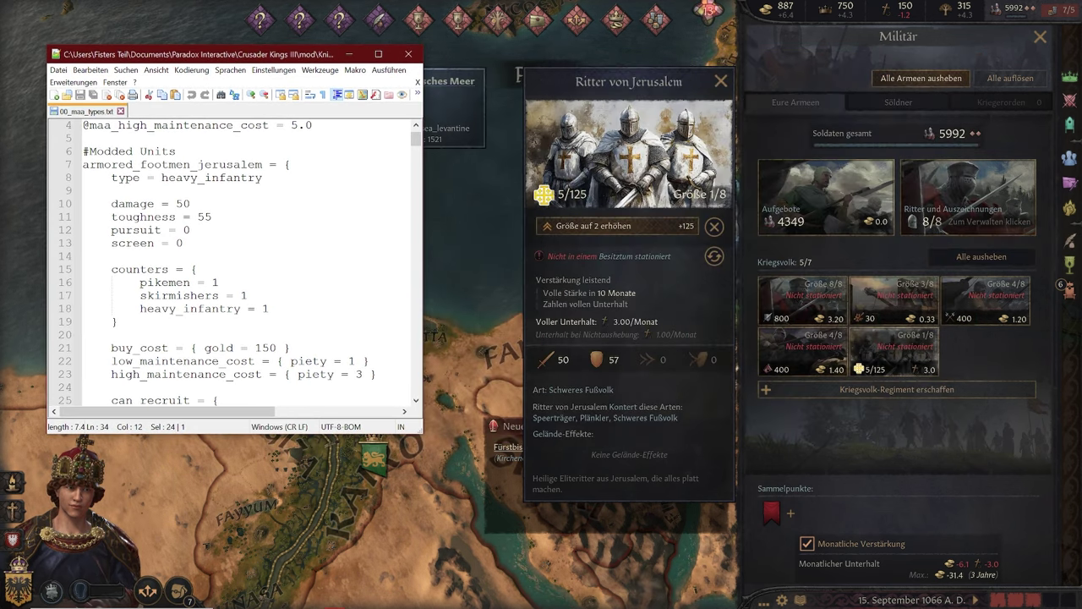
pyautogui.moveTo(195, 434); pyautogui.dragTo(180, 521)
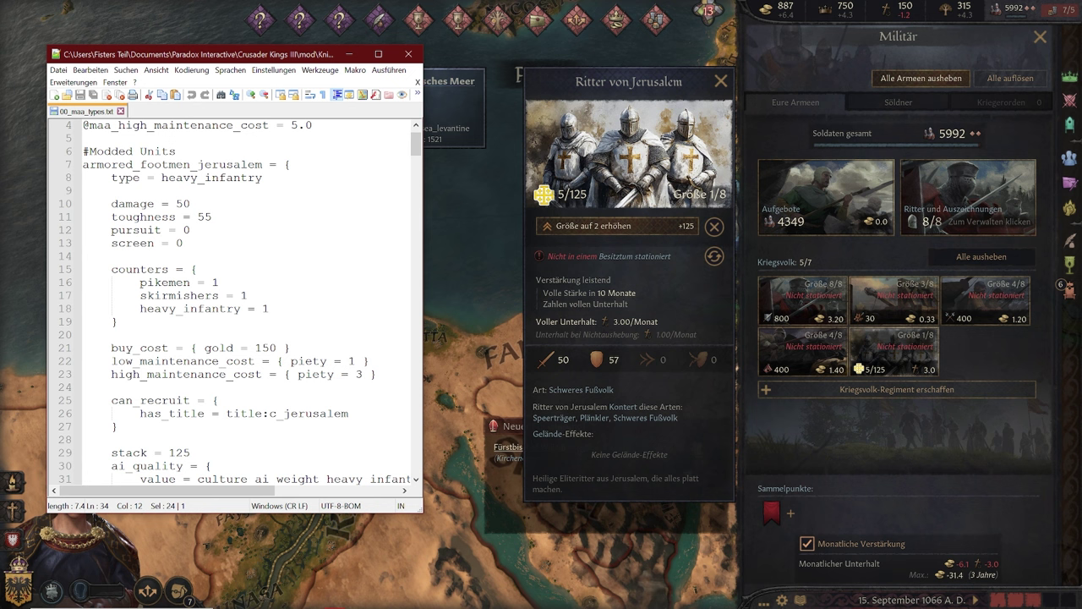
# - Set the damage of the armored_footmen_jerusalem unit to 60 and save the file
pyautogui.click(185, 204)
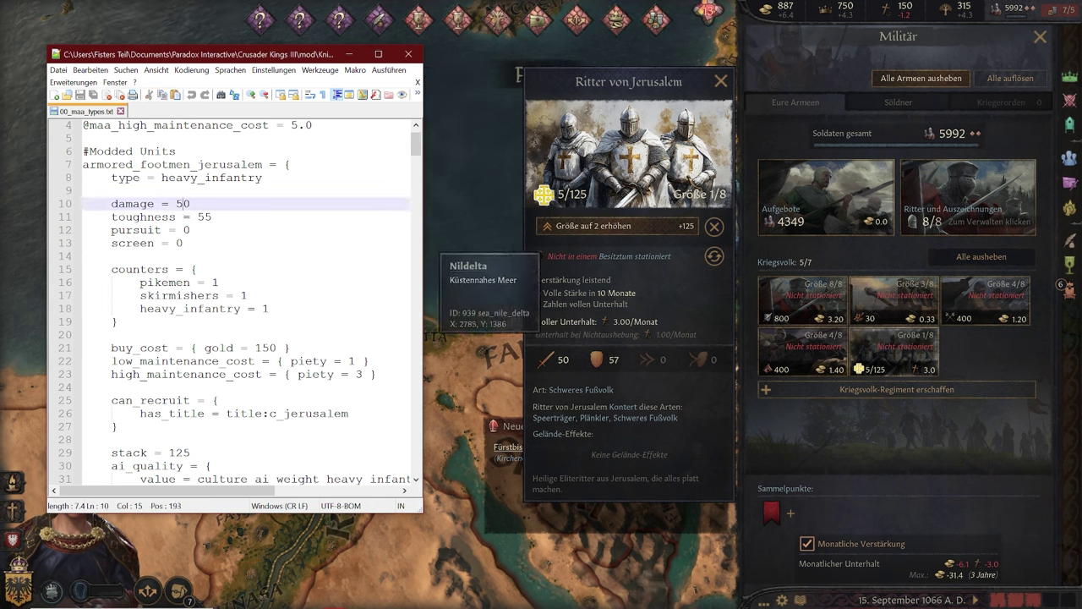
pyautogui.hotkey('shift', 'Left')
pyautogui.write('6')
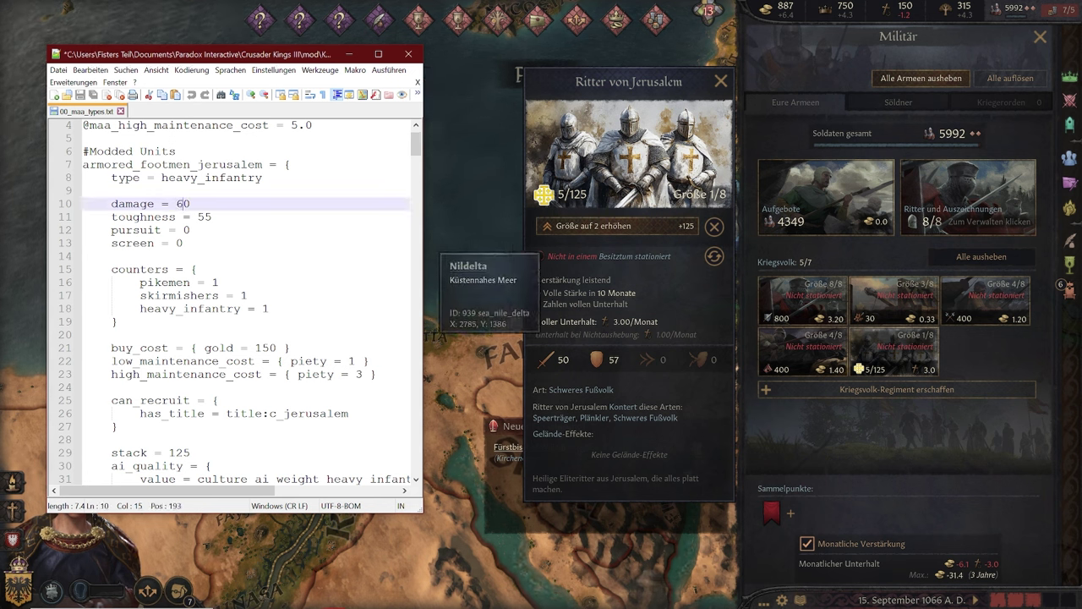
pyautogui.hotkey('ctrl', 's')
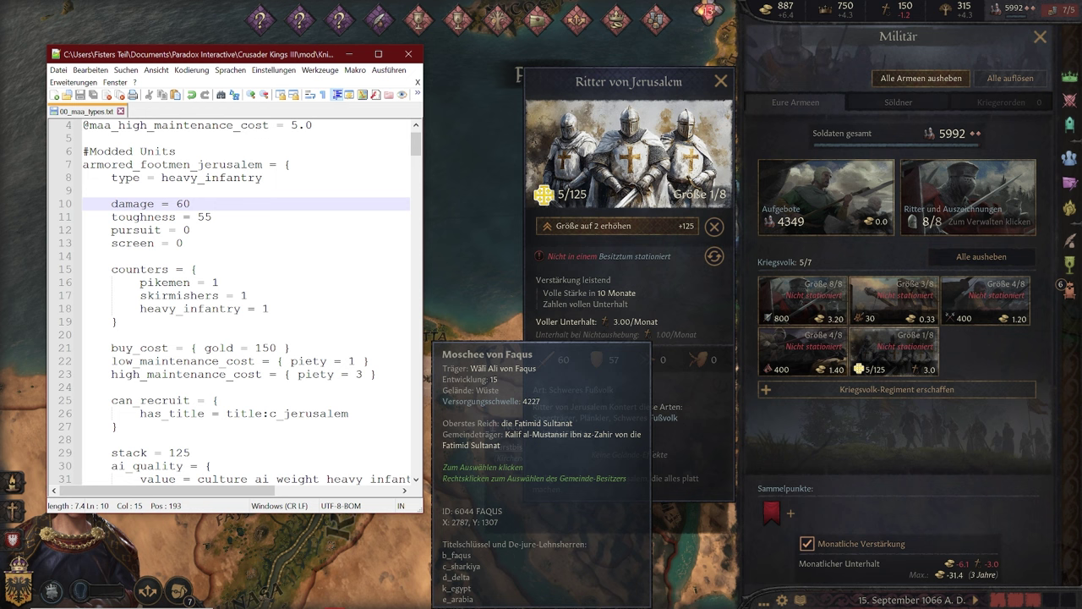
# - Set the piety value of the unit's high_maintenance_cost to 2 and save the file
pyautogui.doubleClick(359, 374)
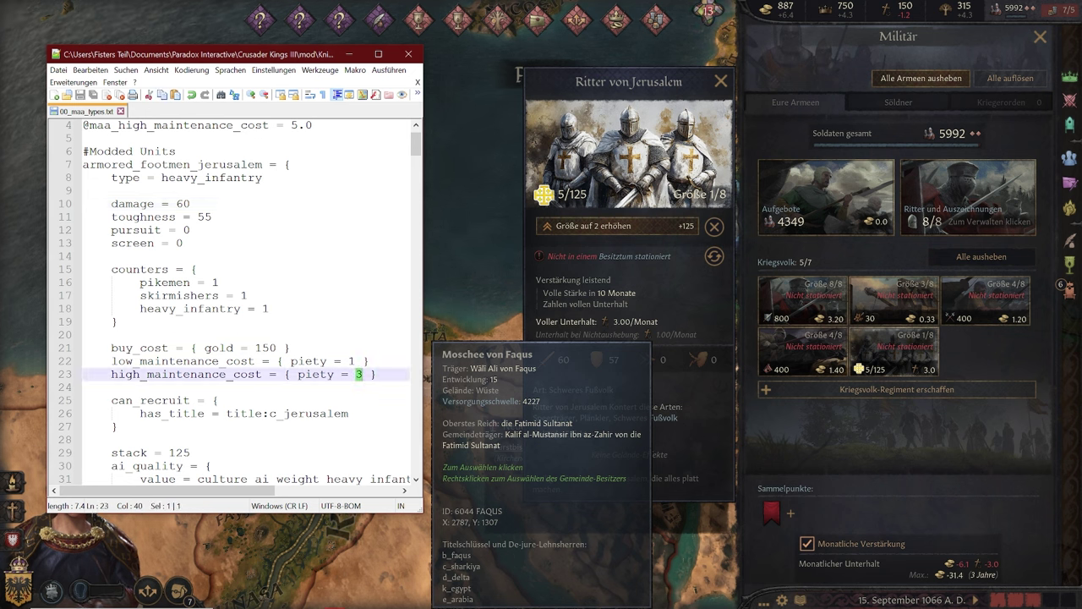
pyautogui.write('2')
pyautogui.hotkey('ctrl', 's')
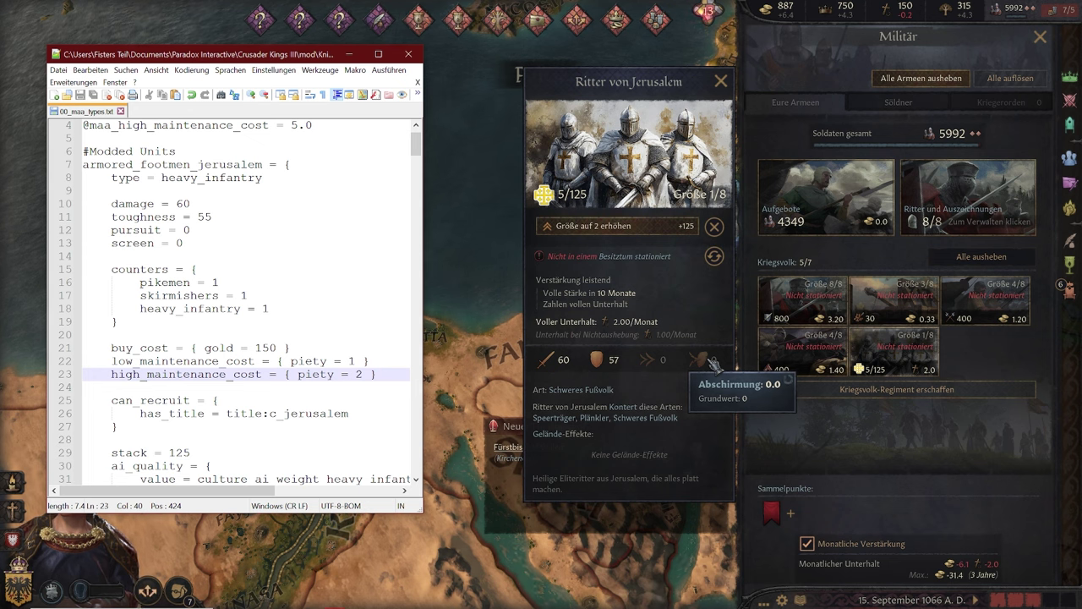
# - Set the screen value of armored_footmen_jerusalem to 25 and save the file
pyautogui.moveTo(717, 394)
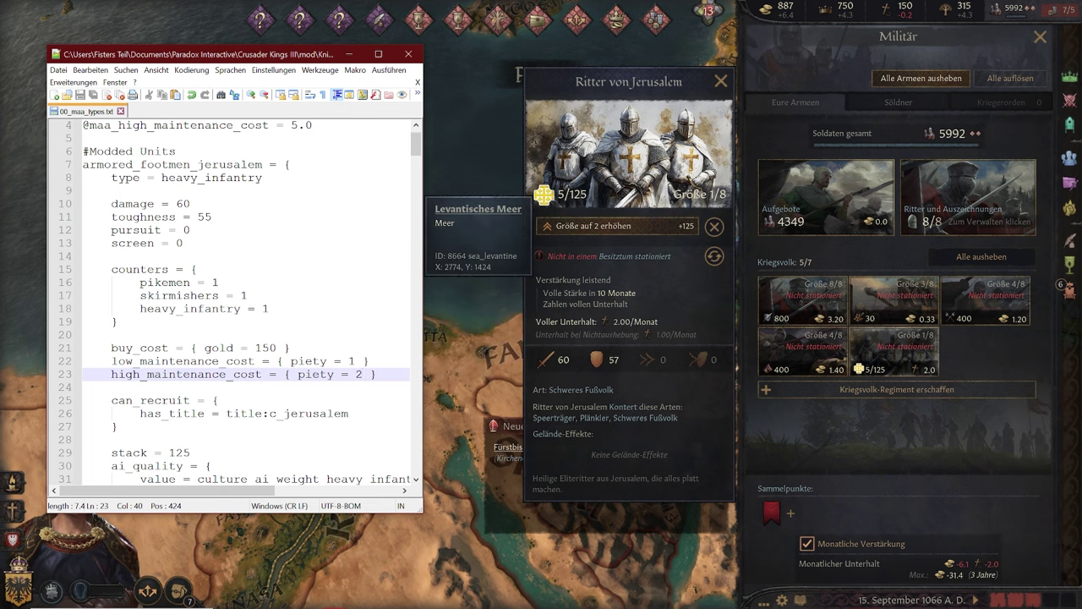
pyautogui.doubleClick(179, 243)
pyautogui.write('25')
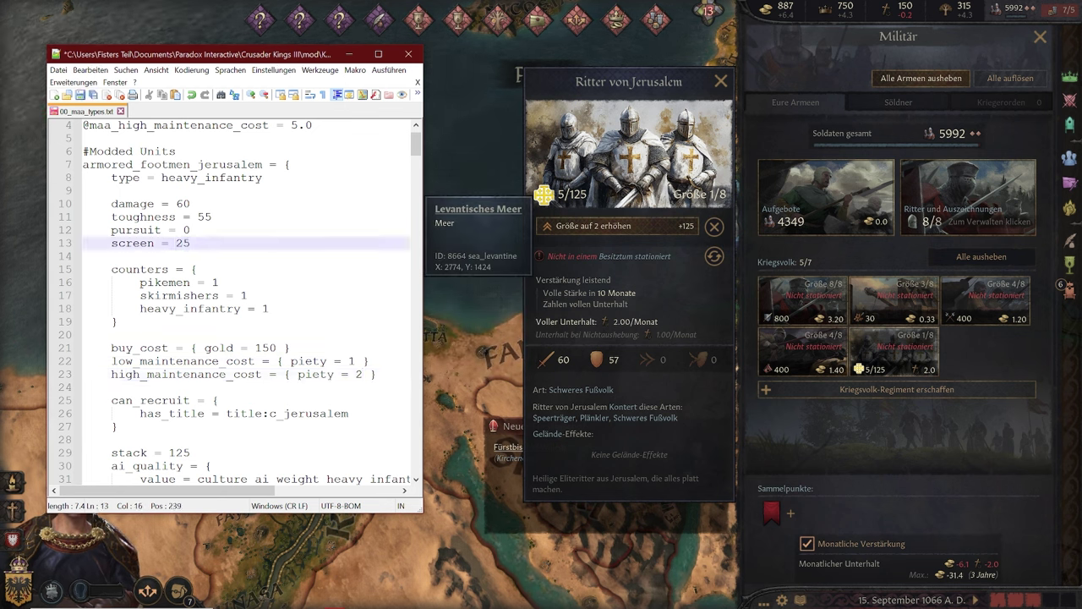
pyautogui.hotkey('ctrl', 's')
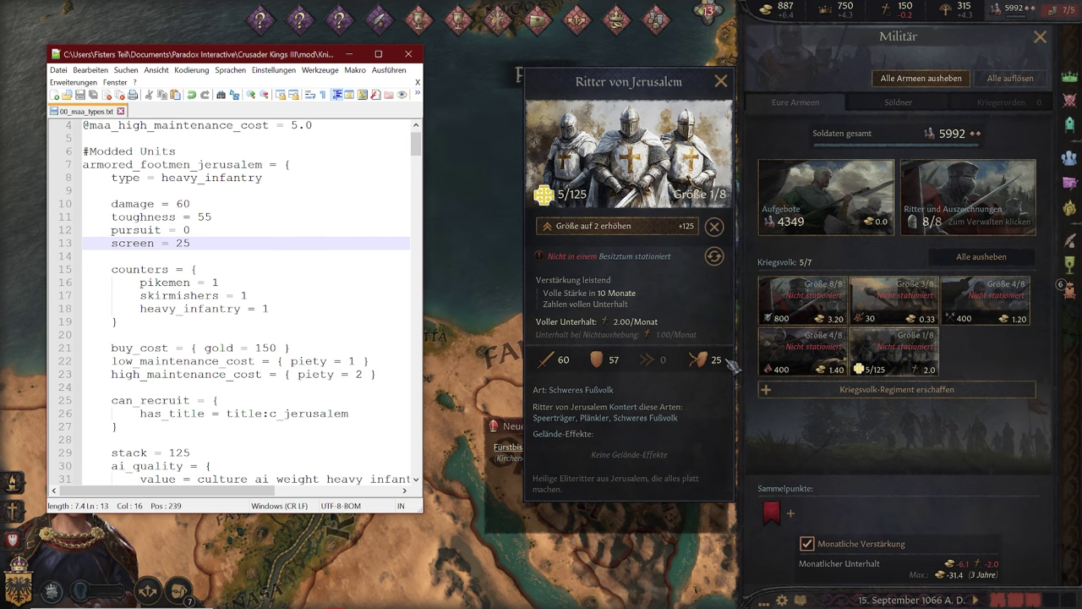
# - Return to the game and close the Ritter von Jerusalem details and the military overview
pyautogui.click(795, 441)
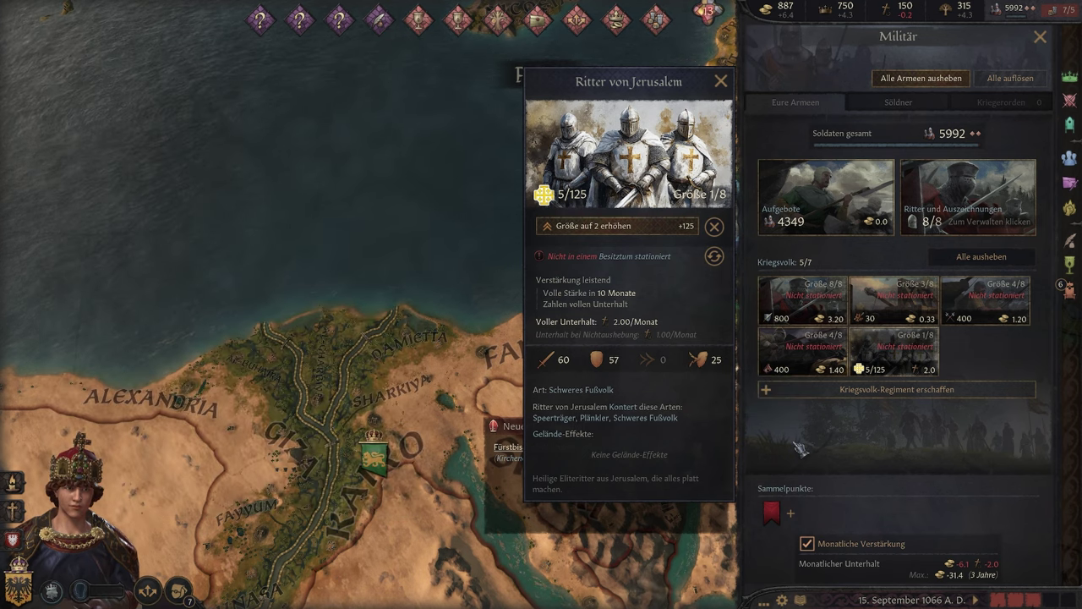
pyautogui.click(310, 195)
pyautogui.scroll(-5, 310, 194)
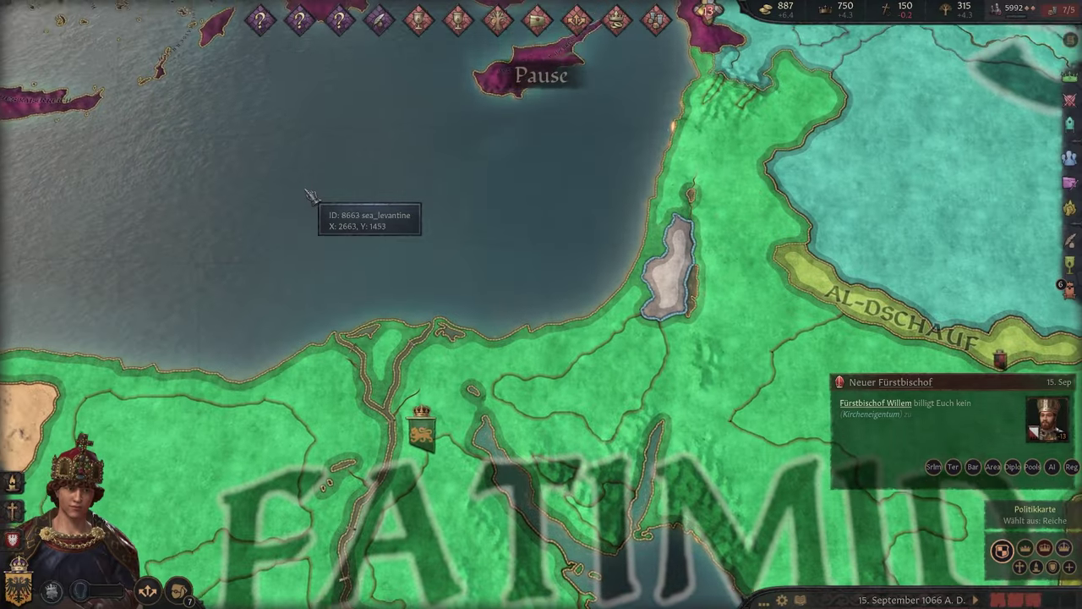
pyautogui.scroll(-3, 309, 194)
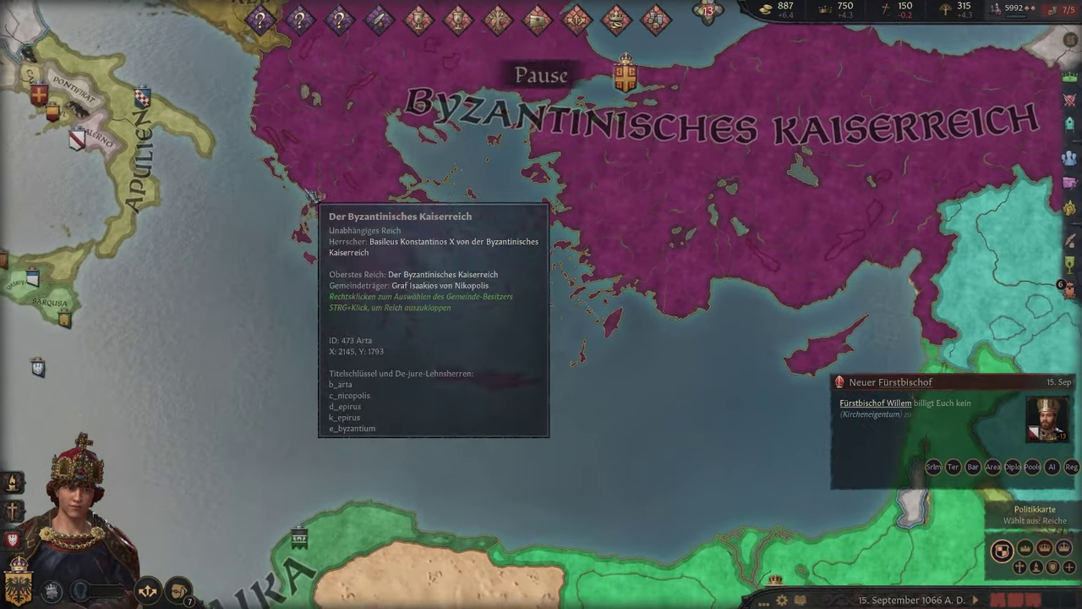
pyautogui.scroll(3, 309, 194)
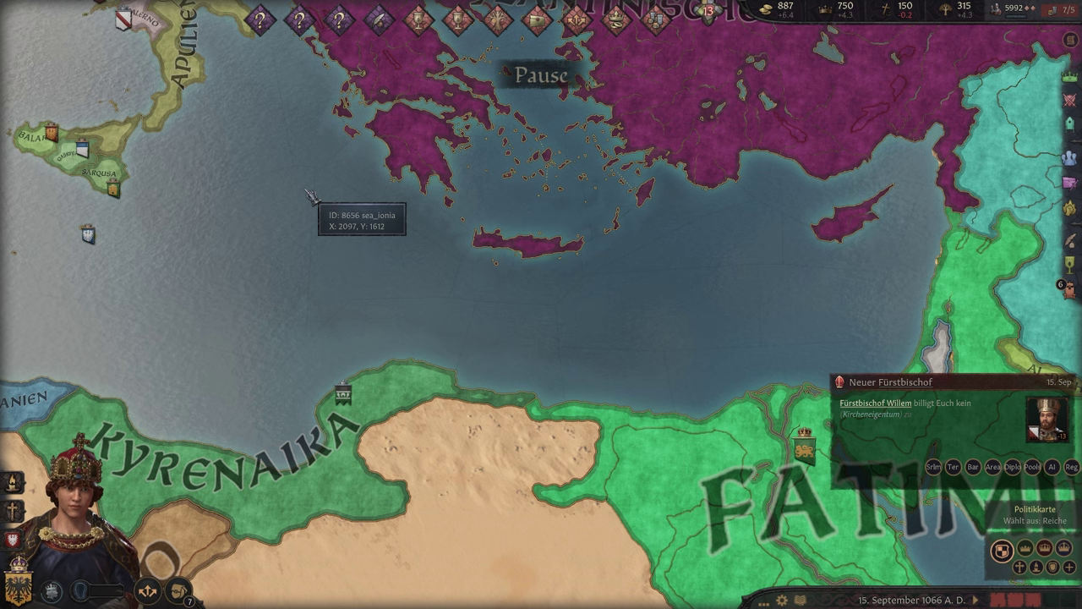
pyautogui.hotkey('w', 'a')
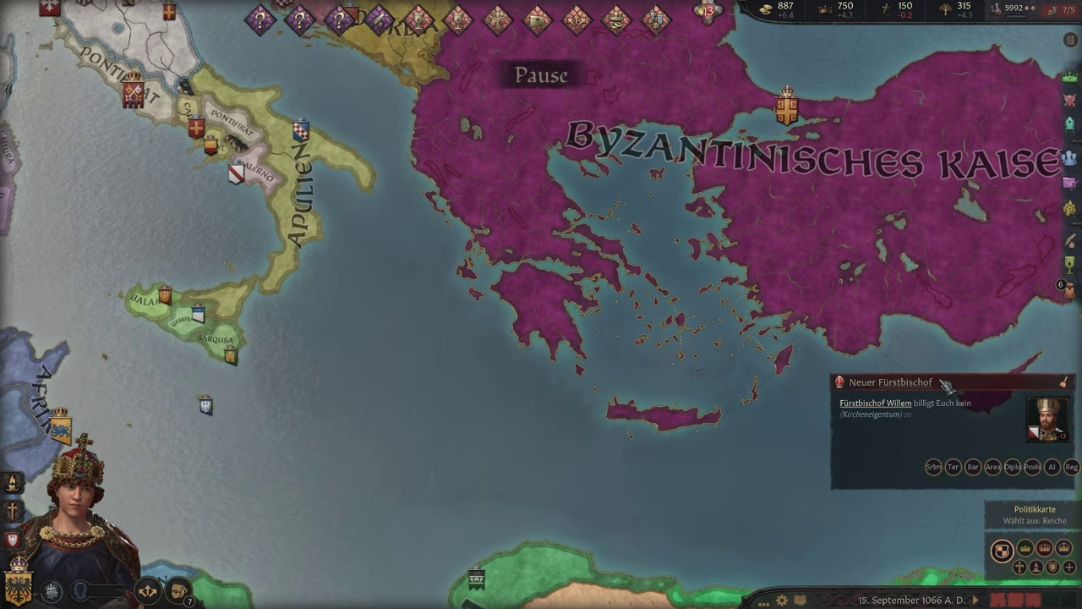
pyautogui.press('a')
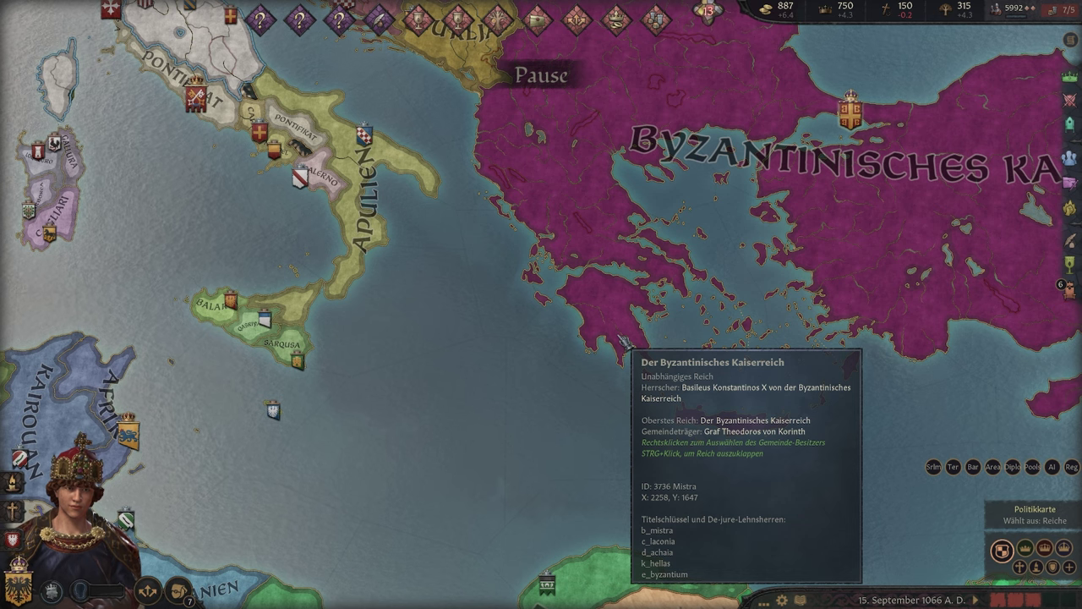
pyautogui.hotkey('alt', 'F4')
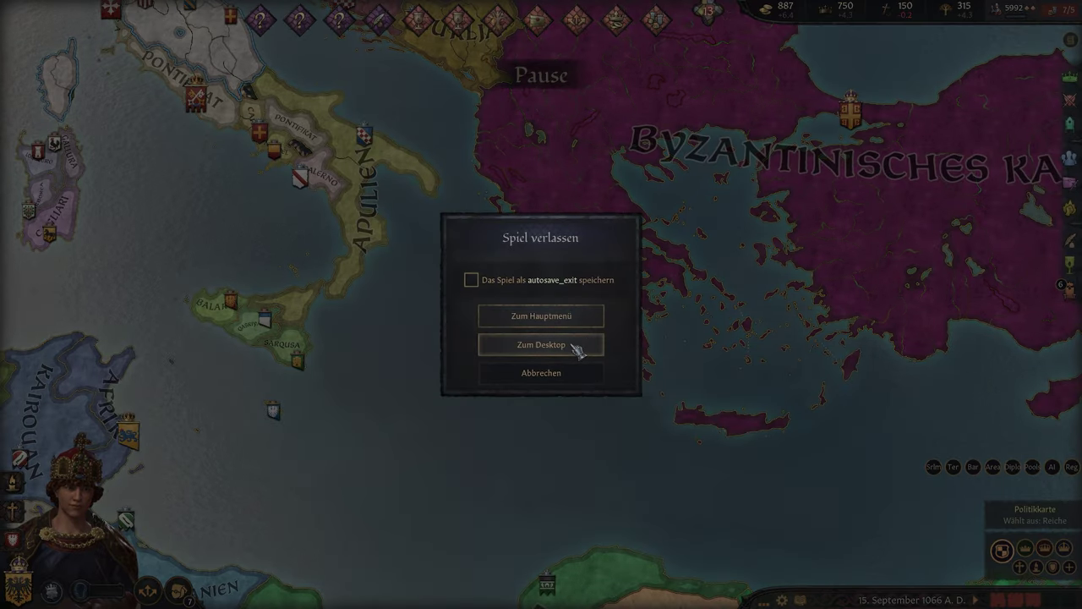
pyautogui.click(541, 373)
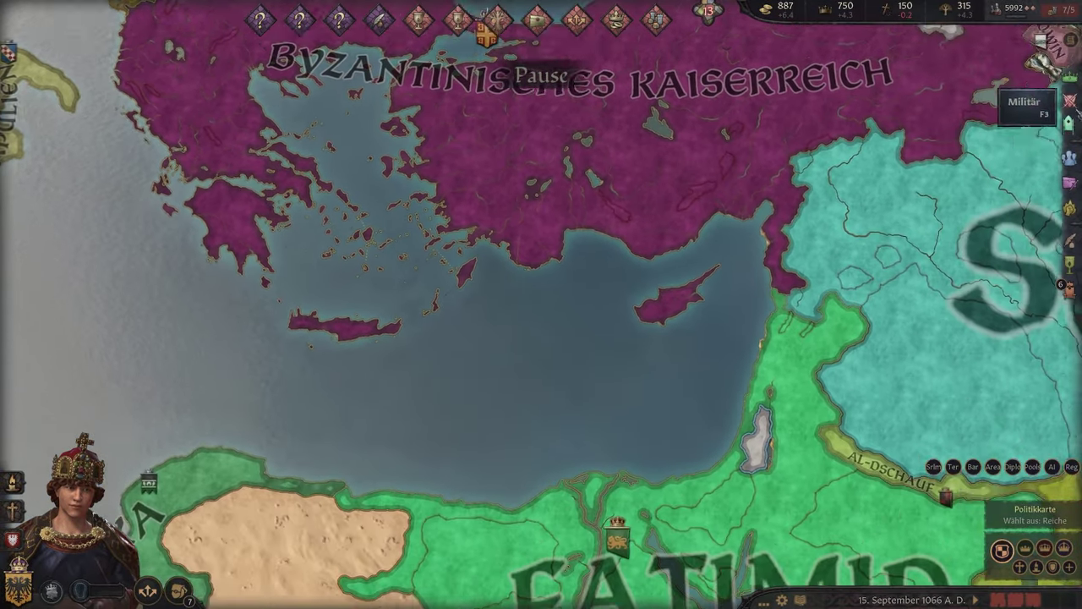
# - Open the Ritter von Jerusalem regiment from the military overview and raise its size to 2
pyautogui.click(1070, 100)
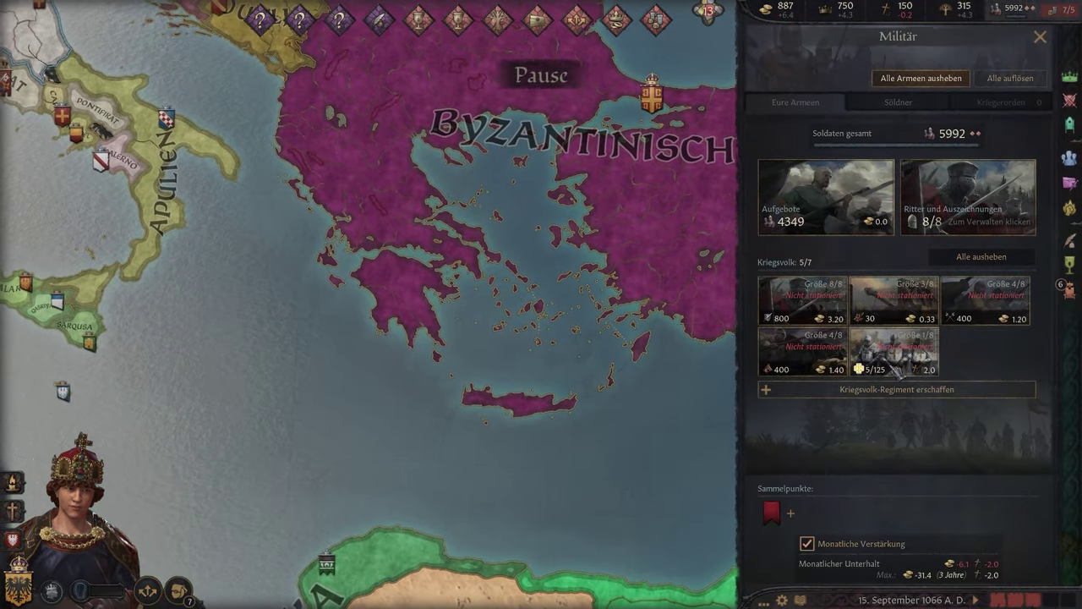
pyautogui.click(894, 351)
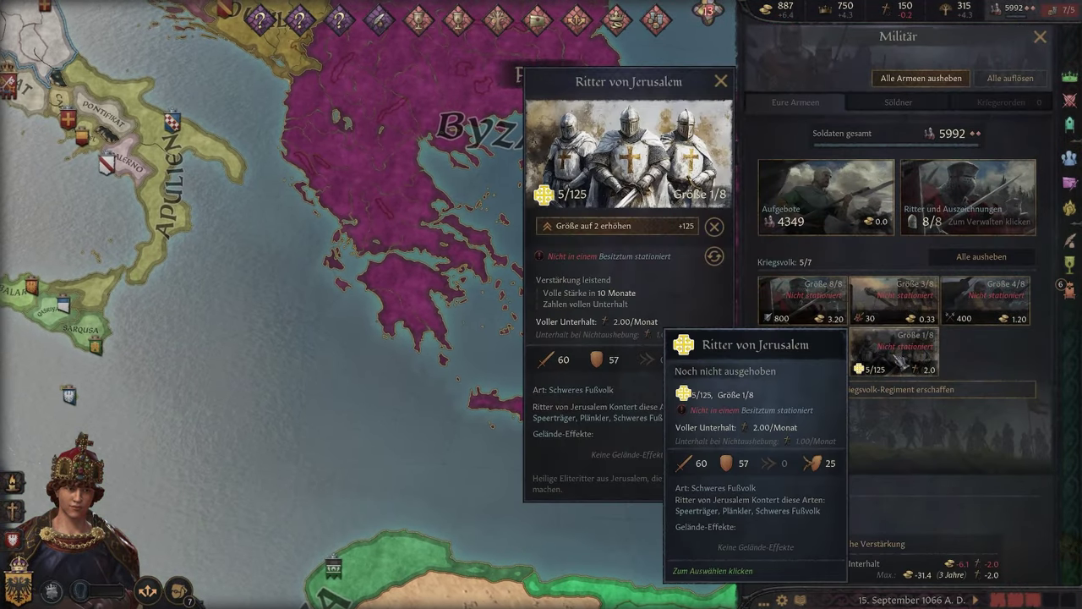
pyautogui.click(643, 226)
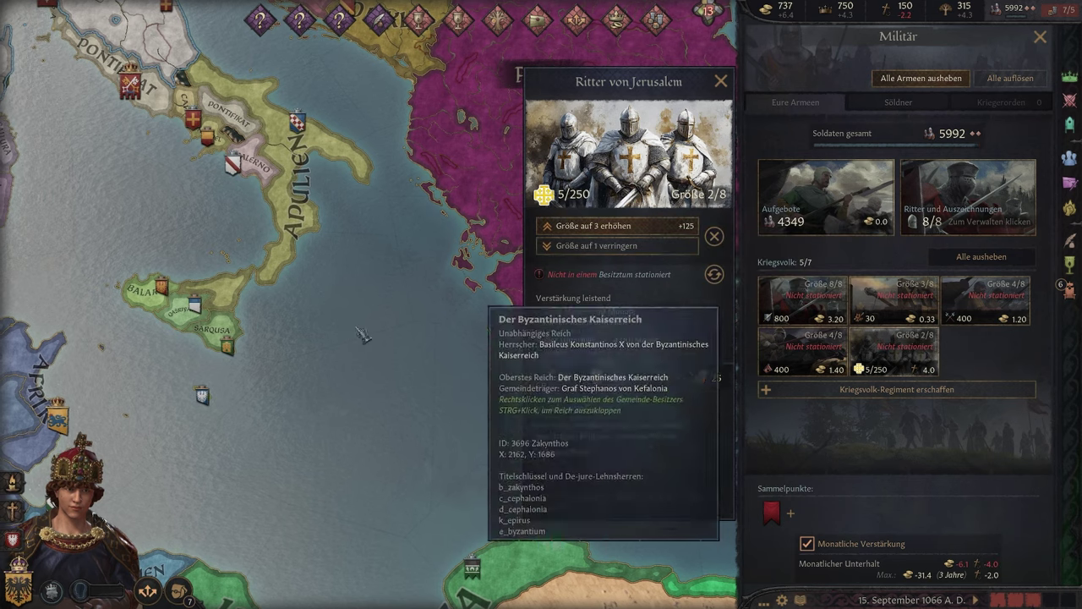
# - Add 5000 gold through the console, raise the Ritter von Jerusalem regiment to the maximum size of 8 and close its details
pyautogui.press('`')
pyautogui.write('gold 5000')
pyautogui.press('Return')
pyautogui.press('`')
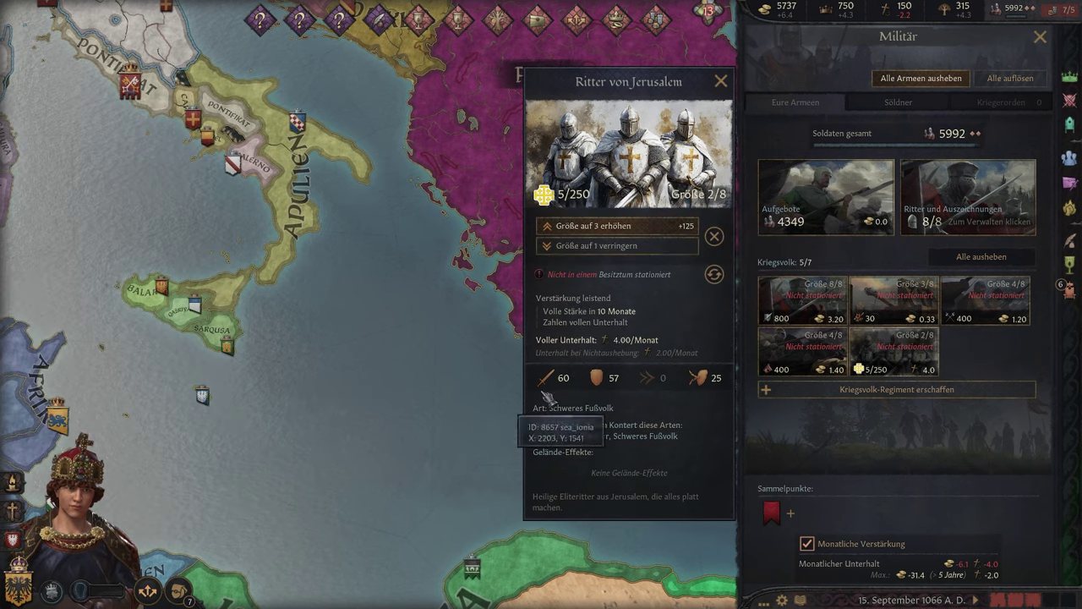
pyautogui.keyDown('shift'); pyautogui.click(625, 227); pyautogui.keyUp('shift')
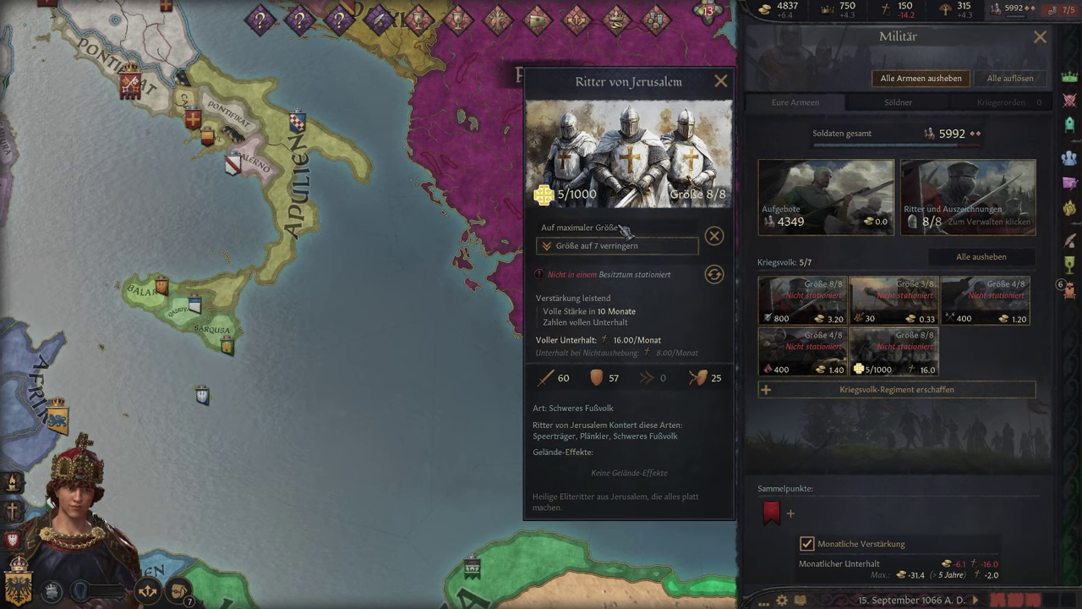
pyautogui.click(719, 82)
# - Let game time run into November 1066 so the Ritter von Jerusalem regiment reinforces
pyautogui.press('space')
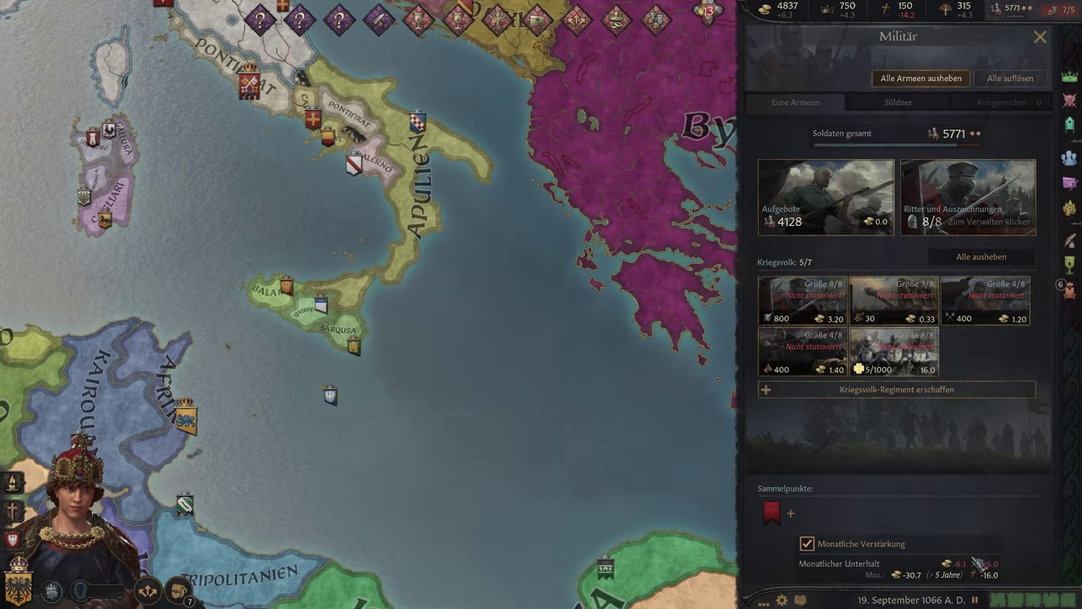
pyautogui.press('s')
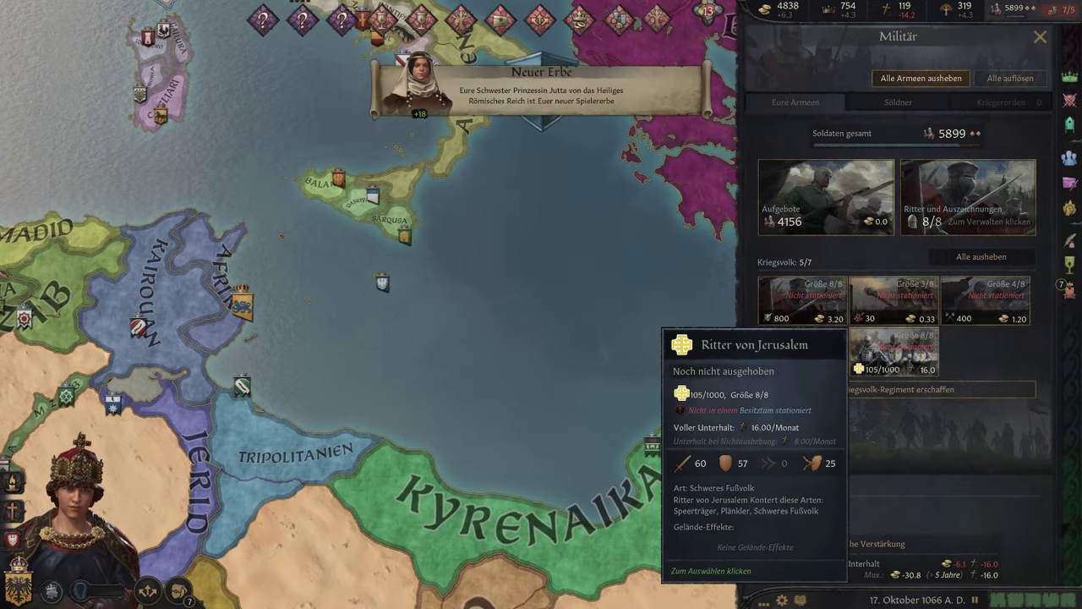
pyautogui.press('w')
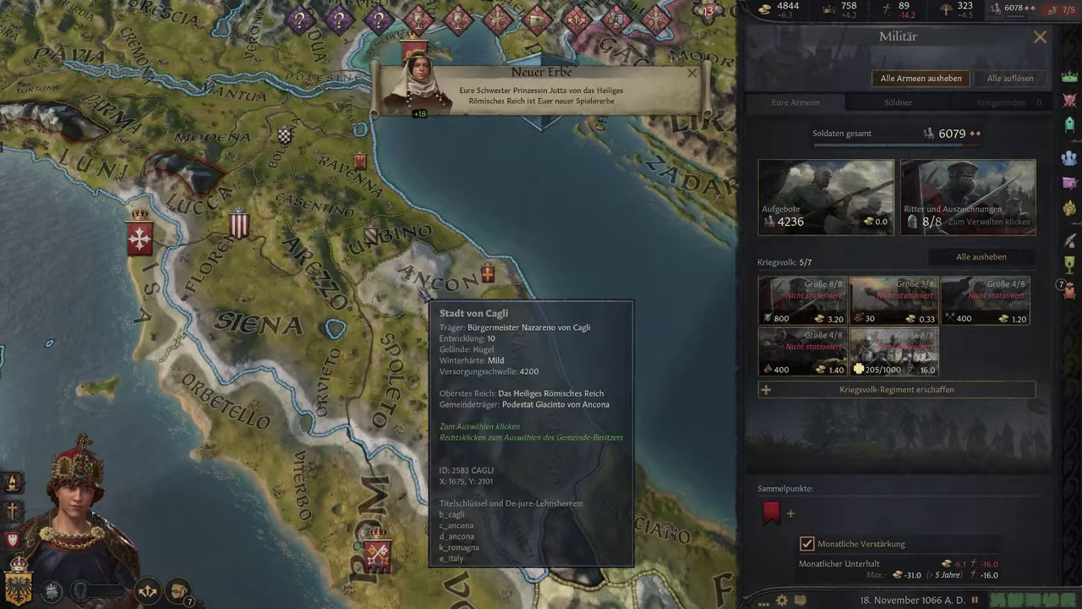
# - Place the rally point in the Arezzo area of Italy and raise all troops there
pyautogui.press('w')
pyautogui.press('a')
pyautogui.click(426, 368)
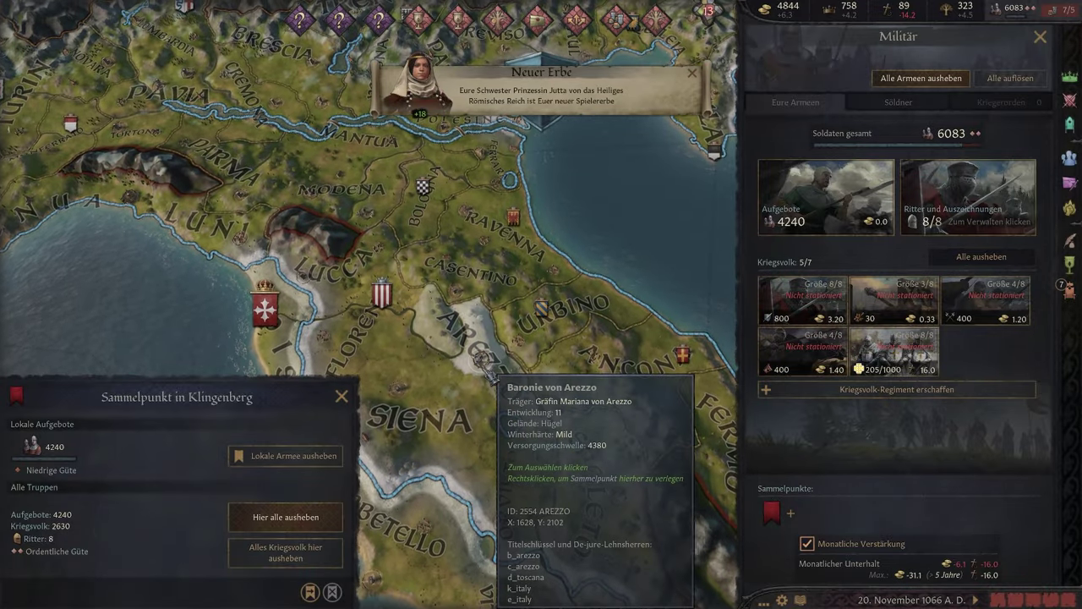
pyautogui.click(258, 520)
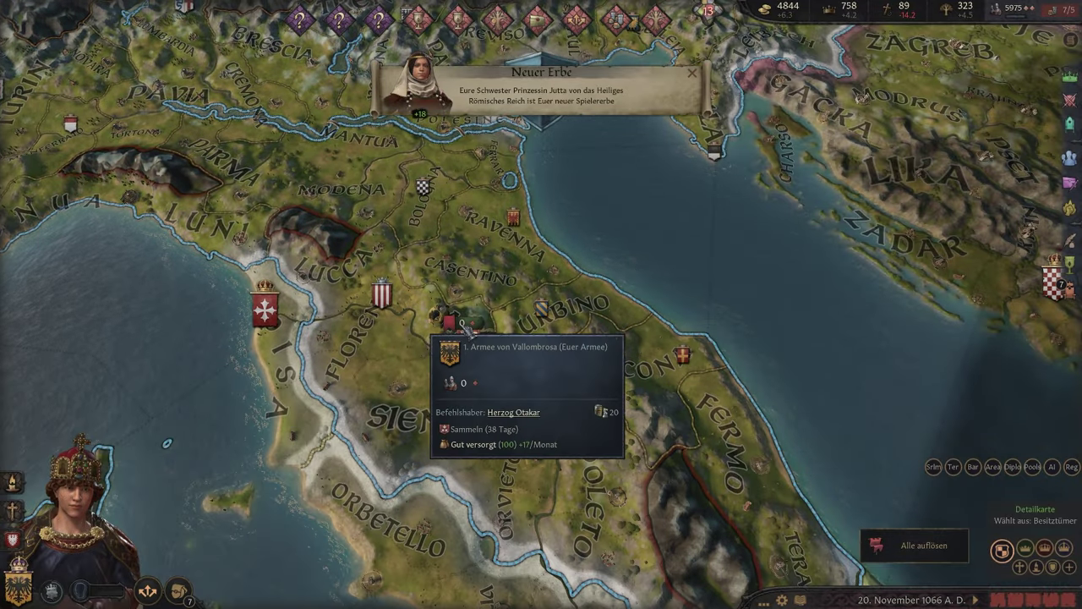
# - Let time run until 13 December 1066, pause, and select the army at Arezzo to examine its Ritter von Jerusalem troops
pyautogui.scroll(5, 639, 329)
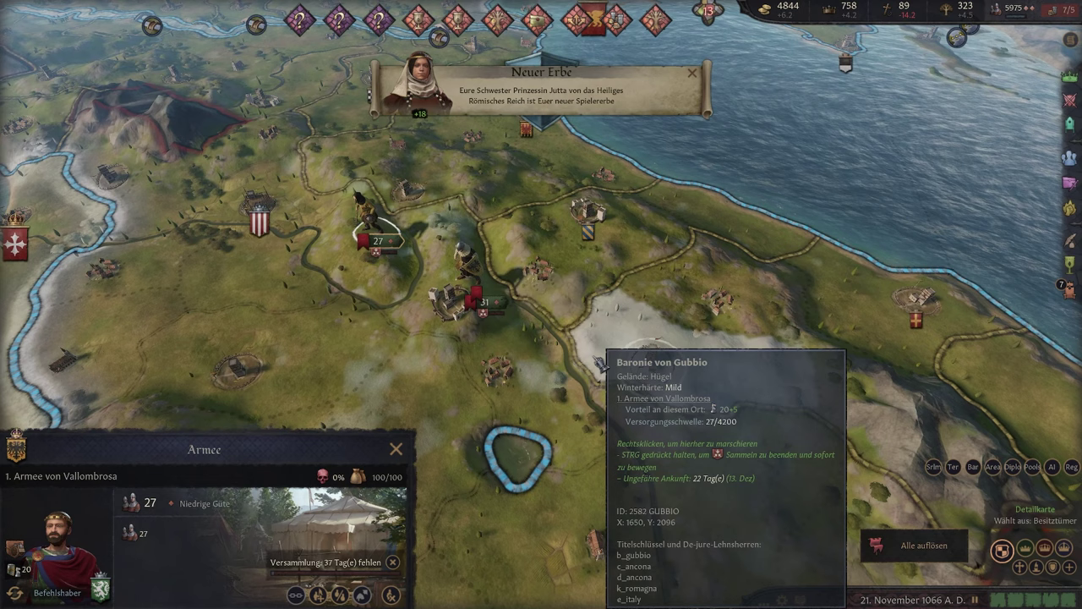
pyautogui.press('space')
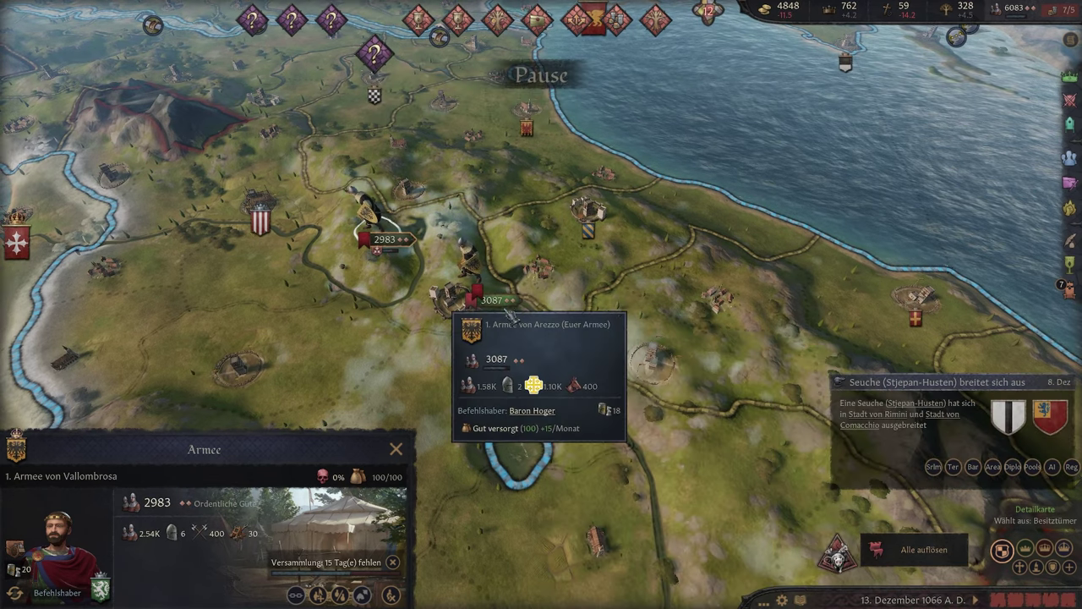
pyautogui.click(501, 304)
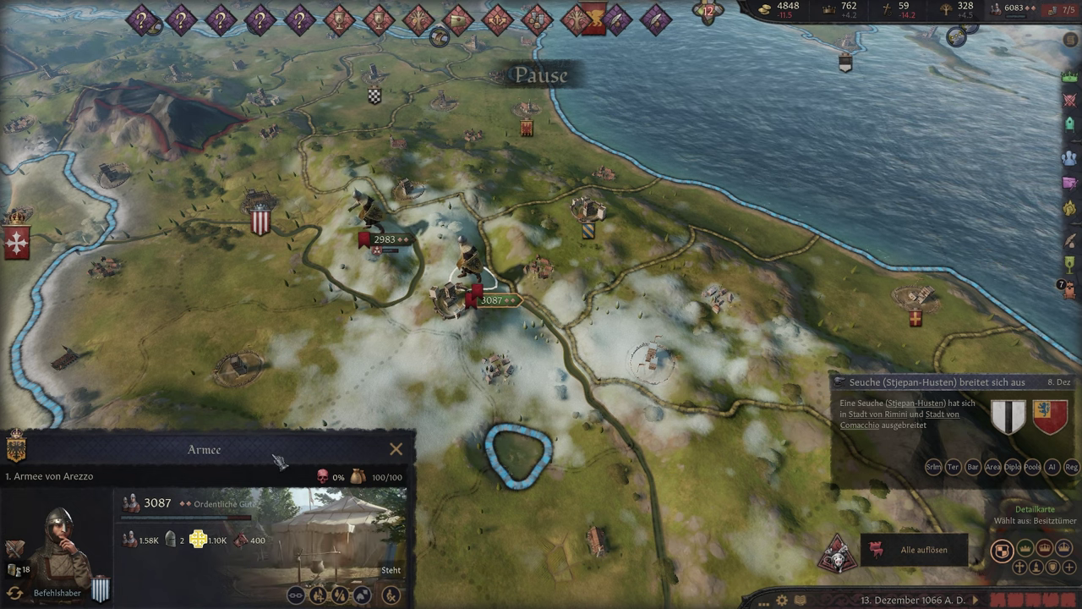
pyautogui.scroll(-5, 592, 195)
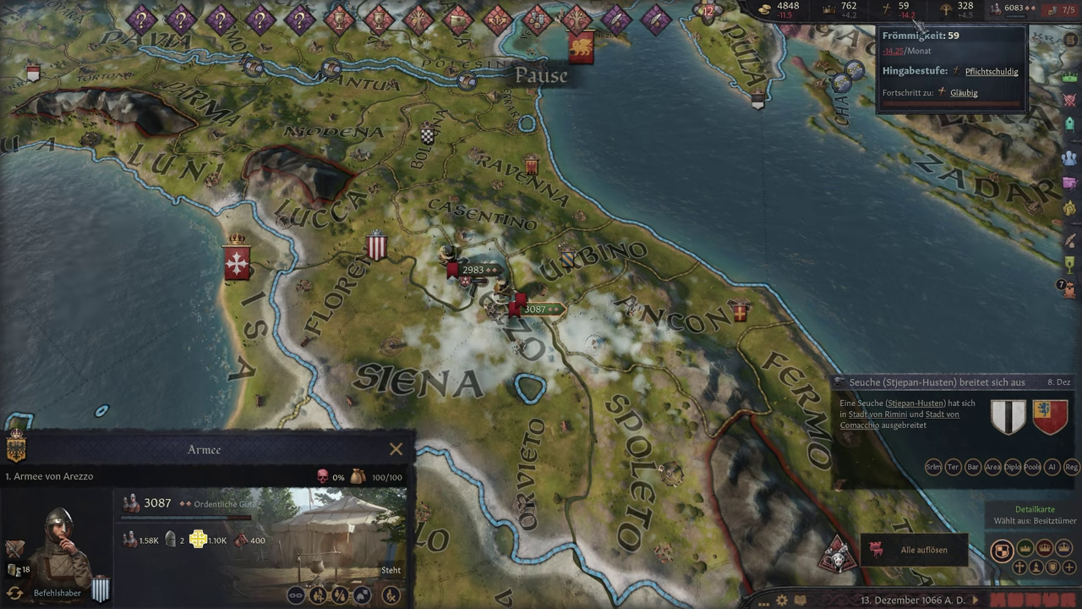
# - Deselect the army and quit the game to the desktop without an exit autosave
pyautogui.click(795, 191)
pyautogui.hotkey('alt', 'F4')
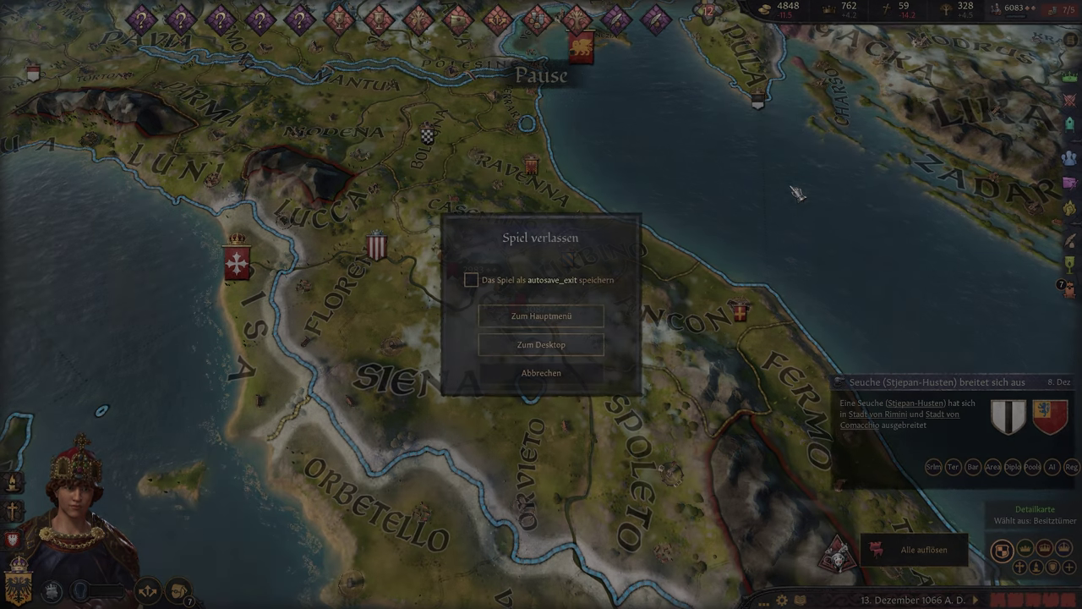
pyautogui.click(542, 344)
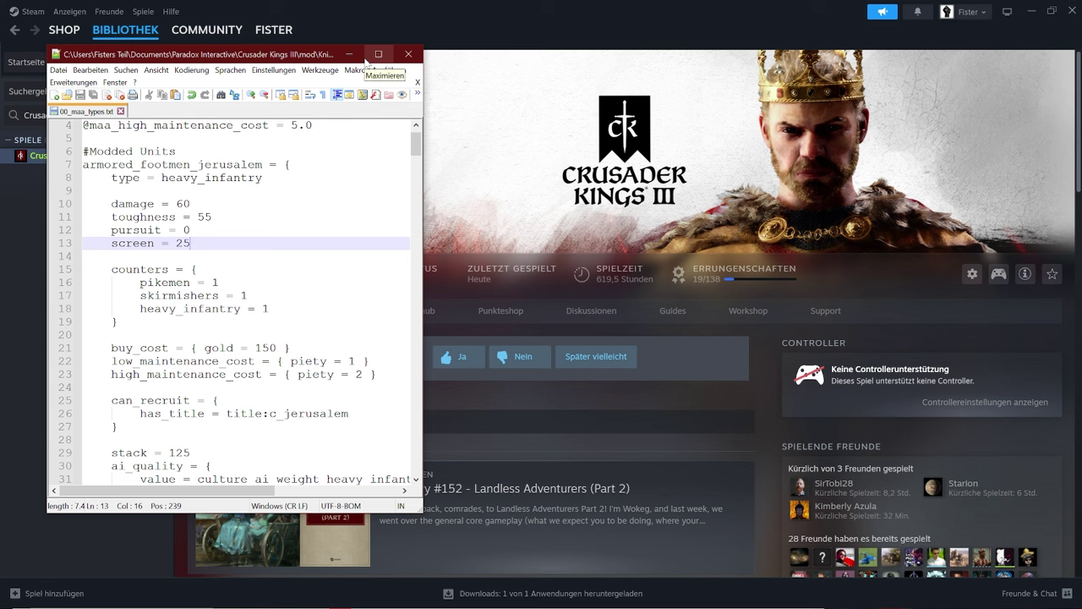
# - Close the Notepad++ window and the Ritter von Jerusalem image folder
pyautogui.click(408, 53)
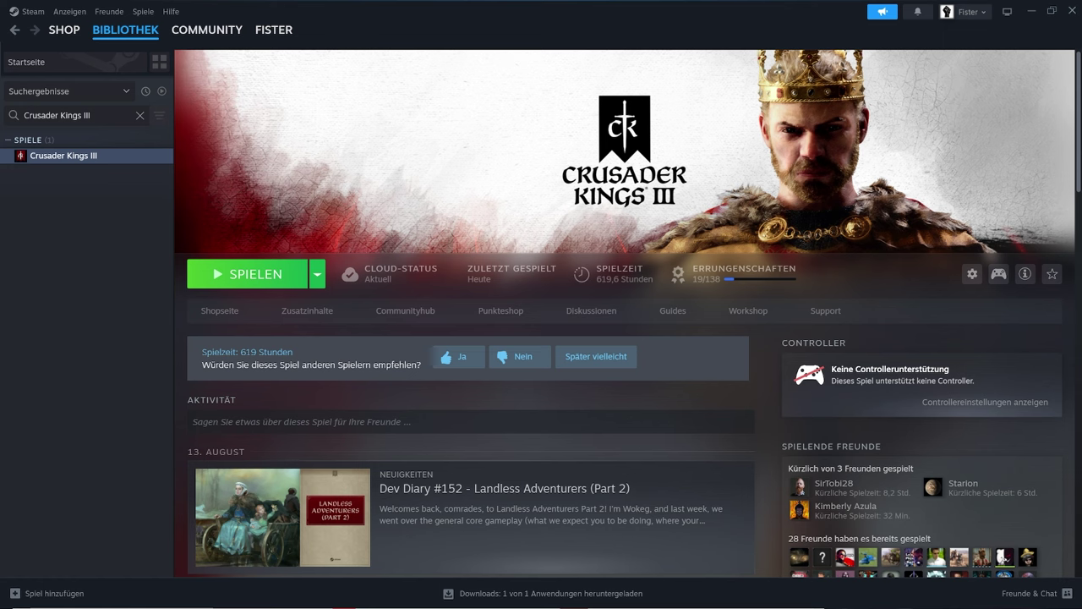
pyautogui.hotkey('alt', 'Tab')
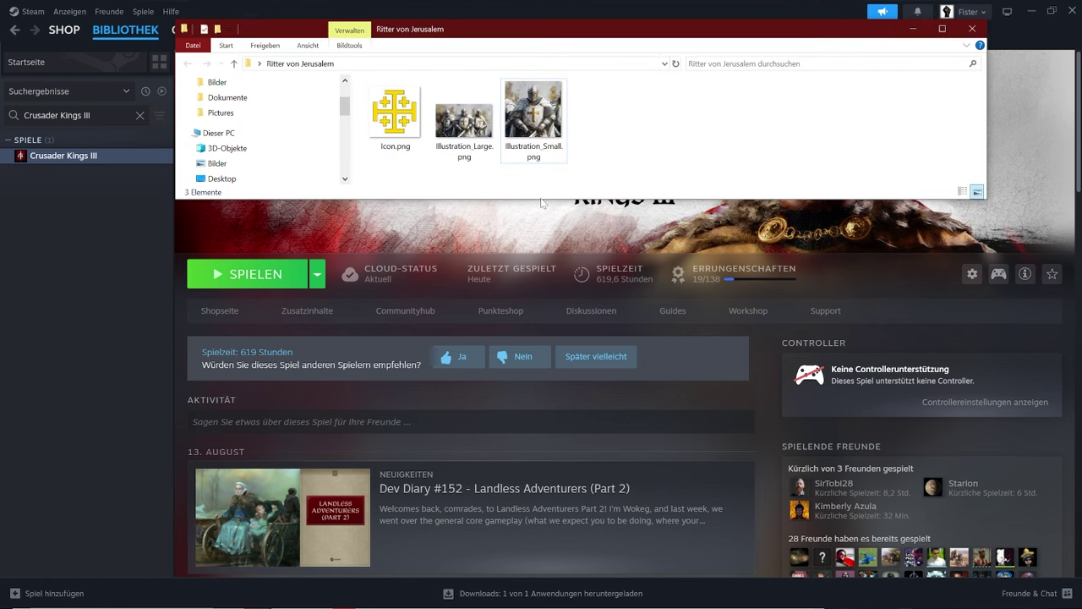
pyautogui.click(973, 28)
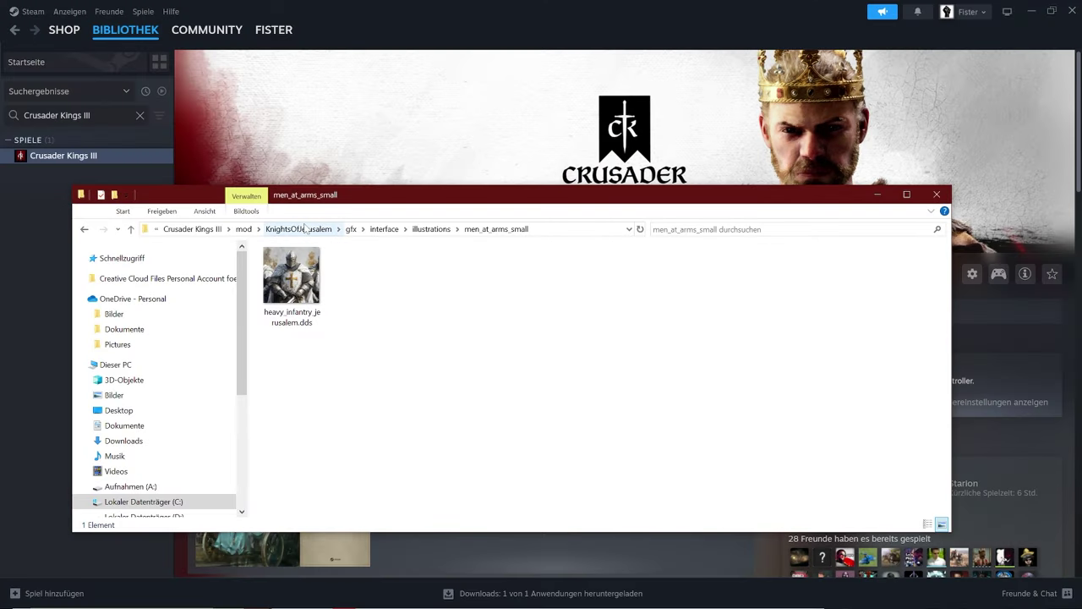
# - Go to the Crusader Kings III mod folder and open KnightsOfJerusalem.mod in Notepad++
pyautogui.click(244, 229)
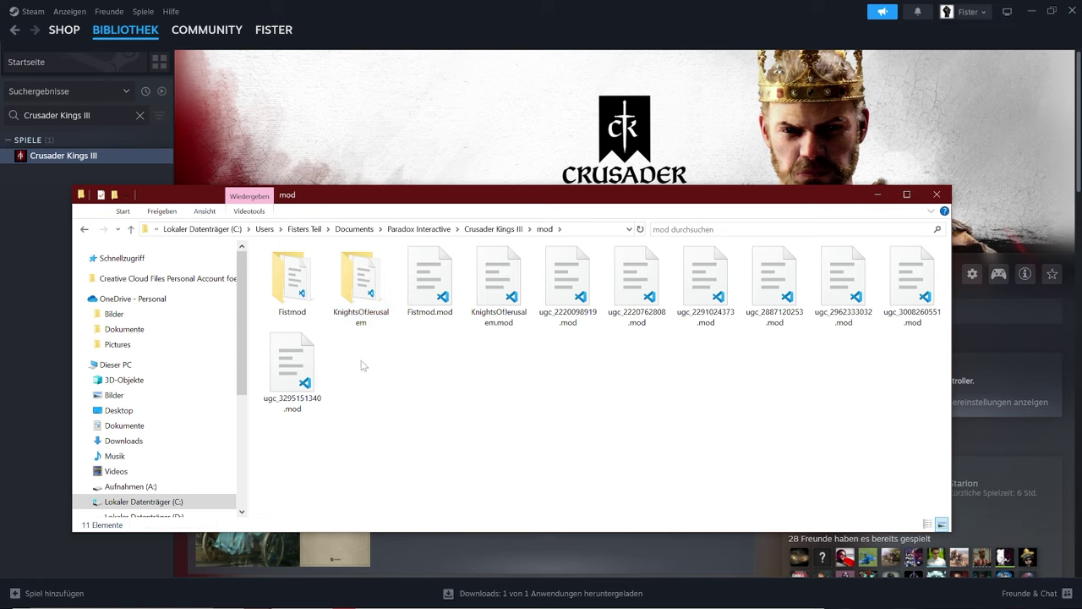
pyautogui.click(433, 292)
pyautogui.press('Right')
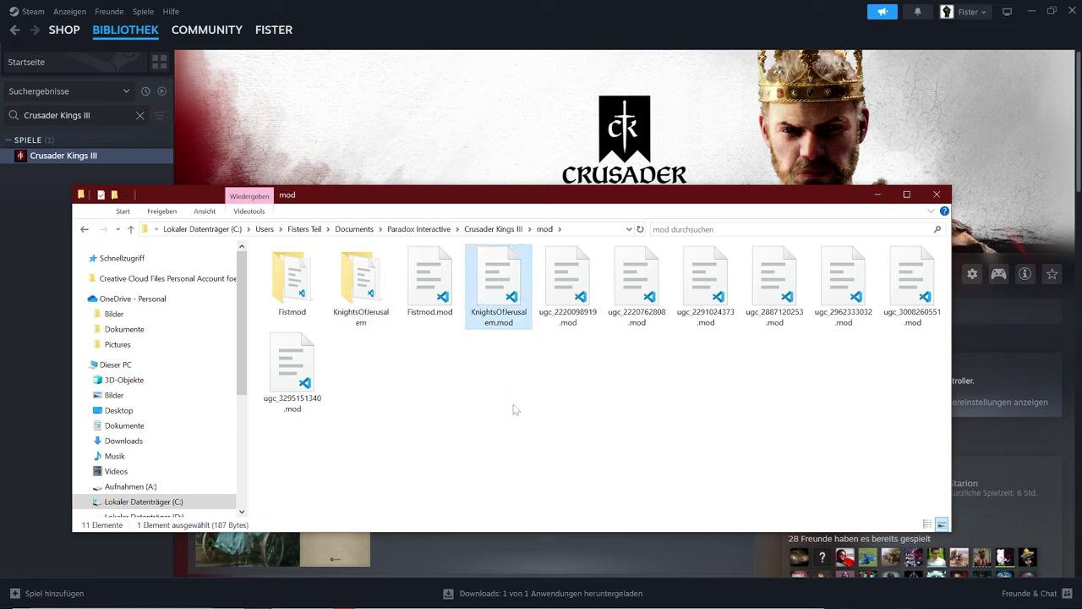
pyautogui.press('Return')
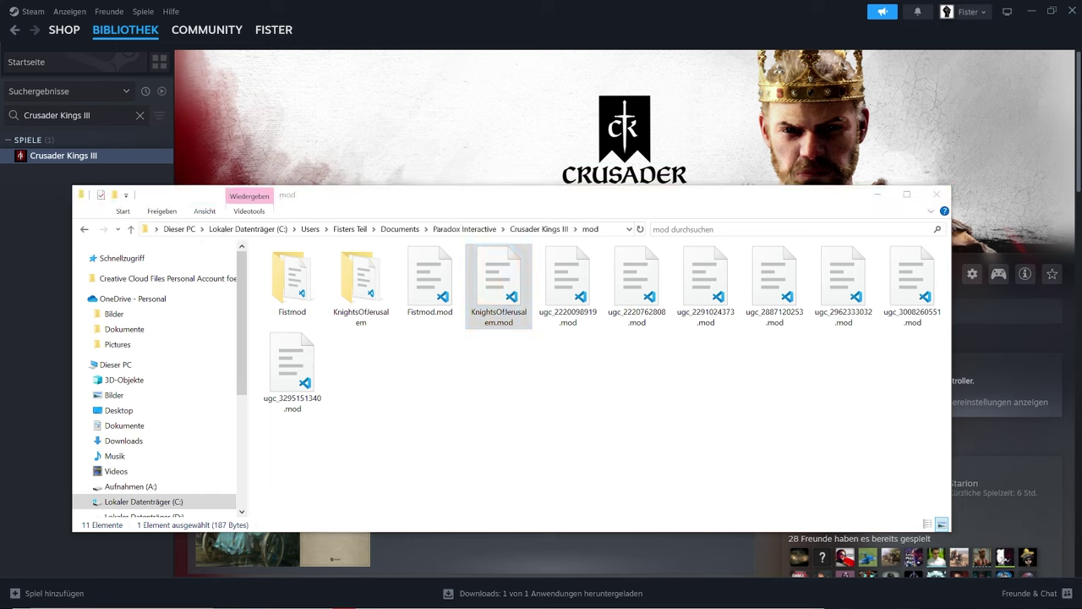
pyautogui.hotkey('alt', 'Tab')
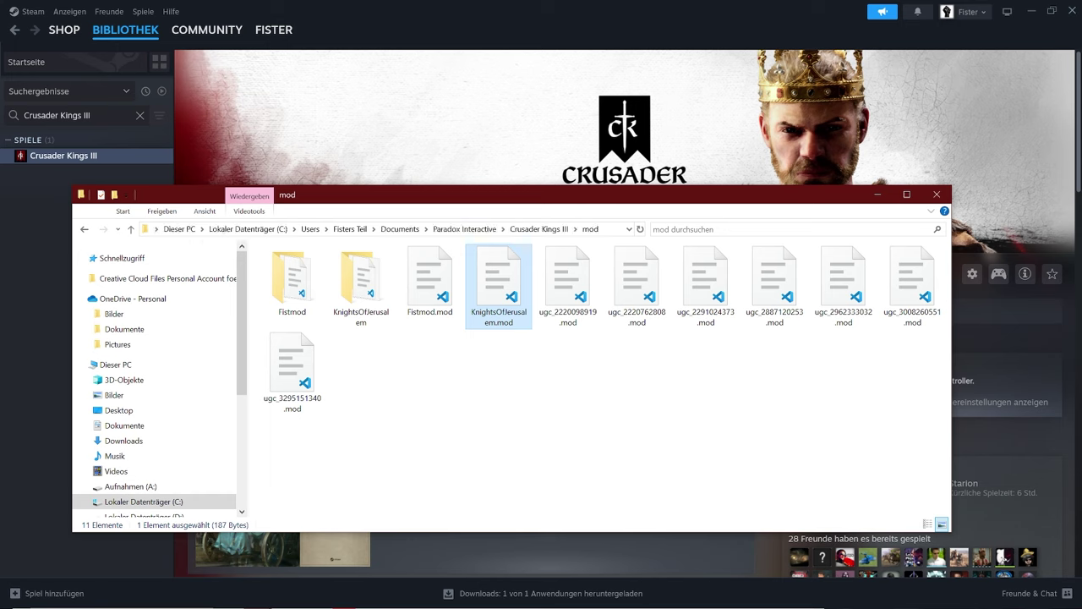
pyautogui.rightClick(499, 288)
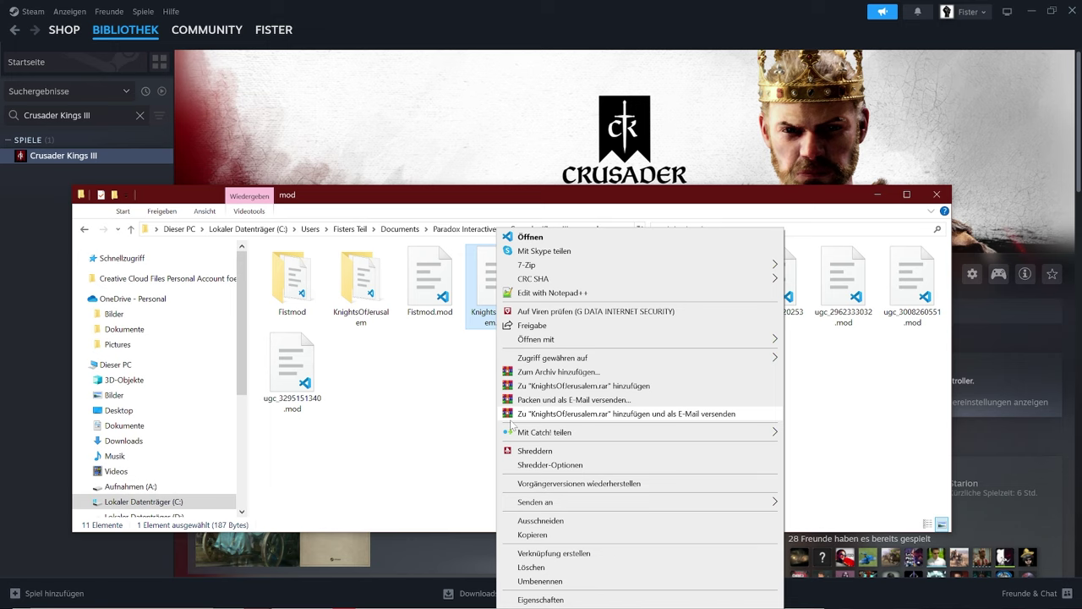
pyautogui.click(572, 294)
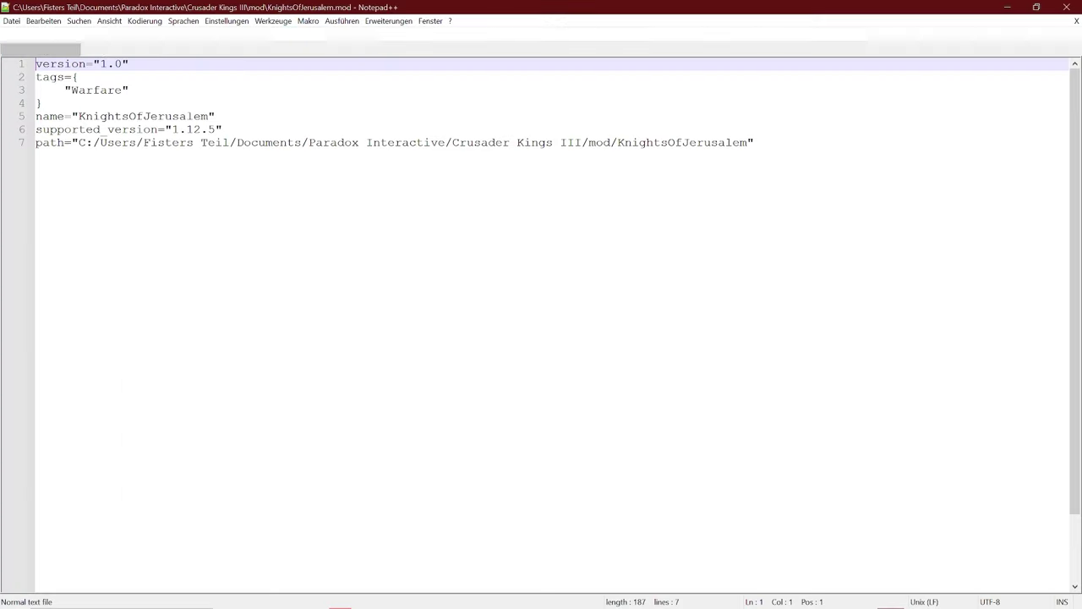
# - Highlight the path line in KnightsOfJerusalem.mod for review and close the 00_maa_types.txt file
pyautogui.click(755, 142)
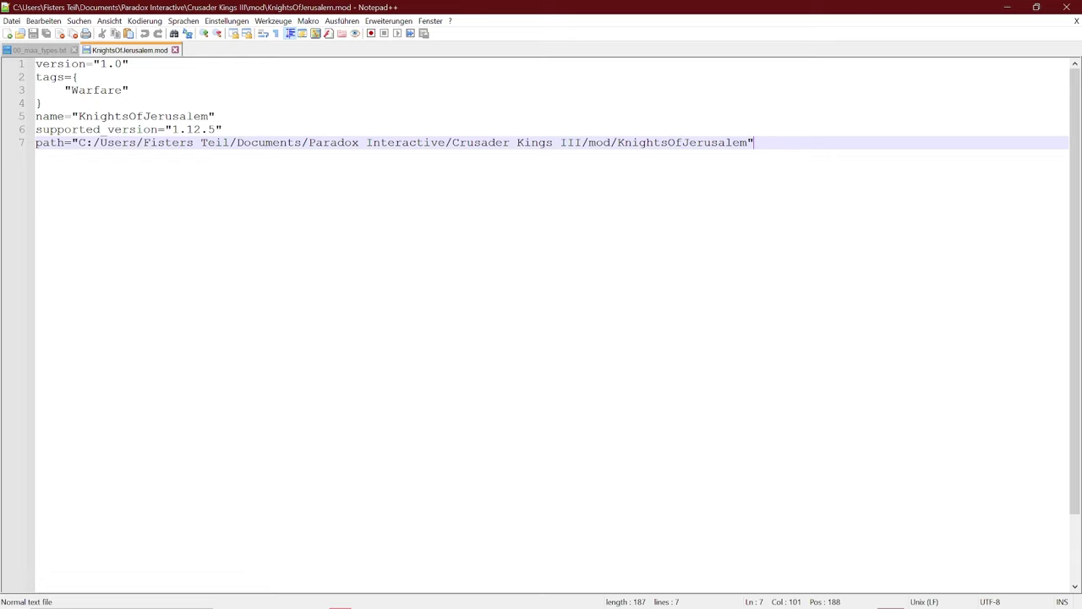
pyautogui.moveTo(755, 142); pyautogui.dragTo(50, 142)
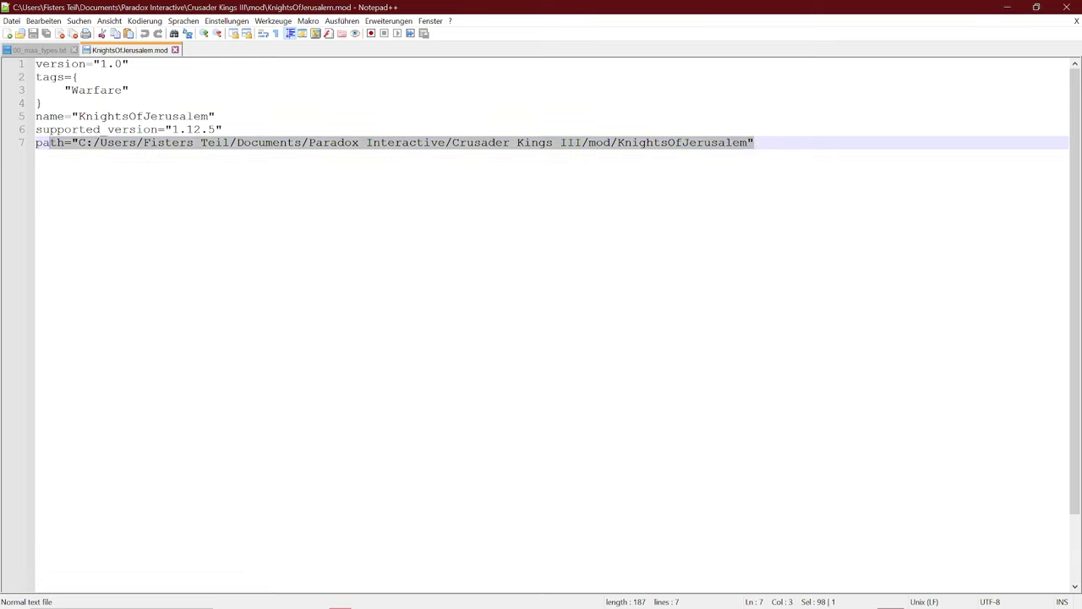
pyautogui.press('End')
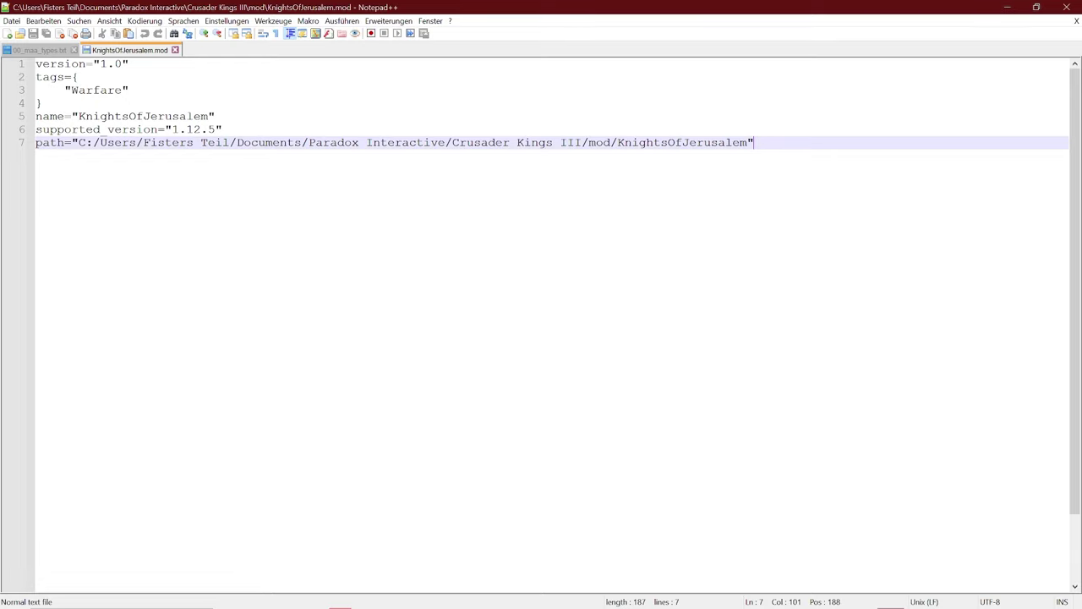
pyautogui.click(74, 50)
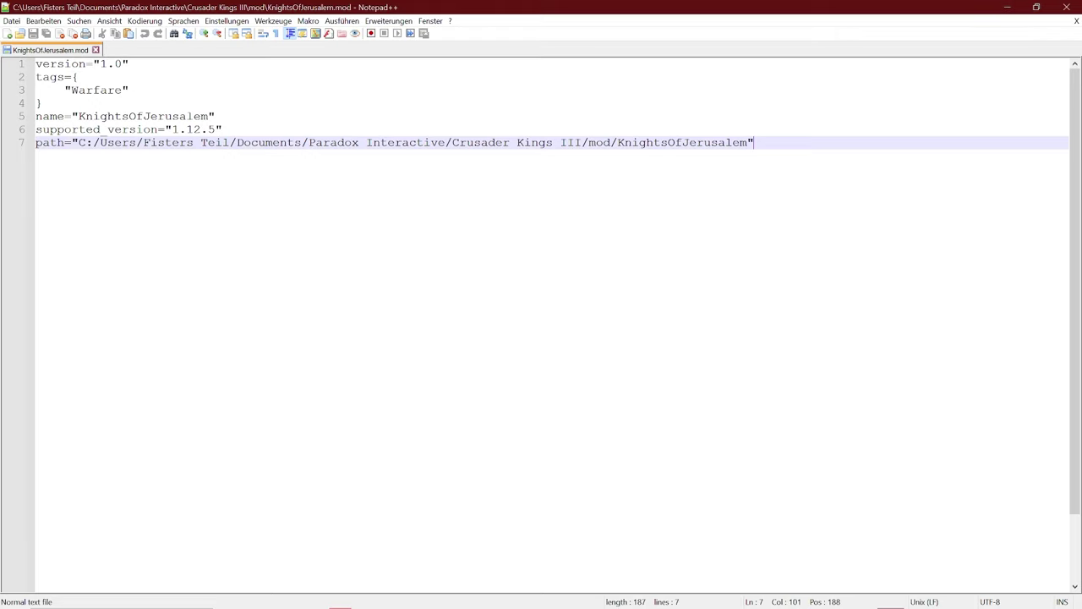
# - Shorten the path value in KnightsOfJerusalem.mod to "mod/KnightsOfJerusalem", save the file and close the editor
pyautogui.moveTo(79, 142); pyautogui.dragTo(582, 142)
pyautogui.press('Delete')
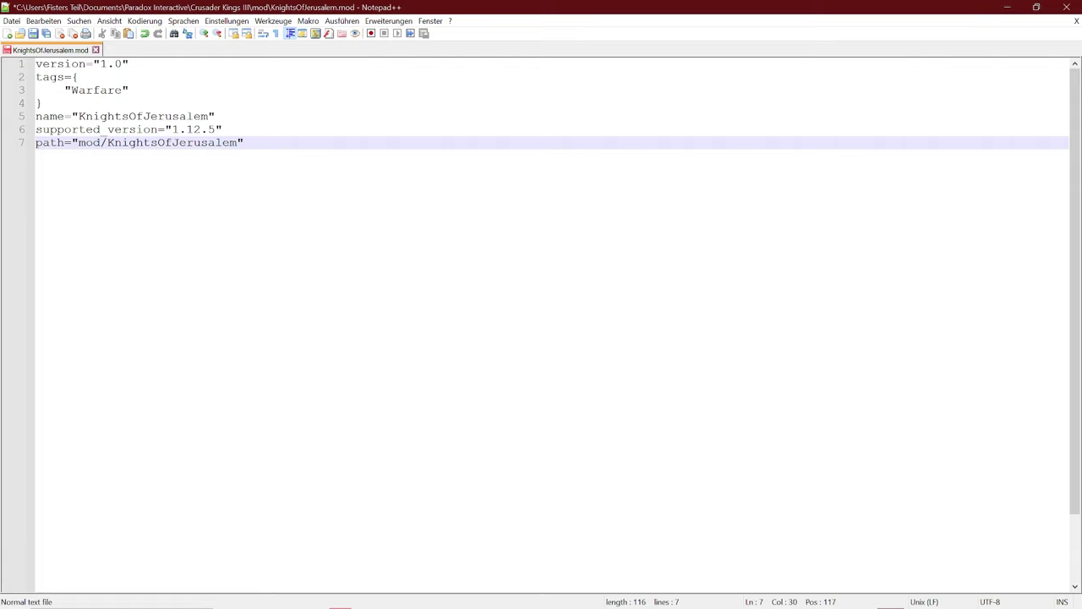
pyautogui.moveTo(78, 142); pyautogui.dragTo(244, 142)
pyautogui.click(244, 142)
pyautogui.hotkey('ctrl', 's')
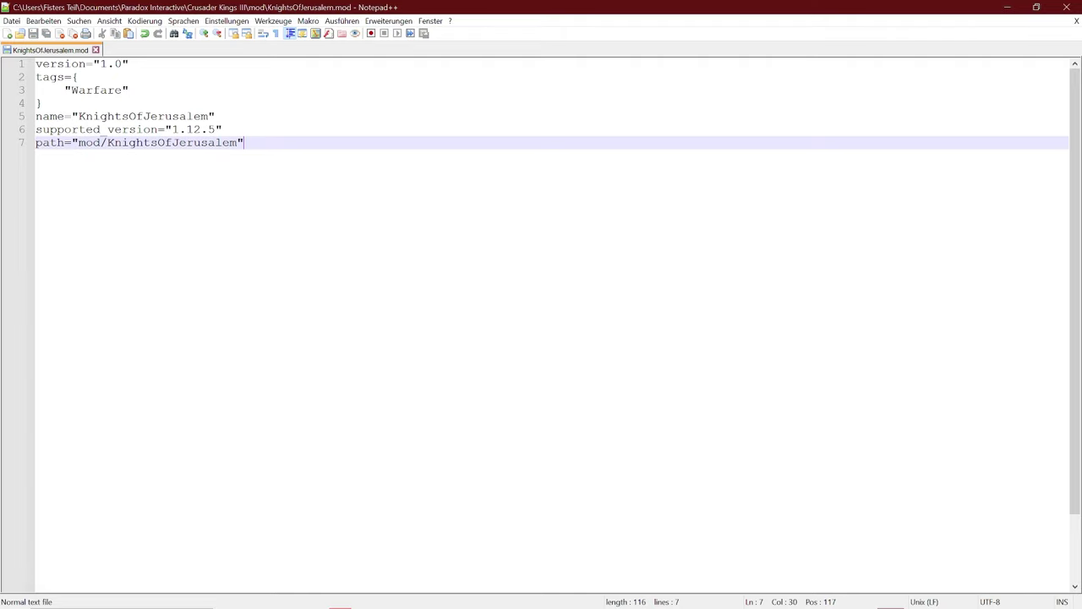
pyautogui.click(1066, 7)
pyautogui.click(567, 284)
pyautogui.click(459, 371)
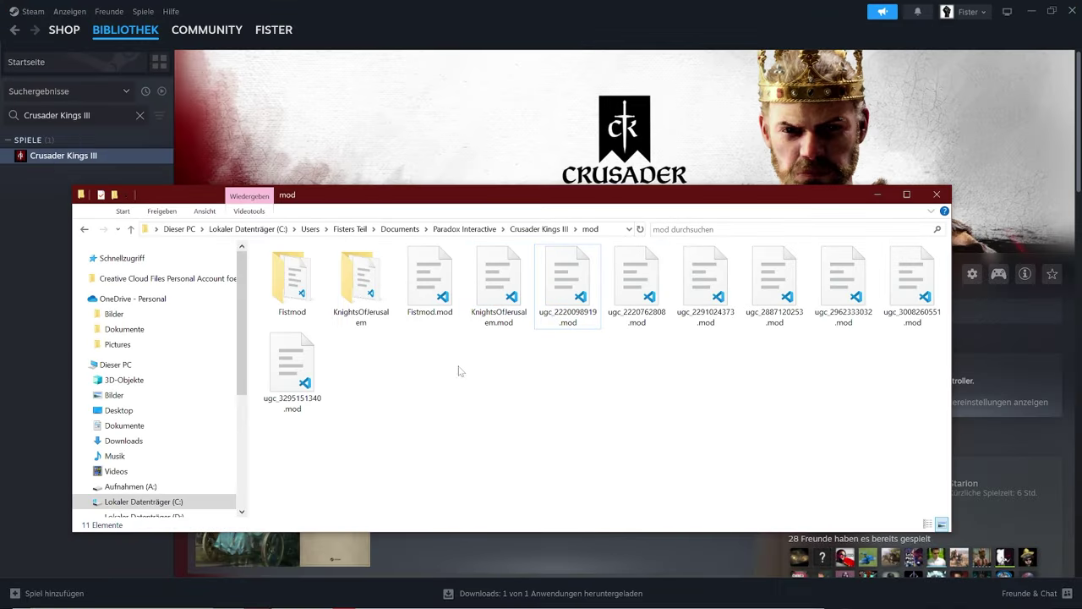
# - Pack the KnightsOfJerusalem folder and KnightsOfJerusalem.mod together into a ZIP archive in the mod folder
pyautogui.click(506, 309)
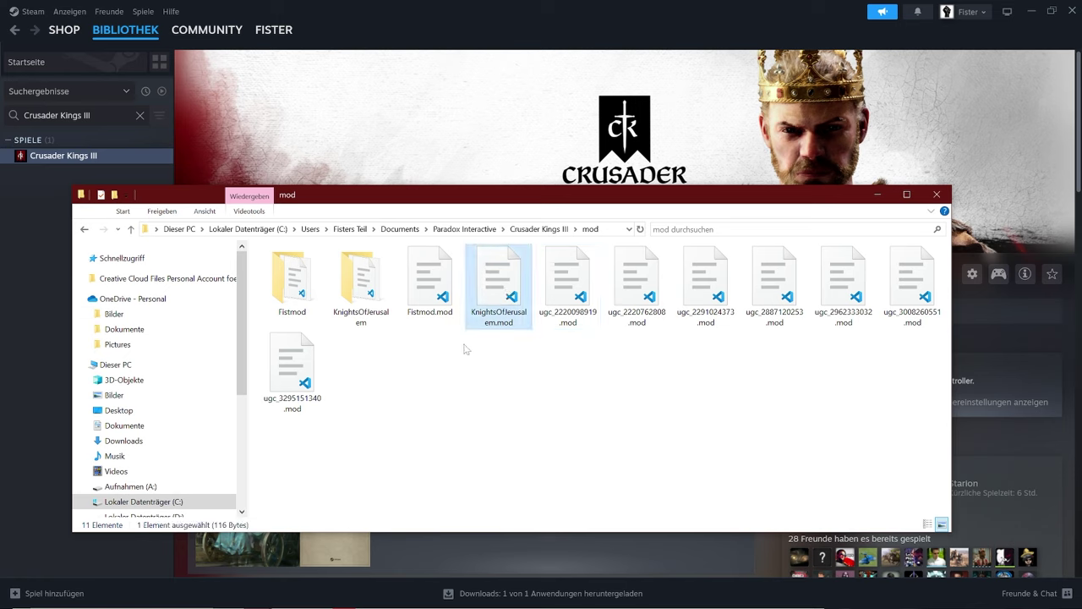
pyautogui.keyDown('ctrl'); pyautogui.click(356, 285); pyautogui.keyUp('ctrl')
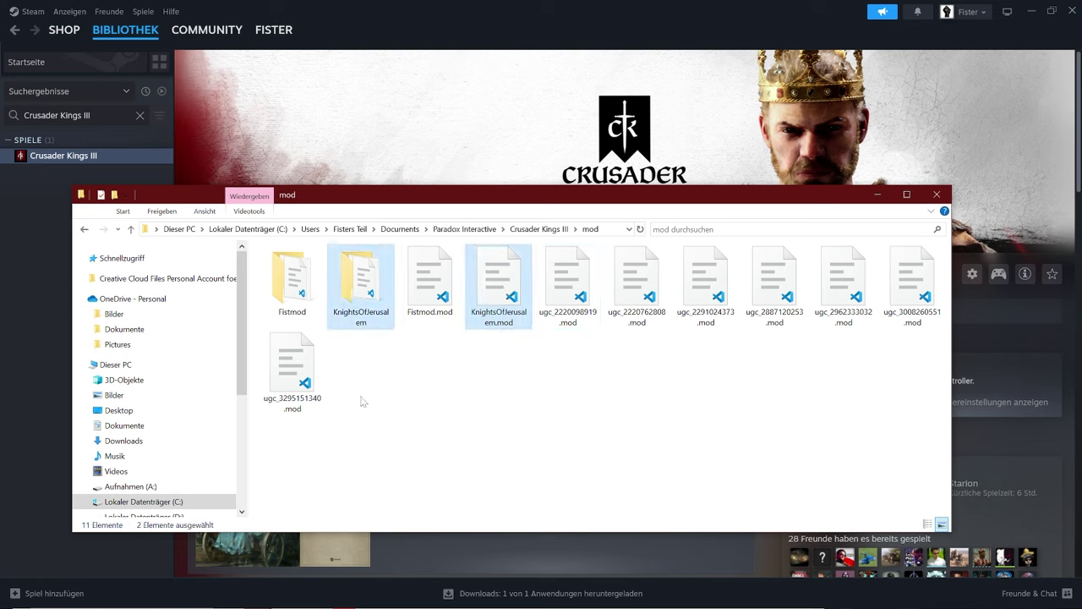
pyautogui.rightClick(352, 303)
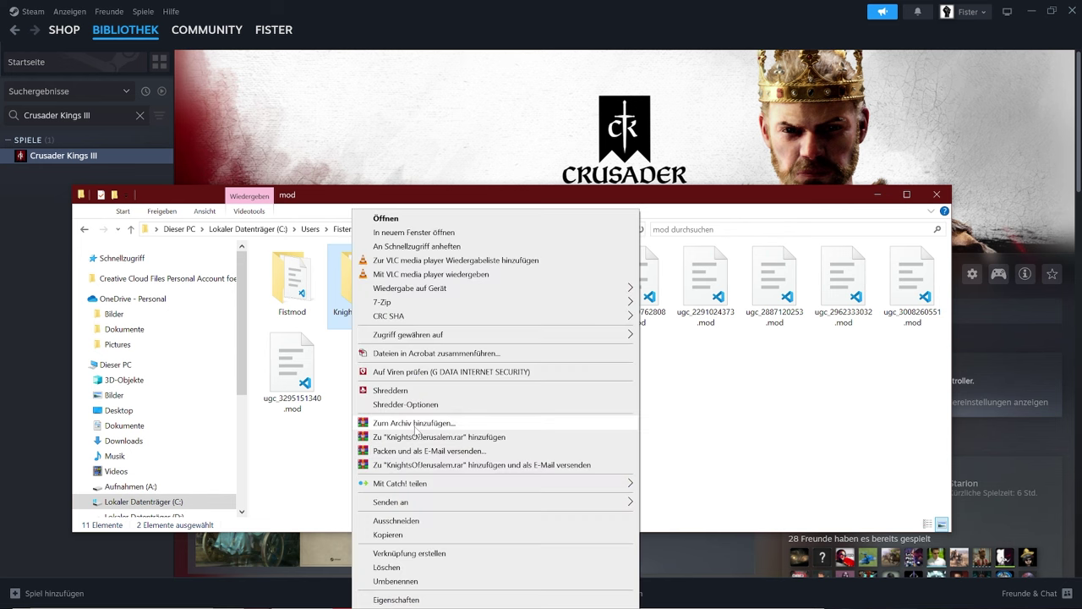
pyautogui.click(415, 422)
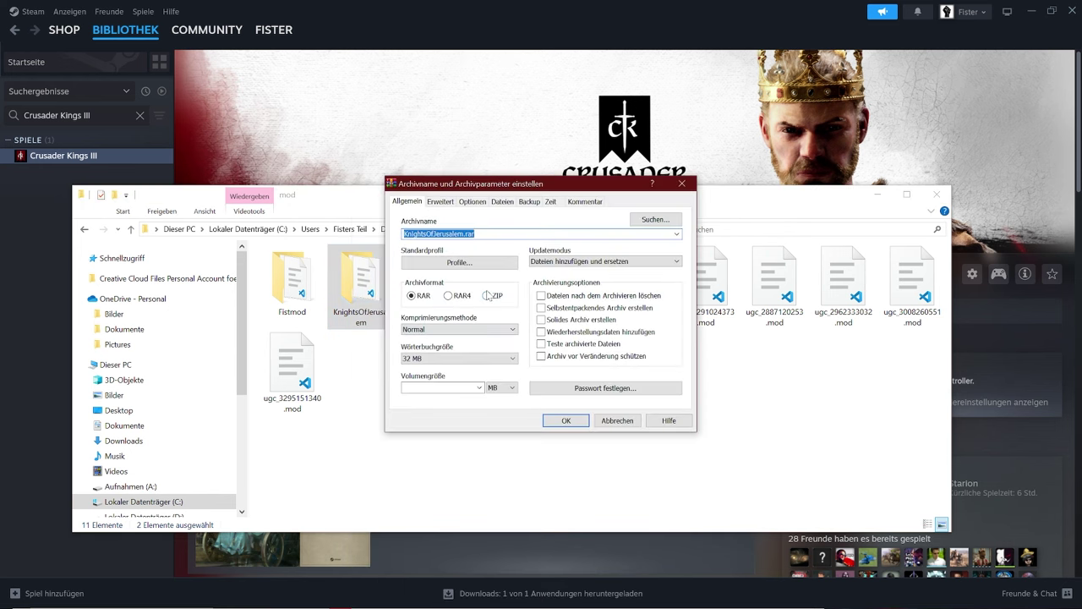
pyautogui.click(488, 295)
pyautogui.click(566, 423)
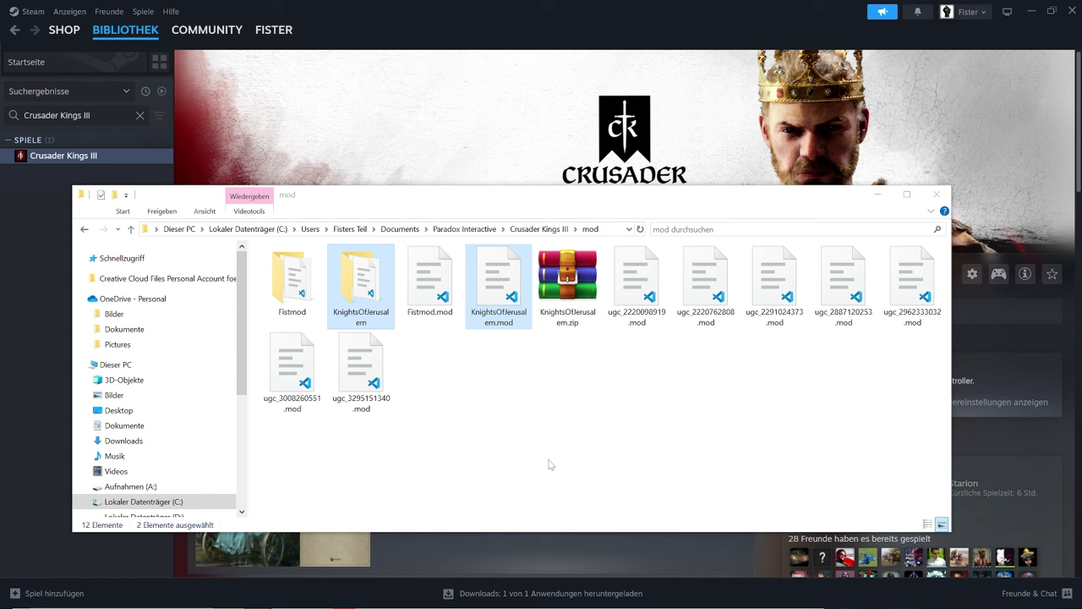
# - Open KnightsOfJerusalem.zip and enlarge the archive window to view its contents
pyautogui.doubleClick(567, 279)
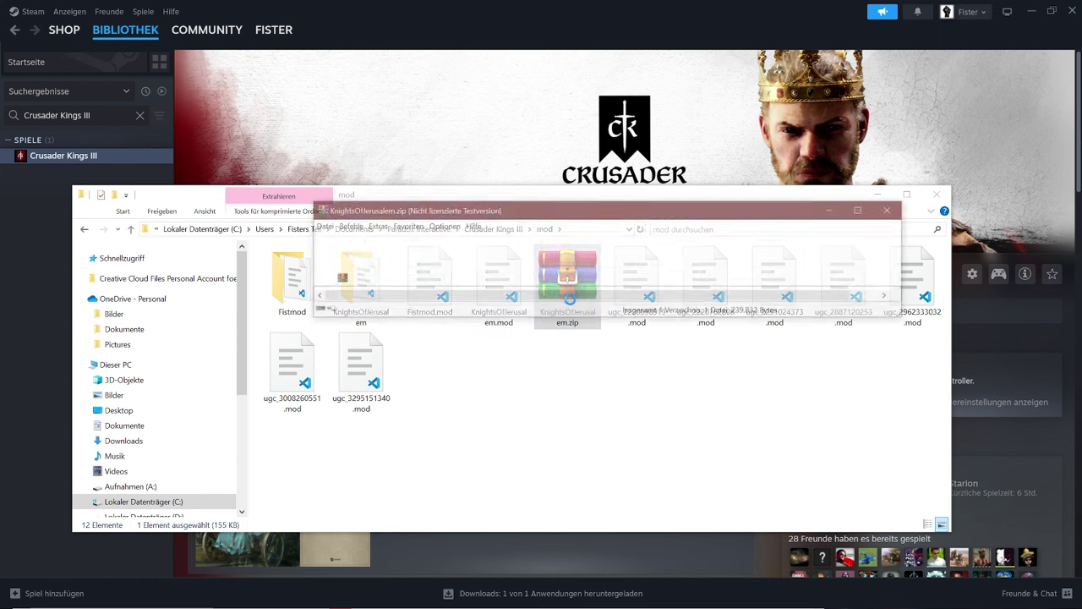
pyautogui.click(783, 107)
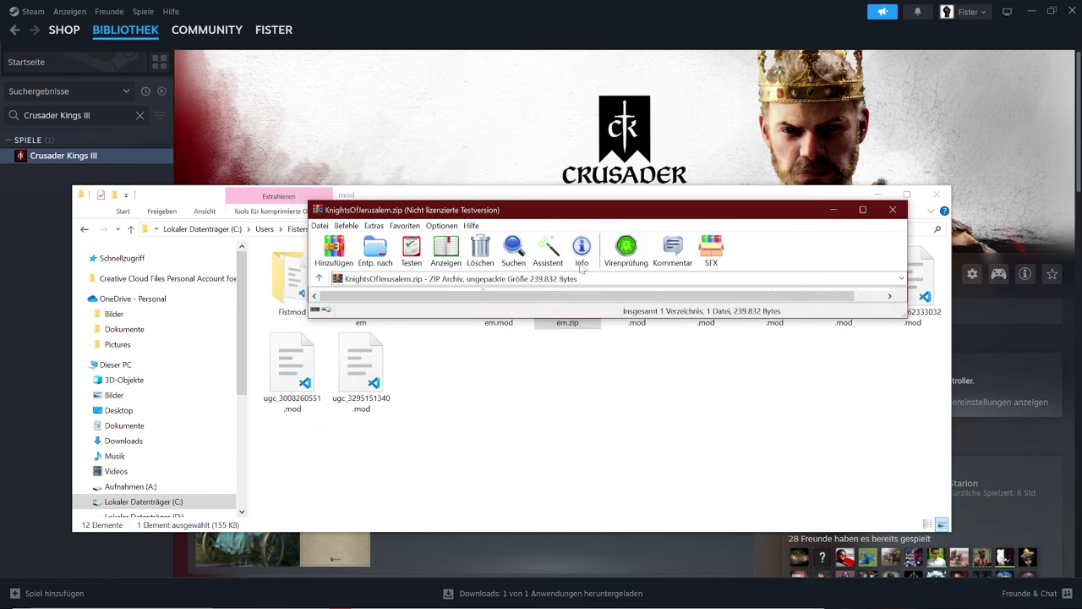
pyautogui.moveTo(454, 317); pyautogui.dragTo(454, 414)
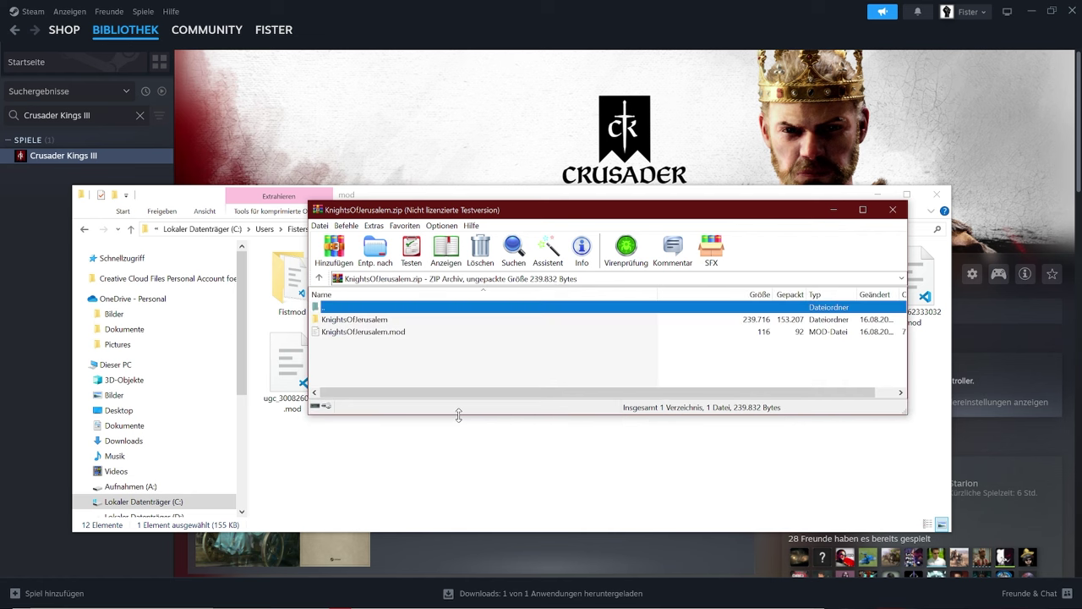
# - Open KnightsOfJerusalem.mod from the archive to check its path line, and close the editor and the archive window
pyautogui.click(385, 331)
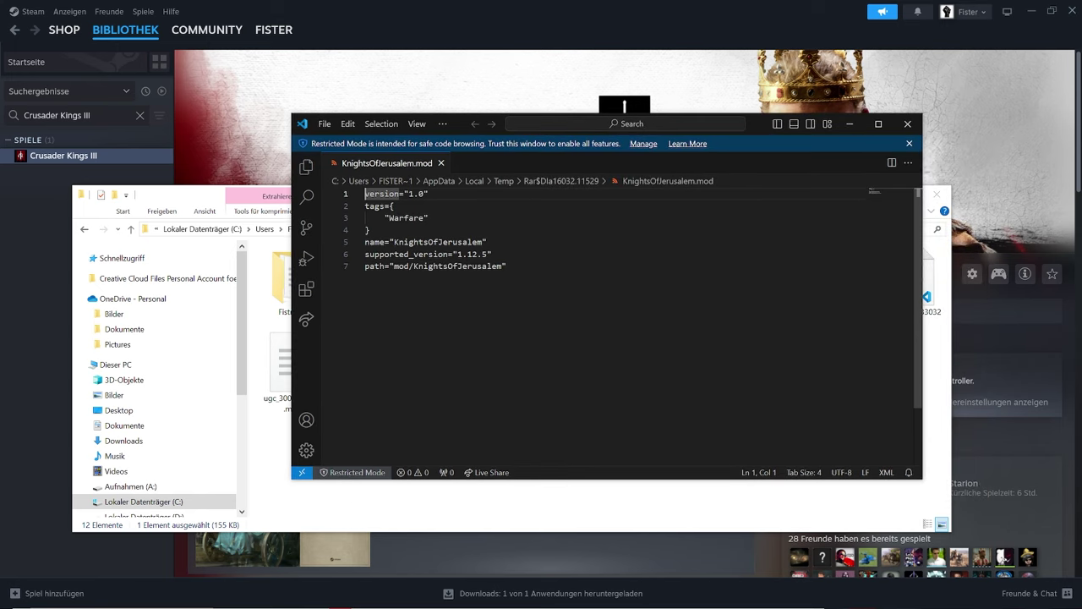
pyautogui.moveTo(389, 265); pyautogui.dragTo(507, 265)
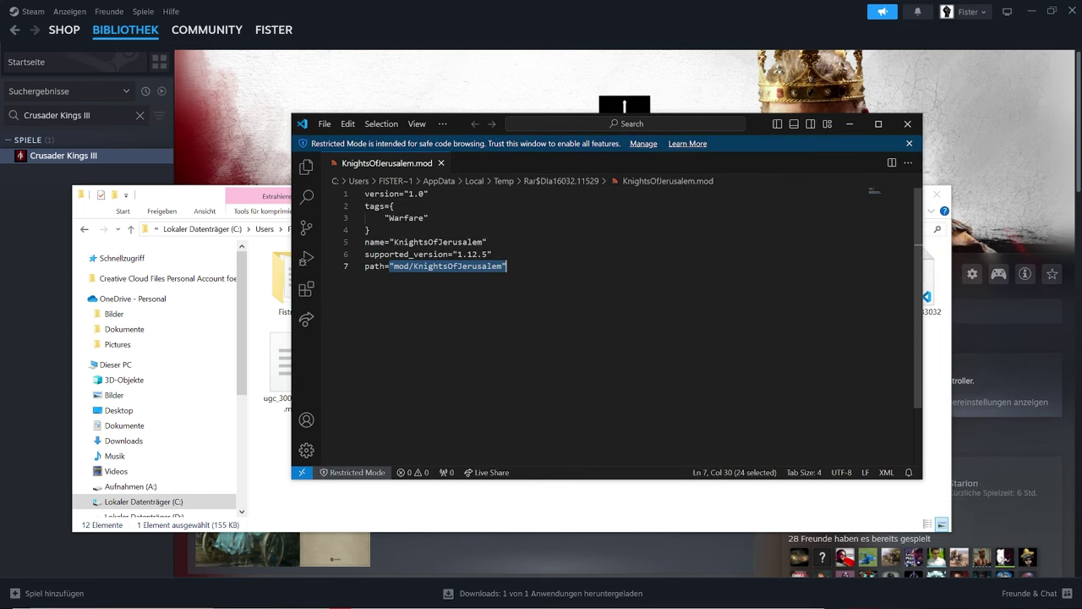
pyautogui.click(507, 265)
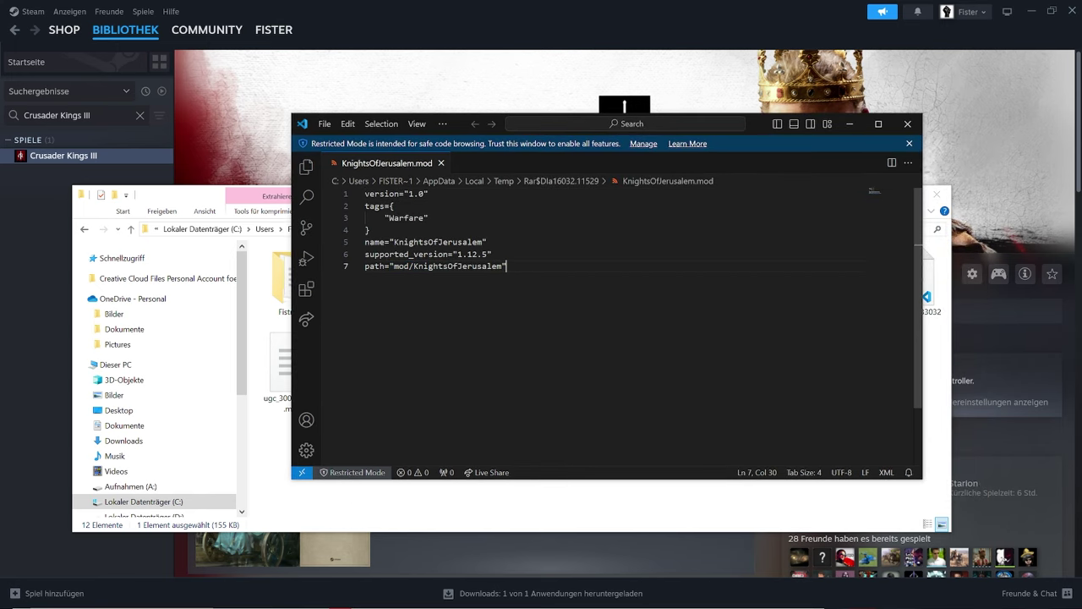
pyautogui.click(907, 124)
pyautogui.click(524, 373)
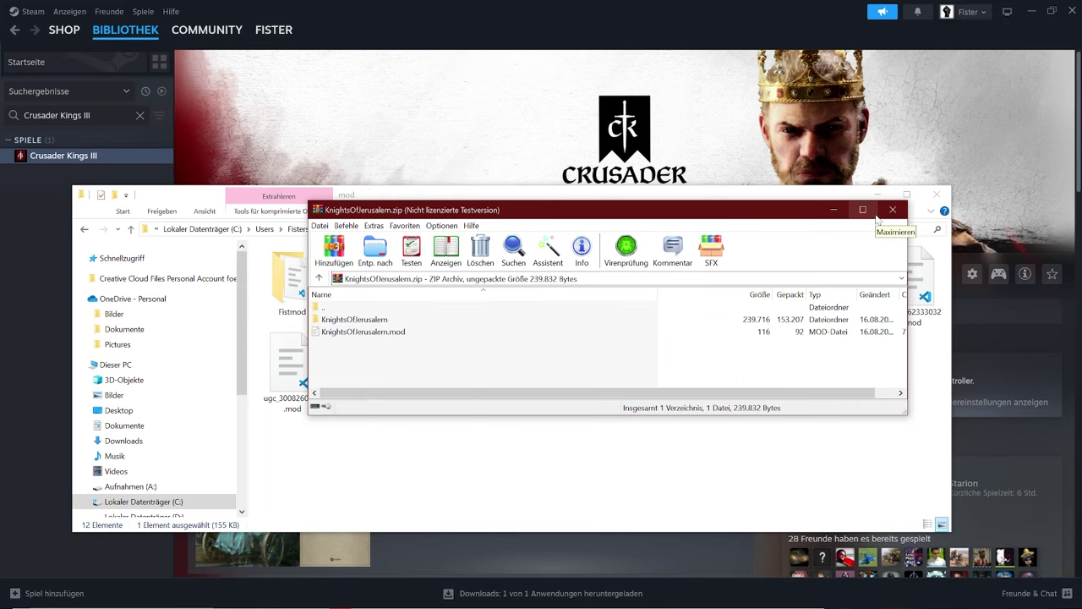
pyautogui.click(871, 213)
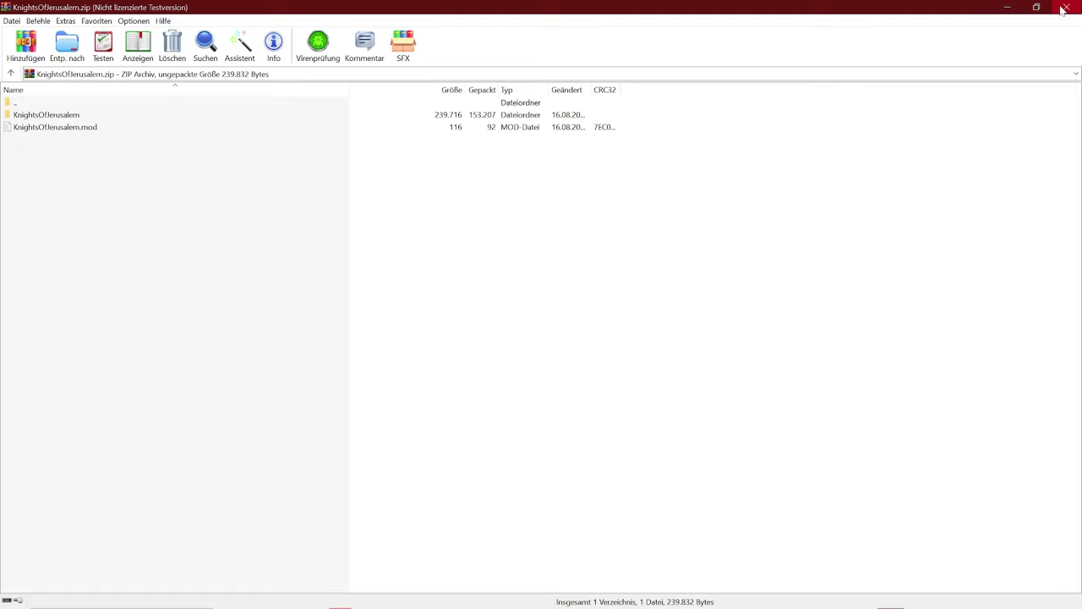
pyautogui.click(1066, 7)
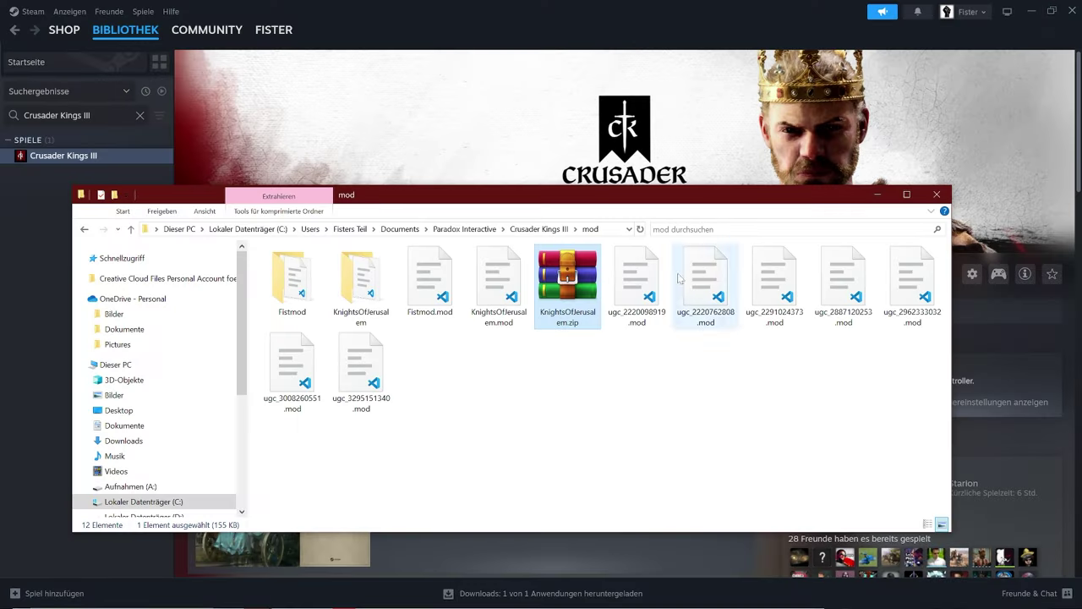
# - Delete KnightsOfJerusalem.zip from the mod folder
pyautogui.click(543, 326)
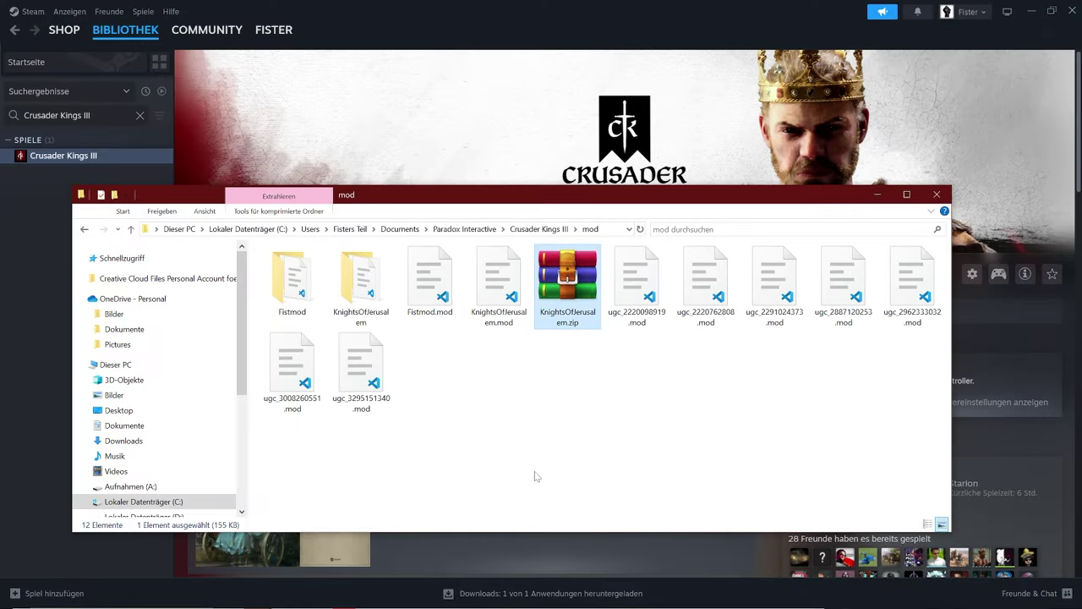
pyautogui.press('Delete')
# - Switch to Steam, start the Crusader Kings III launcher and open the mod upload form from the installed mods page
pyautogui.click(53, 279)
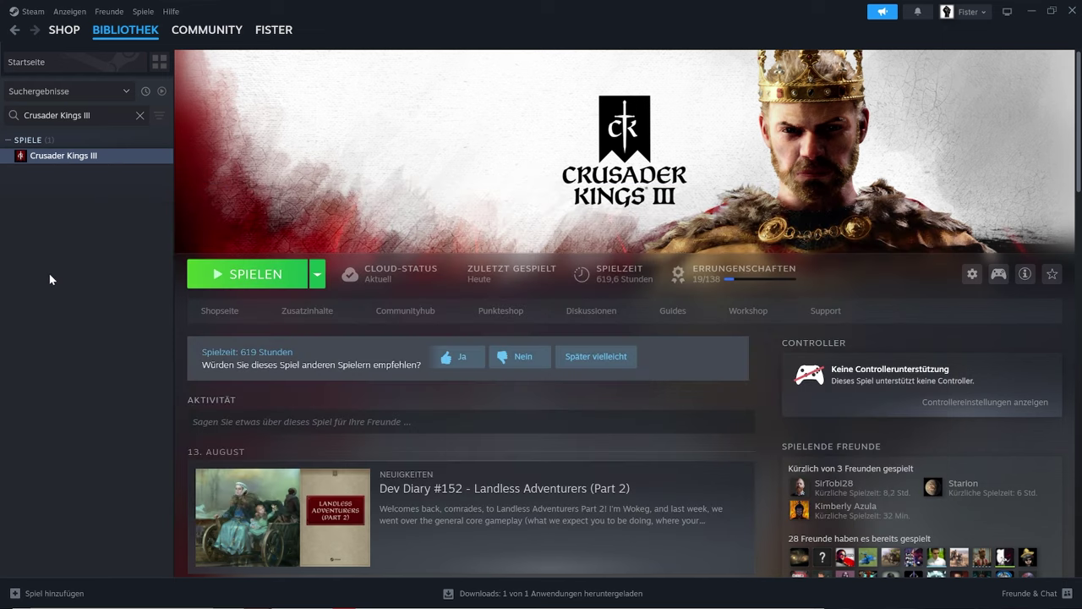
pyautogui.click(203, 282)
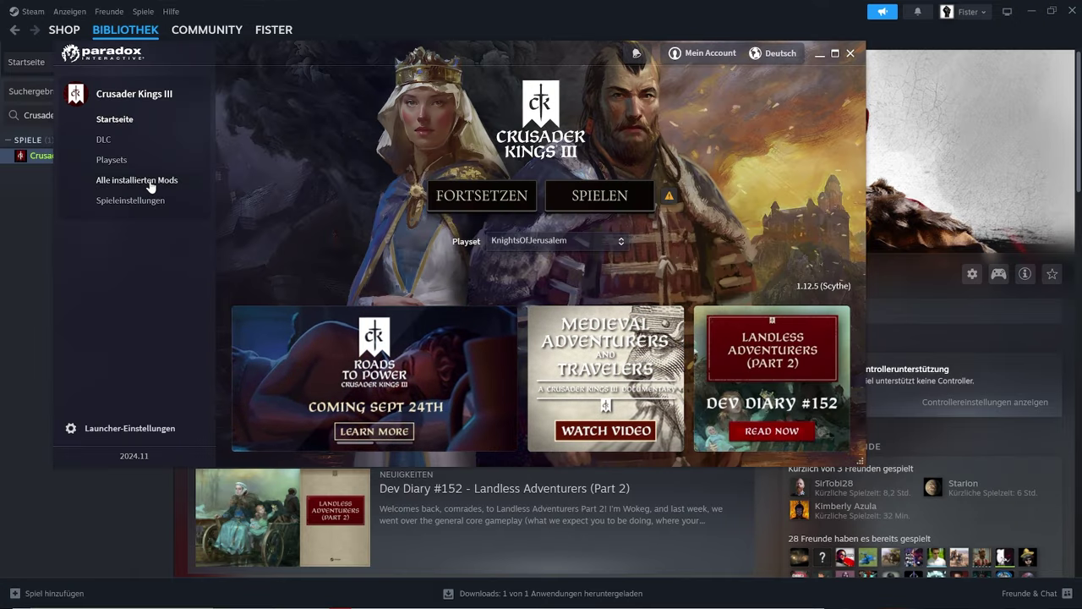
pyautogui.click(151, 186)
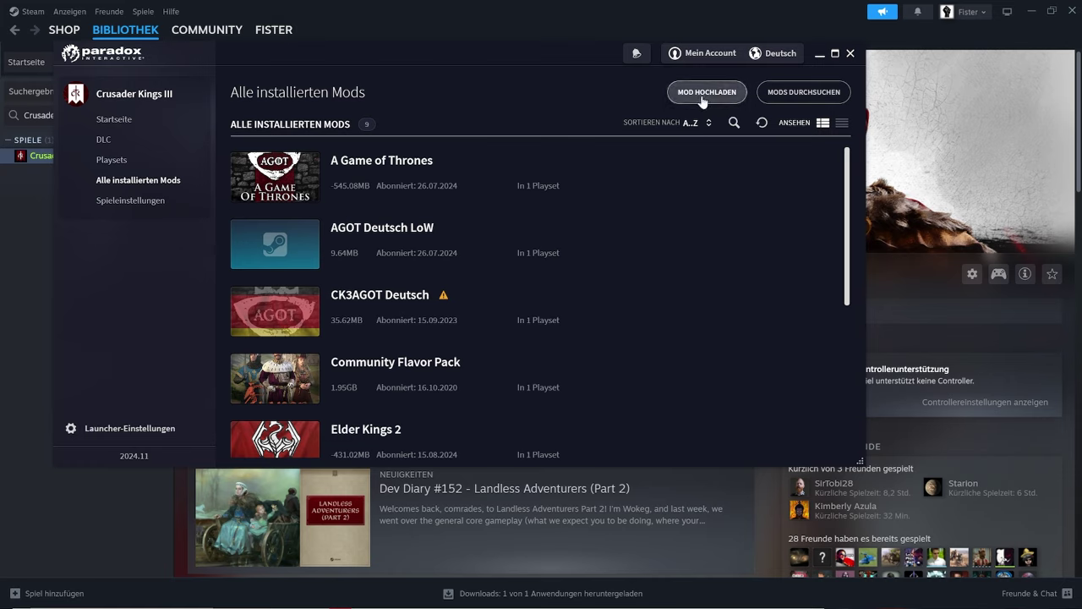
pyautogui.click(701, 99)
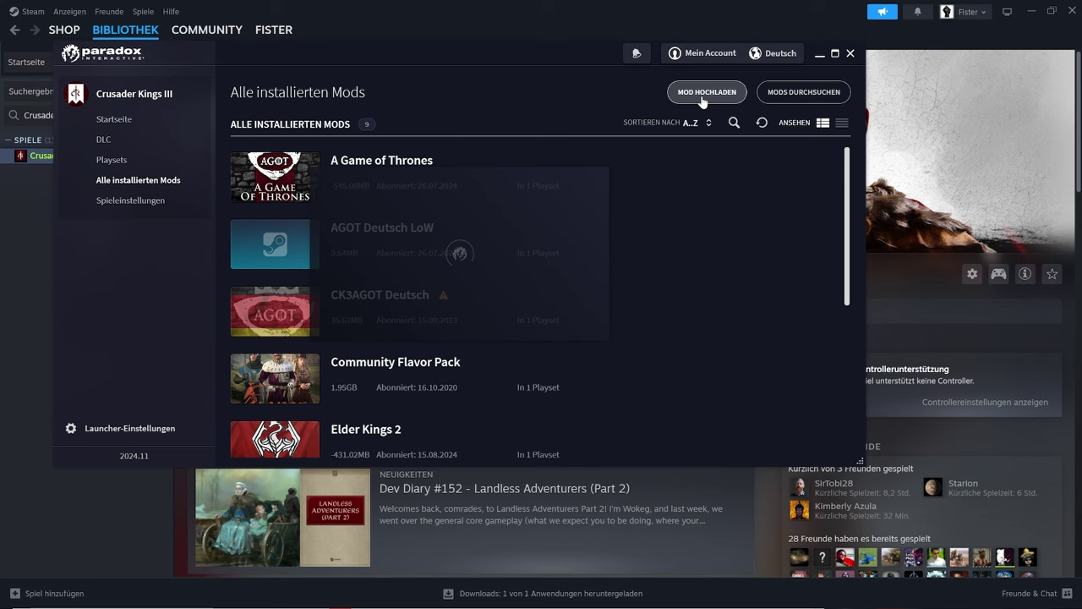
# - Select KnightsOfJerusalem as the mod to upload and choose Steam Workshop as the upload destination
pyautogui.click(456, 230)
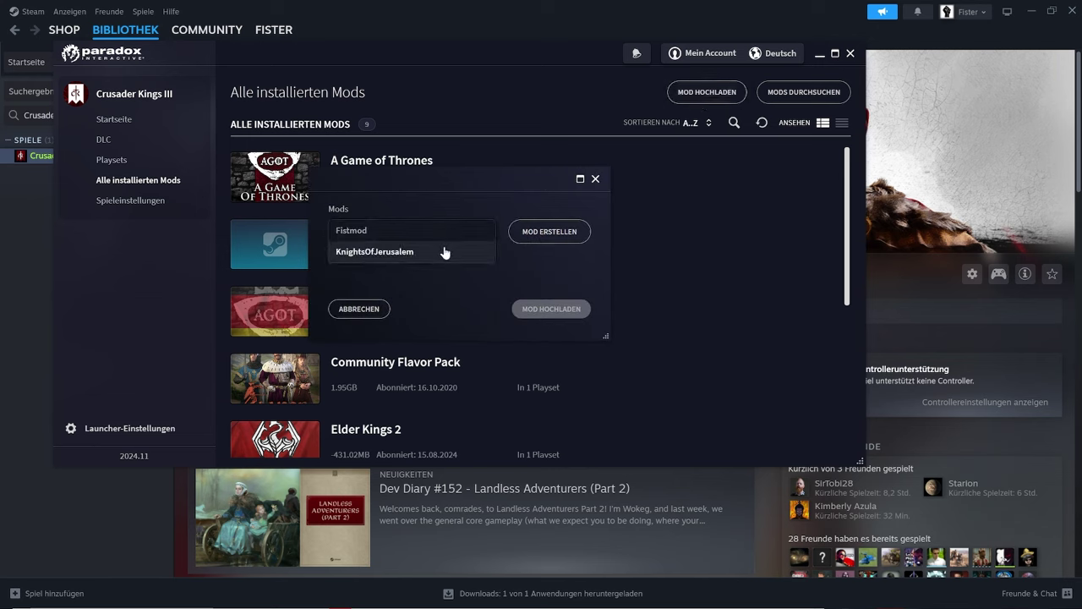
pyautogui.click(427, 251)
pyautogui.moveTo(472, 174); pyautogui.dragTo(552, 118)
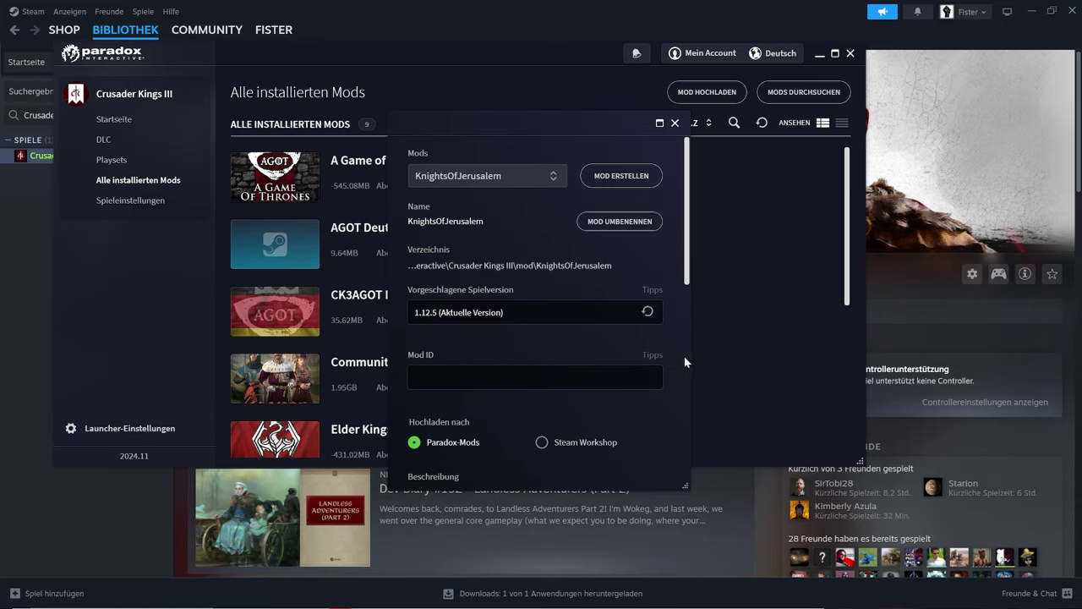
pyautogui.moveTo(652, 356)
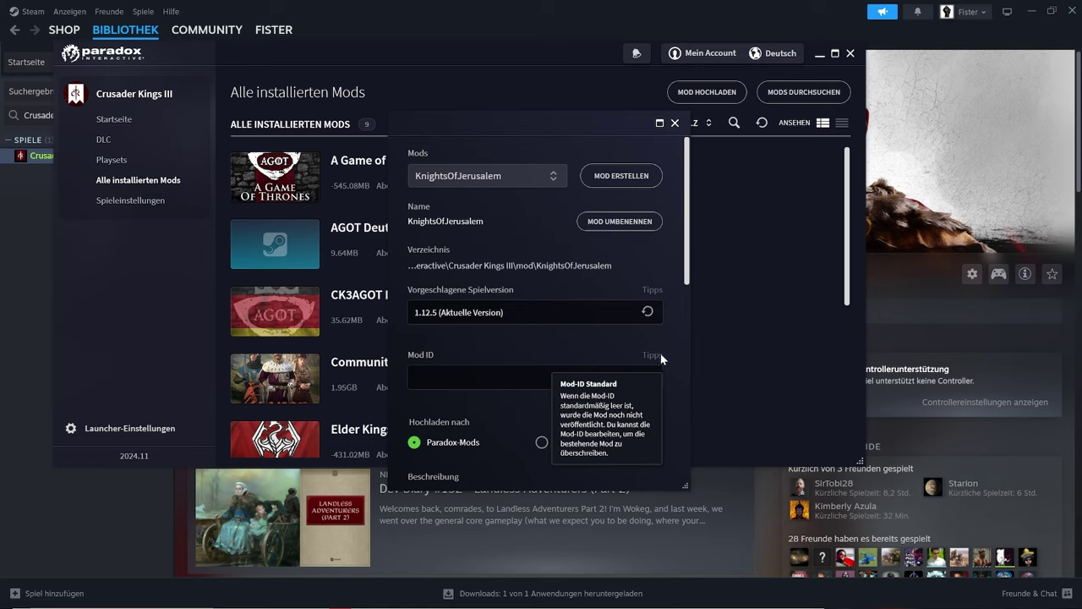
pyautogui.scroll(-3, 559, 333)
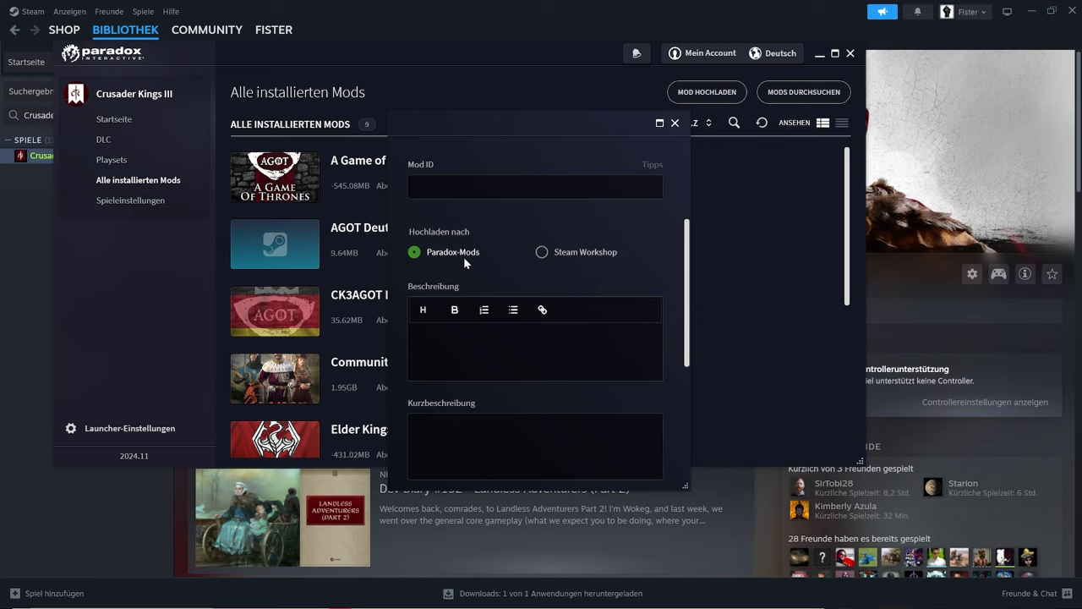
pyautogui.click(542, 252)
pyautogui.scroll(3, 487, 341)
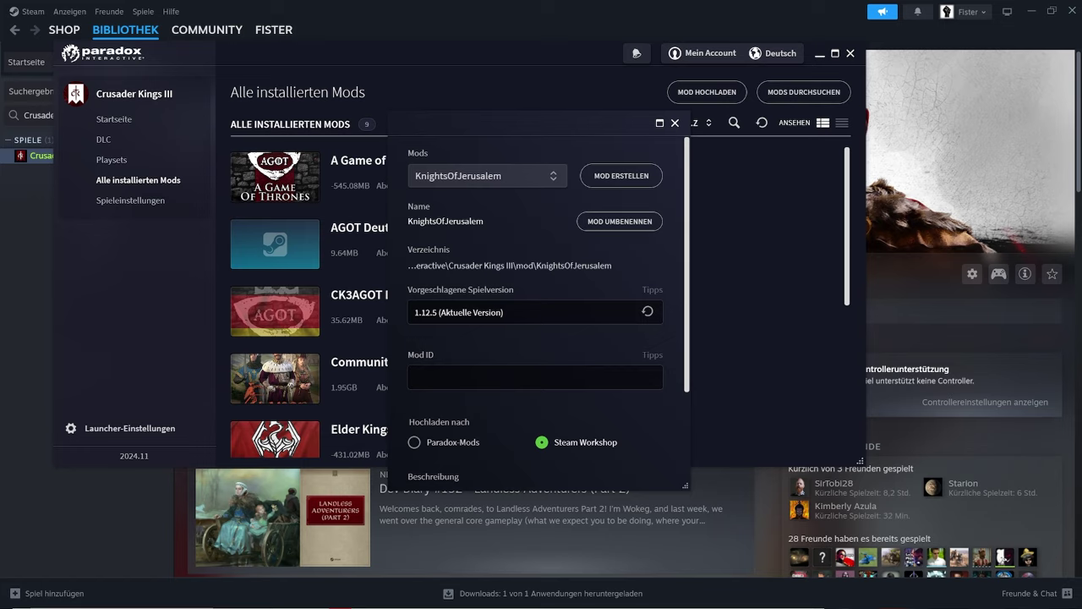
pyautogui.scroll(-3, 516, 340)
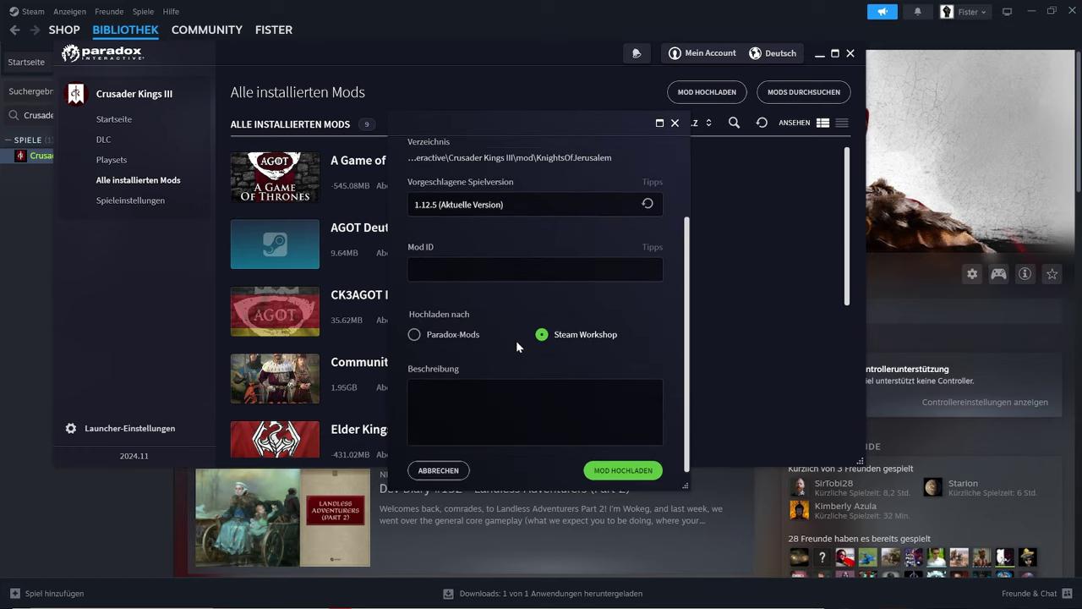
# - Enter the description "Fügt die Ritter von jerusalem hinzu." and upload the mod to the Steam Workshop
pyautogui.click(518, 397)
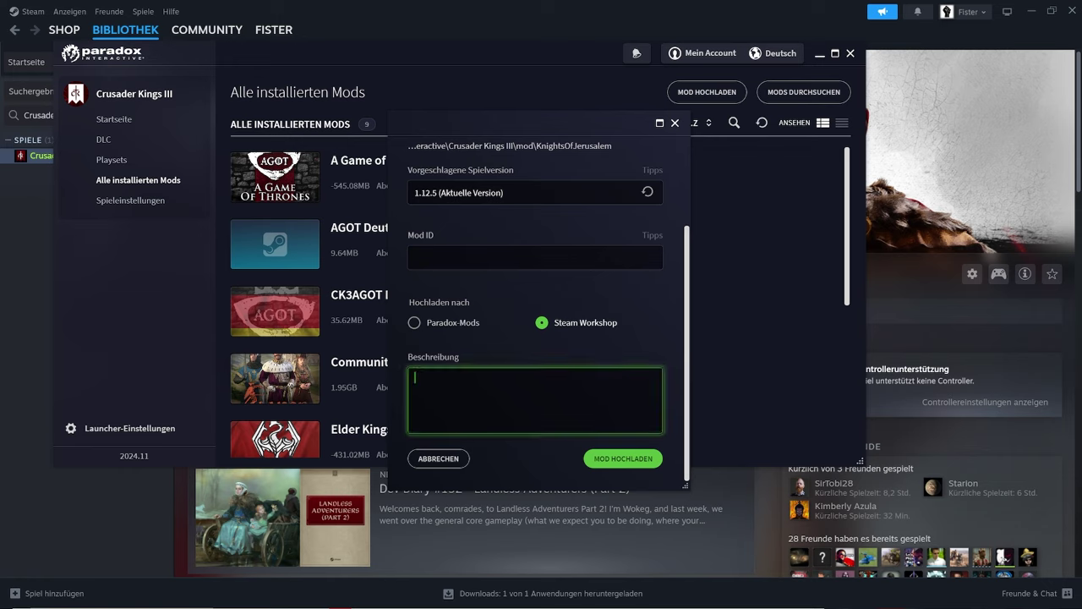
pyautogui.write('Fügt ')
pyautogui.write('die RTI')
pyautogui.write('itter vopn')
pyautogui.write(' jerusalem')
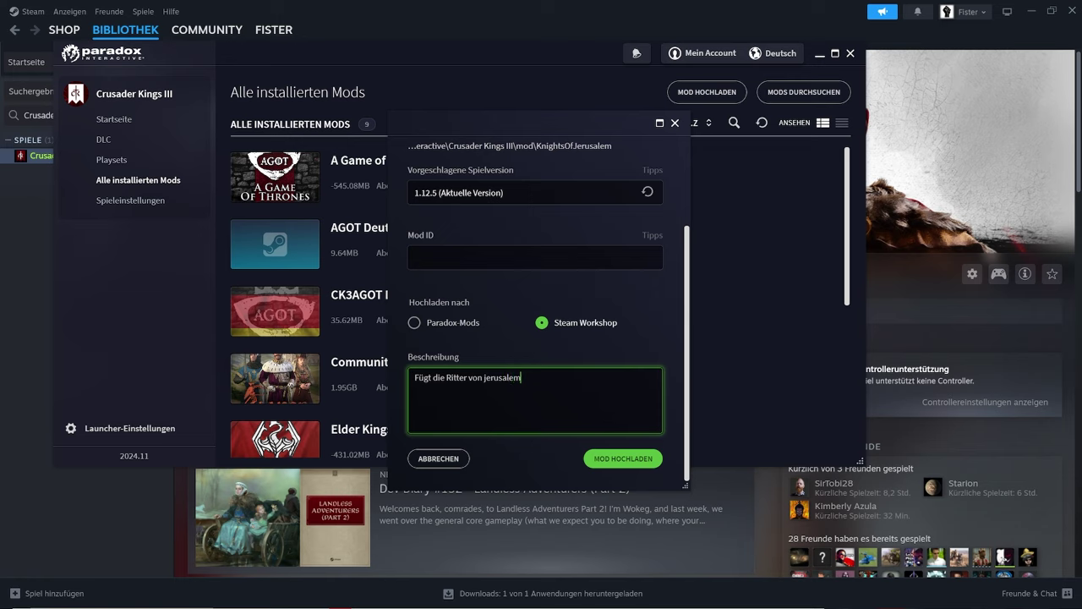
pyautogui.write(' hinzu.')
pyautogui.click(603, 459)
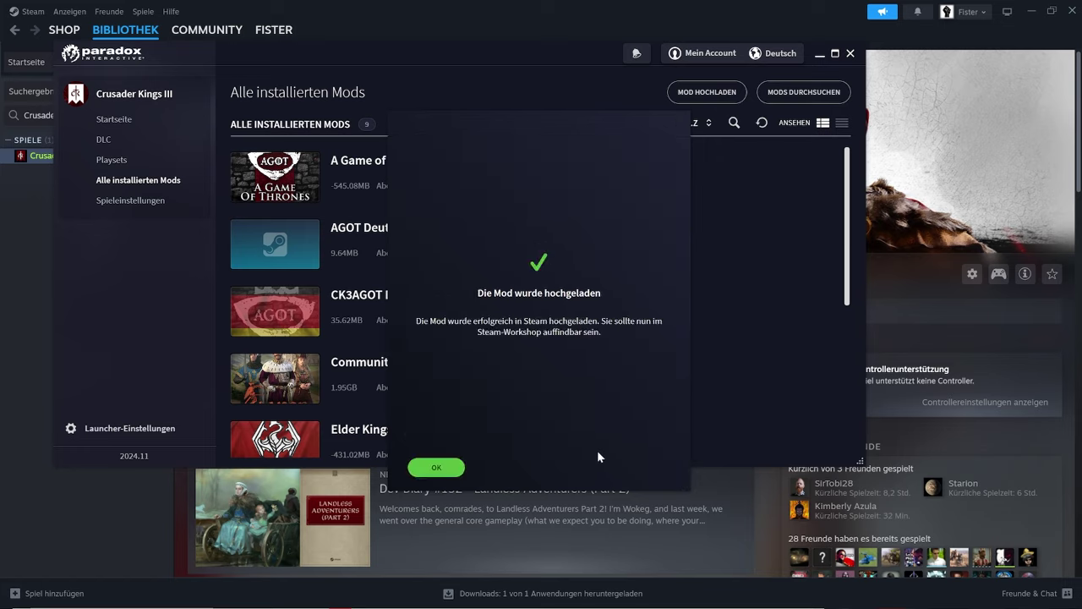
pyautogui.click(461, 469)
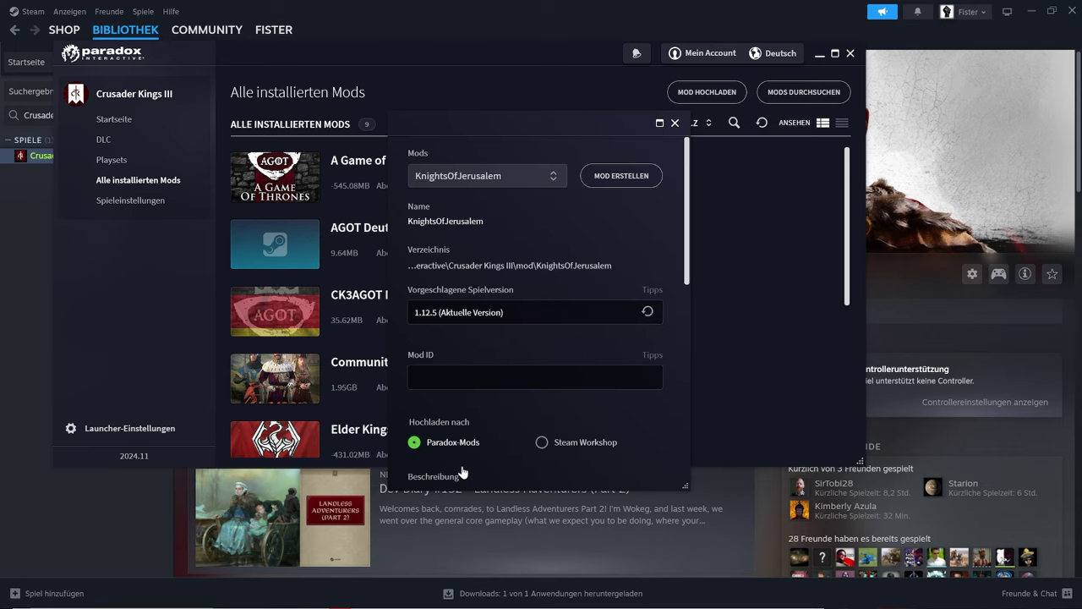
# - Close the mod upload form and put away the launcher window
pyautogui.scroll(-3, 588, 360)
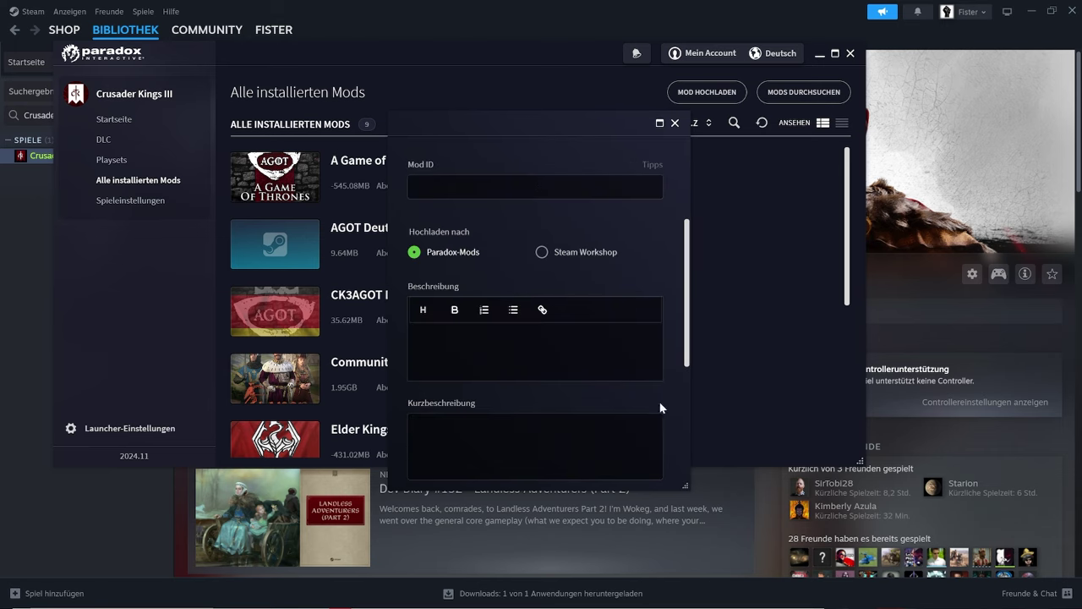
pyautogui.scroll(3, 661, 407)
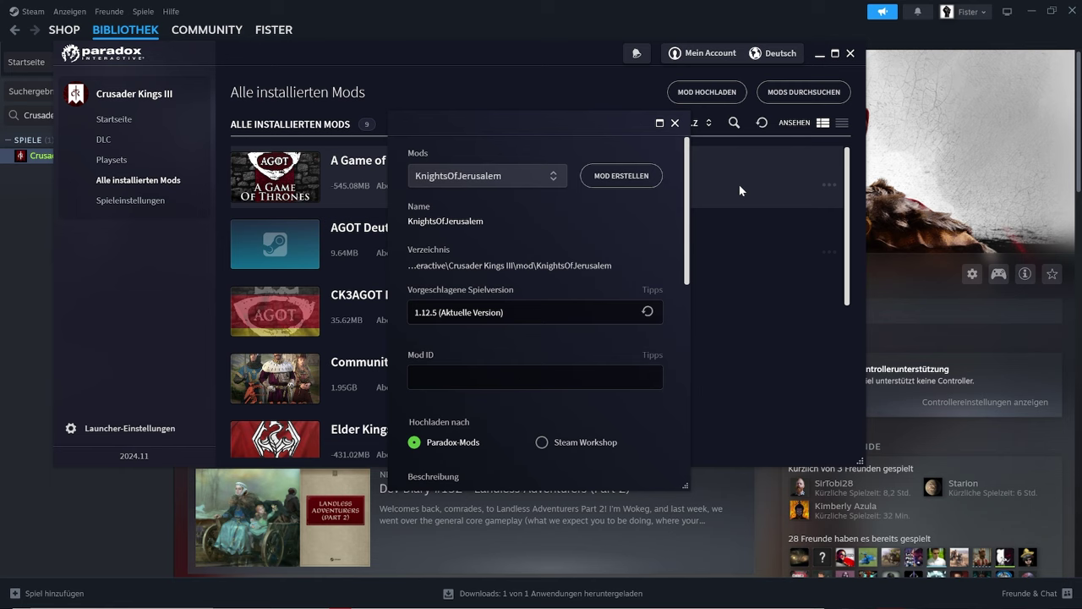
pyautogui.click(675, 122)
pyautogui.click(820, 53)
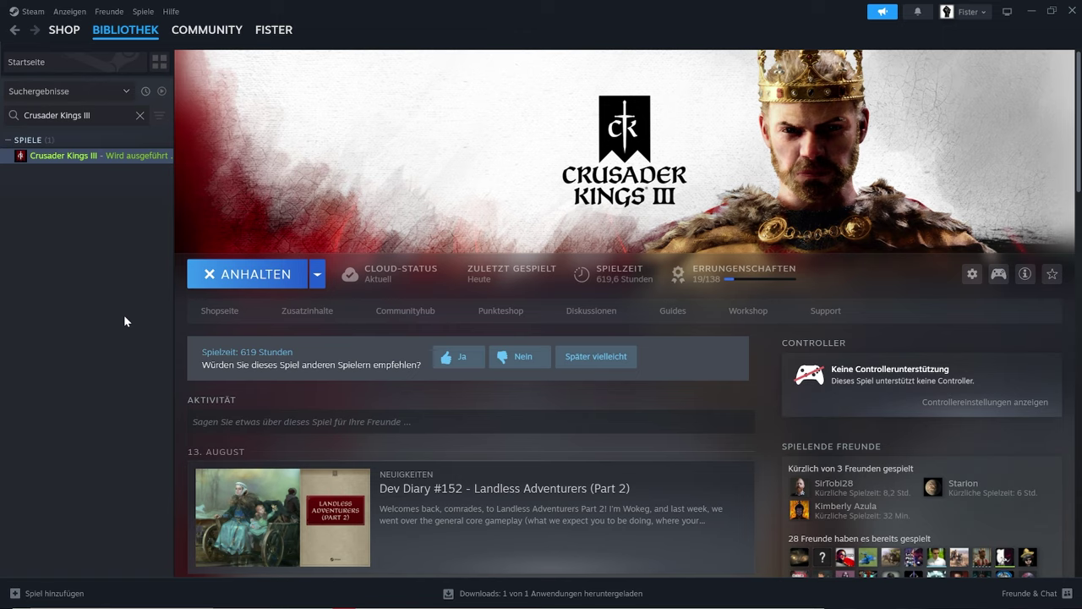
# - Open the Crusader Kings III Workshop in Steam and go to the account's own Workshop files
pyautogui.moveTo(278, 35)
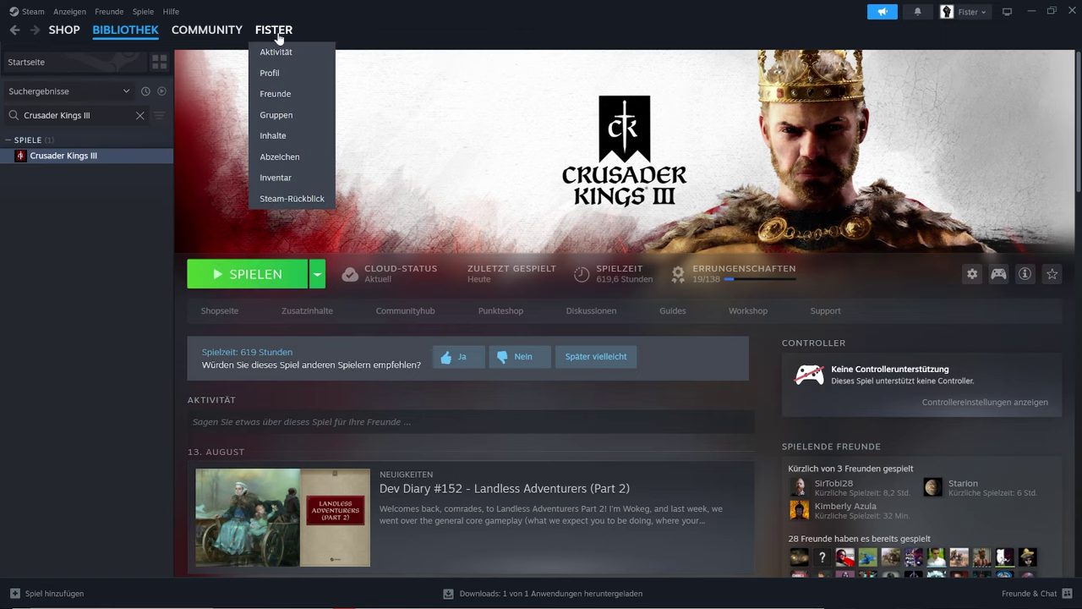
pyautogui.click(757, 313)
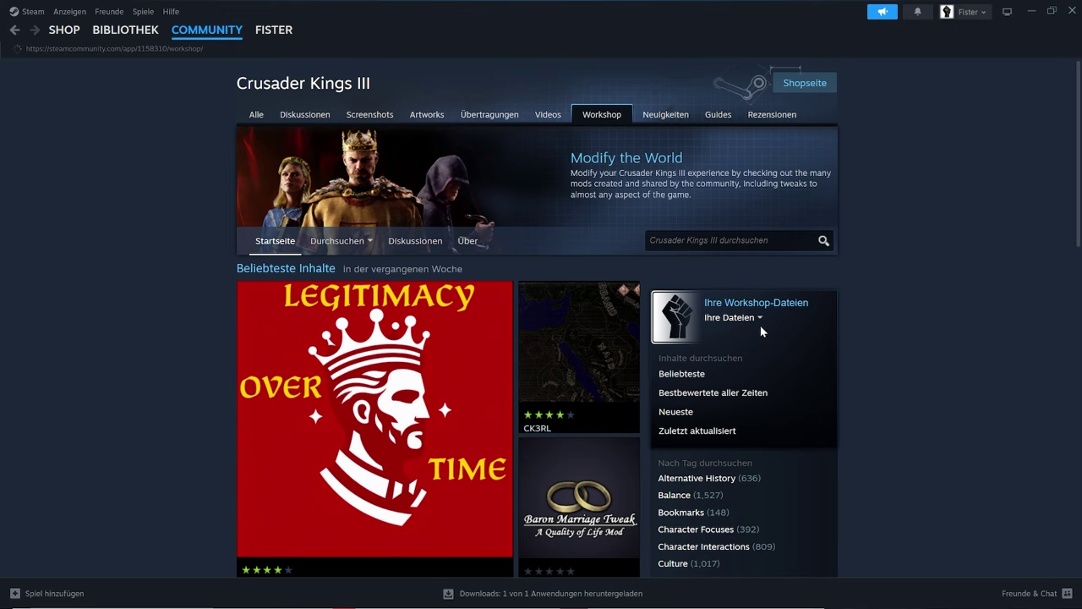
pyautogui.click(760, 324)
pyautogui.click(766, 331)
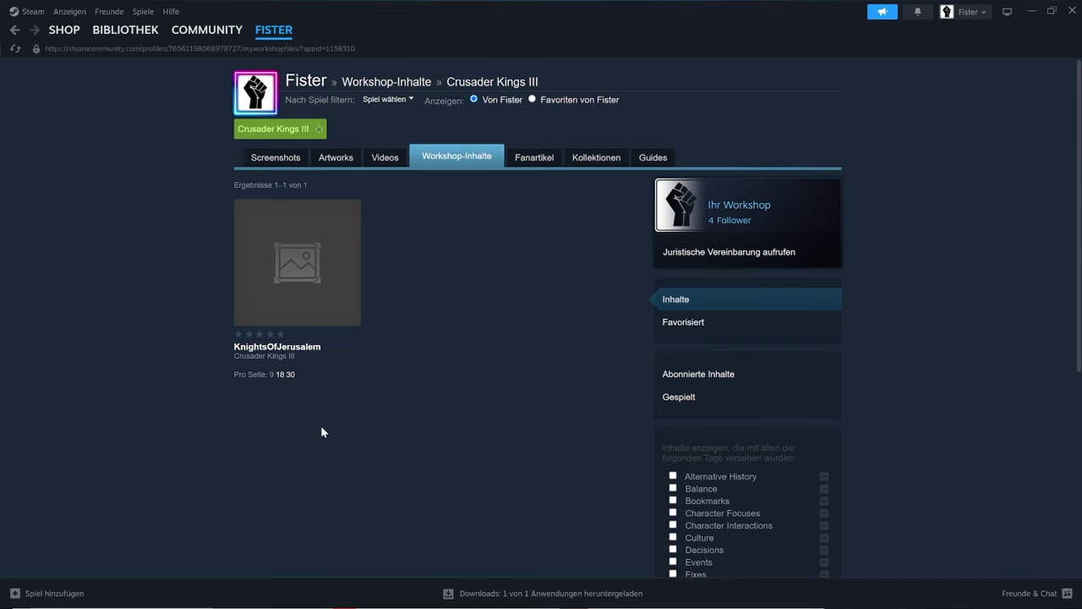
# - Open the KnightsOfJerusalem Workshop item and check its visibility notice and page contents
pyautogui.click(330, 301)
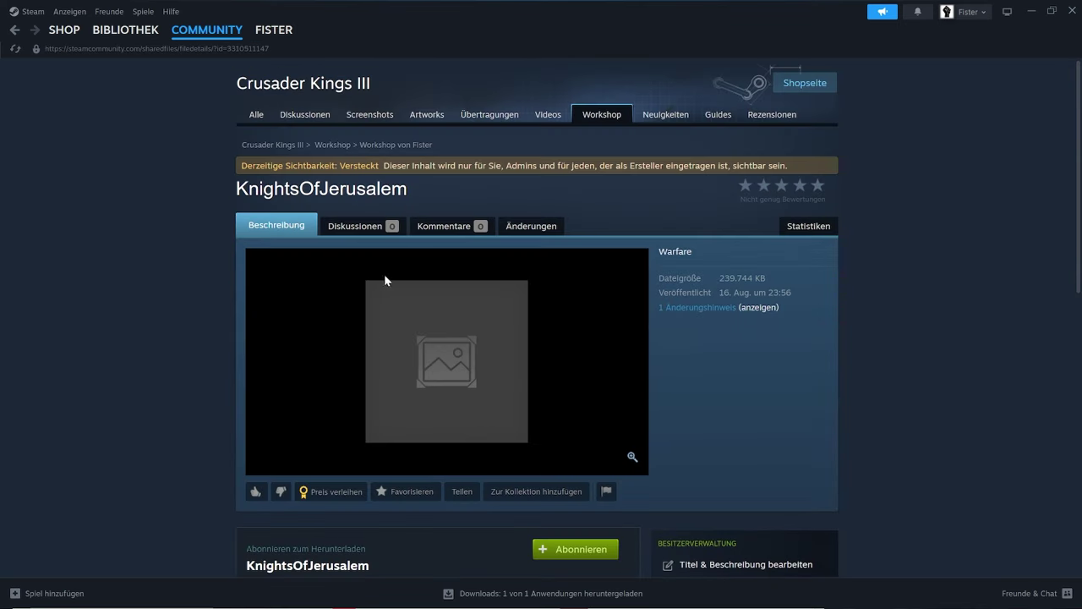
pyautogui.moveTo(424, 165); pyautogui.dragTo(809, 182)
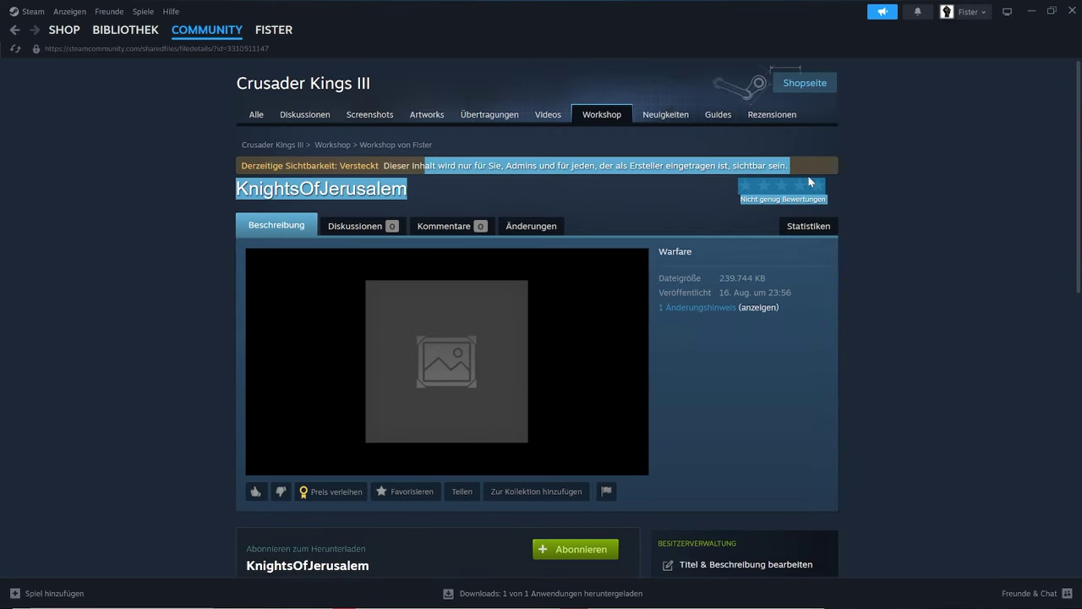
pyautogui.click(939, 184)
pyautogui.scroll(-3, 894, 212)
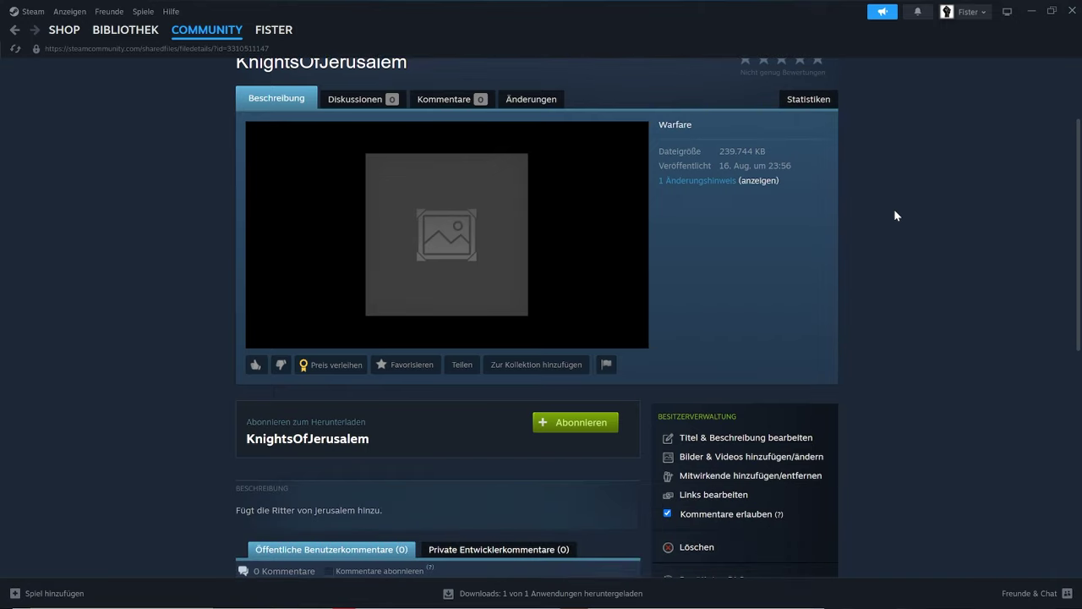
# - View the item's title and description editor with its available languages, then return to the item page without editing
pyautogui.click(732, 435)
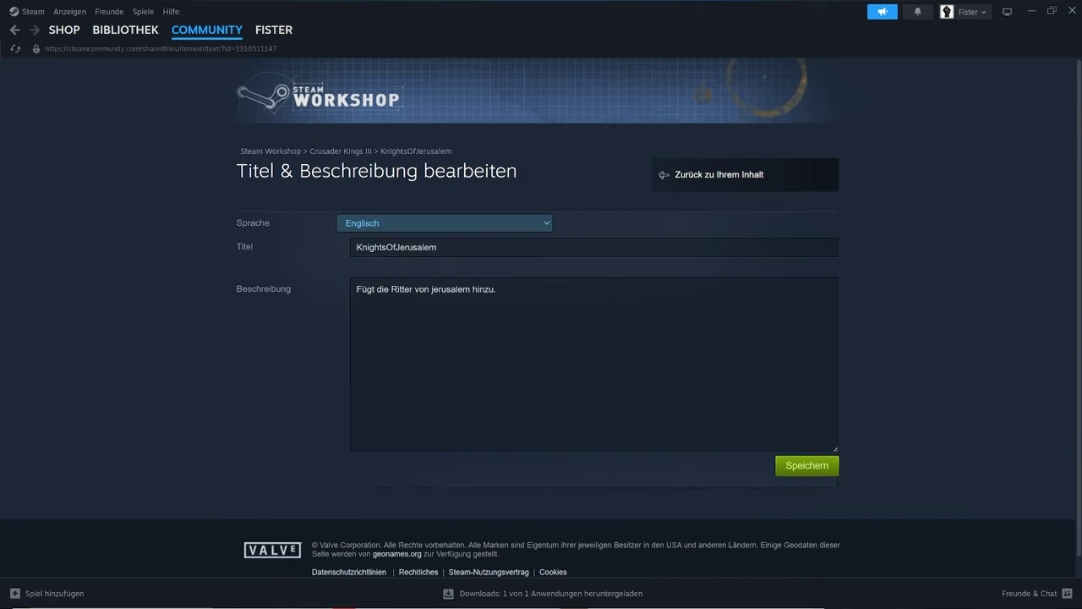
pyautogui.click(464, 223)
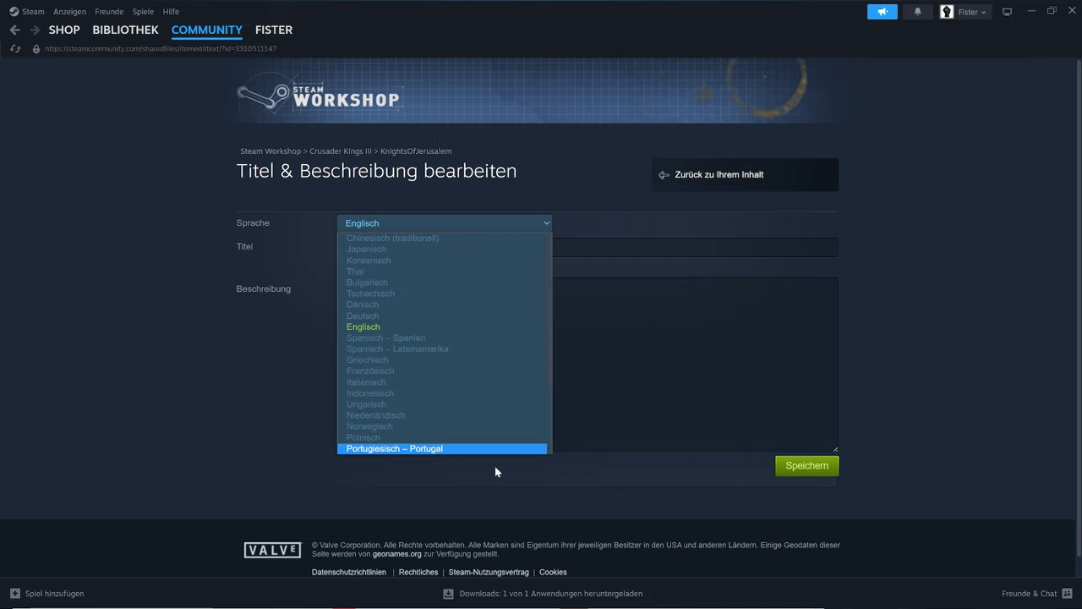
pyautogui.click(912, 284)
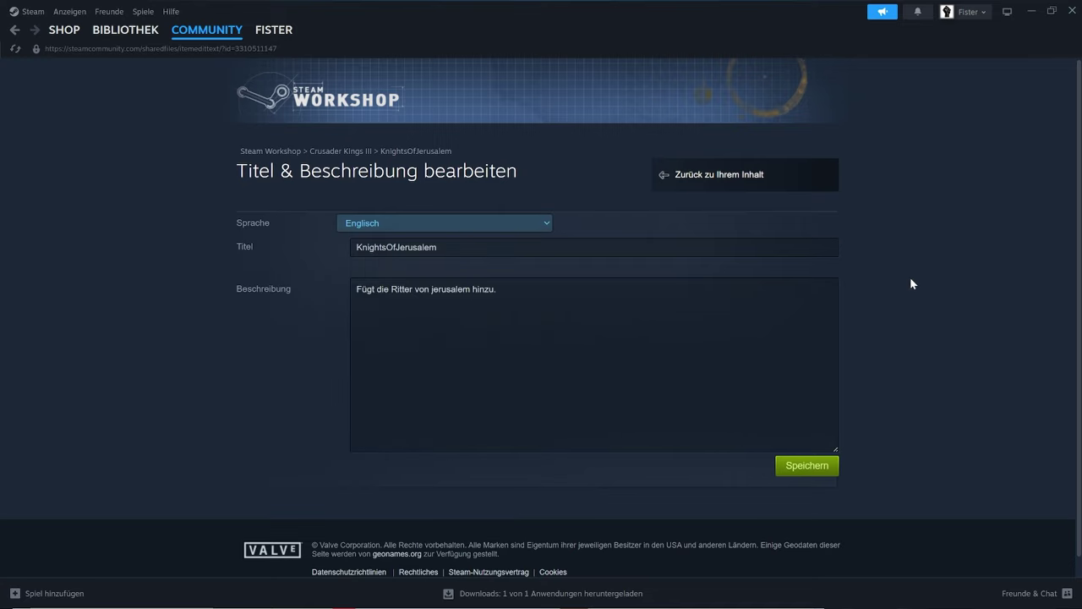
pyautogui.click(655, 181)
# - Review the owner management options of the KnightsOfJerusalem item, including the available visibility choices, and close the list without choosing one
pyautogui.scroll(-3, 685, 355)
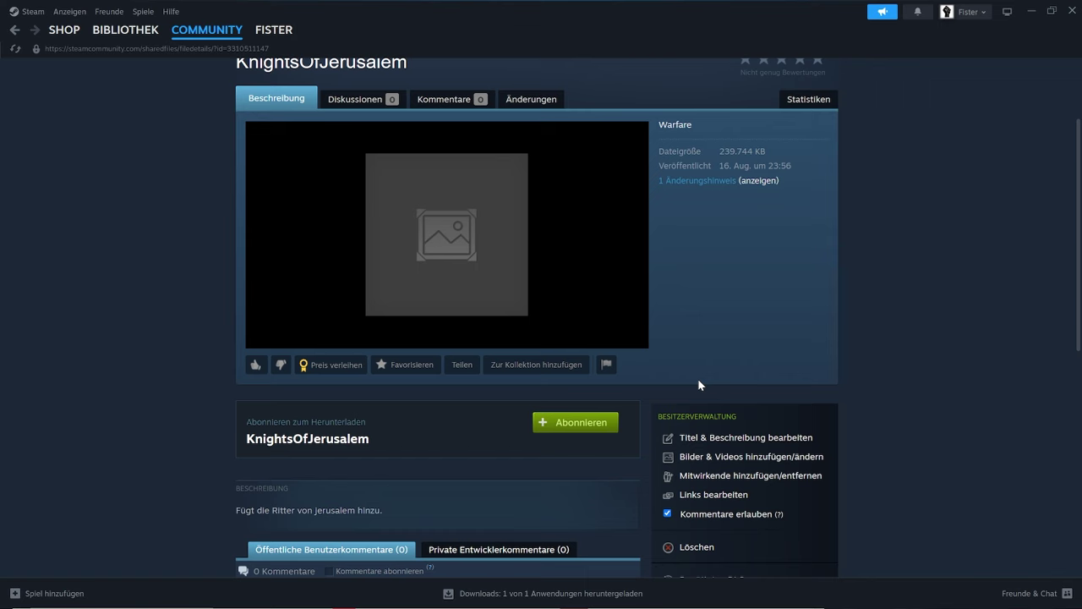
pyautogui.scroll(-1, 706, 368)
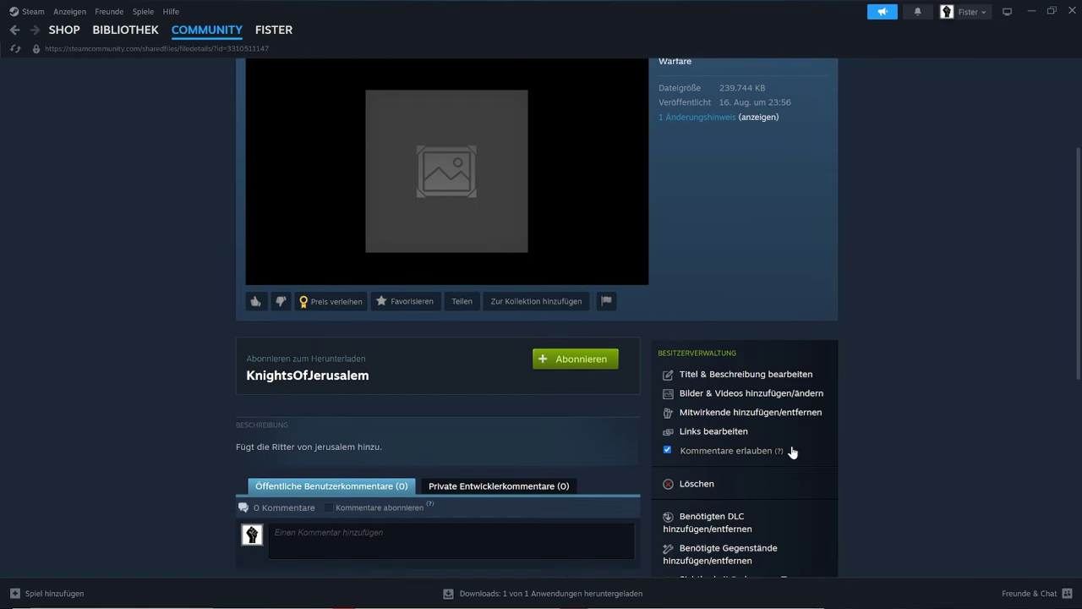
pyautogui.scroll(-3, 815, 454)
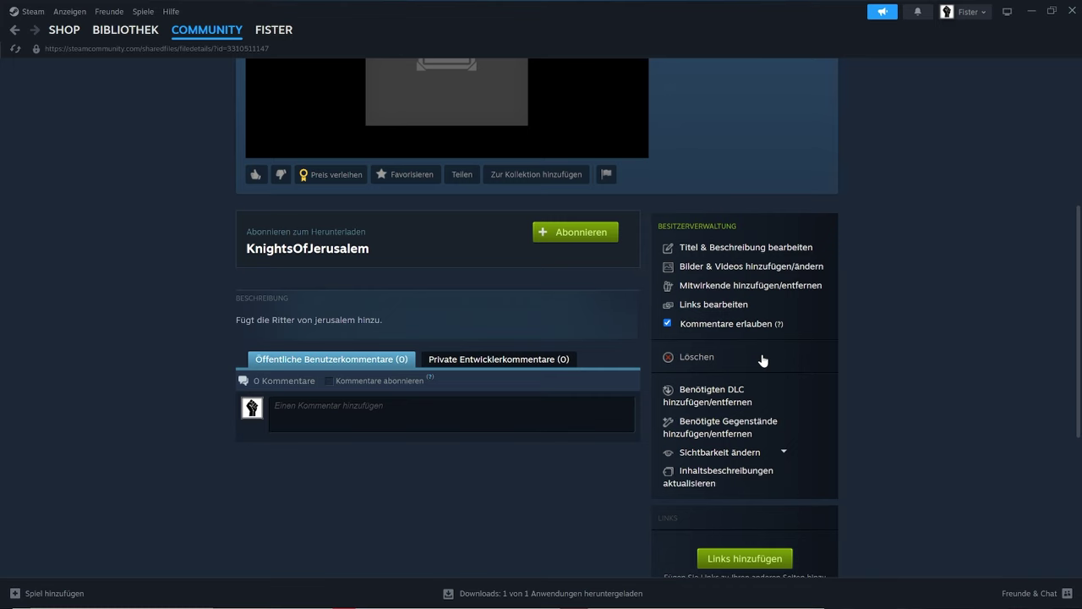
pyautogui.scroll(-1, 762, 361)
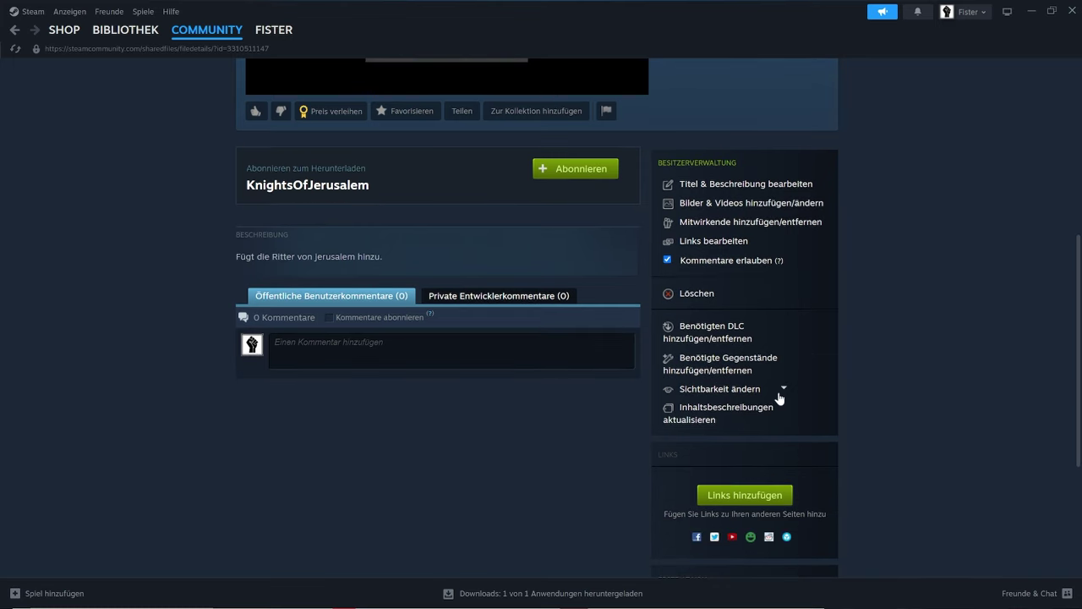
pyautogui.click(773, 393)
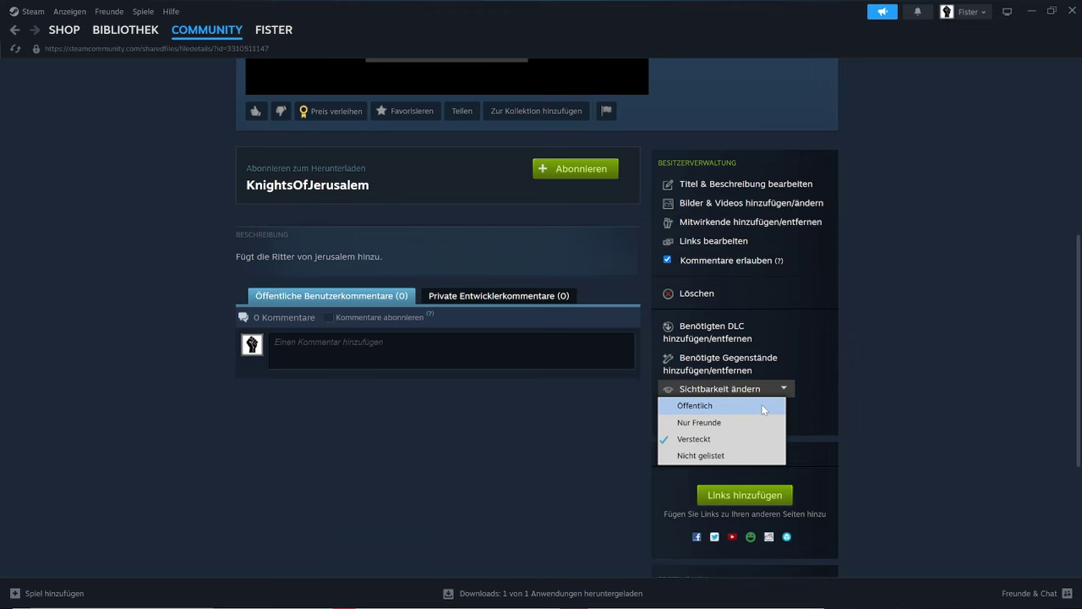
pyautogui.click(891, 320)
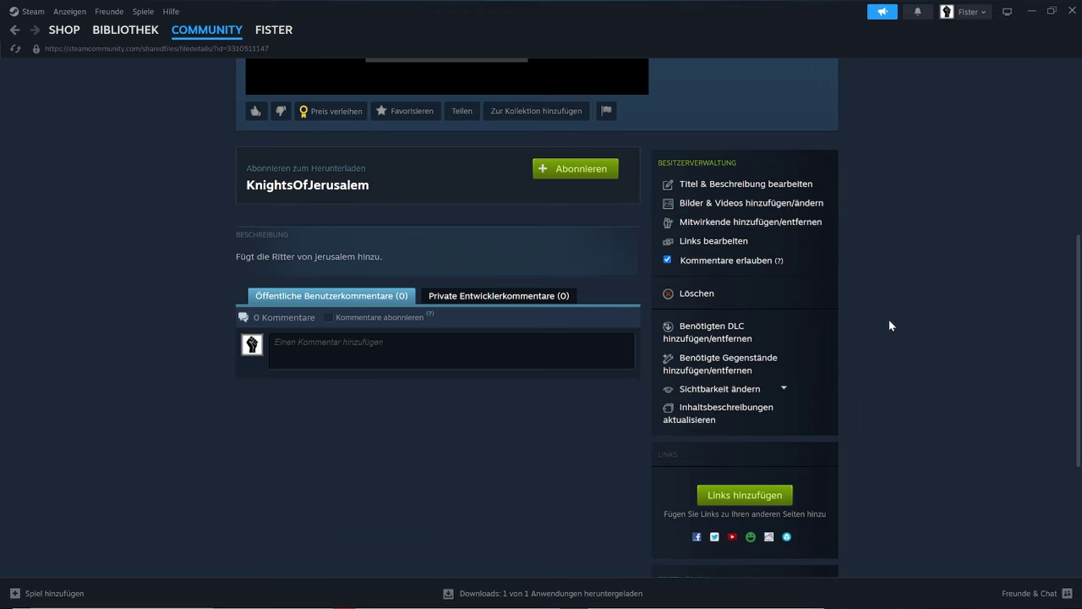
pyautogui.scroll(2, 889, 321)
pyautogui.scroll(3, 888, 321)
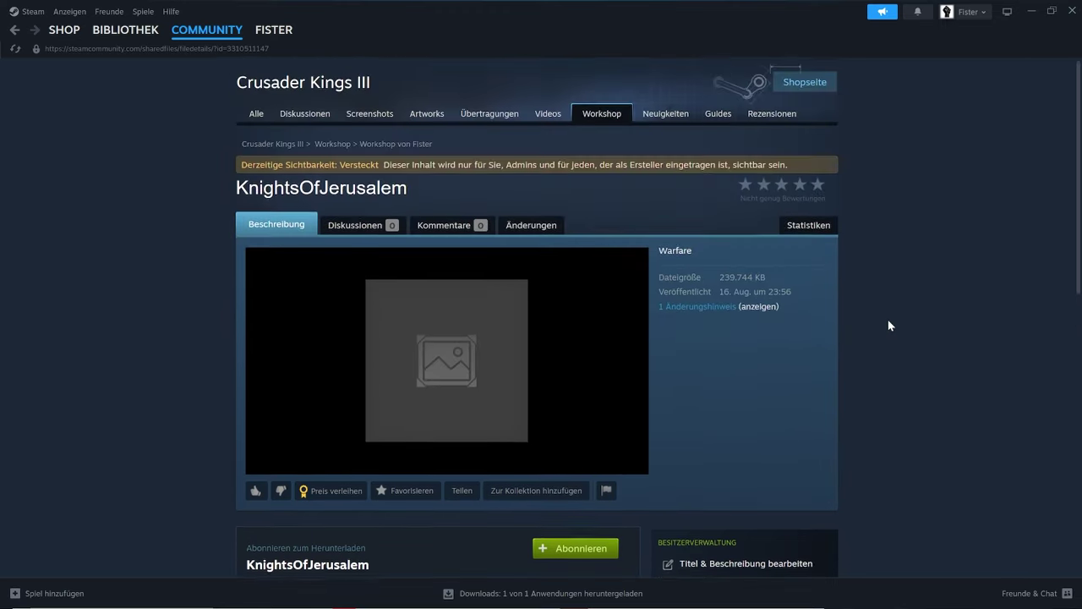
# - Minimize the Steam window and both File Explorer windows to clear the desktop
pyautogui.click(1035, 15)
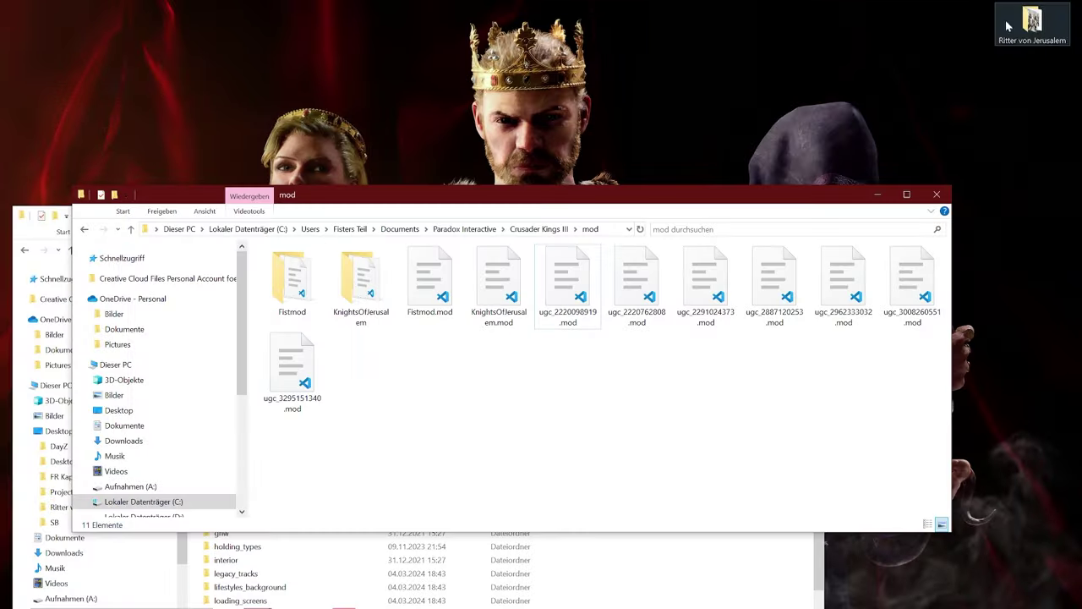
pyautogui.click(877, 195)
pyautogui.click(750, 217)
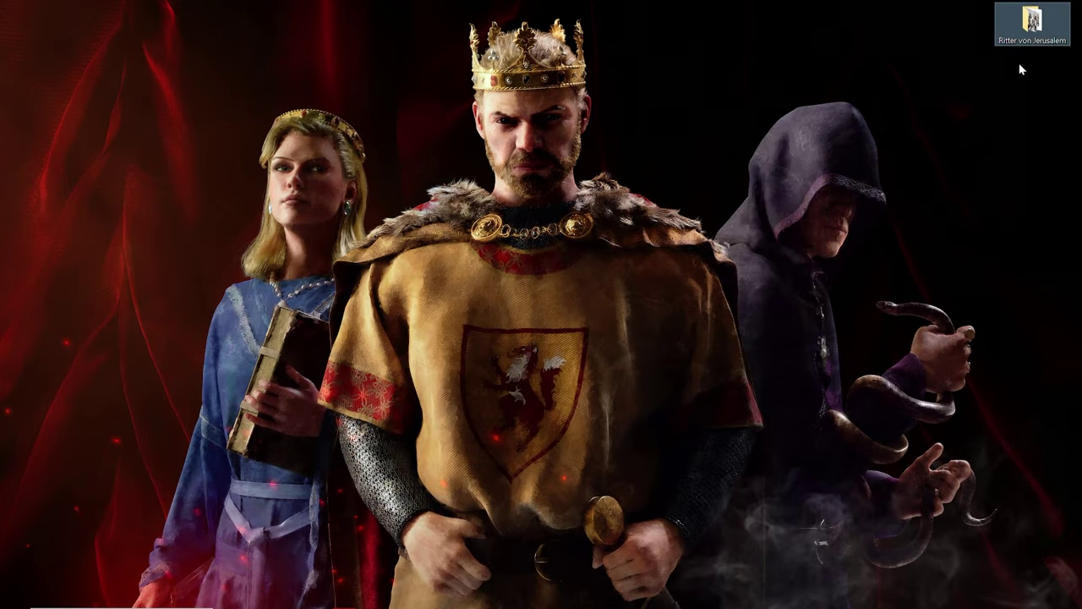
pyautogui.moveTo(1032, 25); pyautogui.dragTo(1067, 27)
pyautogui.click(978, 131)
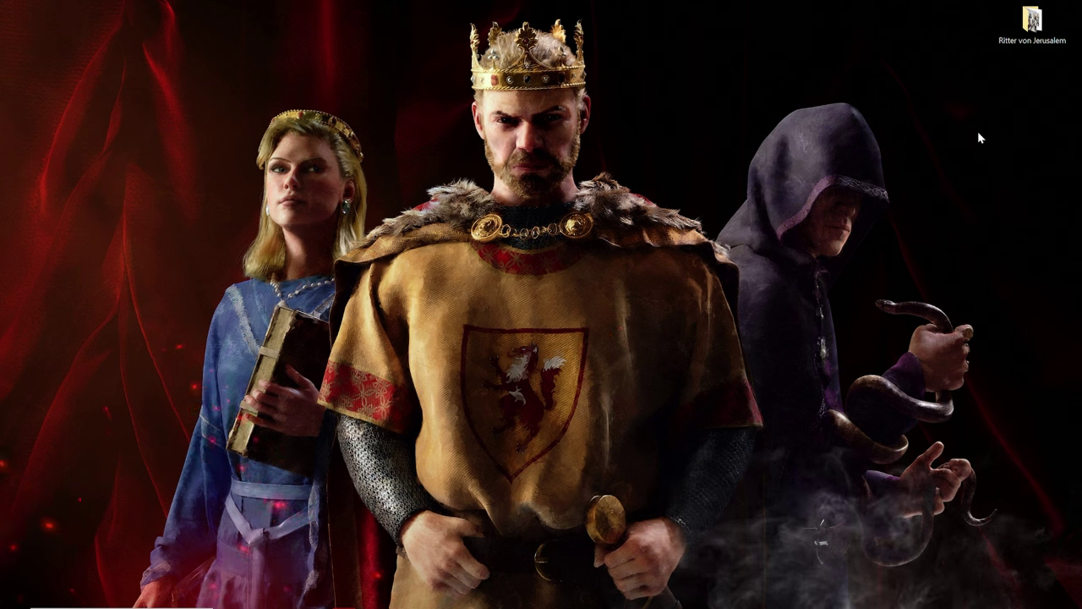